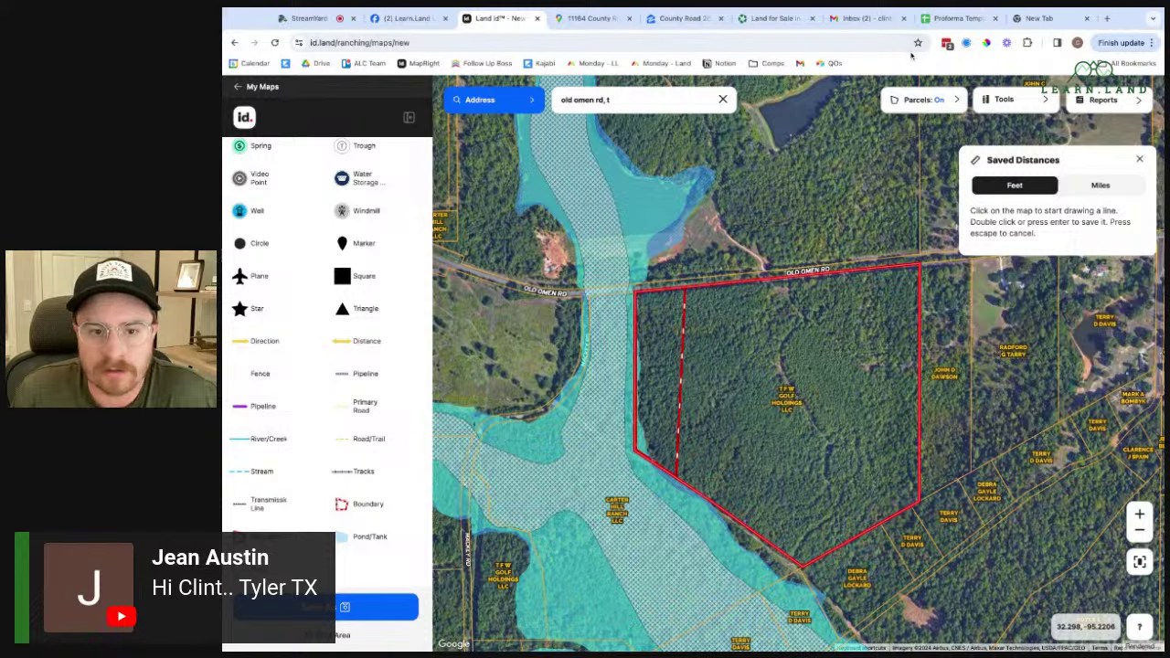
- Move the Proforma Template browser tab directly after the Land id map tab and bring the spreadsheet into view
drag(960, 18, 560, 20)
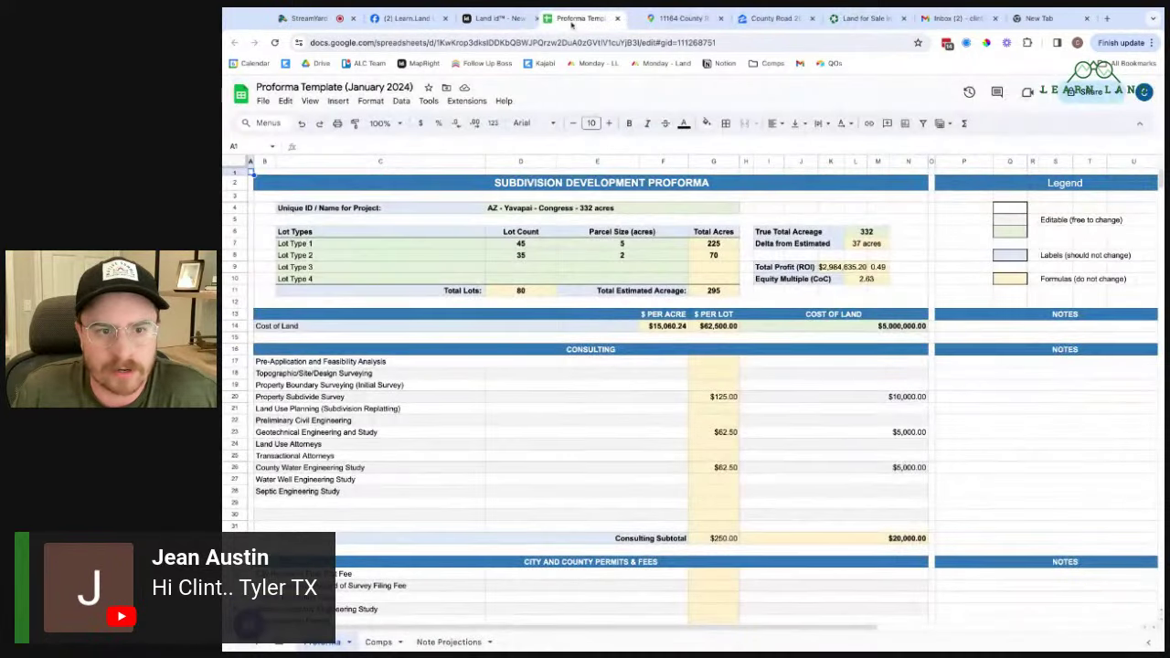
click(309, 18)
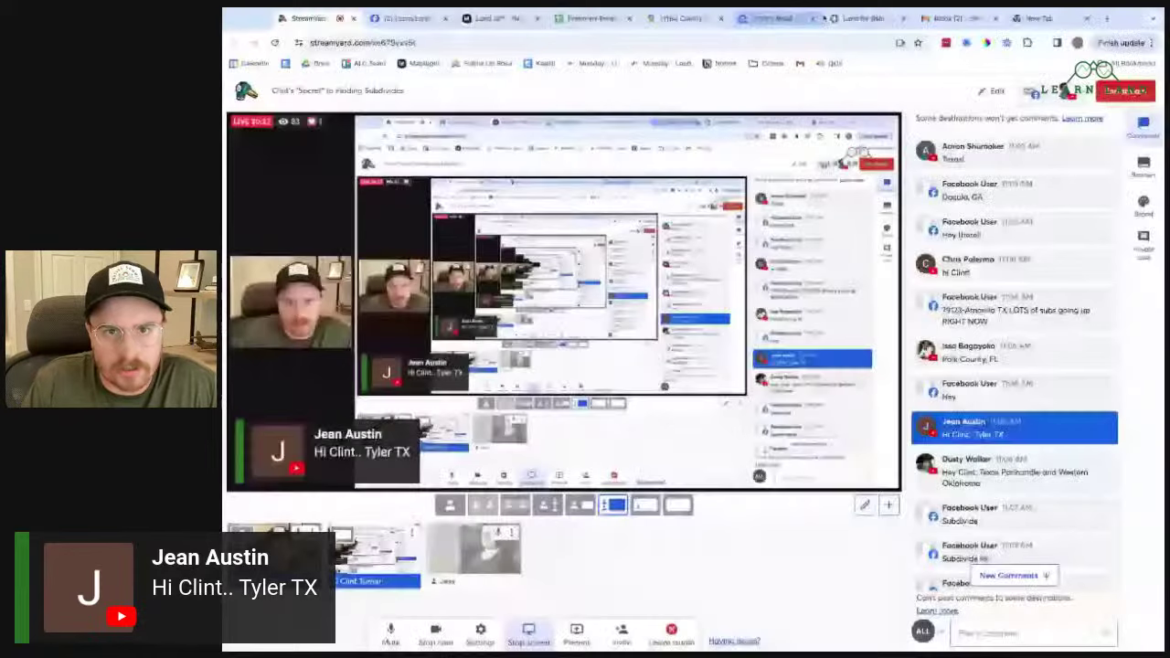
click(596, 18)
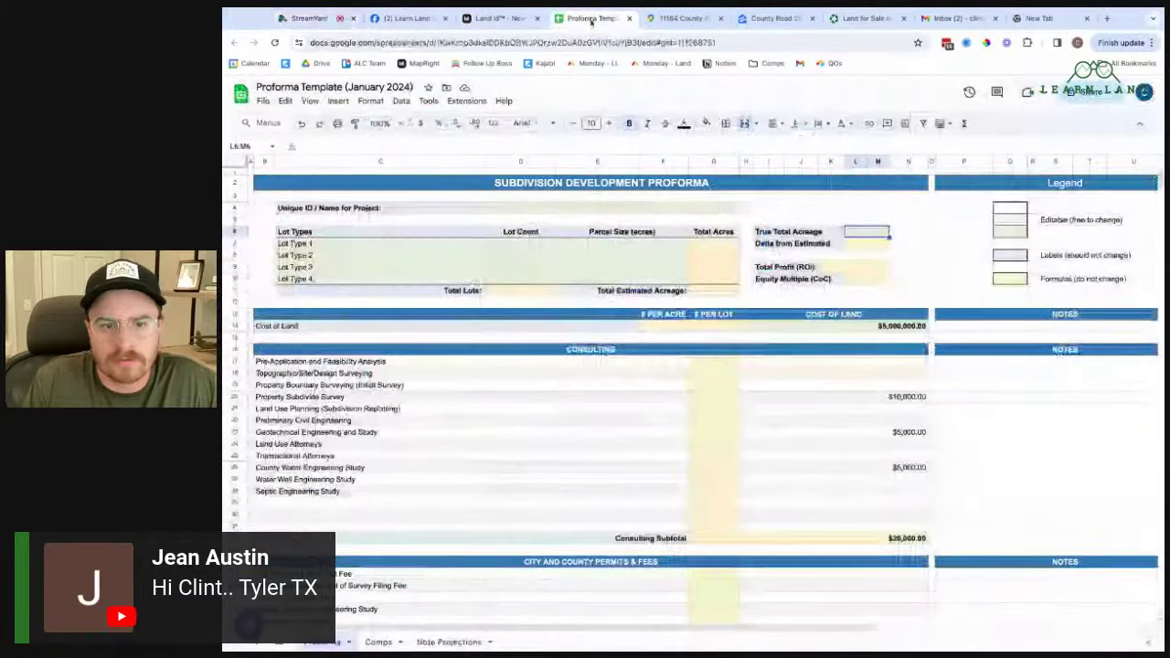
- Check the County Road 262 listing's acreage on Zillow and enter 64 as the proforma's True Total Acreage
click(497, 20)
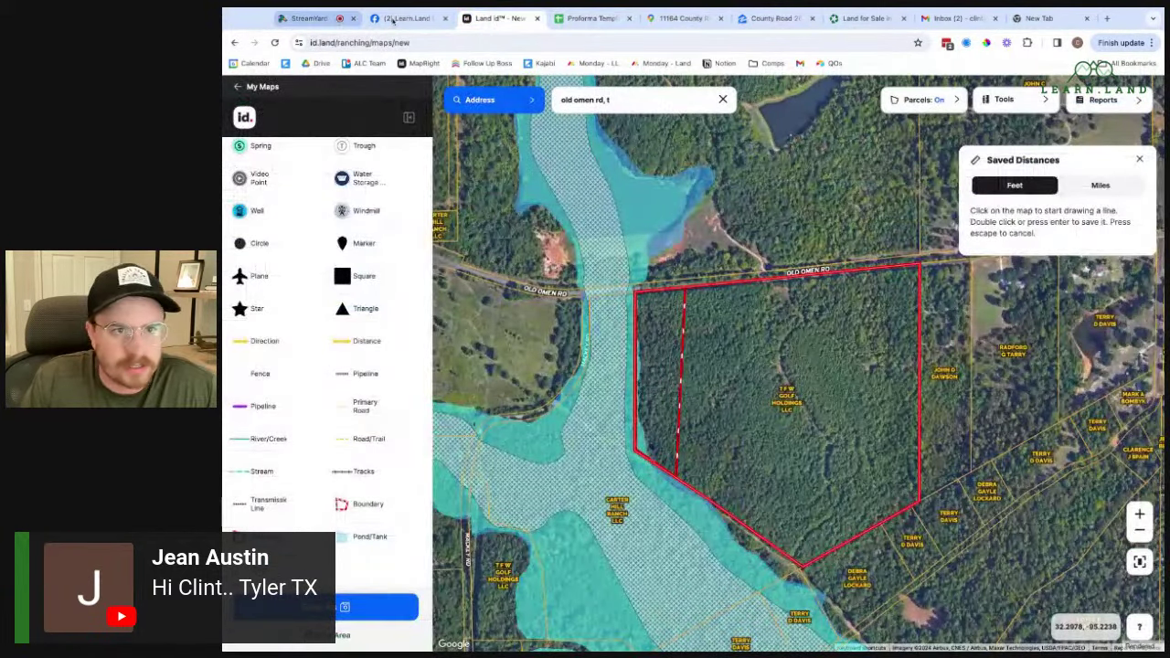
click(777, 18)
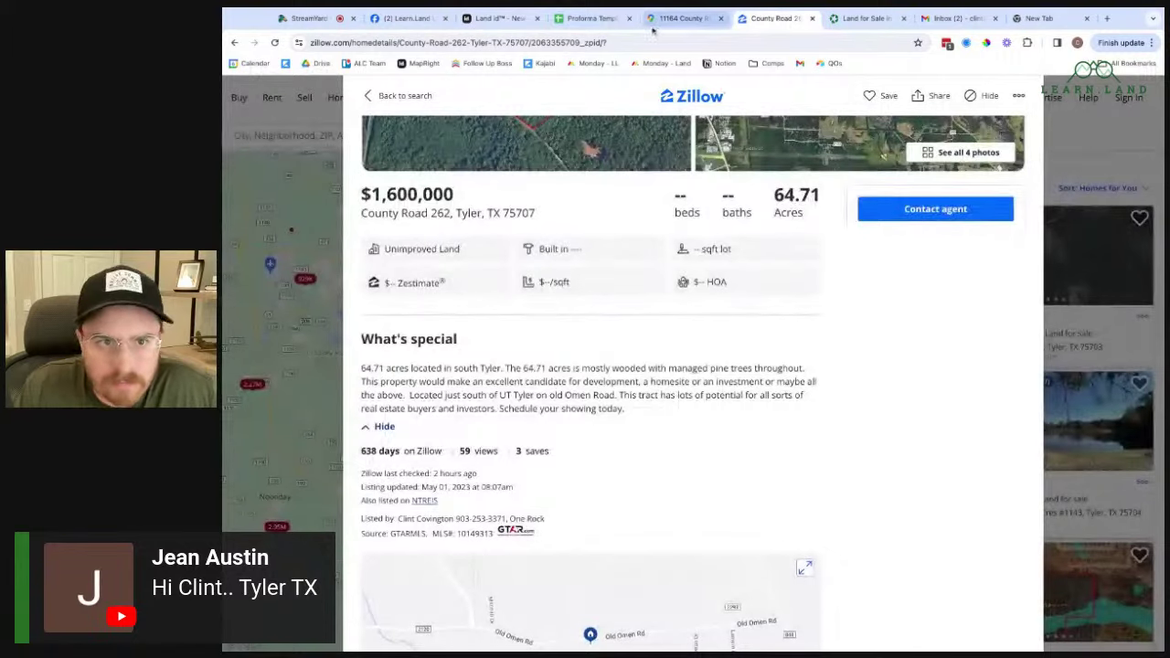
click(595, 19)
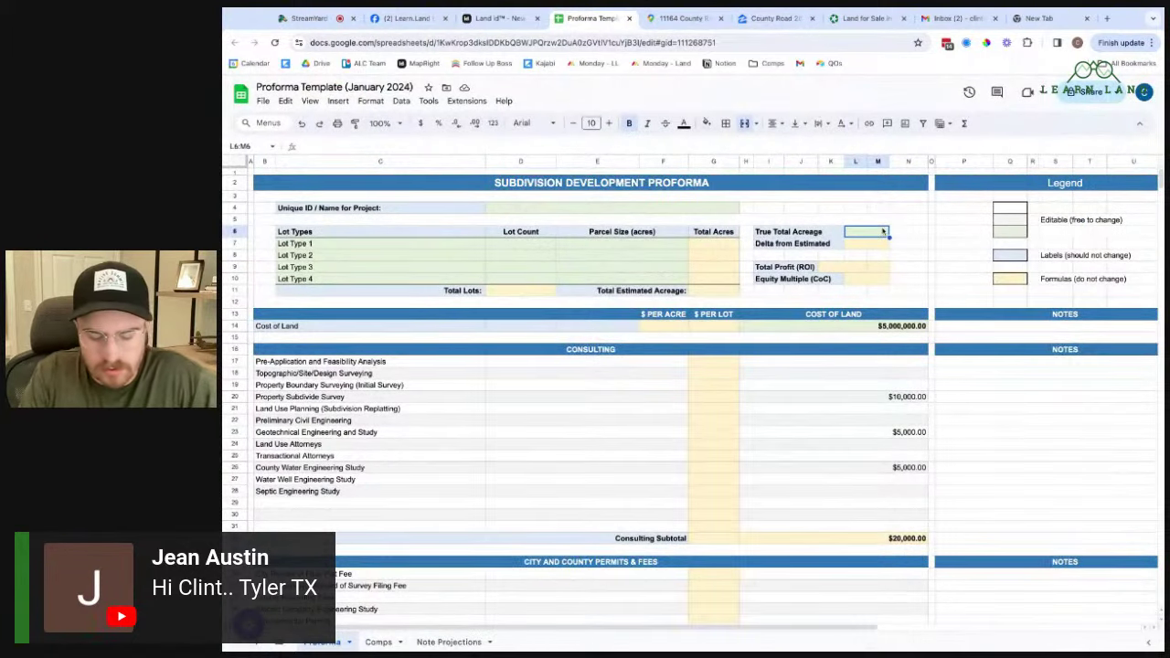
text(64)
key(Return)
- Fill in Lot Type 1 with a lot count of 6 and a parcel size of 10.7 acres
key(Left)
key(Left)
key(Left)
key(Left)
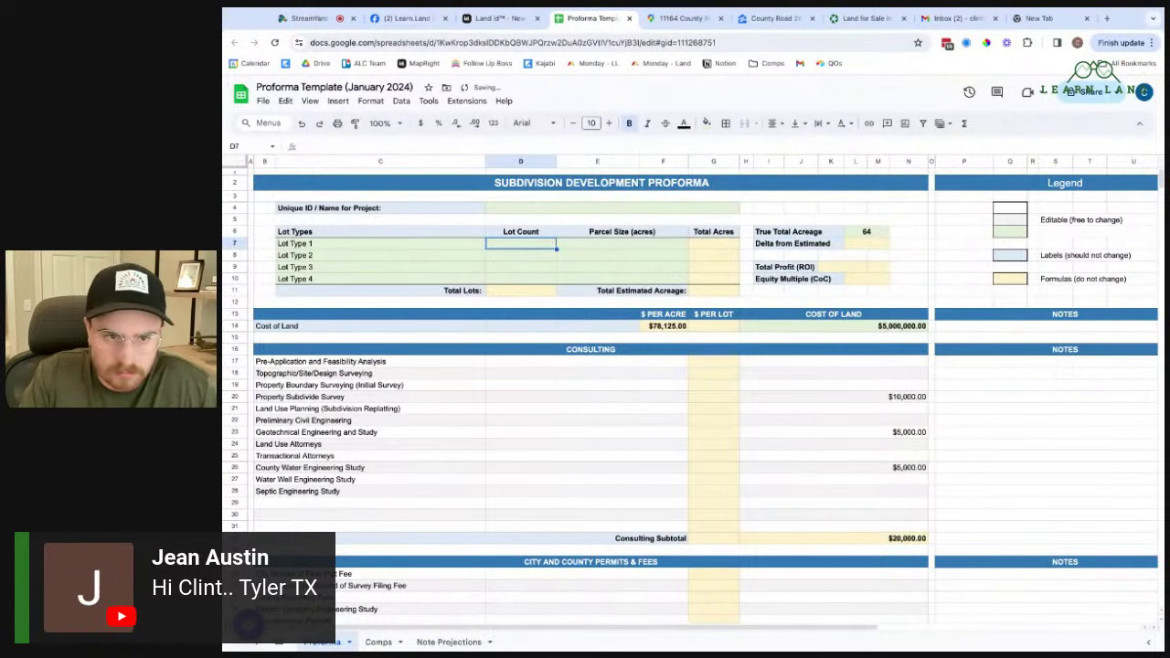
text(6)
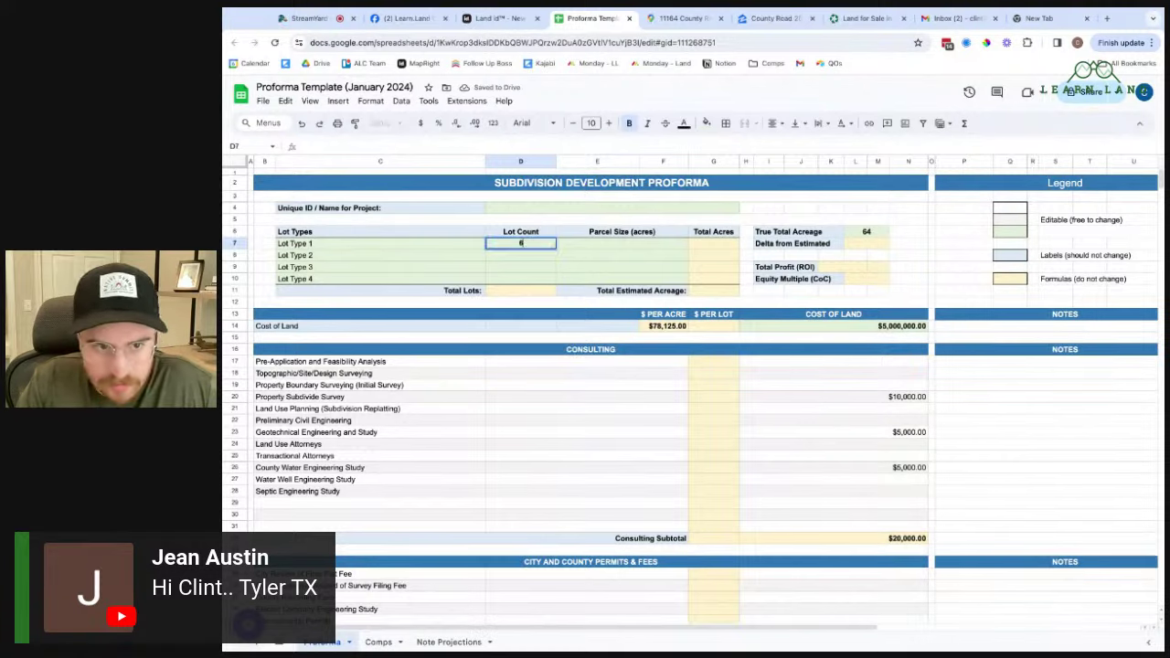
key(Right)
text(10)
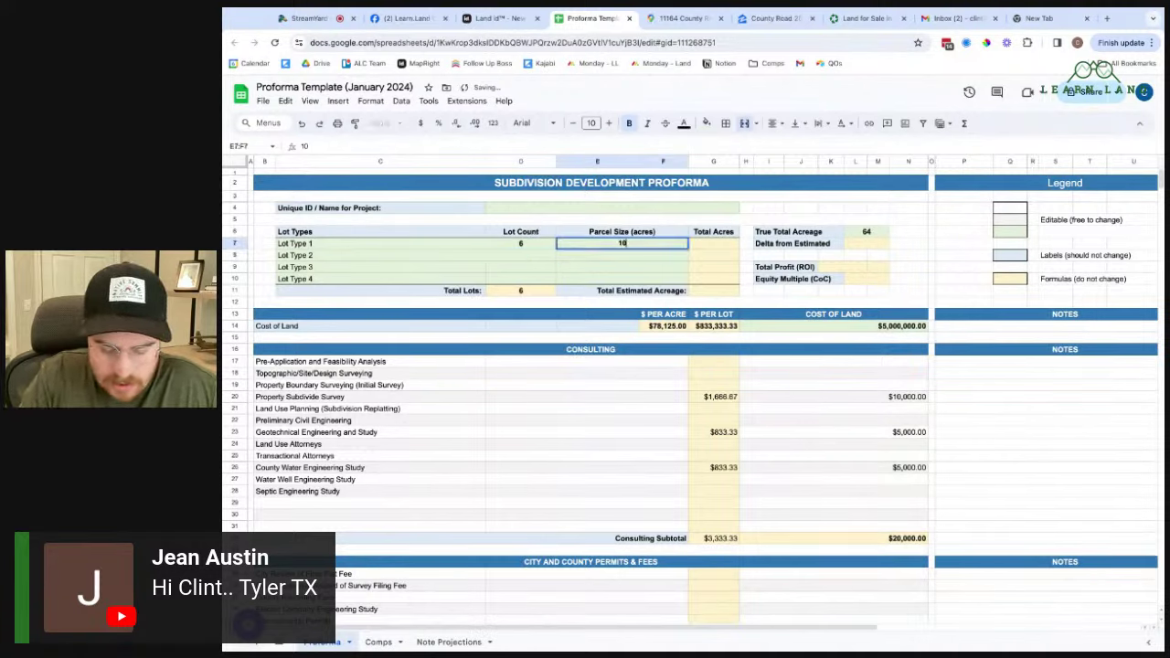
text(.7)
key(Tab)
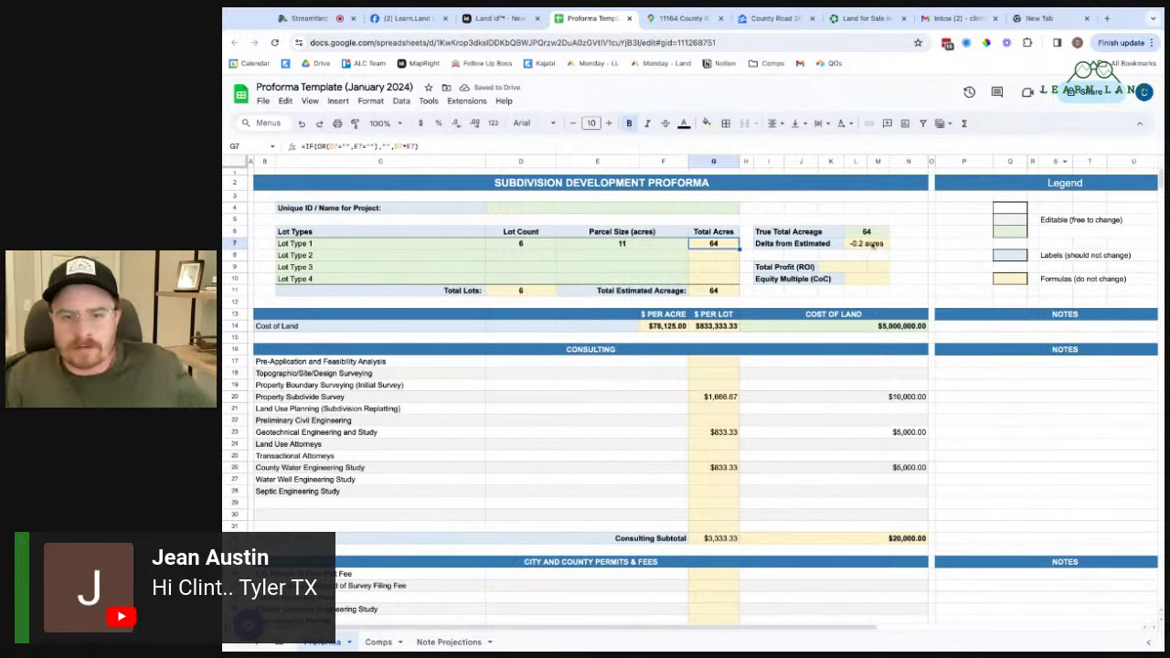
click(873, 244)
- Look up the asking price in the Zillow listing and set the proforma's Cost of Land to 1600000
click(902, 330)
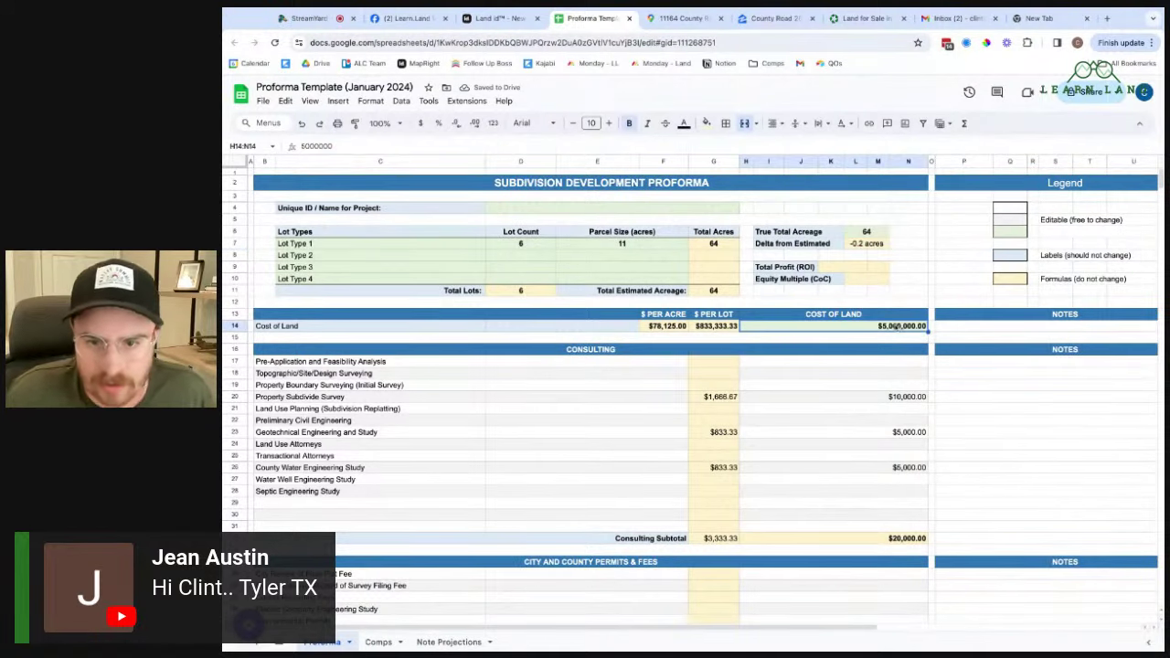
click(779, 19)
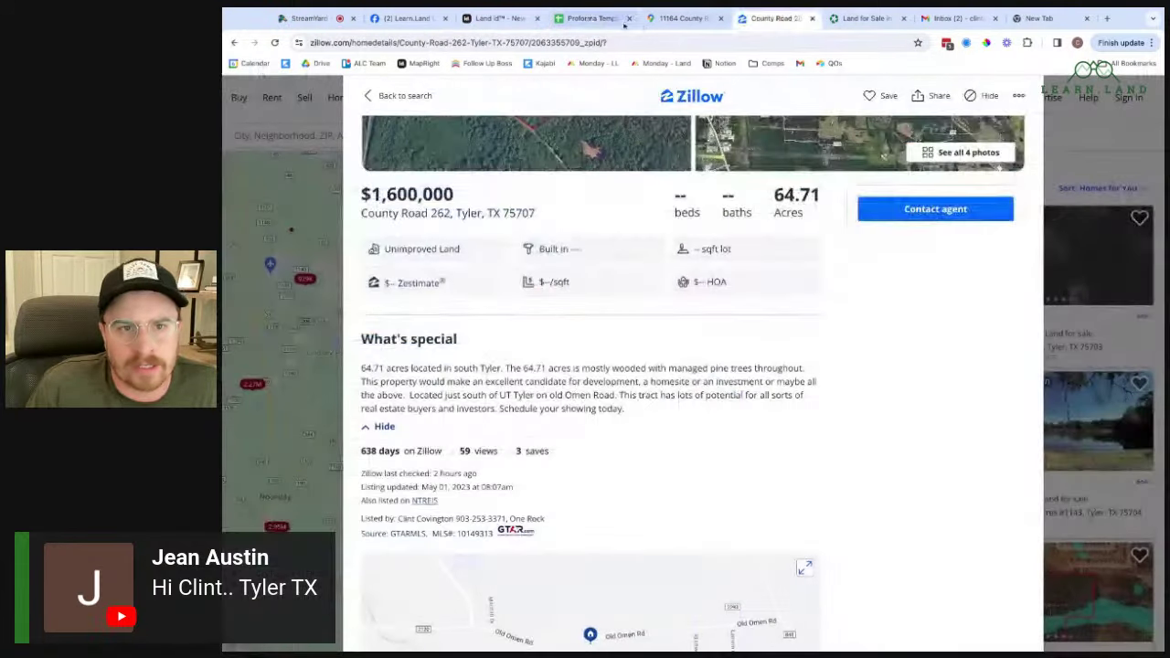
click(594, 21)
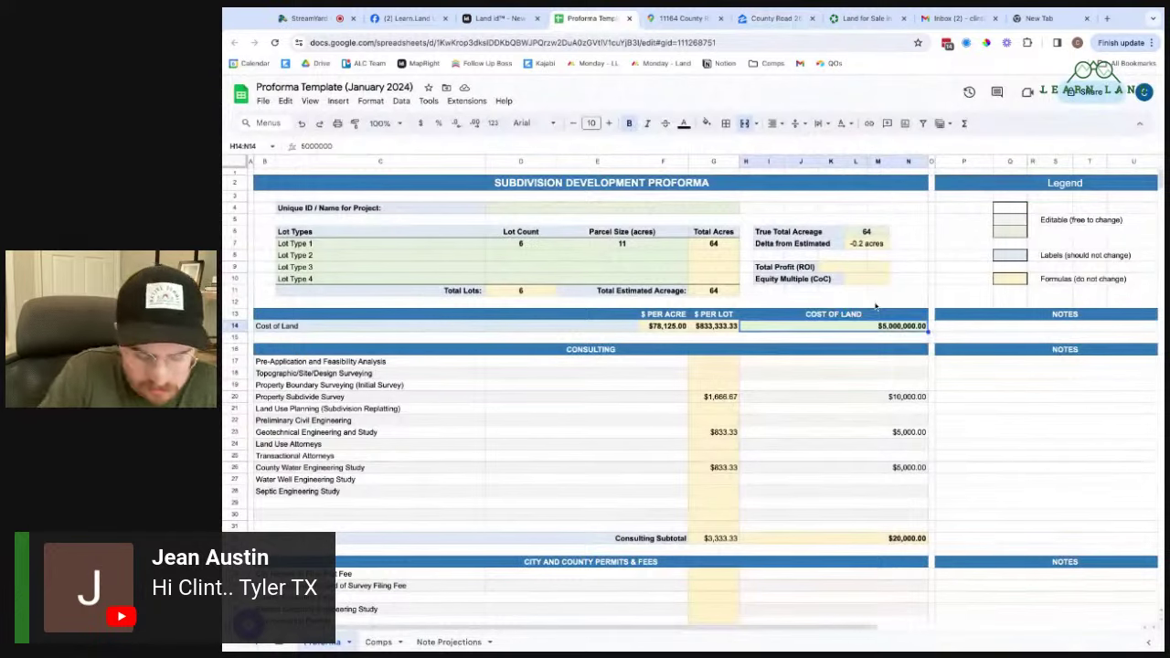
text(1600000)
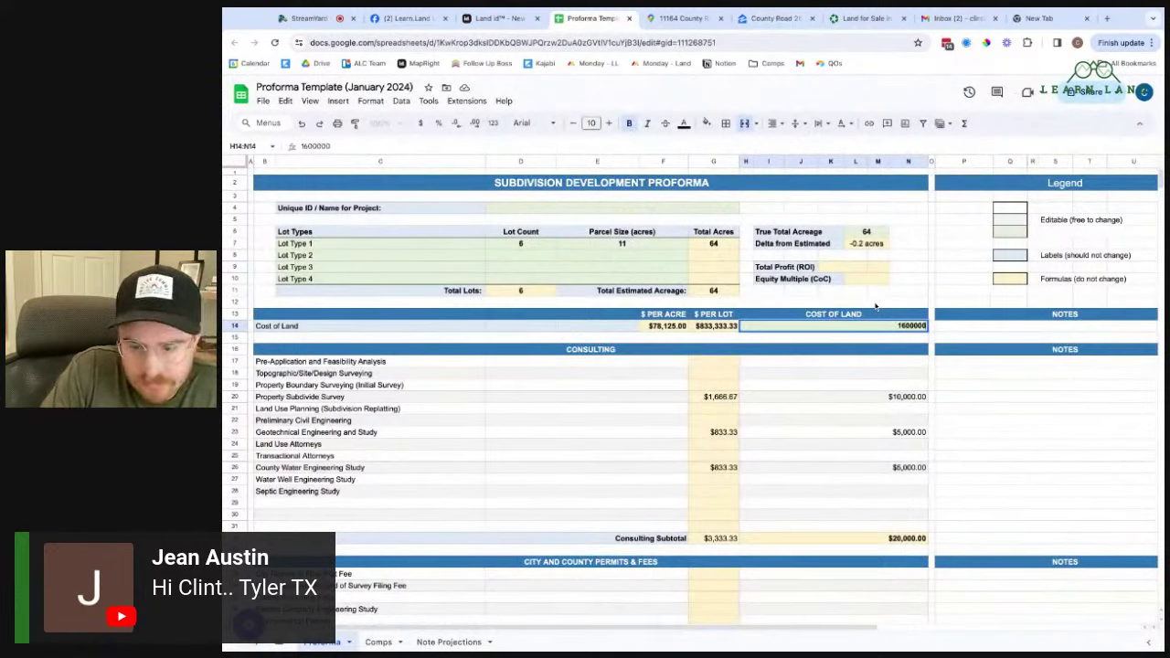
key(Return)
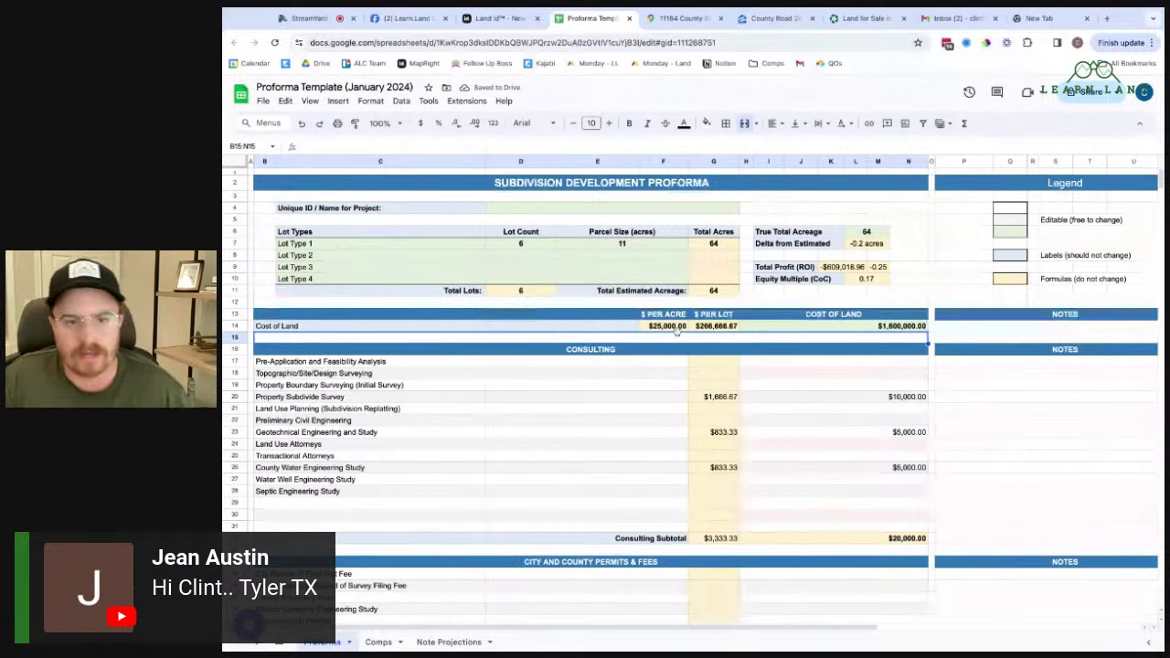
click(675, 327)
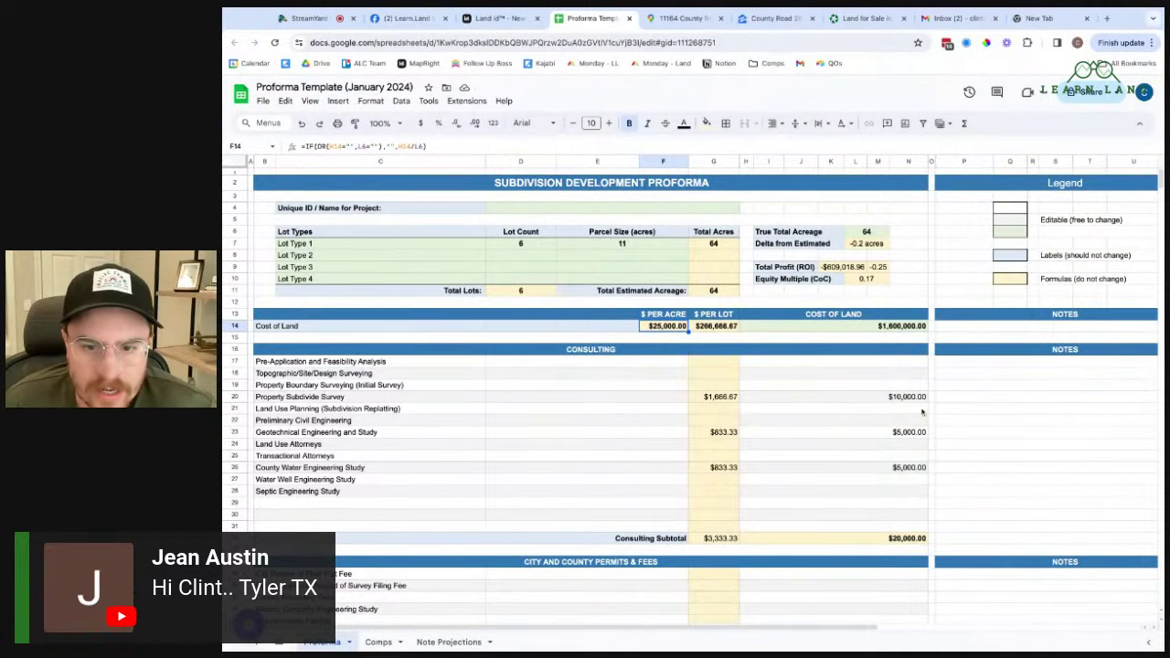
- Review the Property Subdivide Survey cost against the Land id parcel map and clear the Geotechnical Engineering and Study cost
scroll(891, 396, down, 1)
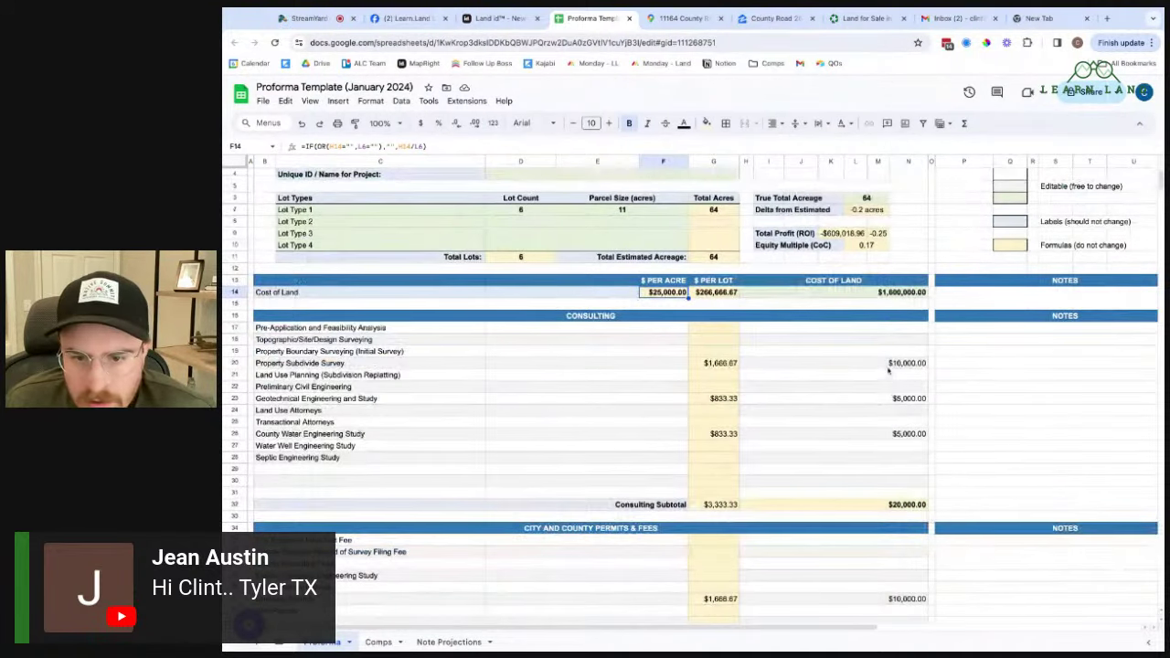
click(888, 368)
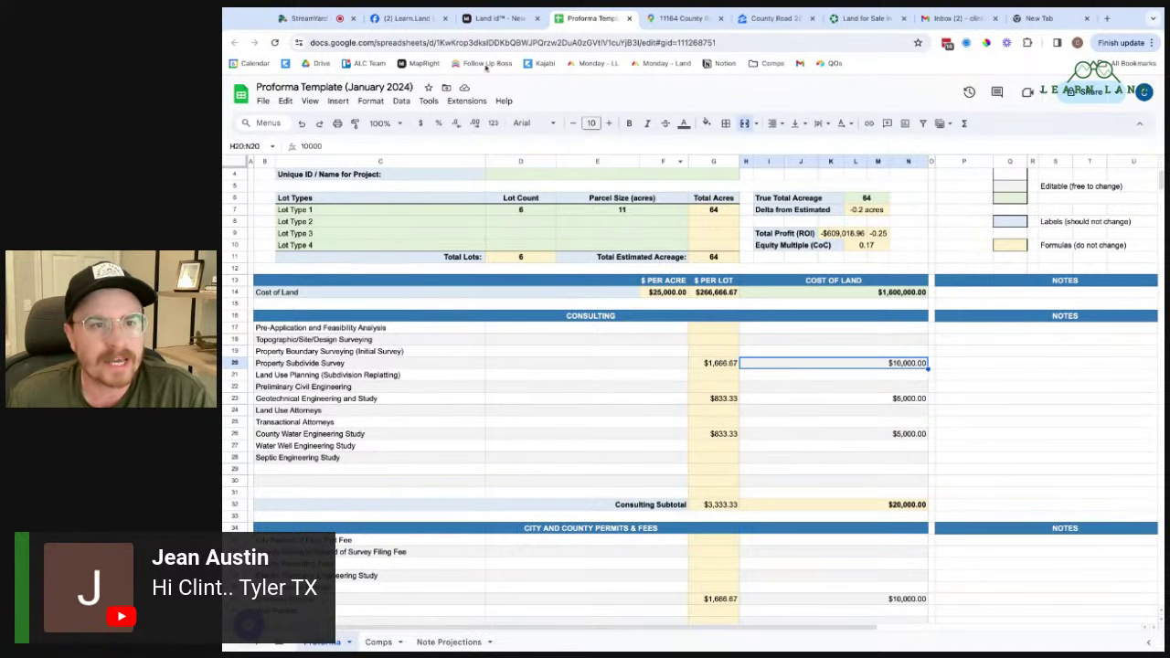
click(494, 20)
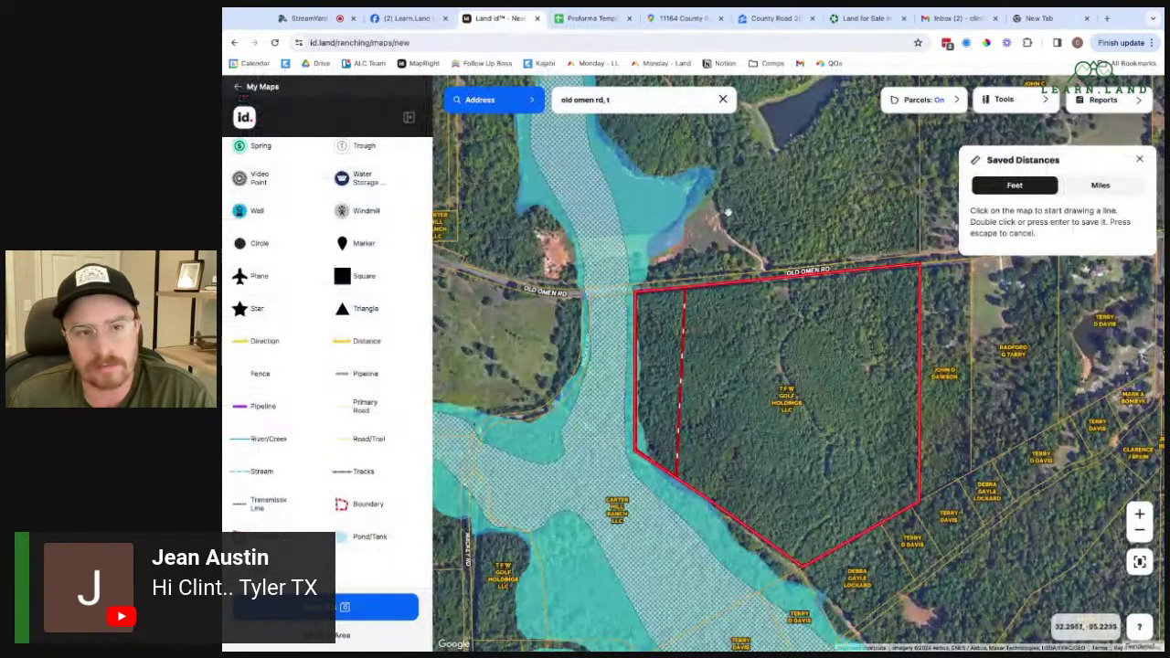
click(585, 18)
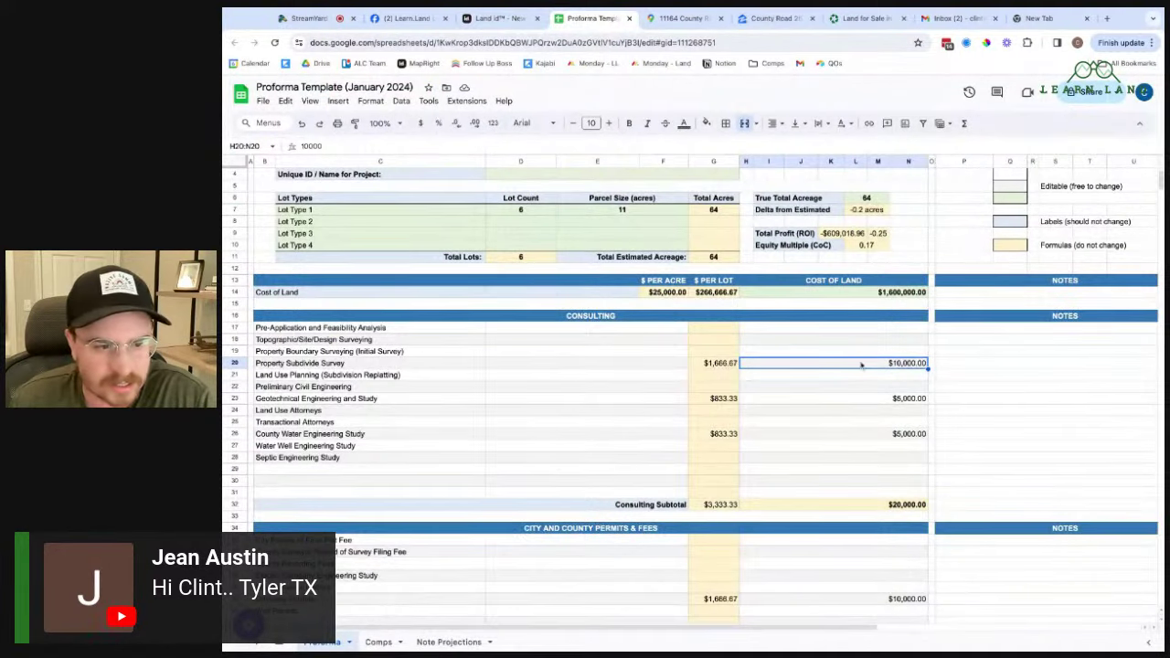
click(912, 400)
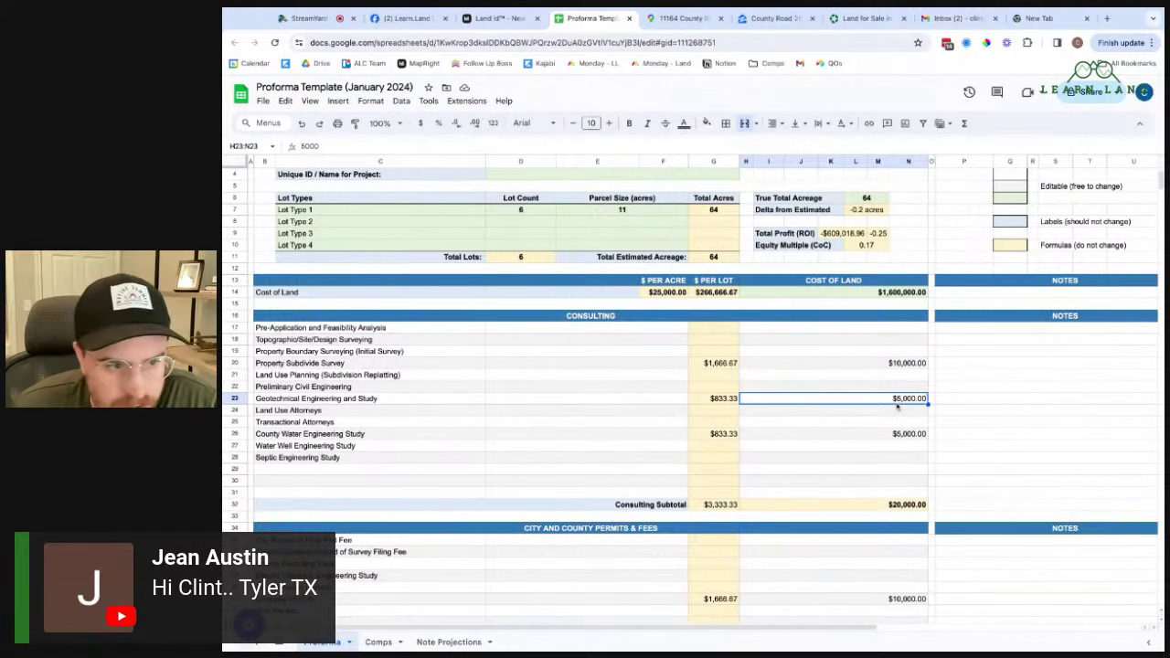
key(Delete)
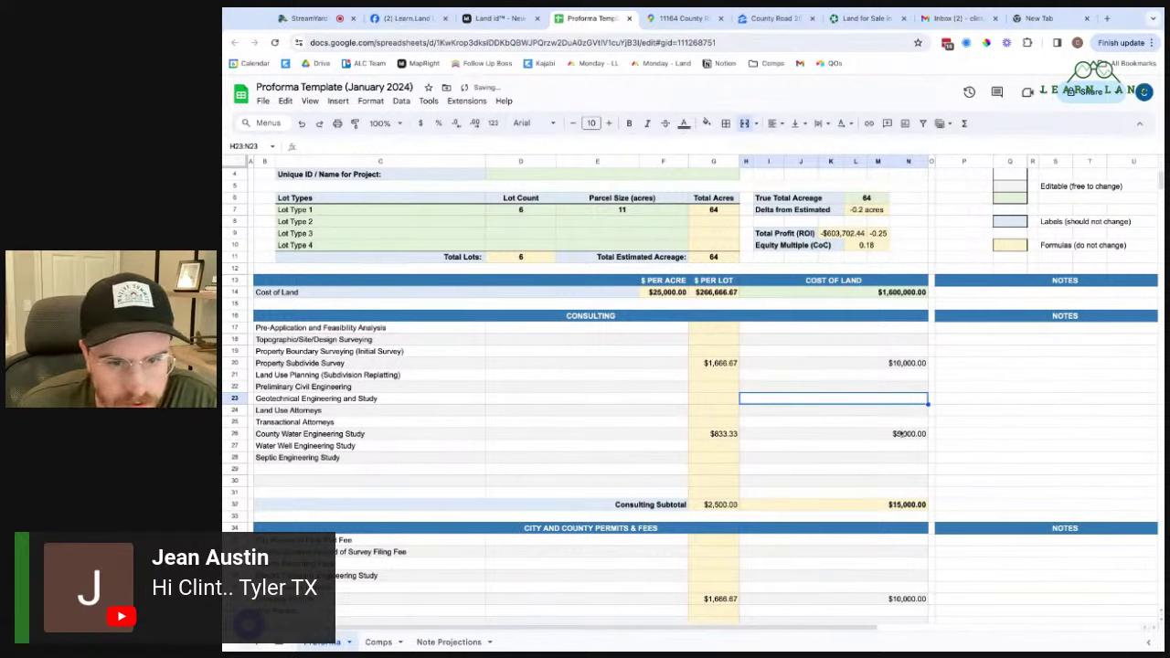
- Set the County Water Engineering Study cost to 2000 and the Septic Engineering Study cost to 1500
click(901, 436)
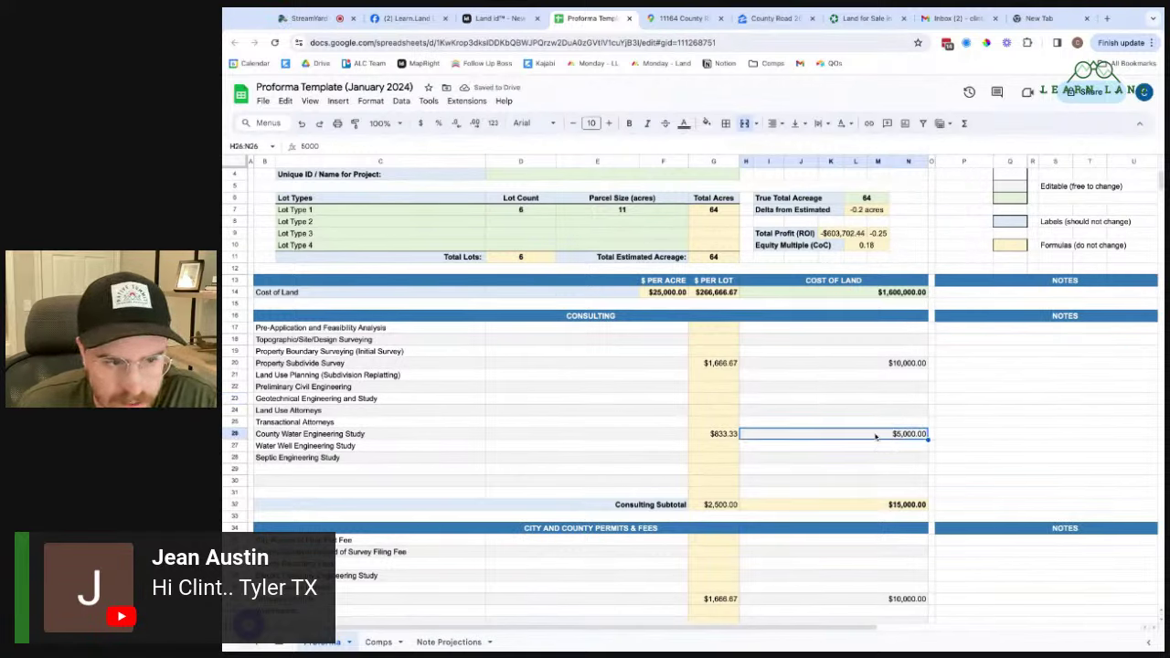
text(2000)
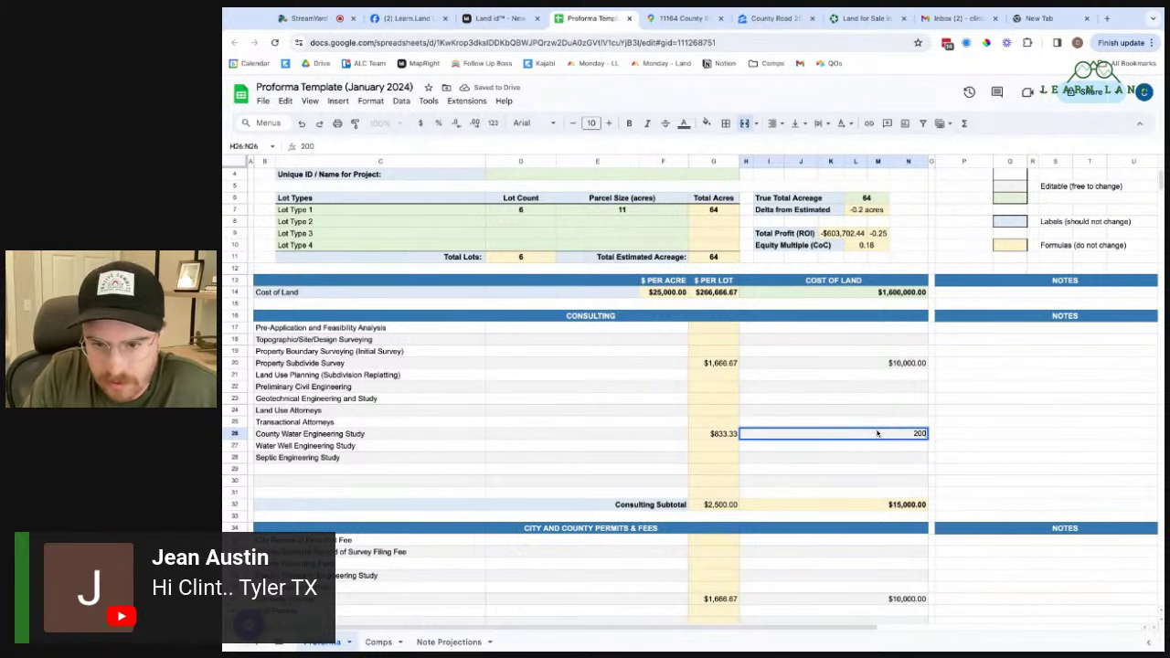
key(Return)
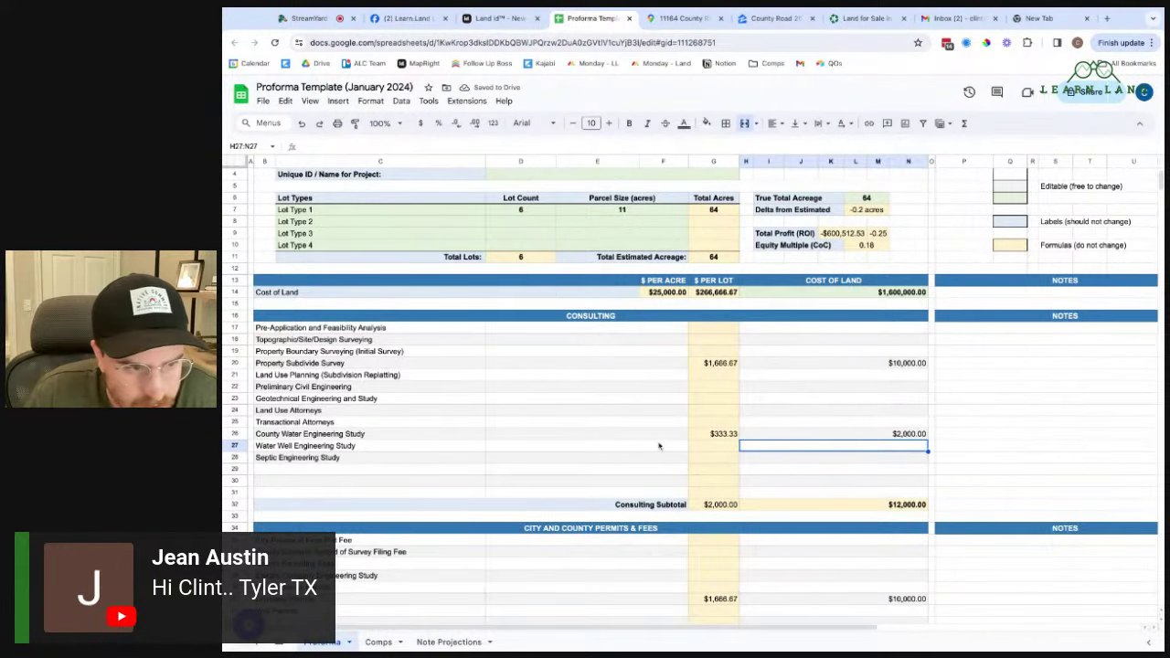
click(818, 461)
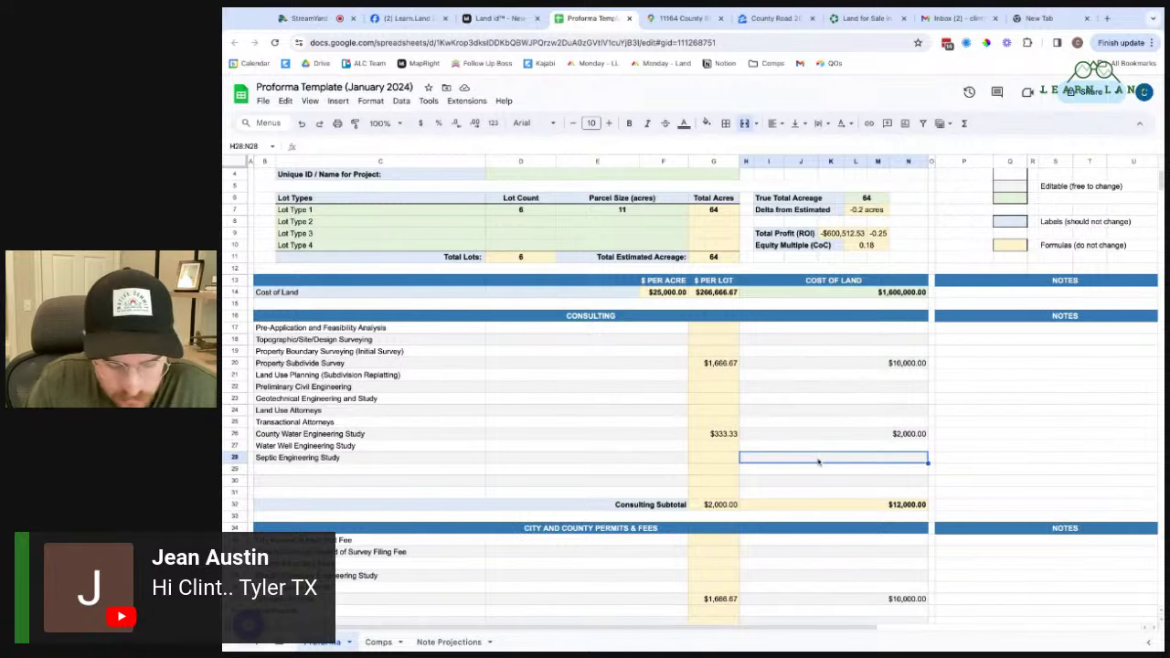
text(1500)
key(Return)
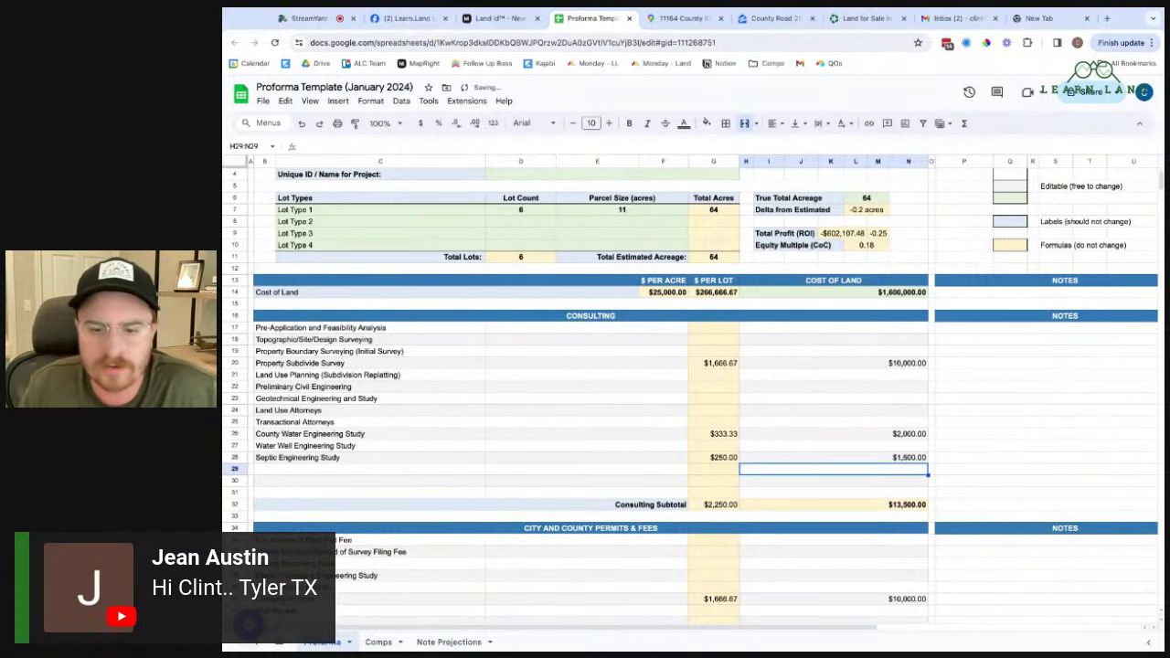
- In the city and county fees, set Driveway Permits to 6000 and City Review of Final Plat Fee to 1000
scroll(923, 457, down, 5)
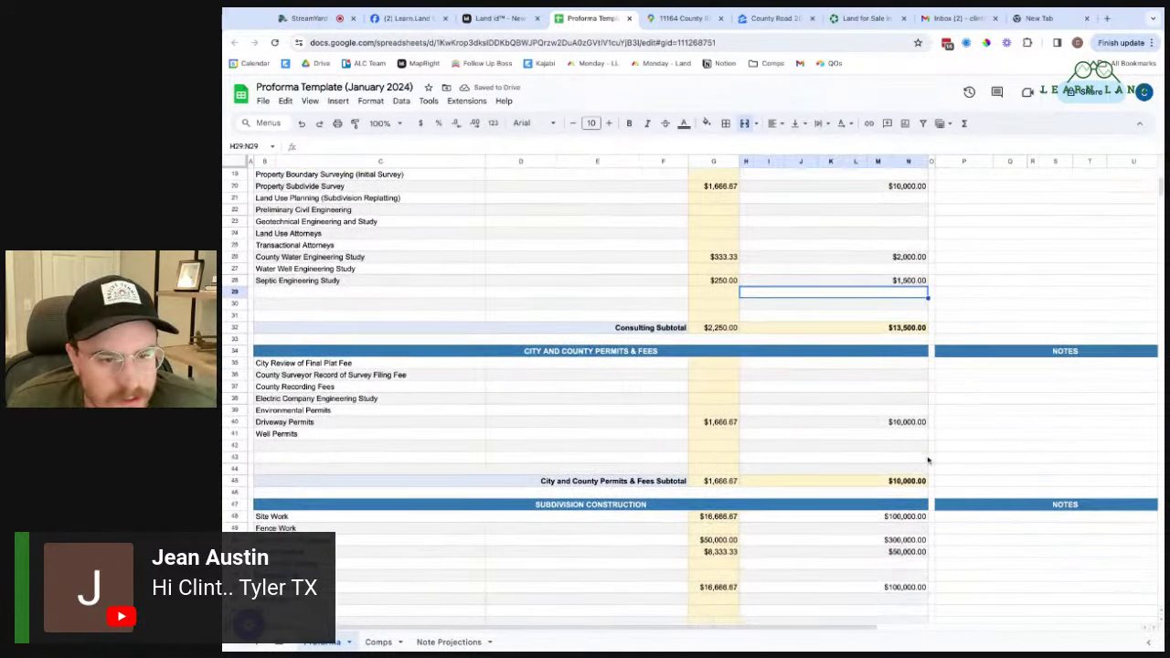
click(878, 421)
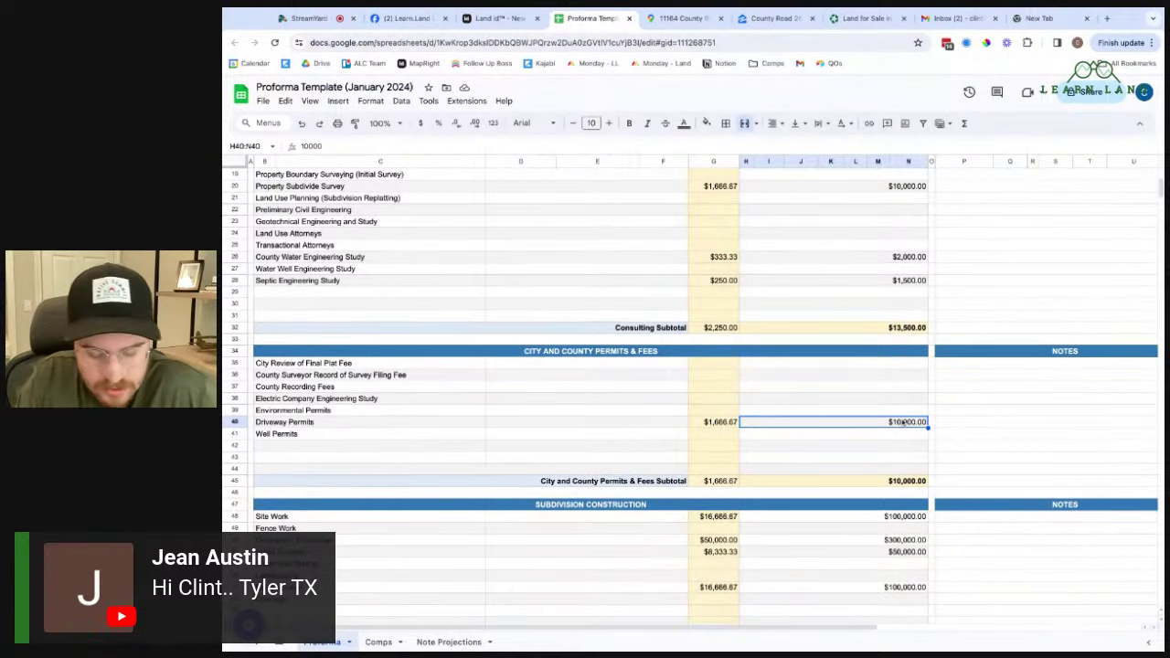
text(6000)
key(Return)
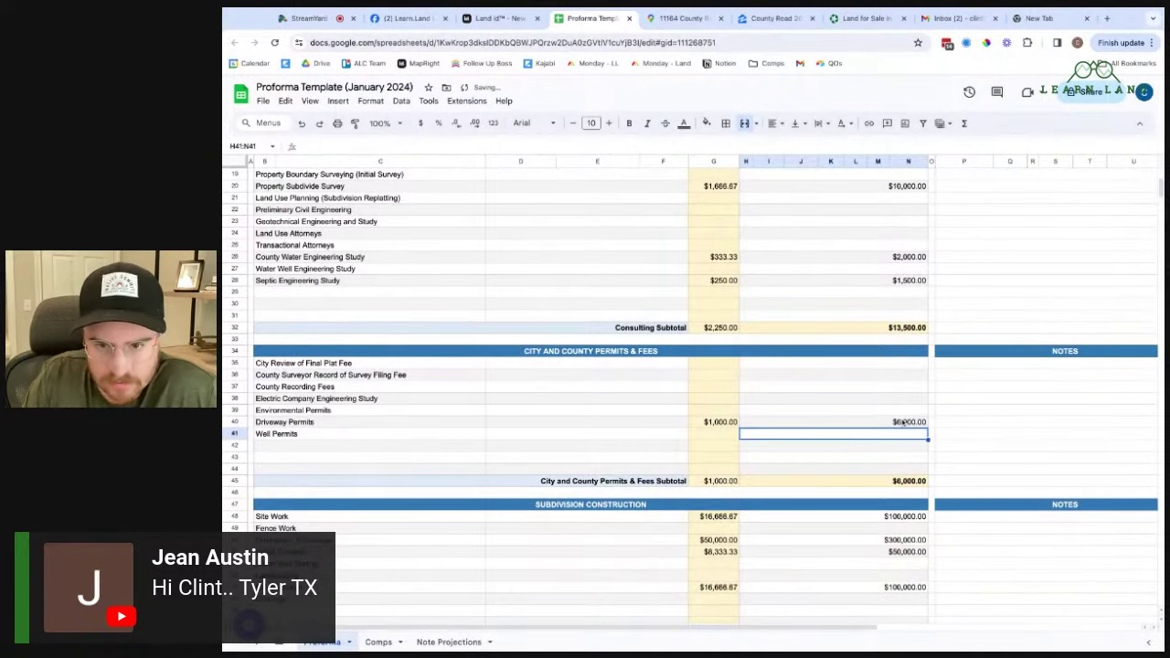
click(829, 366)
text(1000)
key(Return)
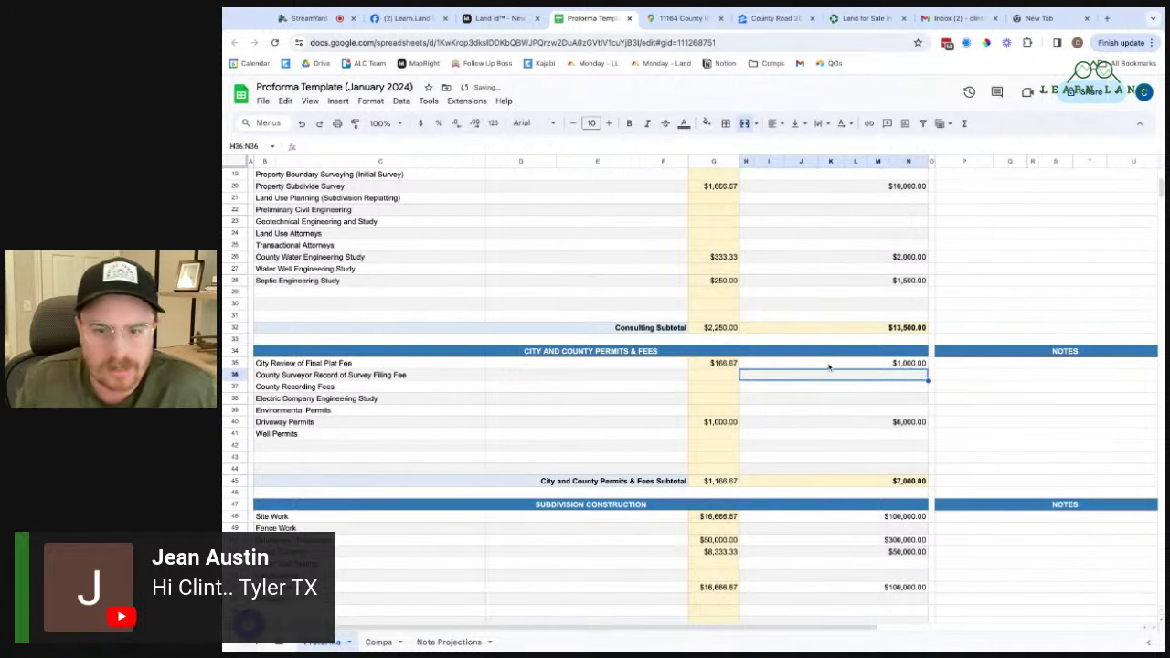
click(365, 363)
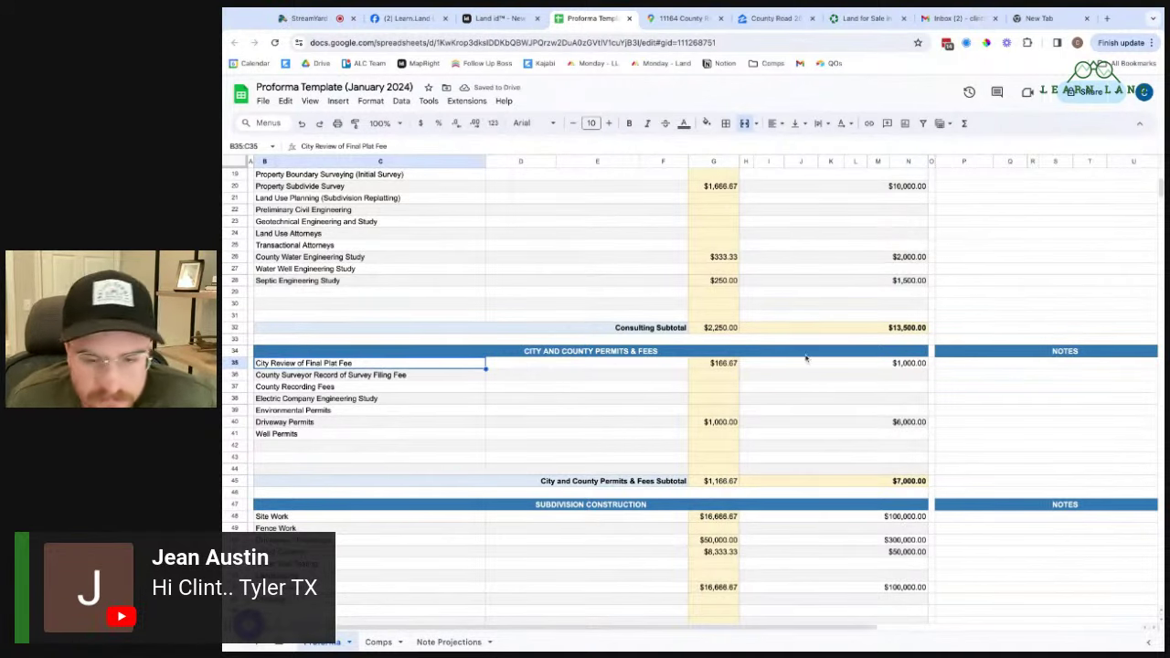
scroll(812, 364, down, 1)
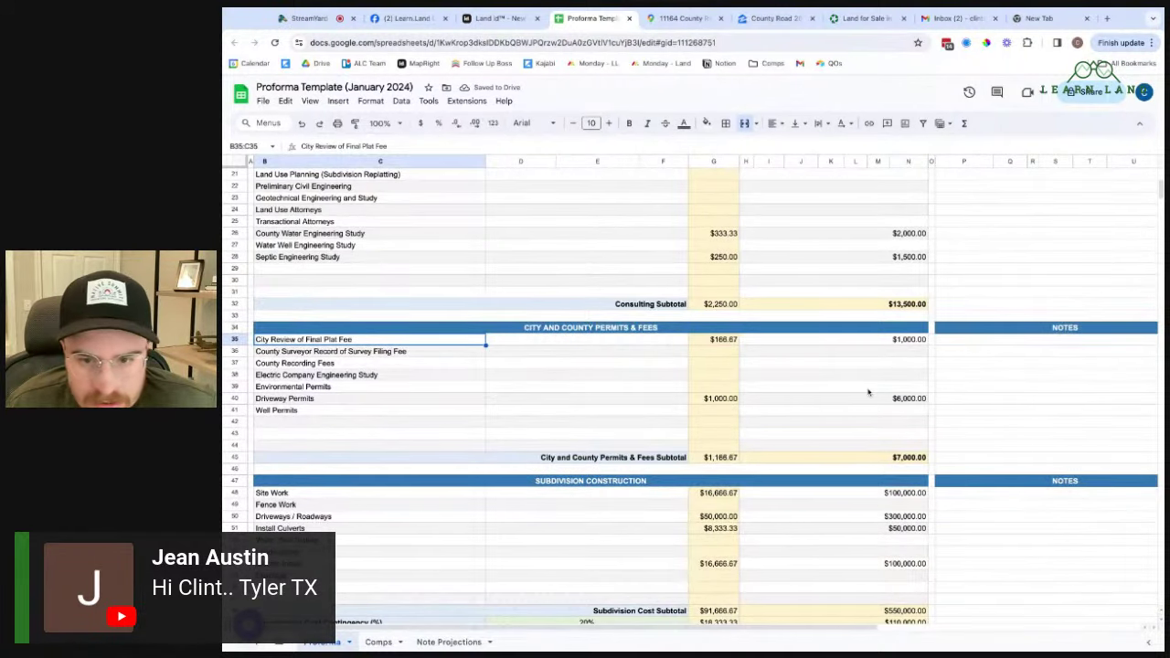
click(869, 395)
scroll(811, 346, up, 5)
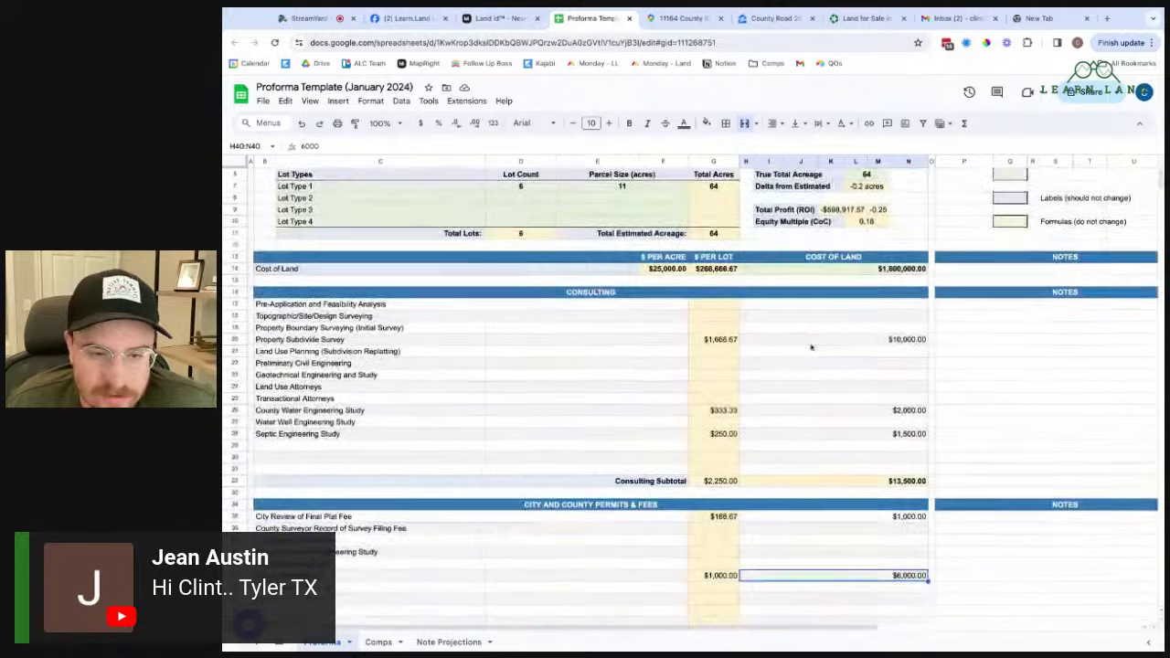
scroll(811, 346, down, 4)
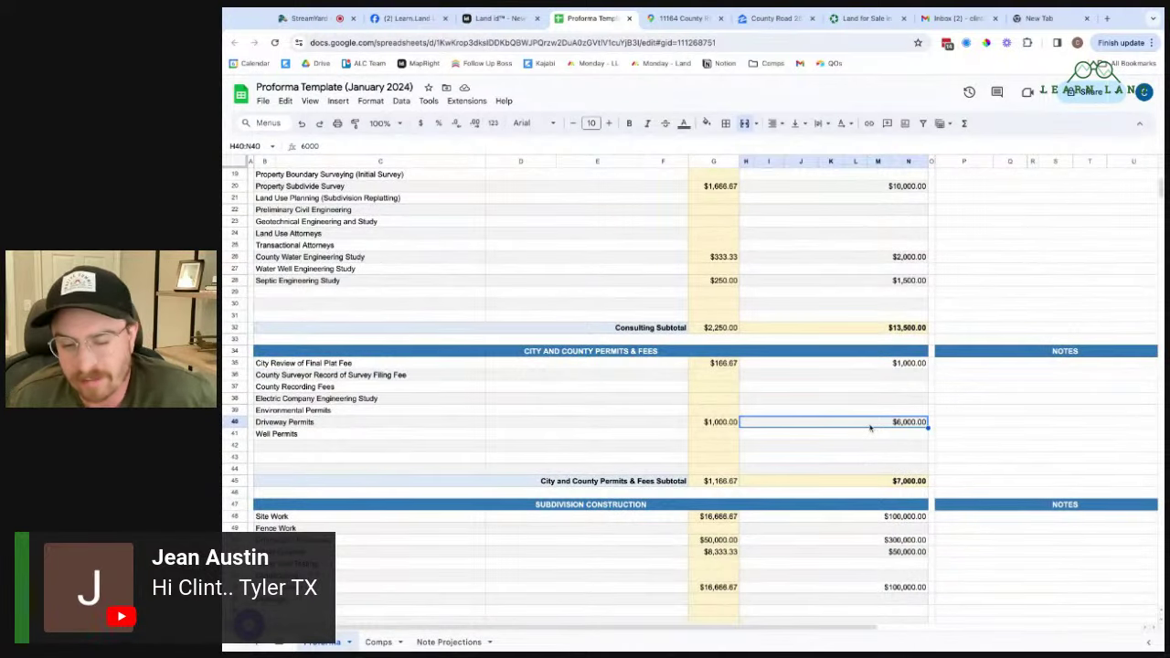
- In the Land id map, measure the area of a narrow strip along the tract's full Old Omen Road frontage
scroll(870, 427, down, 3)
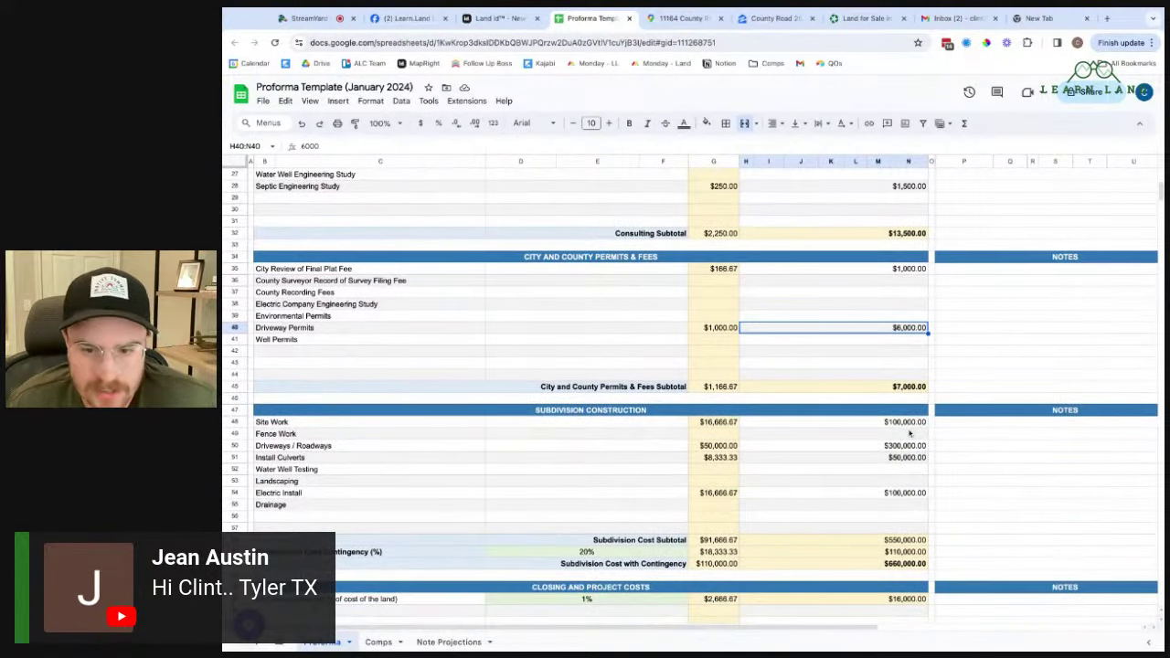
scroll(909, 435, down, 1)
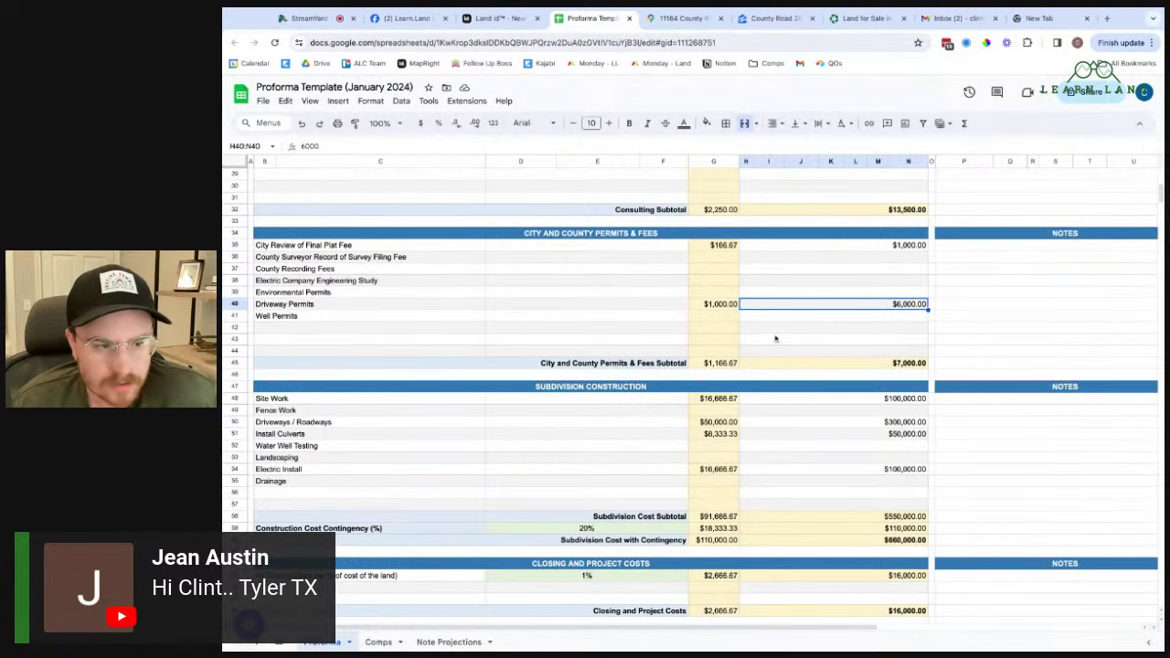
click(498, 19)
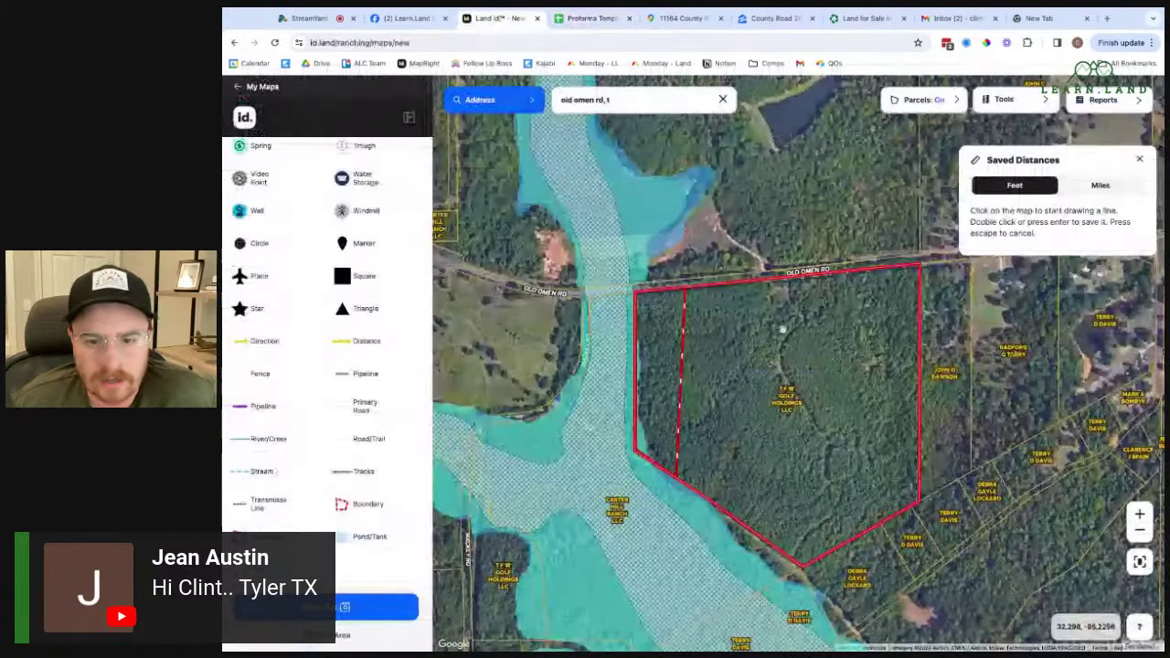
scroll(758, 306, up, 3)
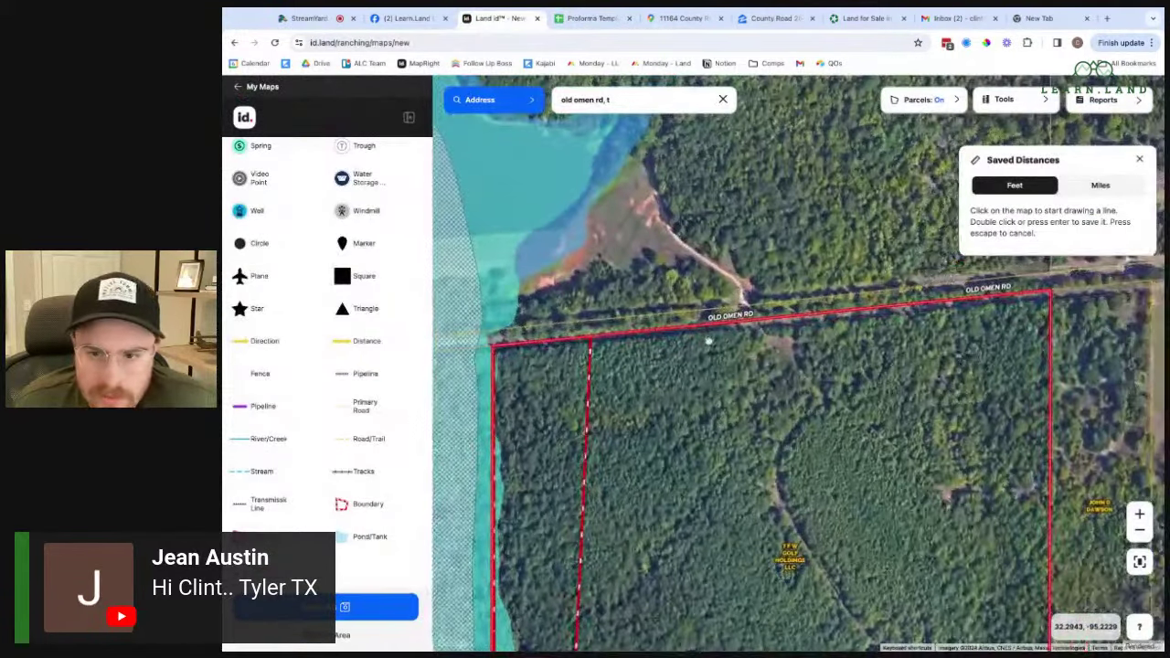
mouse_move(1025, 108)
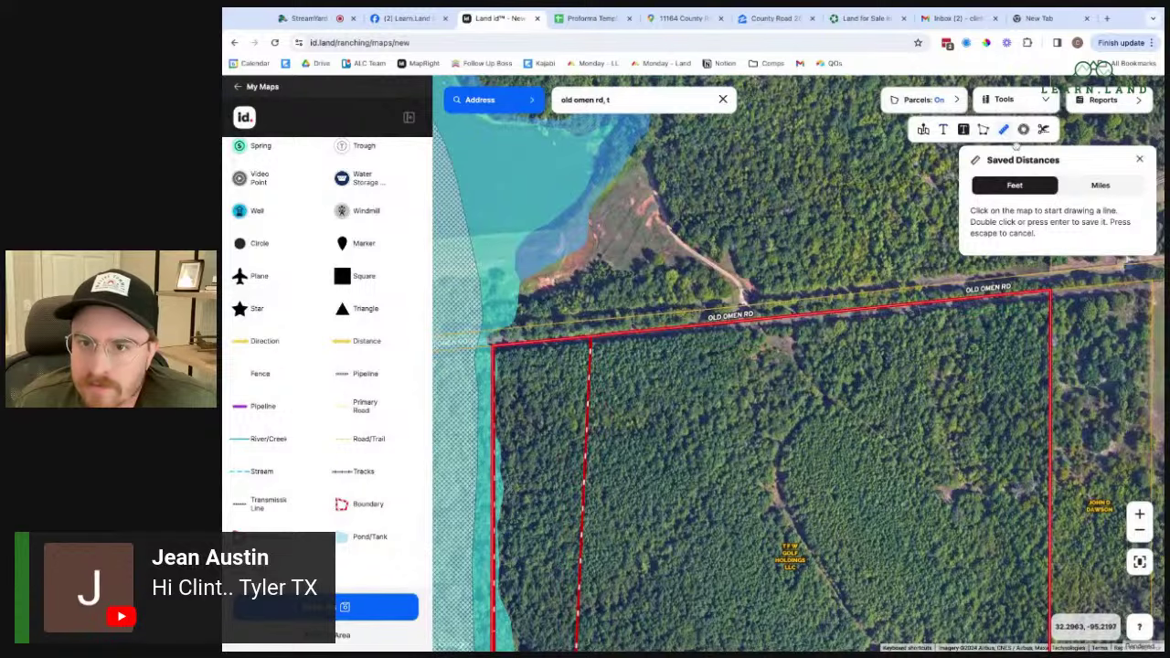
click(992, 136)
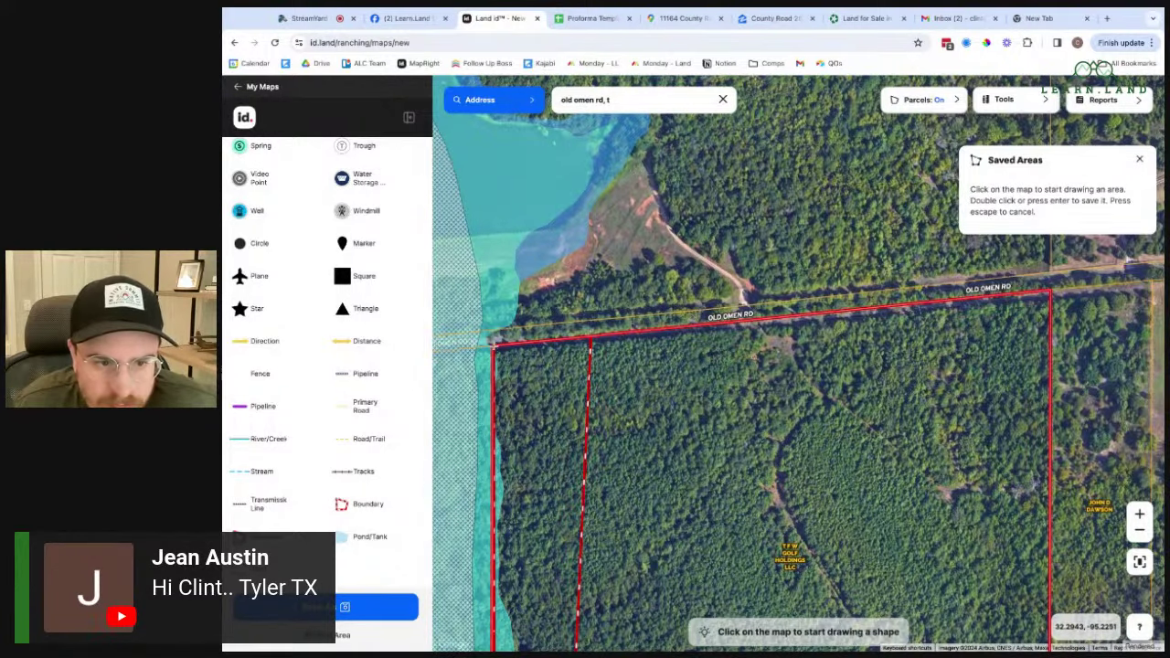
scroll(494, 345, up, 2)
click(494, 346)
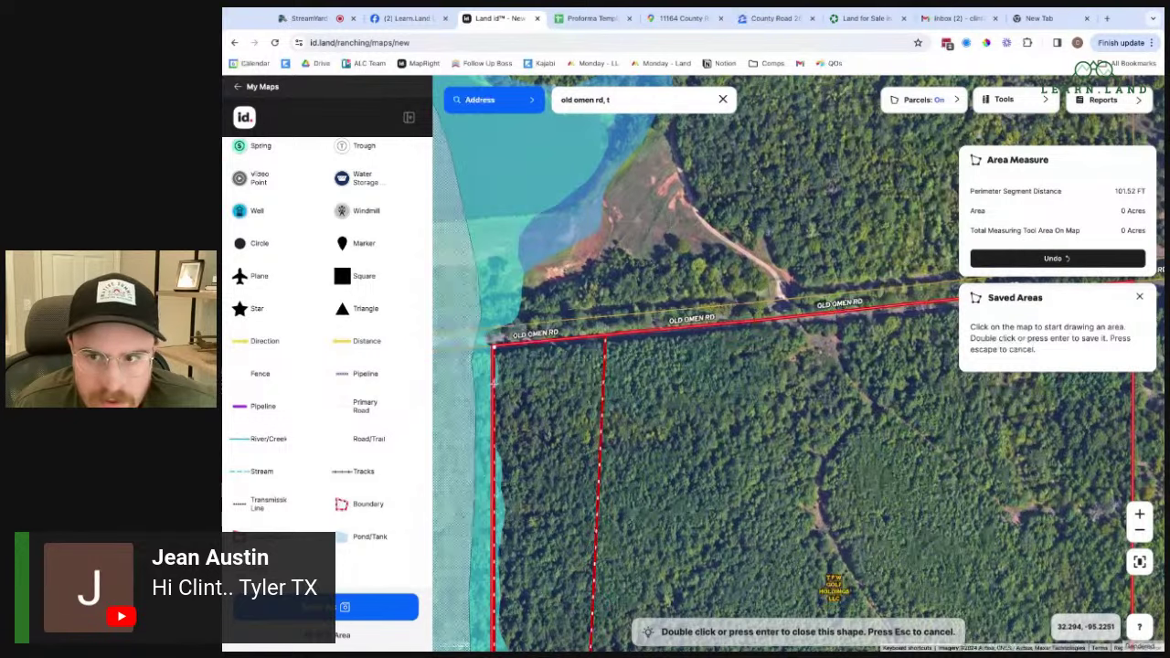
scroll(494, 384, down, 3)
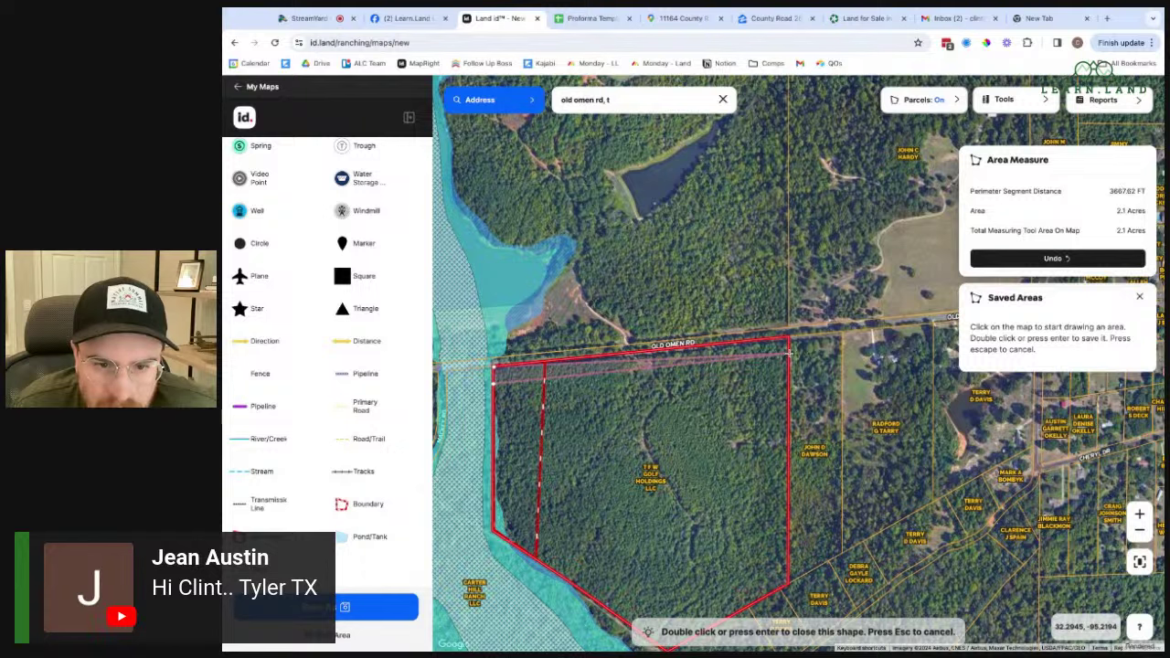
click(788, 352)
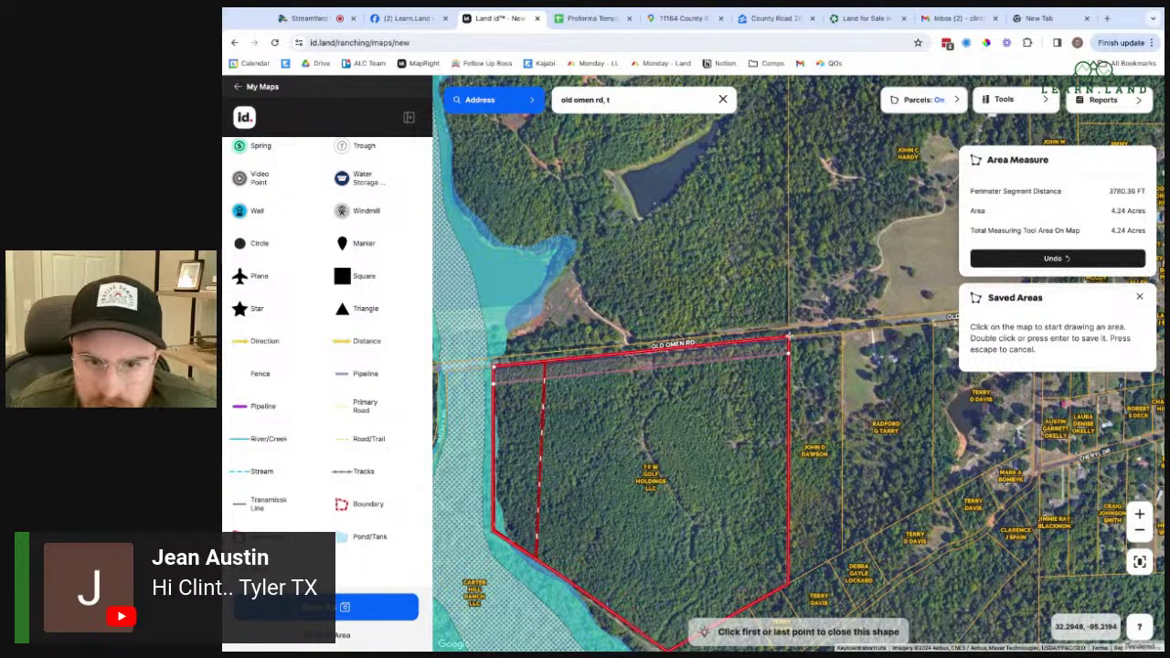
click(788, 339)
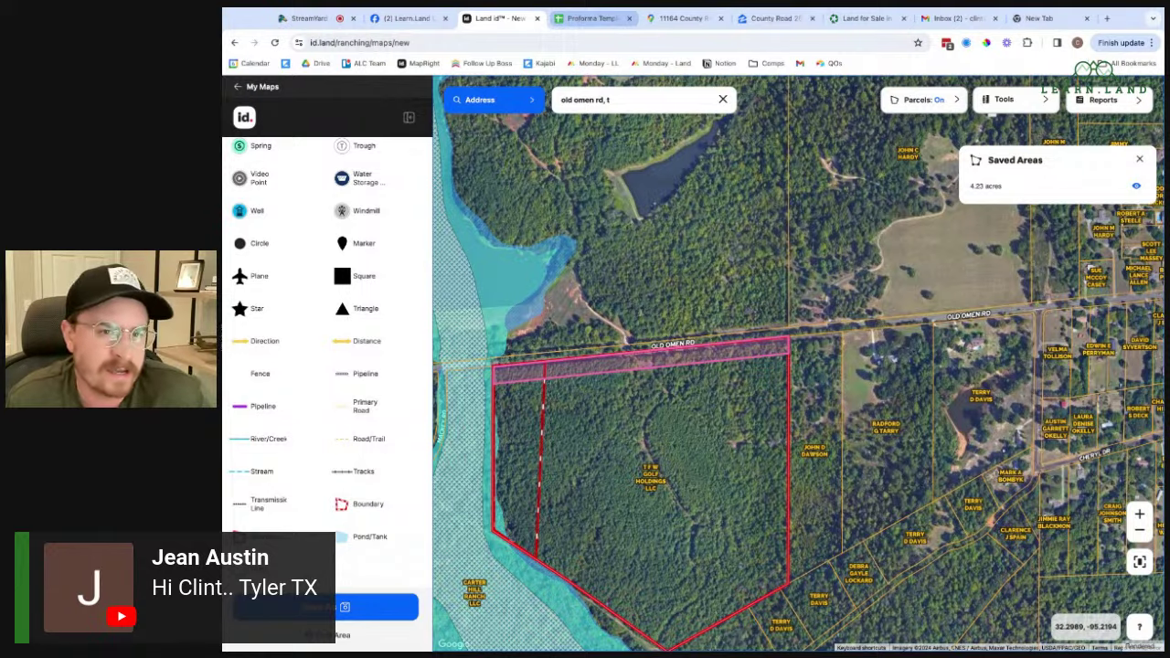
- Back in the Proforma spreadsheet, note "2 days of mulching" for Site Work and set its cost to 7500
click(592, 18)
click(1009, 400)
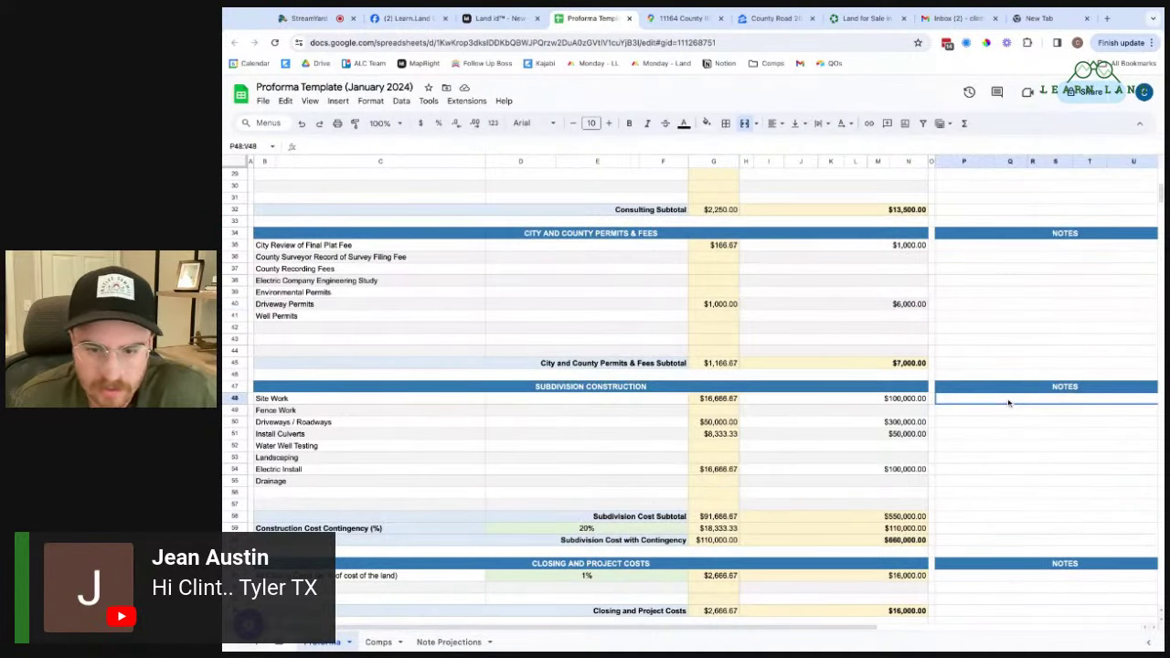
text(2 days of mulching)
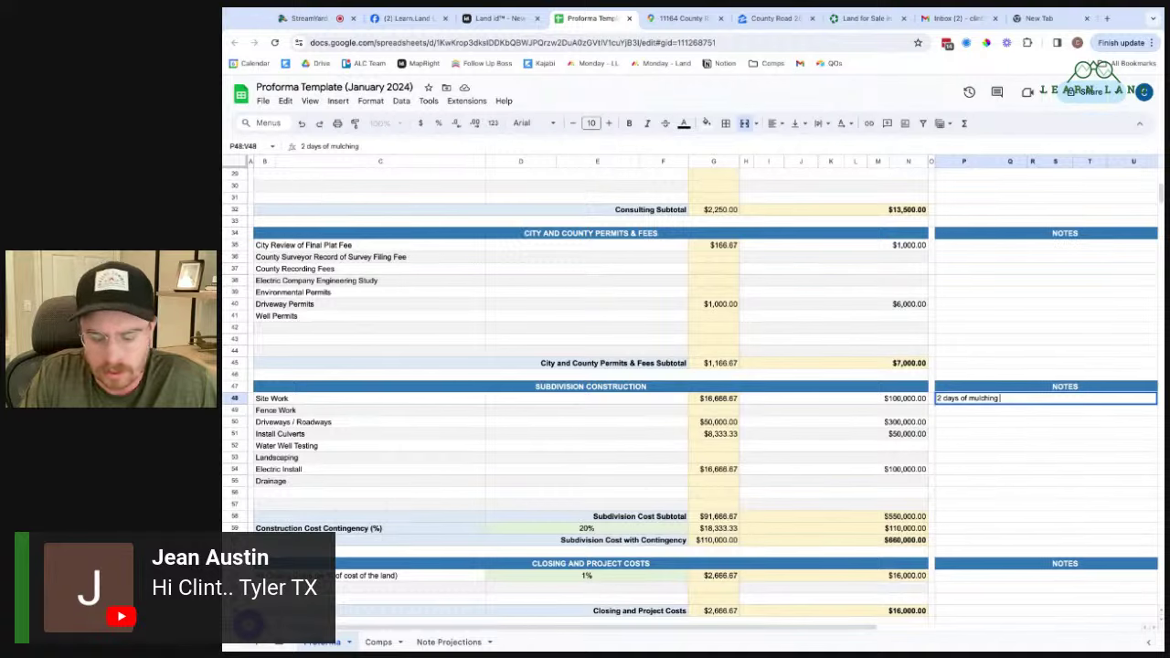
key(Return)
click(833, 399)
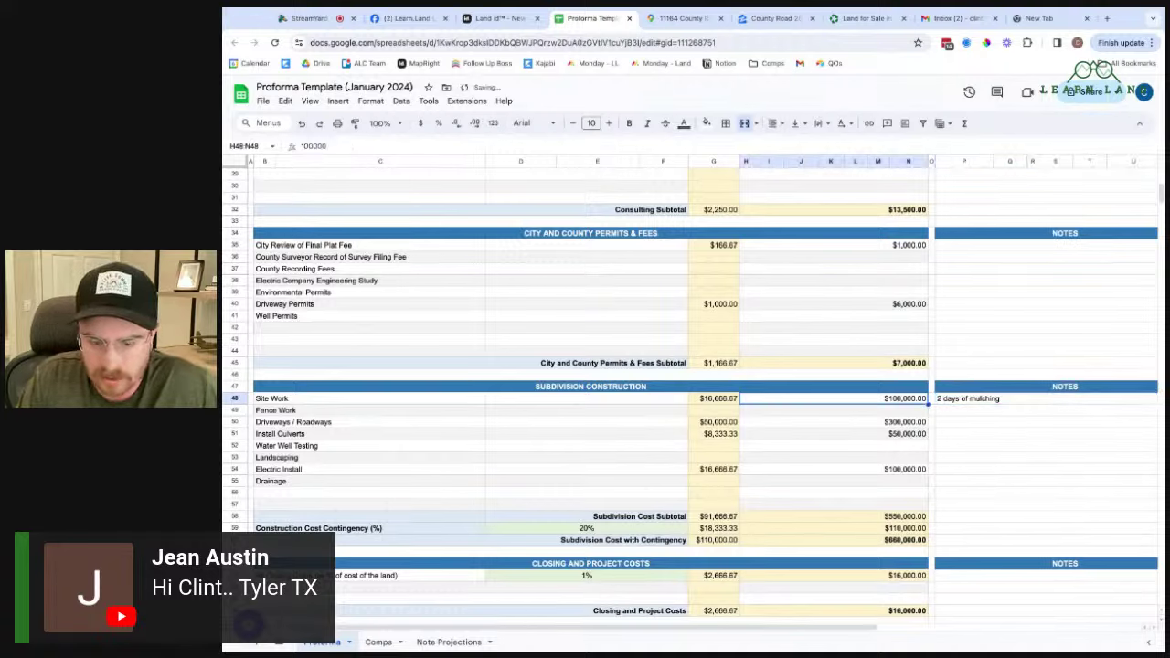
text(75)
key(Return)
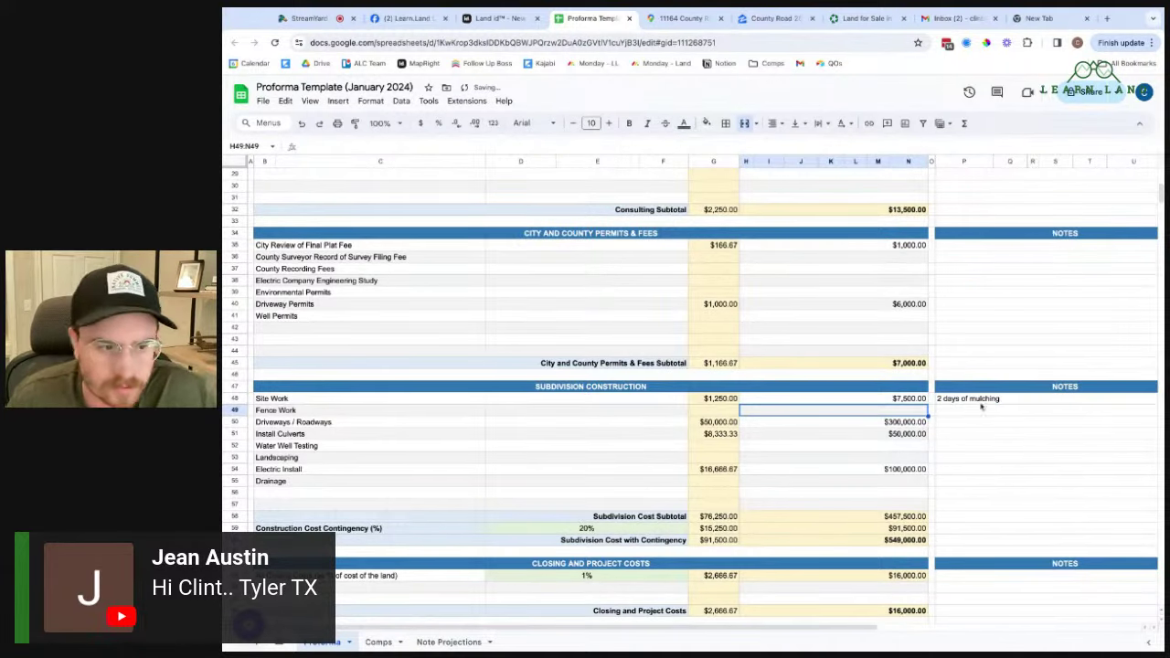
- Add the note "7000ea per driveway" to the Driveways / Roadways line
click(875, 423)
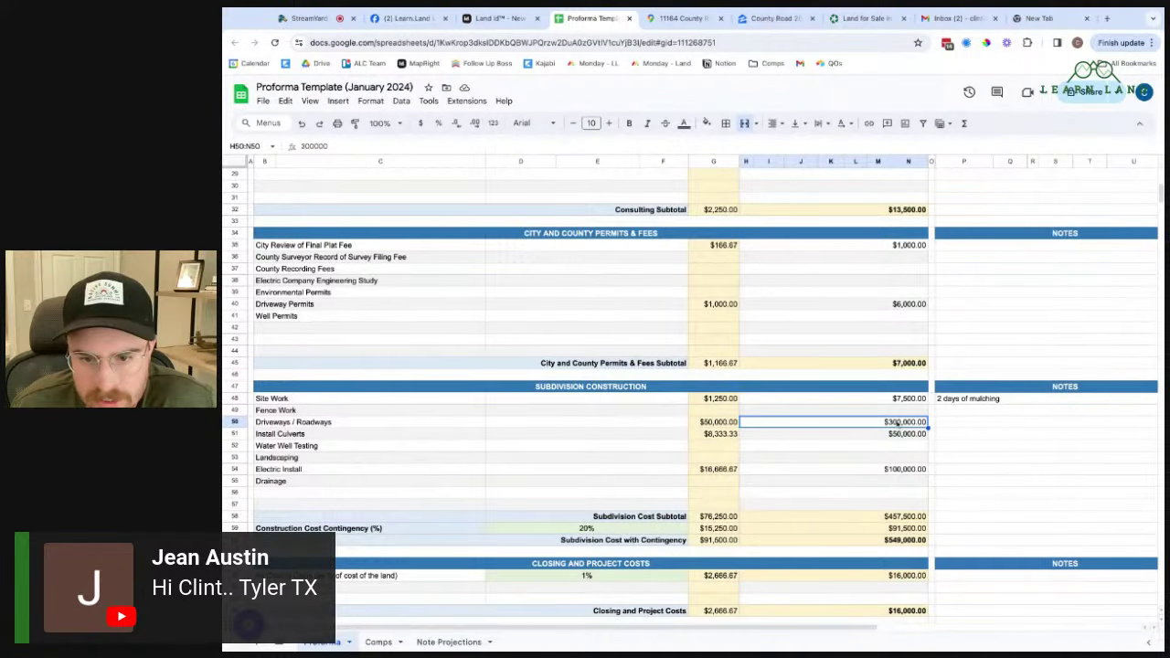
click(942, 423)
text(7,)
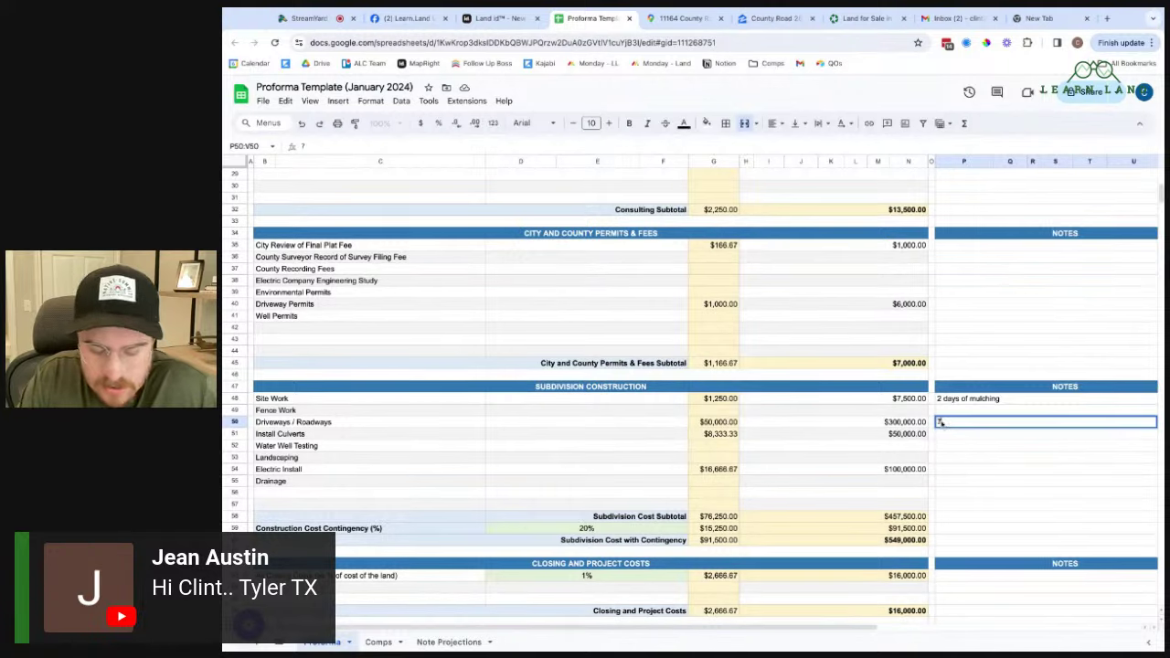
text(000)
key(Return)
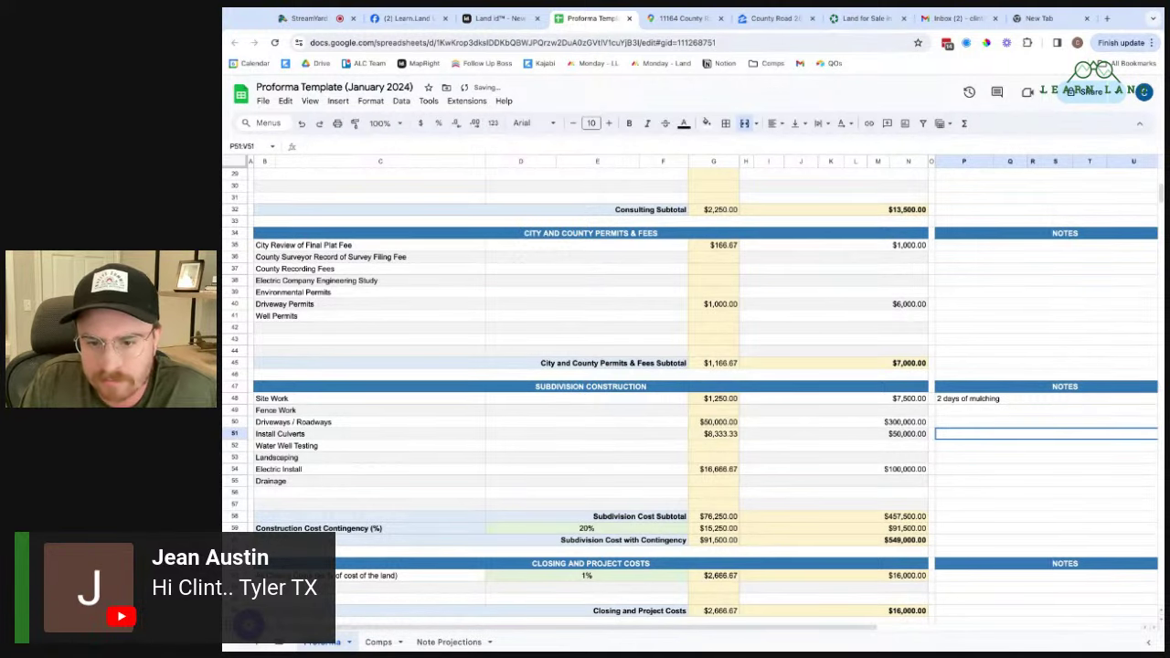
click(942, 423)
scroll(695, 384, right, 1)
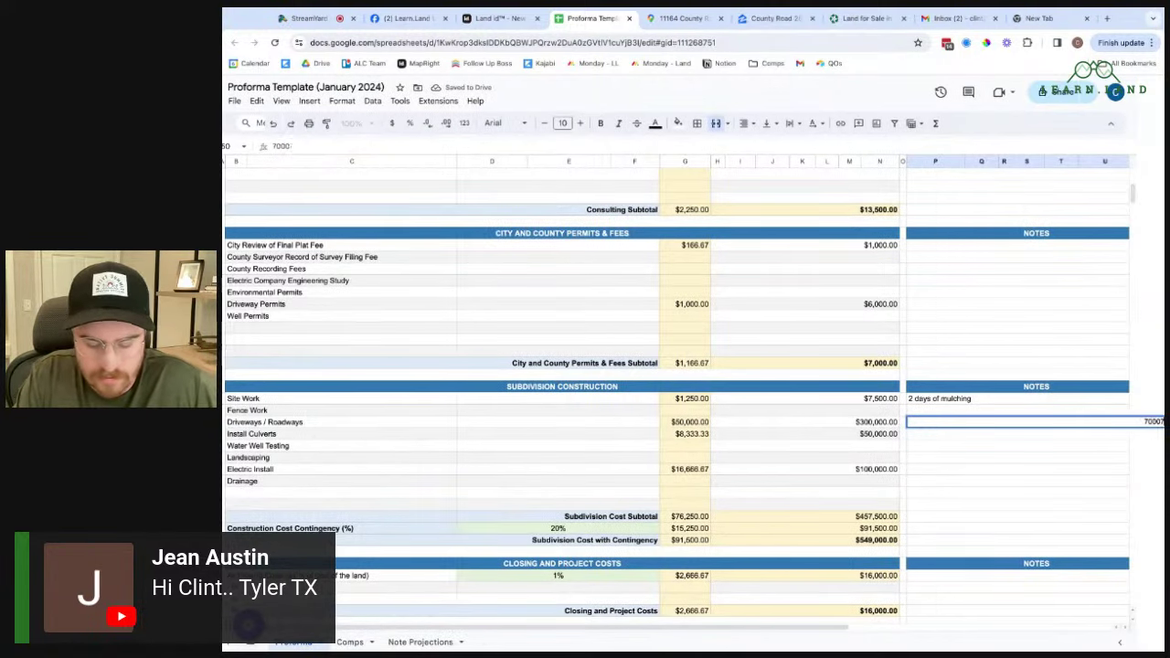
key(BackSpace)
key(BackSpace)
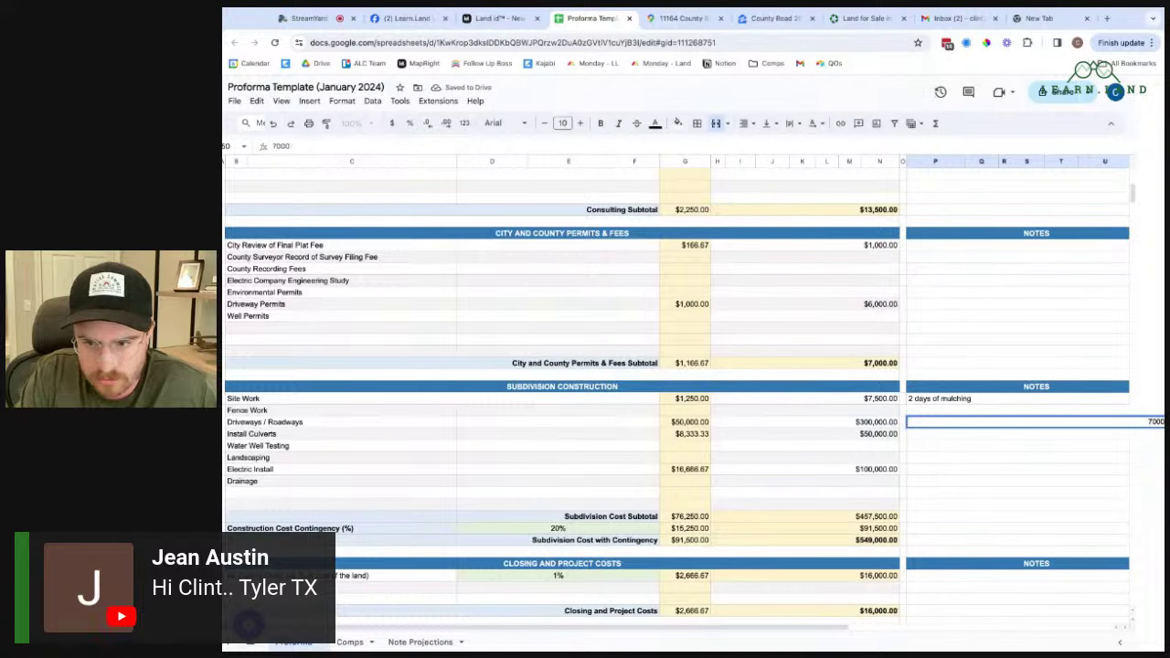
text(ea per d)
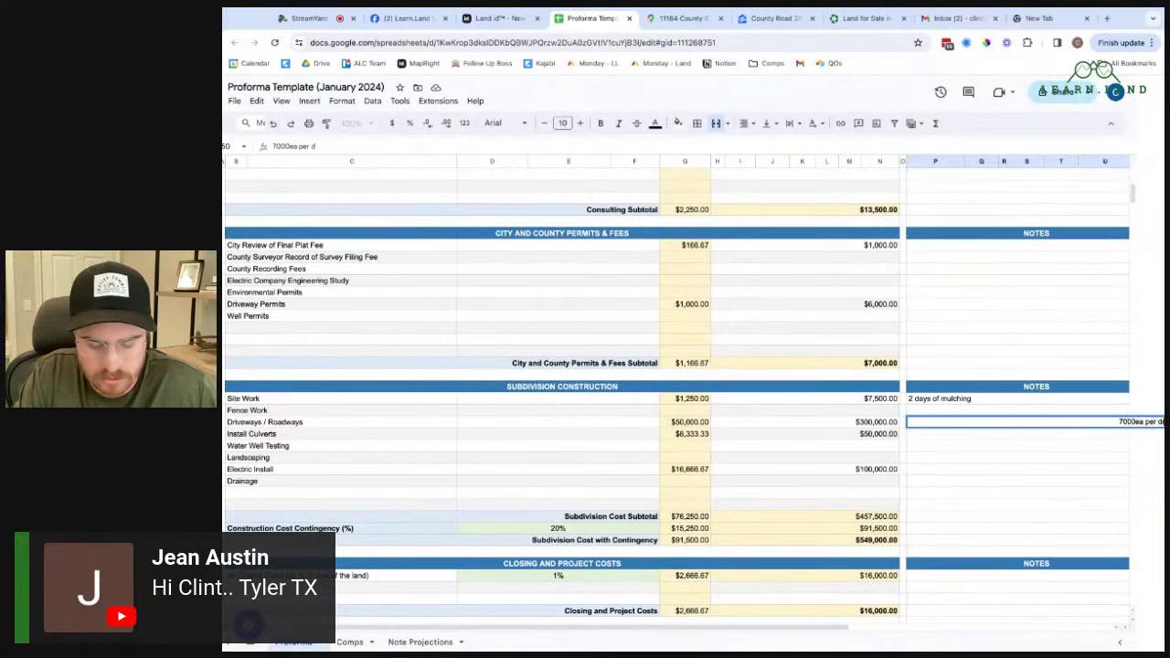
text(riveway)
key(Return)
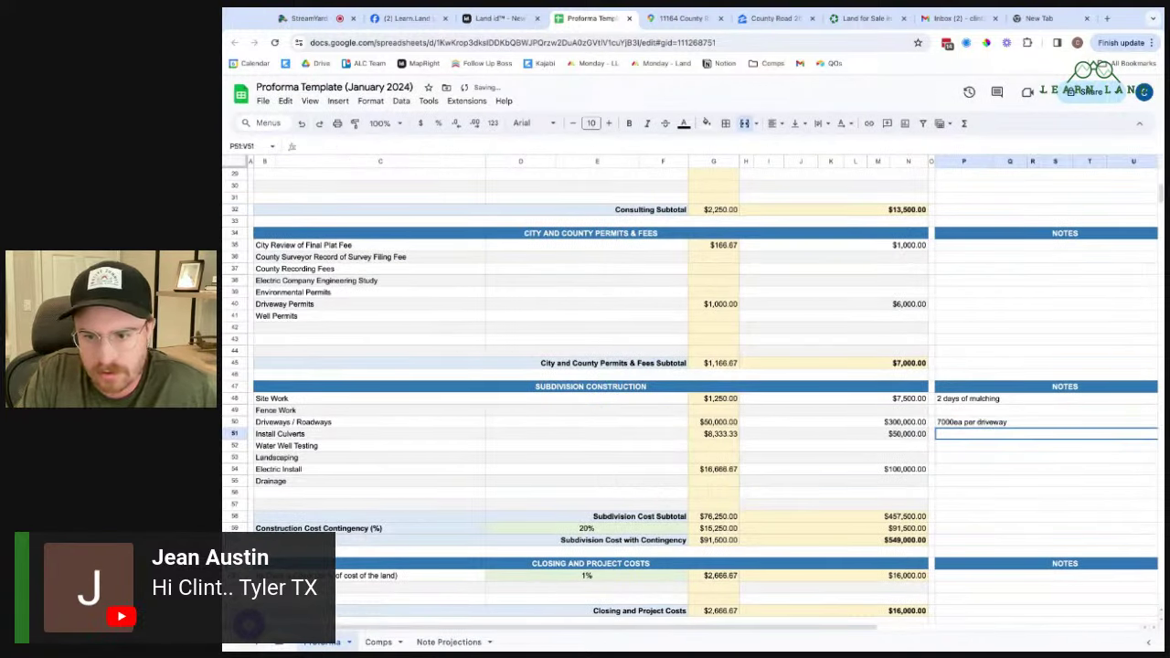
- Set the Driveways / Roadways cost to 7000 multiplied by the Total Lots count using the formula =7000*D11
click(874, 423)
text(=)
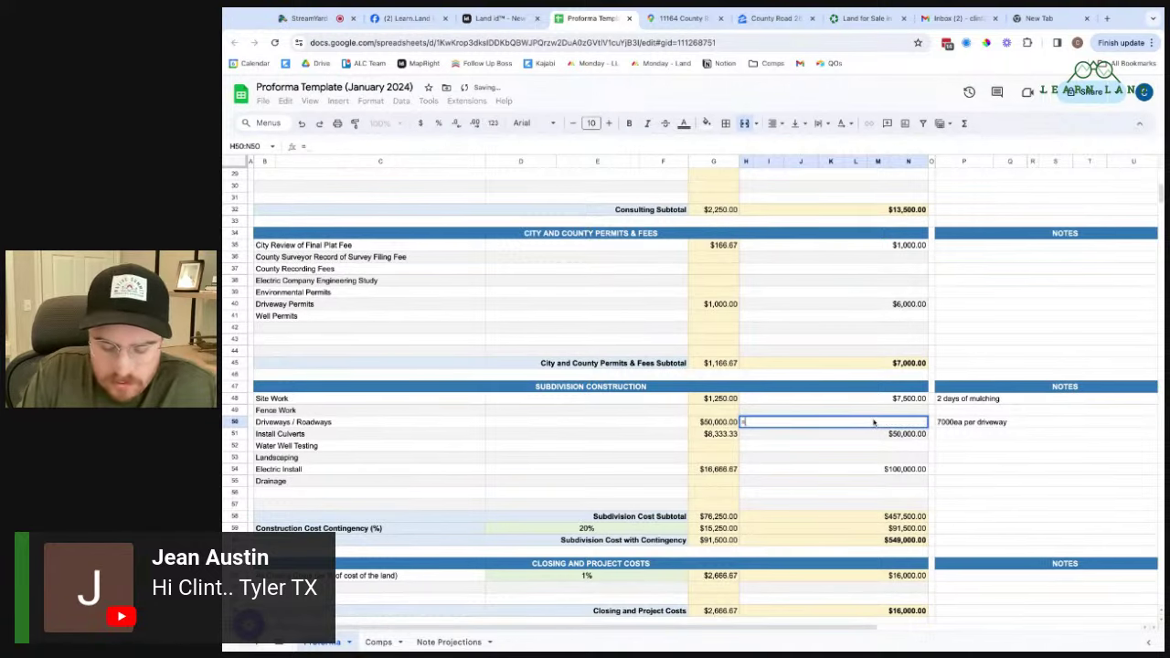
text(7000*)
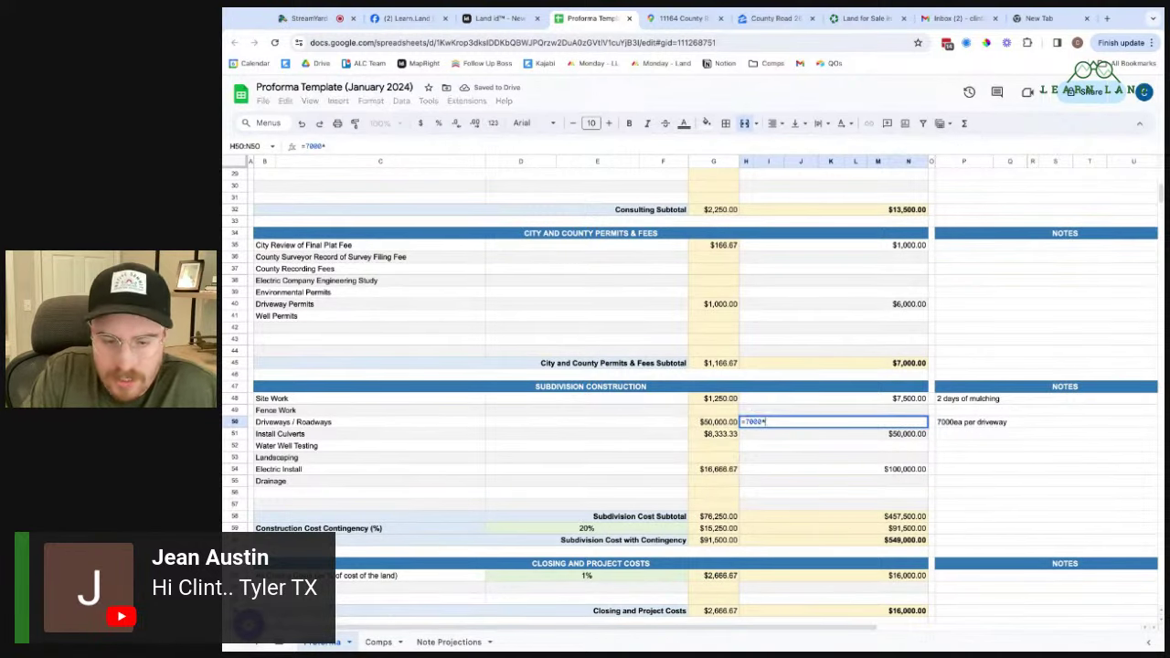
scroll(806, 372, up, 10)
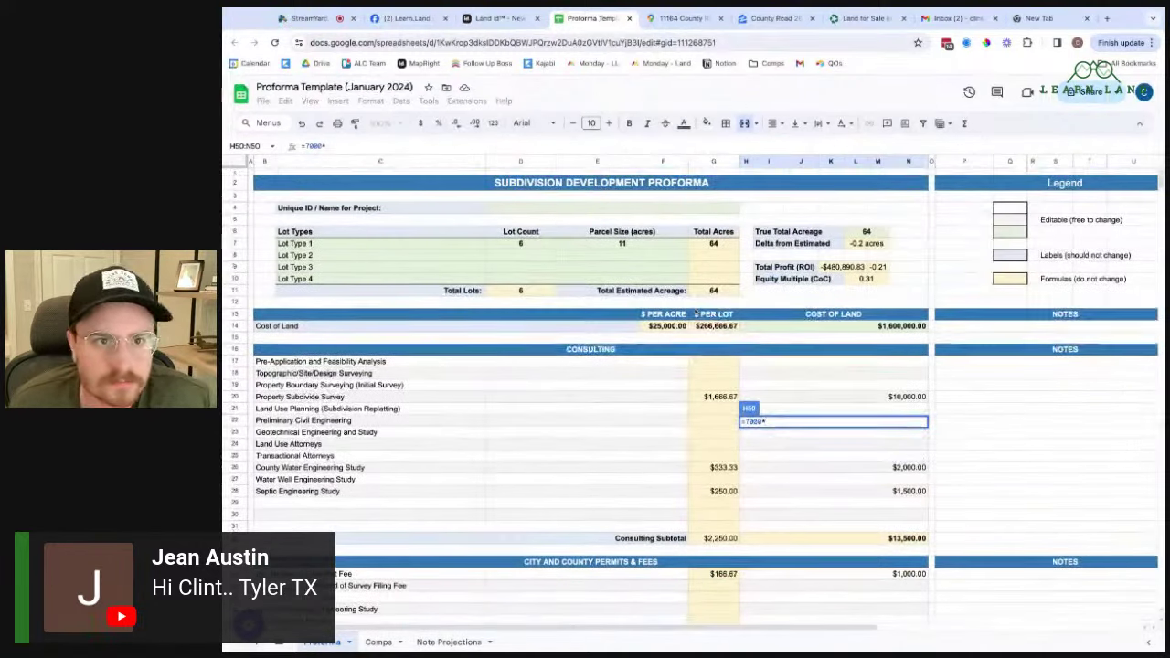
click(549, 291)
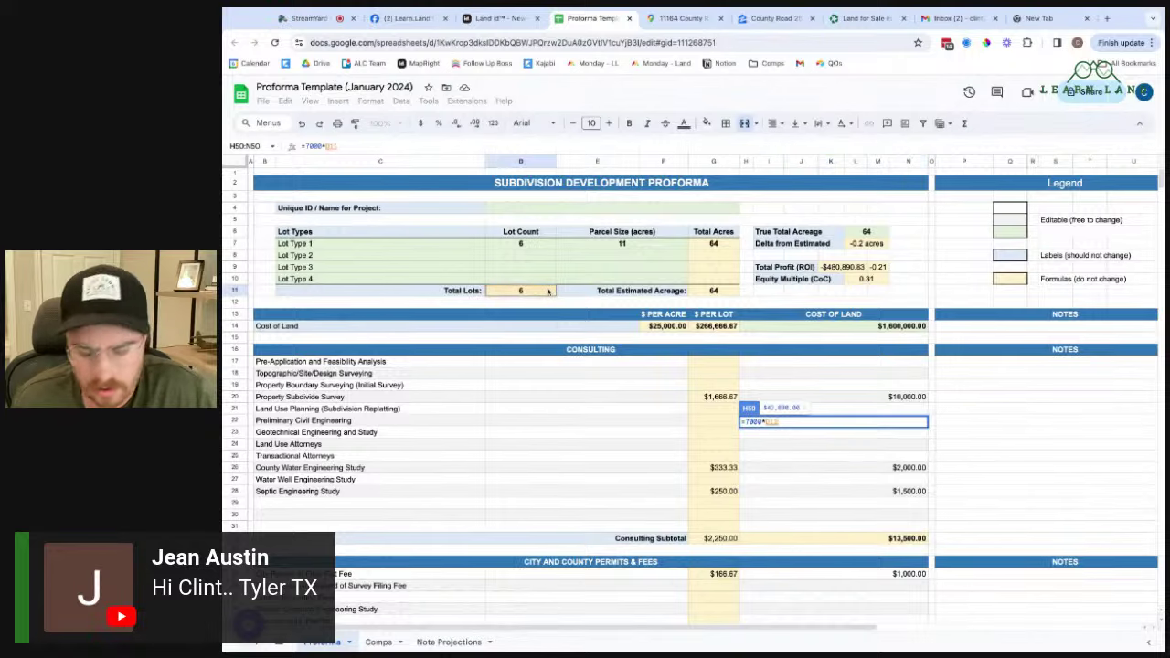
key(Return)
- Review the Driveways / Roadways formula and clear the Install Culverts cost
scroll(879, 367, down, 2)
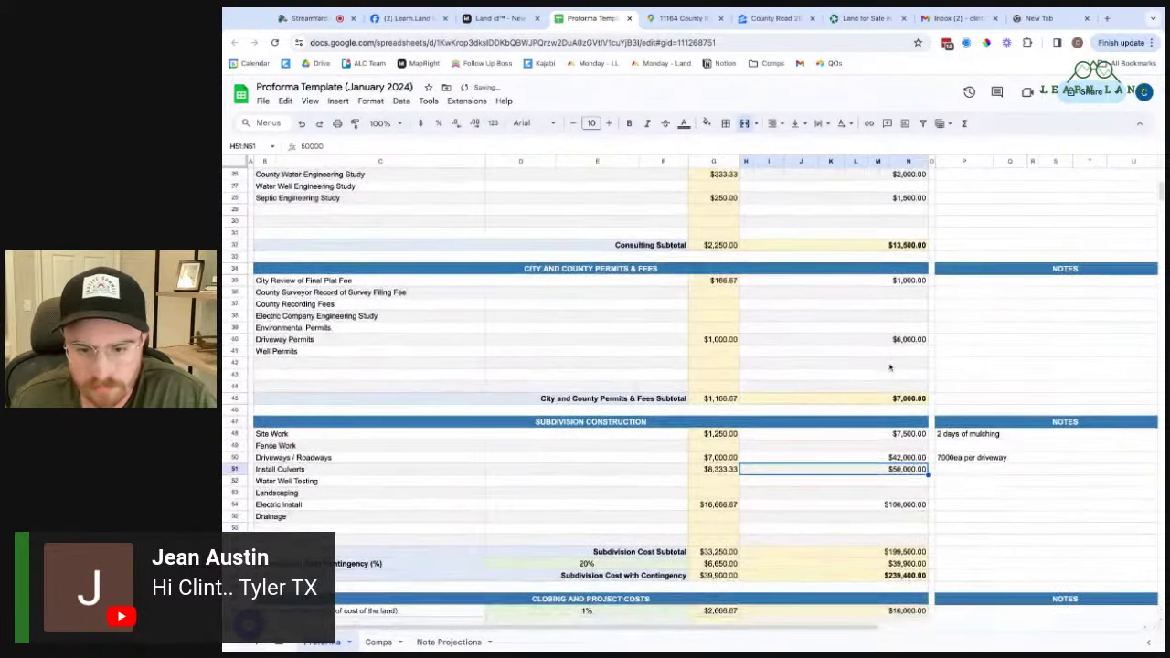
click(916, 460)
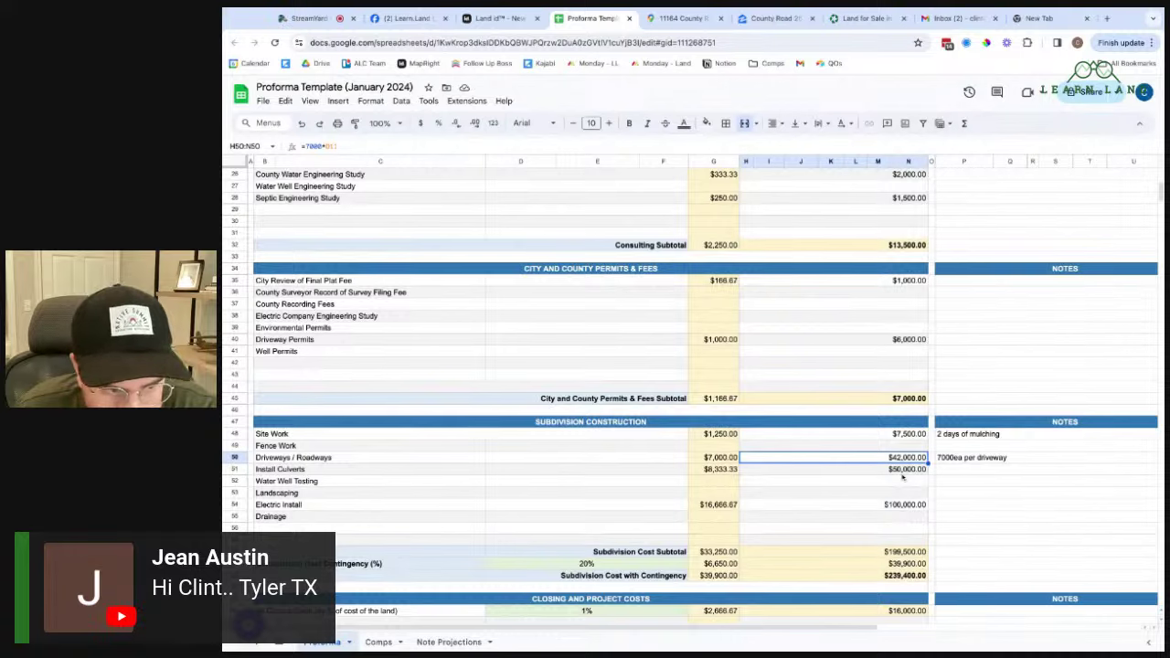
click(903, 470)
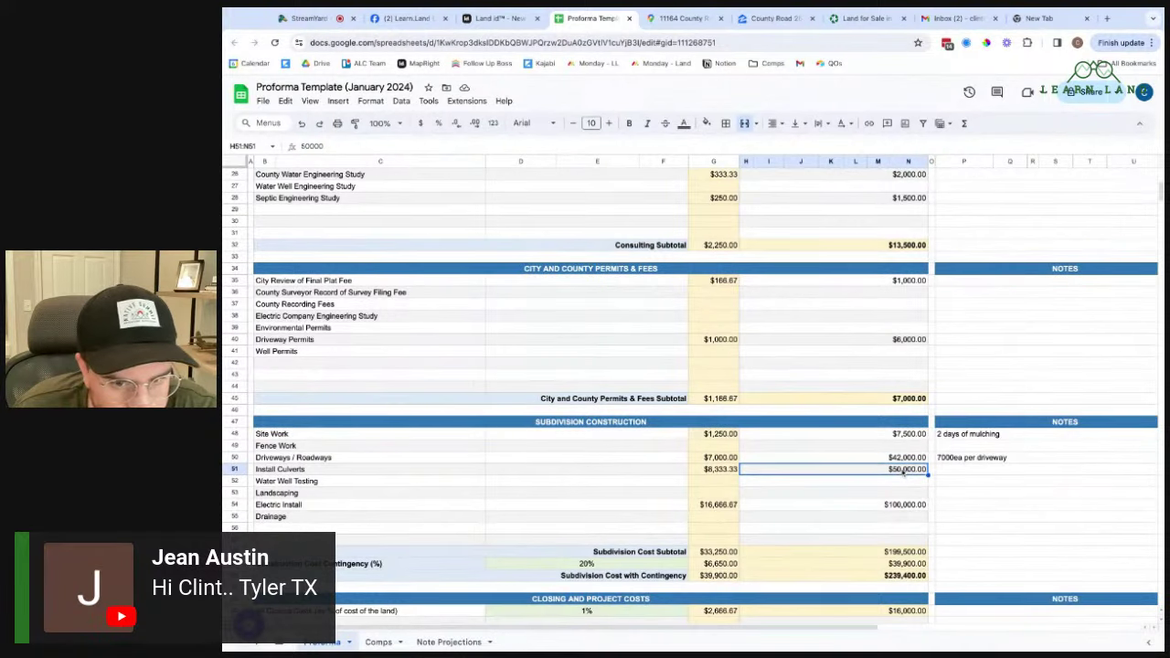
key(Delete)
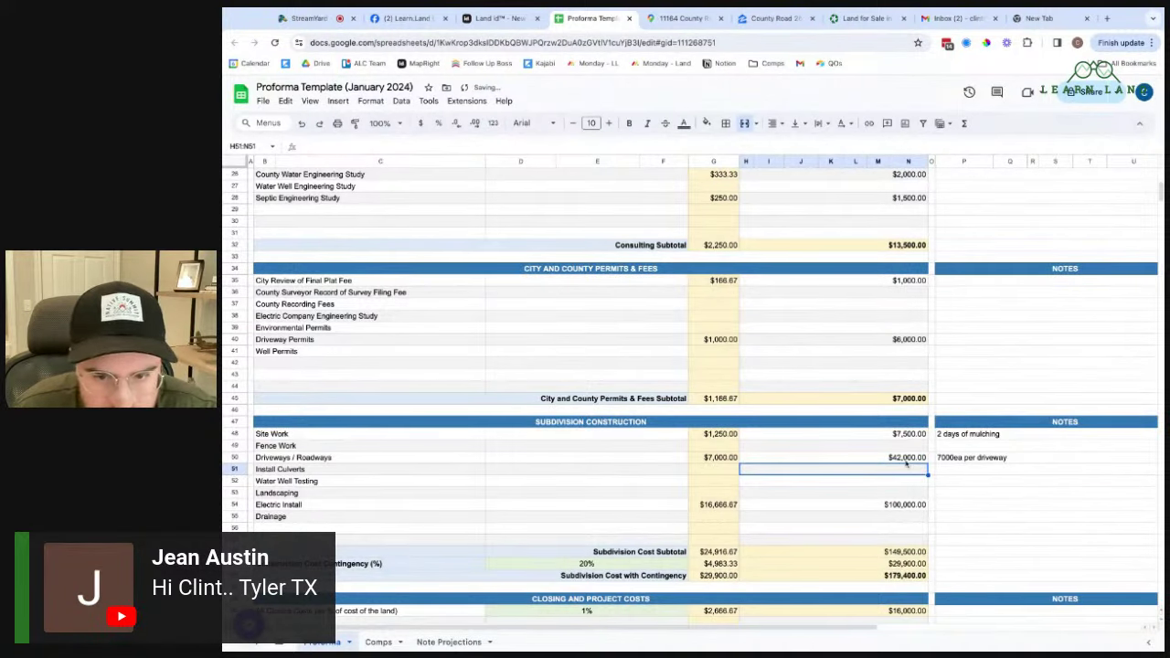
click(905, 461)
- Switch to Google Maps Street View and examine the roadside along County Road 262 for existing power lines
click(898, 511)
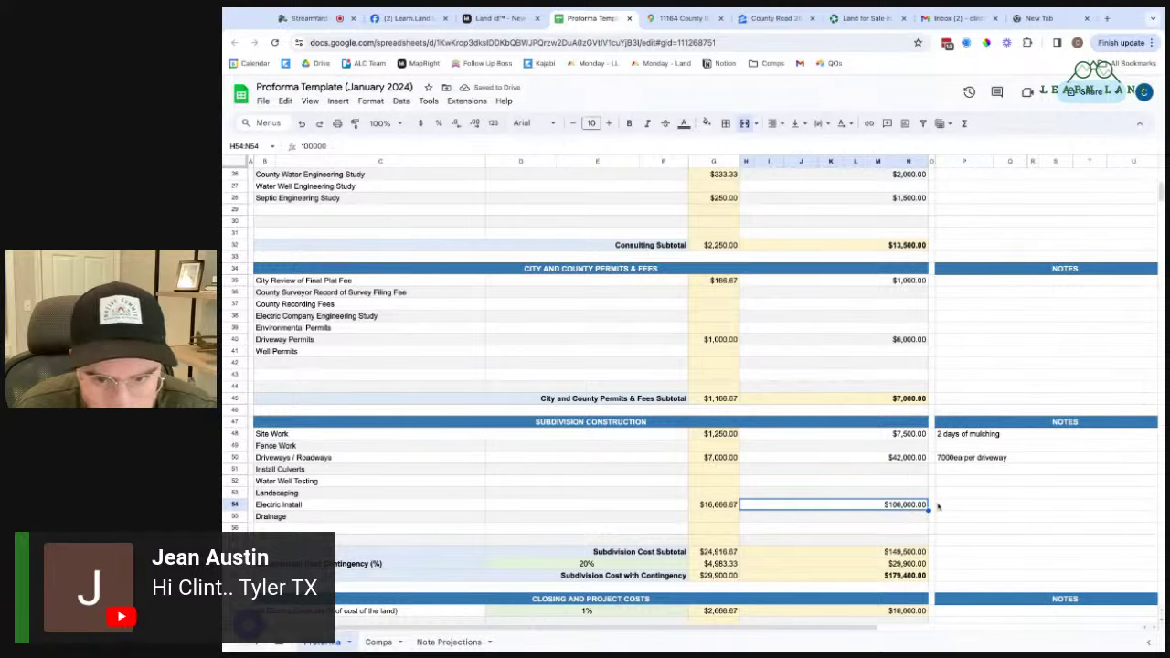
click(944, 507)
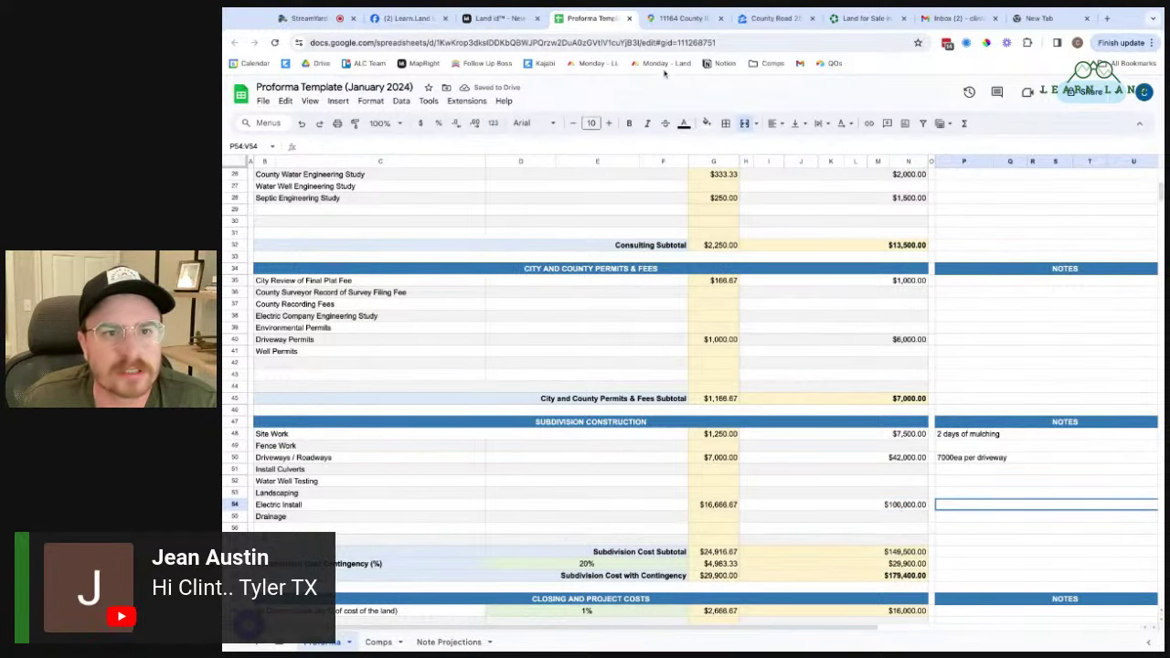
click(684, 18)
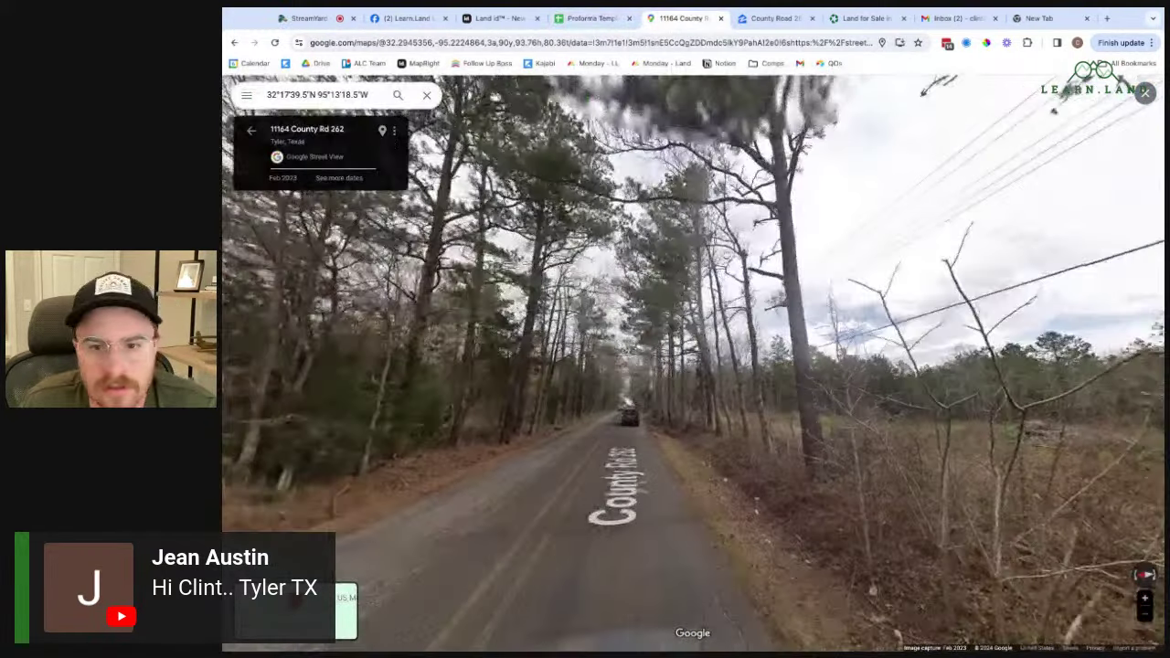
drag(739, 384, 631, 384)
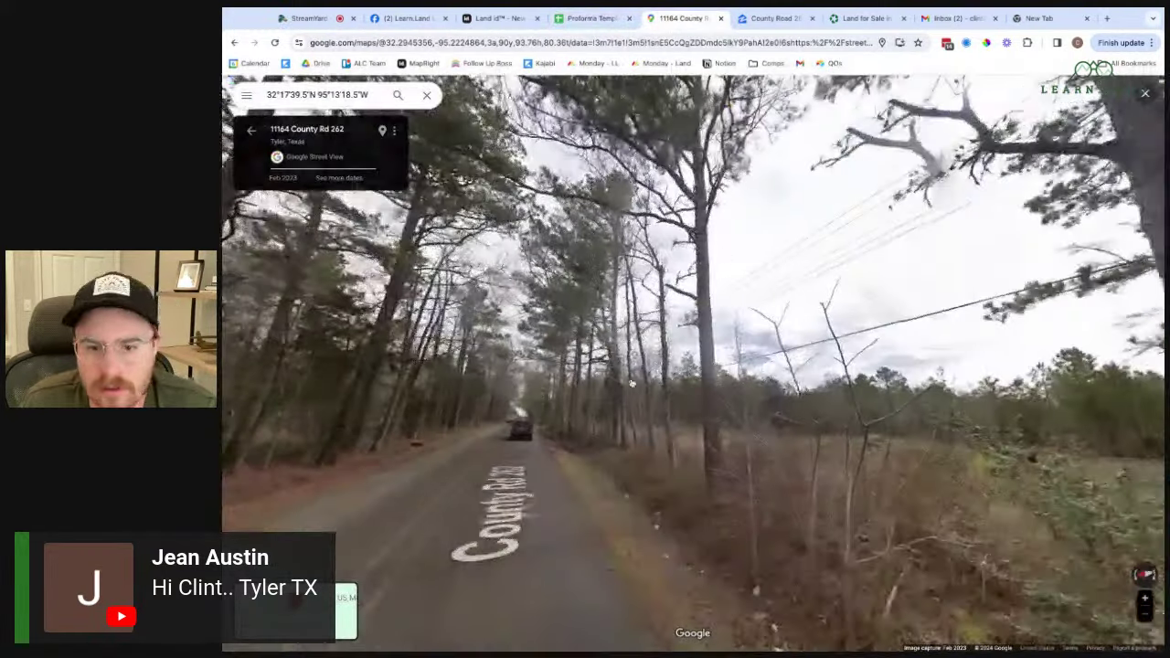
click(631, 384)
drag(786, 430, 900, 430)
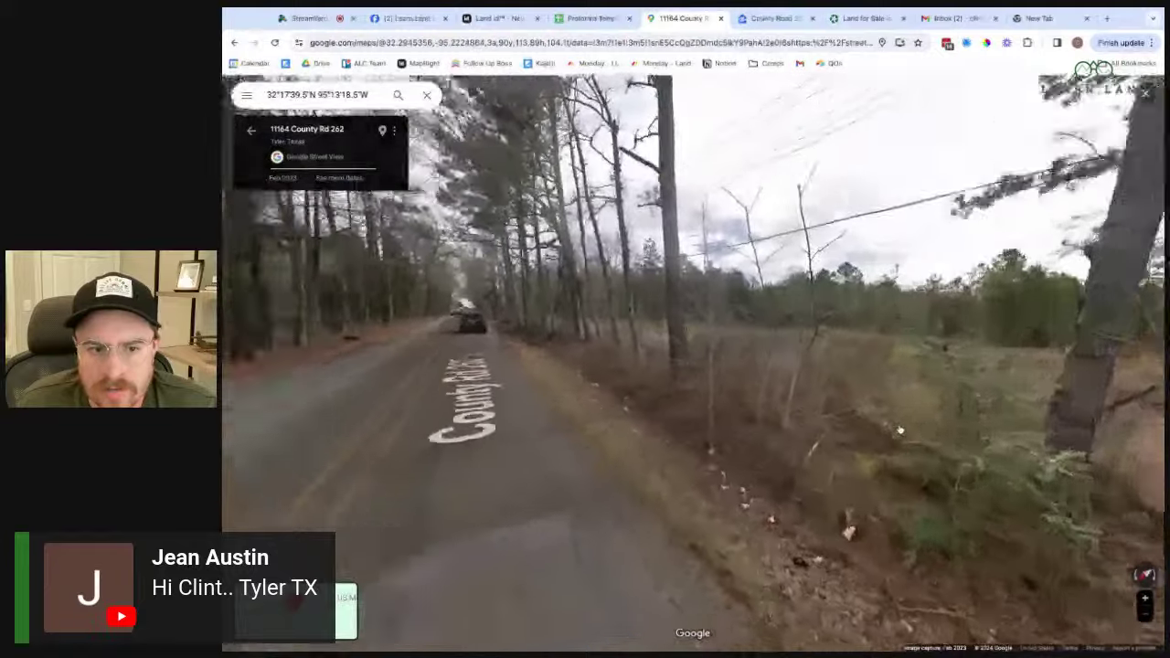
click(782, 308)
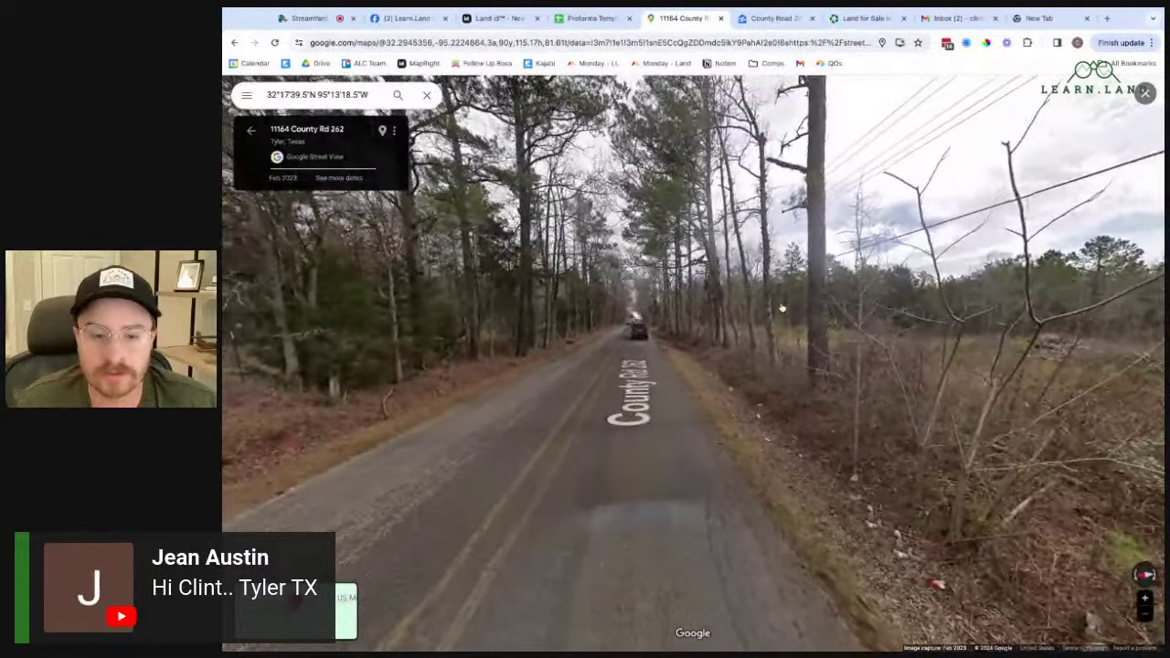
- Back in the Proforma spreadsheet, set the Electric Install cost to 1500 per lot using the formula =1500*D11
click(596, 18)
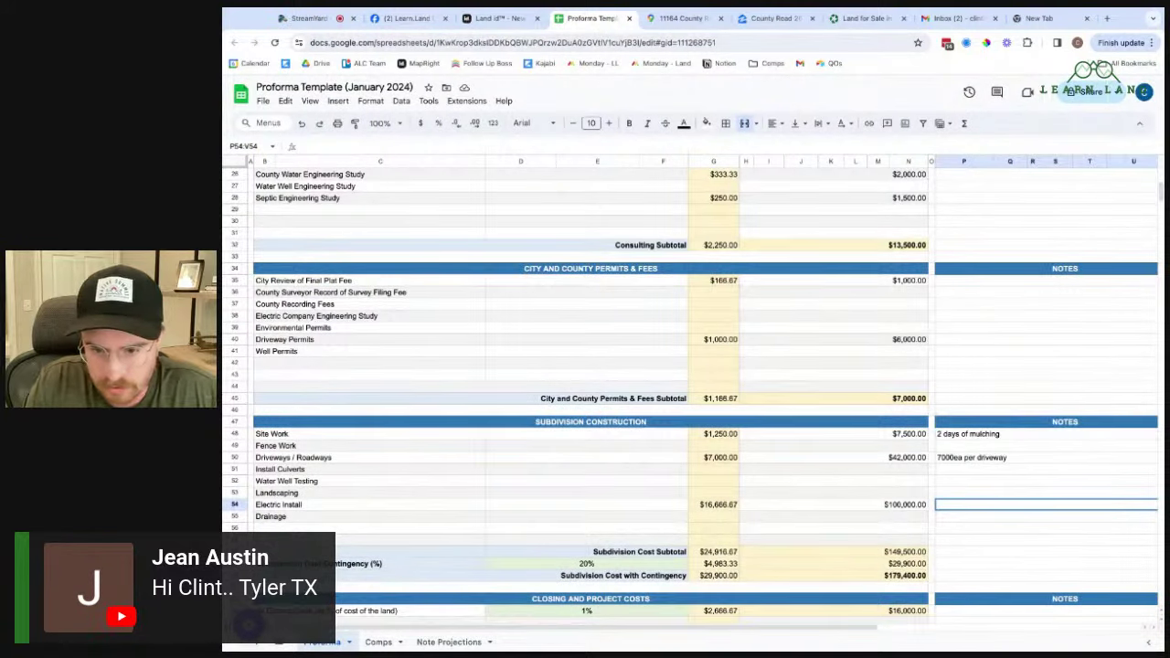
click(823, 505)
text(=1500)
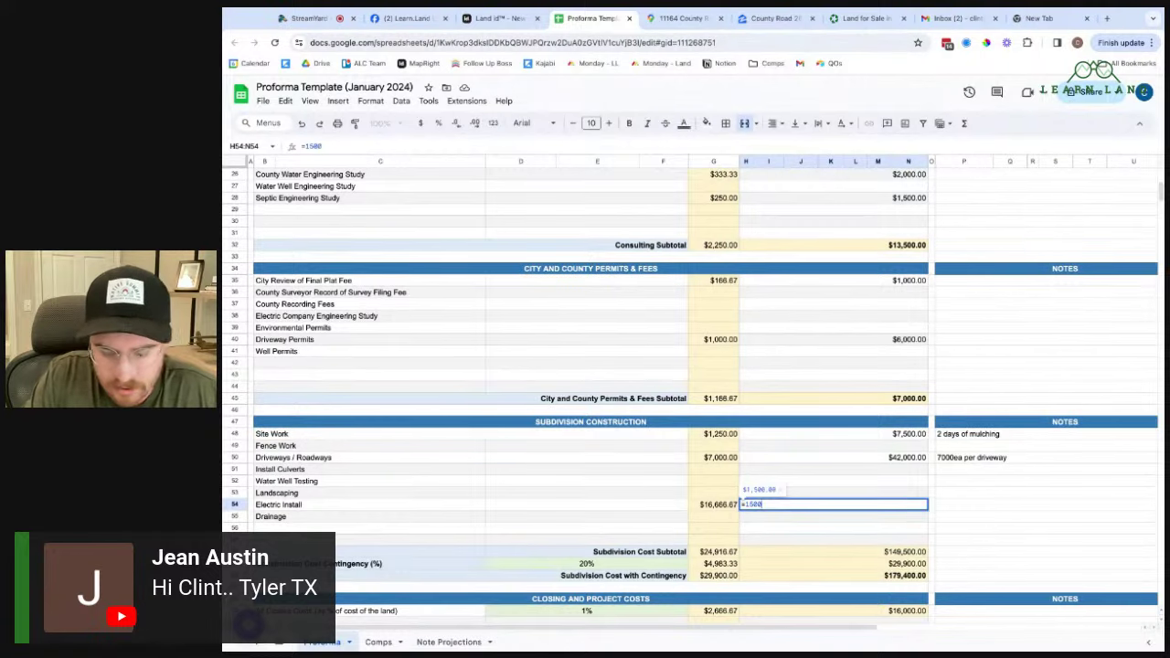
text(*)
scroll(851, 342, up, 8)
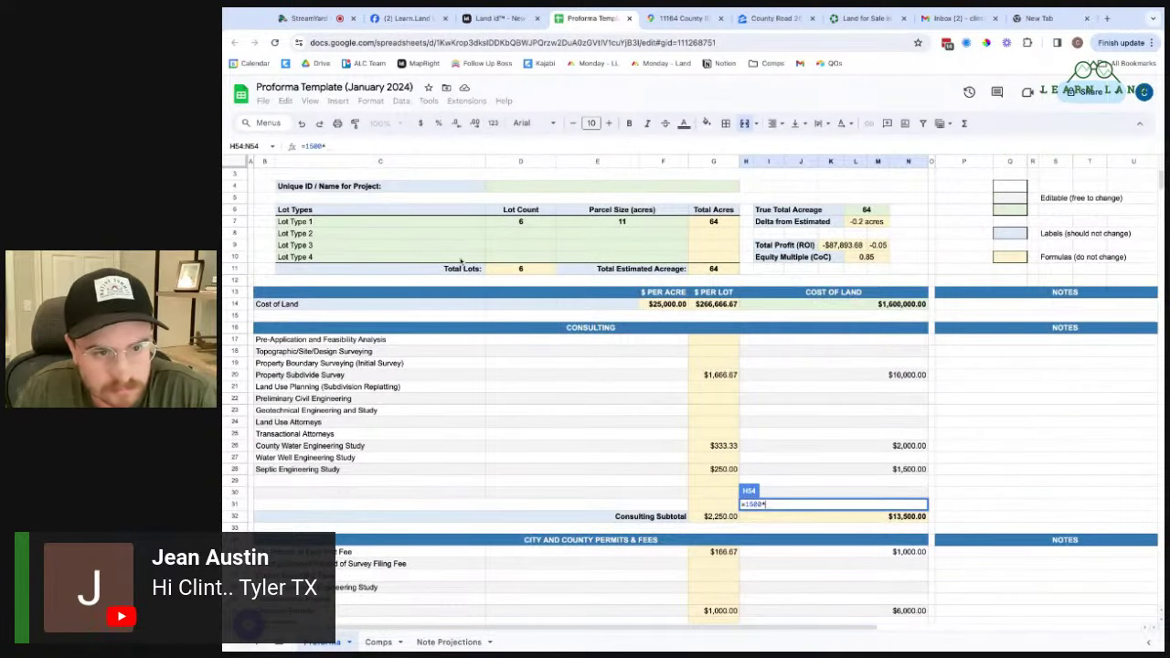
click(505, 272)
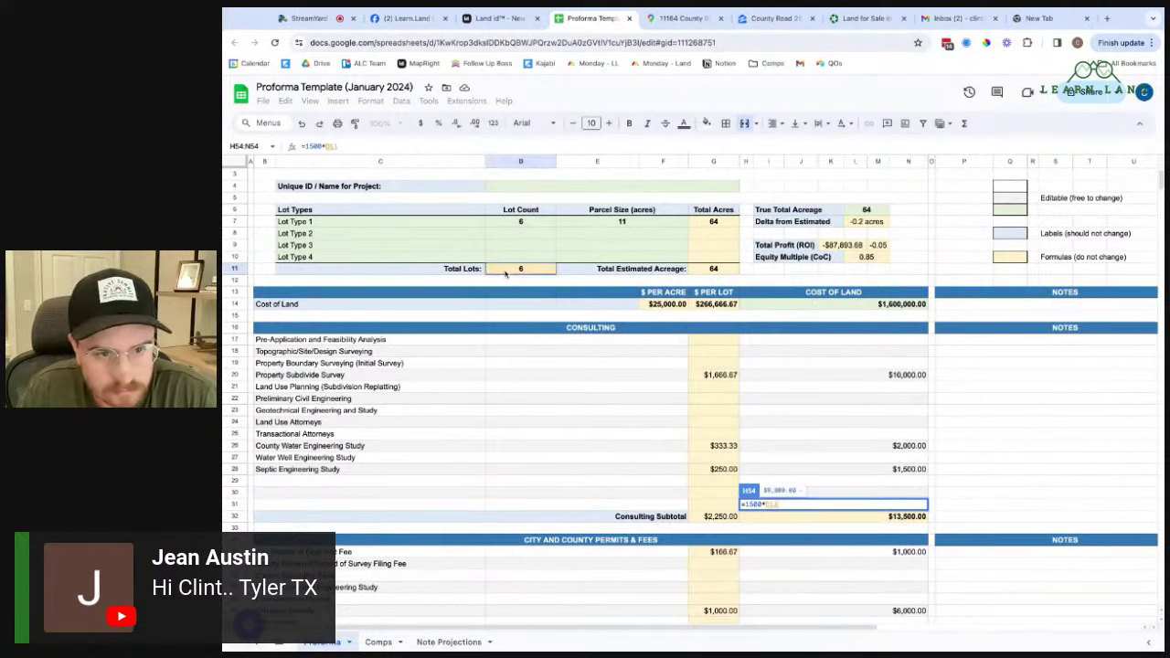
key(Return)
scroll(959, 510, down, 10)
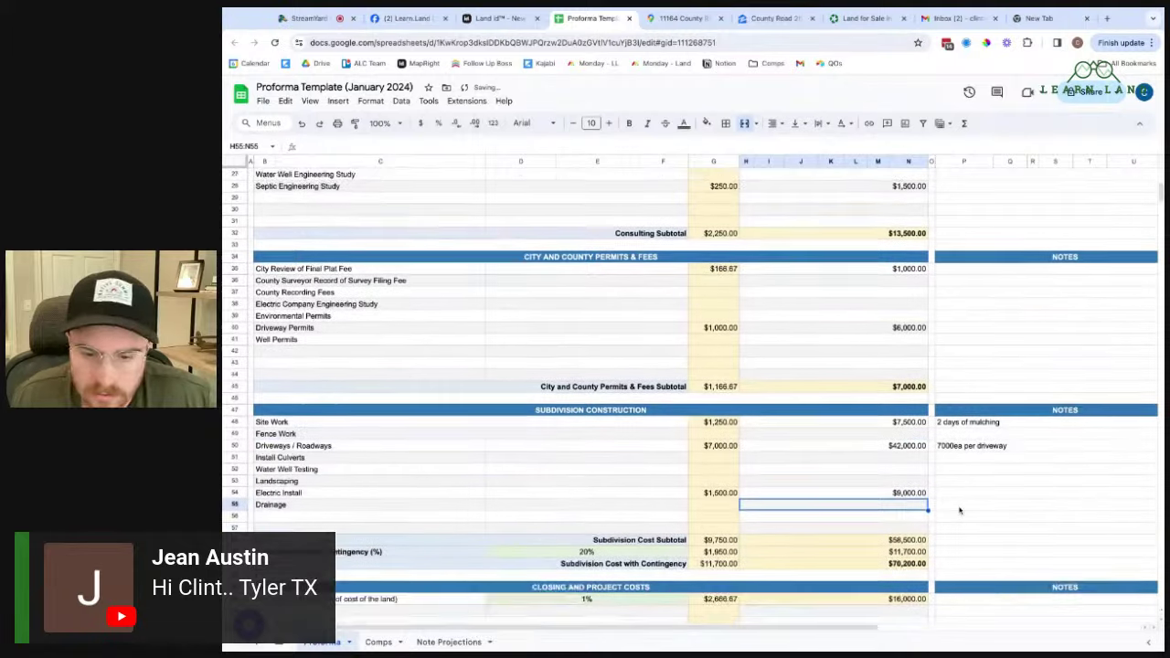
- In the Cost of Capital section, set the loan term to 12 months, the loan interest to 9% and the loan fee to 0%
scroll(959, 510, down, 4)
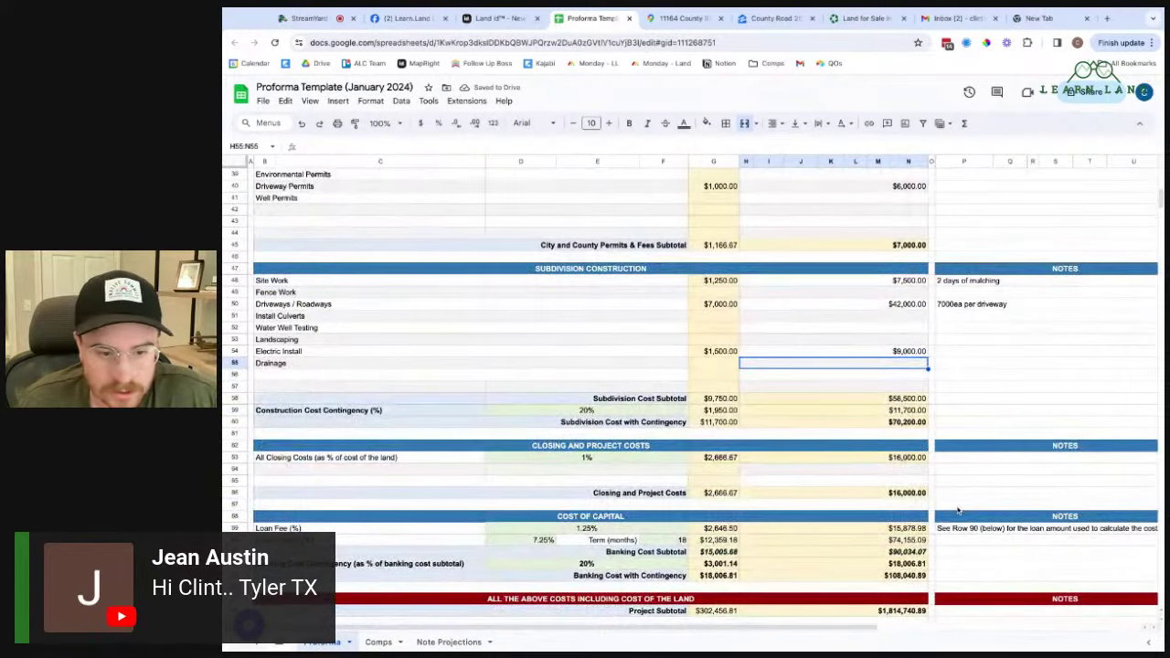
scroll(958, 511, down, 1)
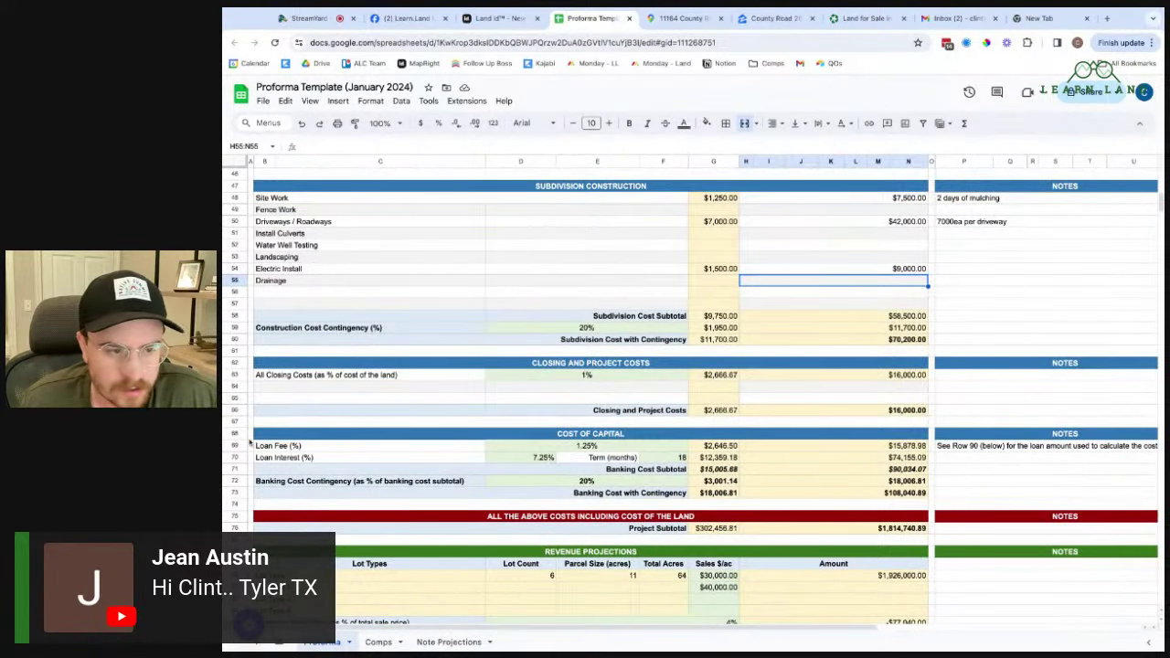
drag(235, 447, 235, 493)
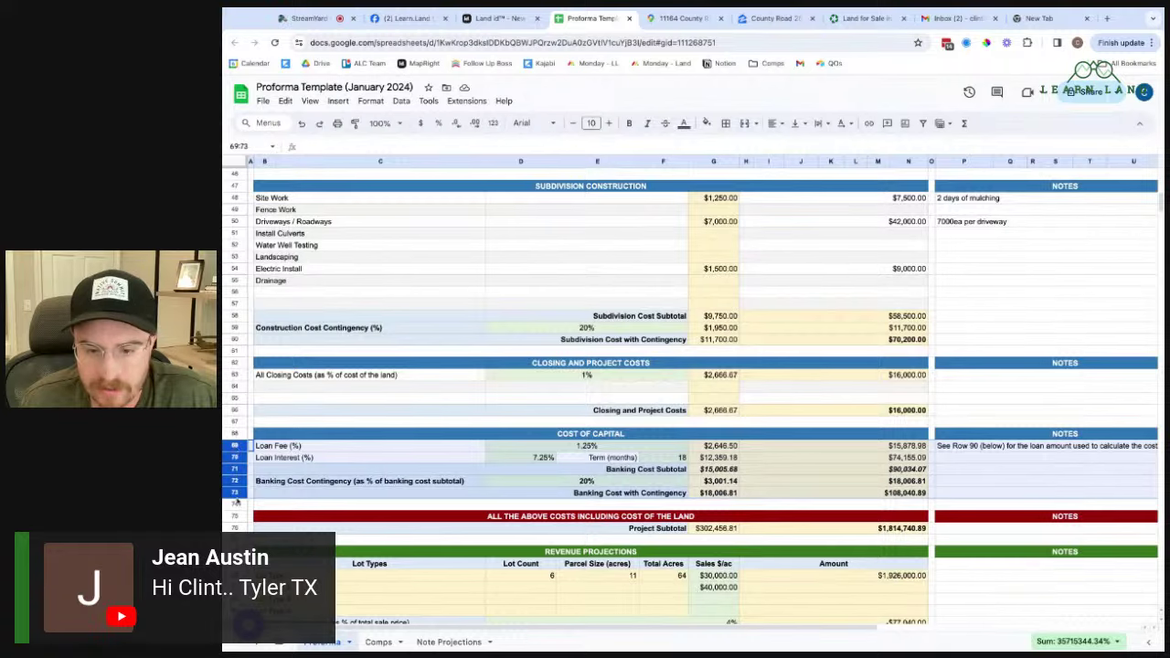
click(667, 458)
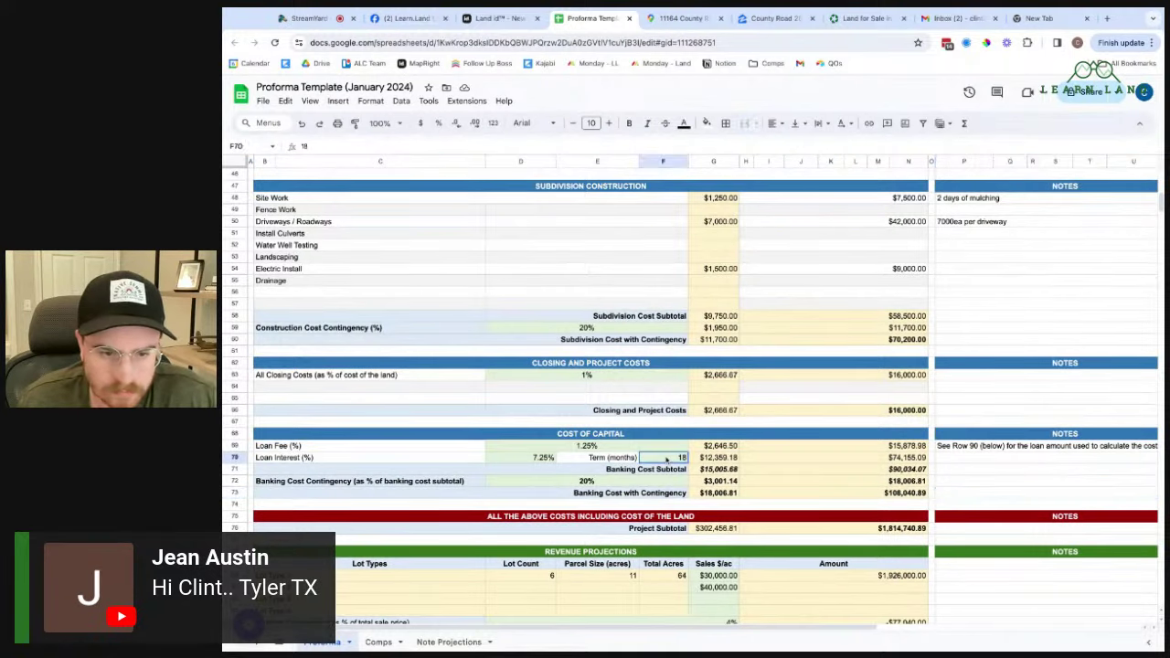
text(12)
key(Return)
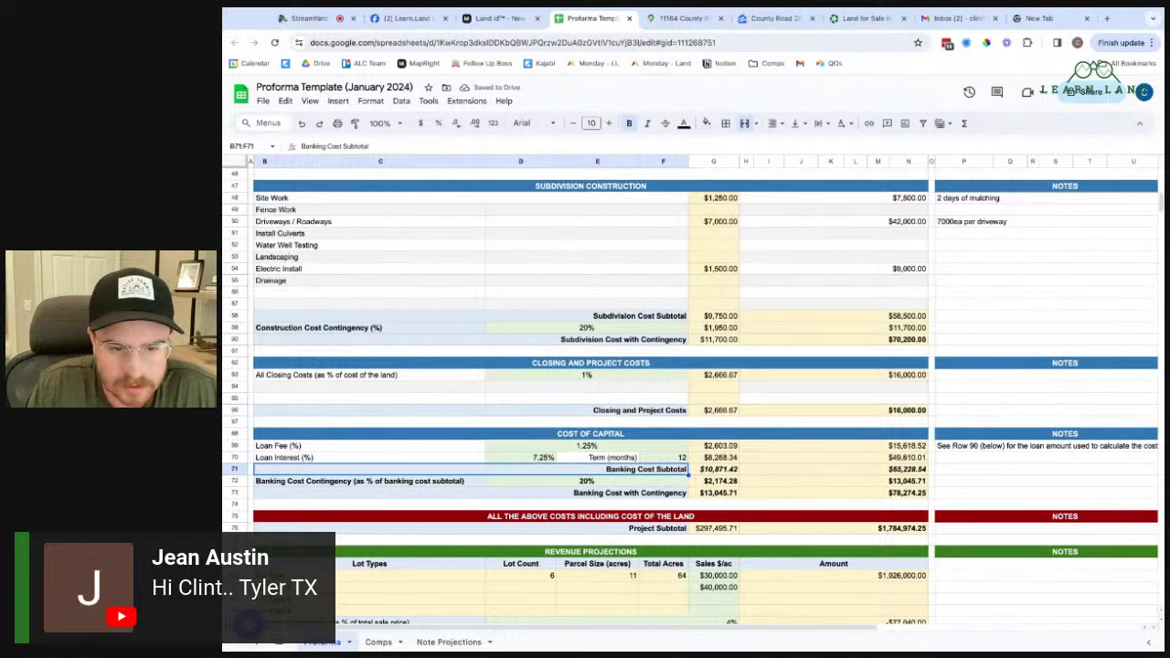
click(527, 459)
text(9)
key(Return)
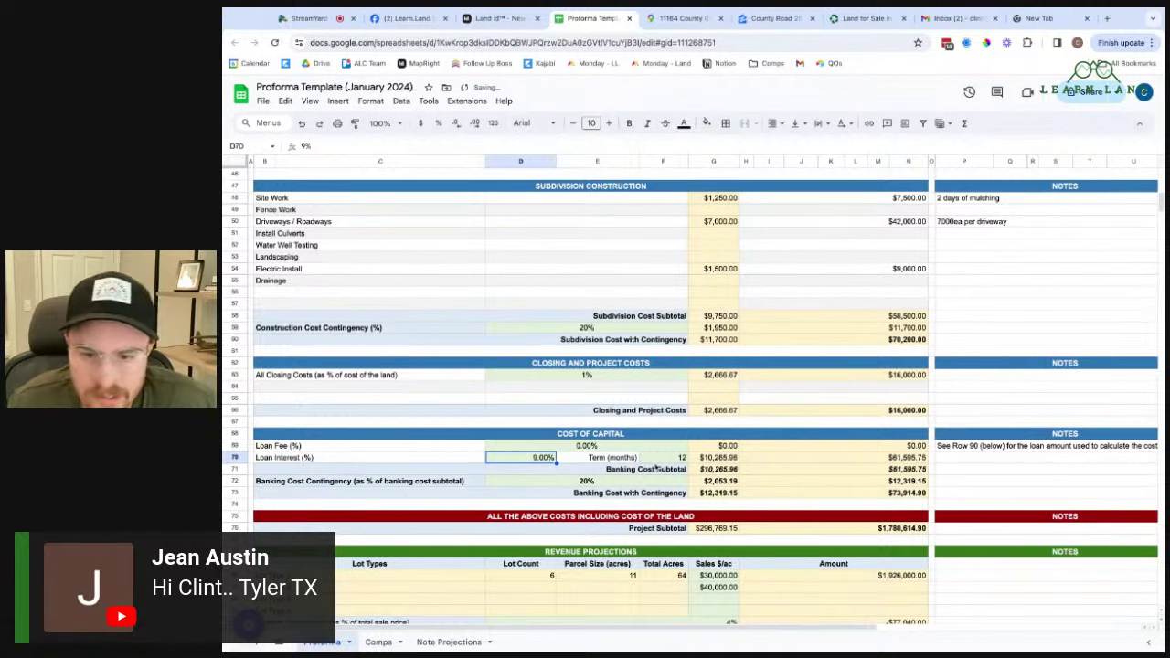
- Check the Project Subtotal and clear the Lot Type 2 sales price per acre in the Revenue Projections
click(913, 532)
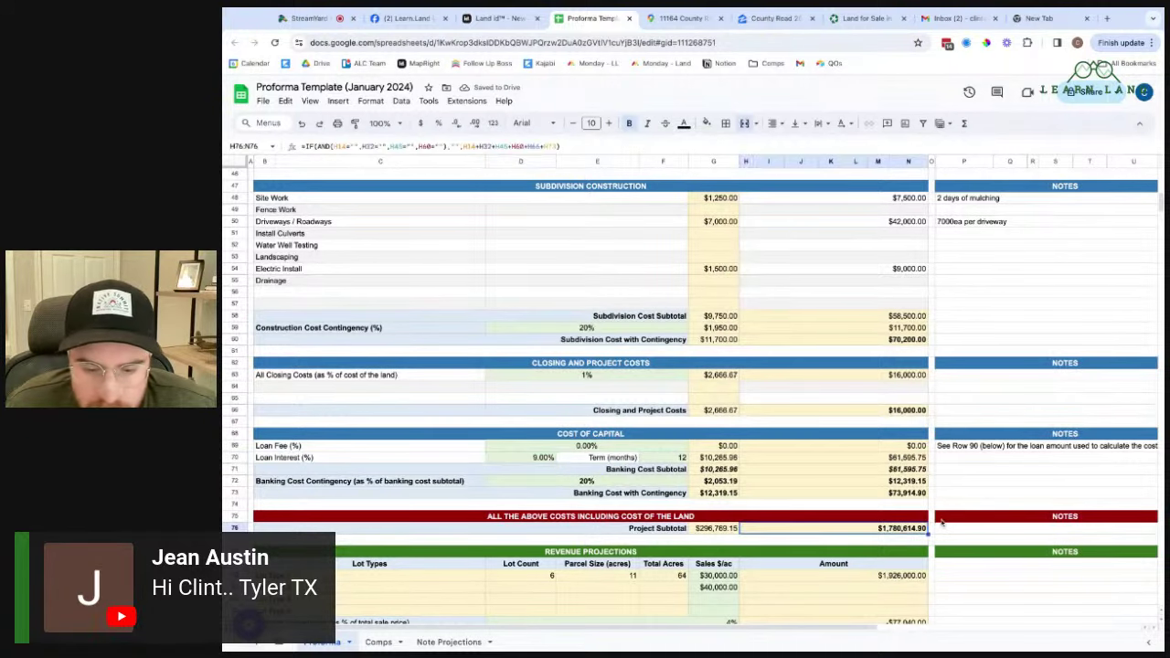
scroll(942, 521, down, 2)
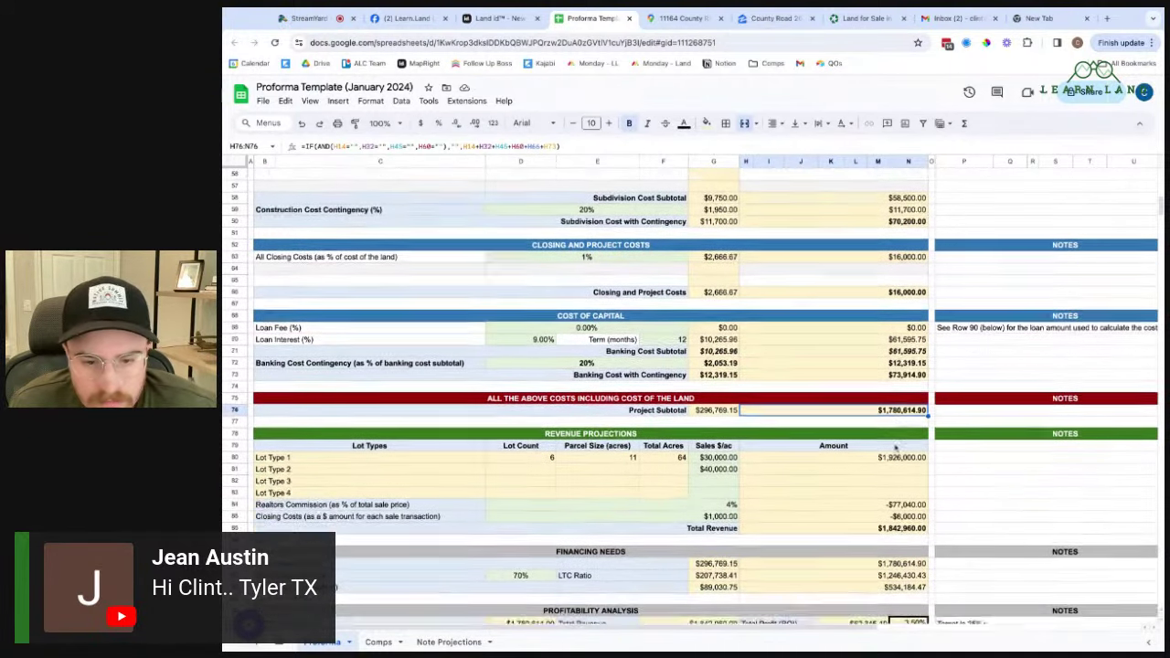
scroll(896, 446, down, 1)
click(731, 457)
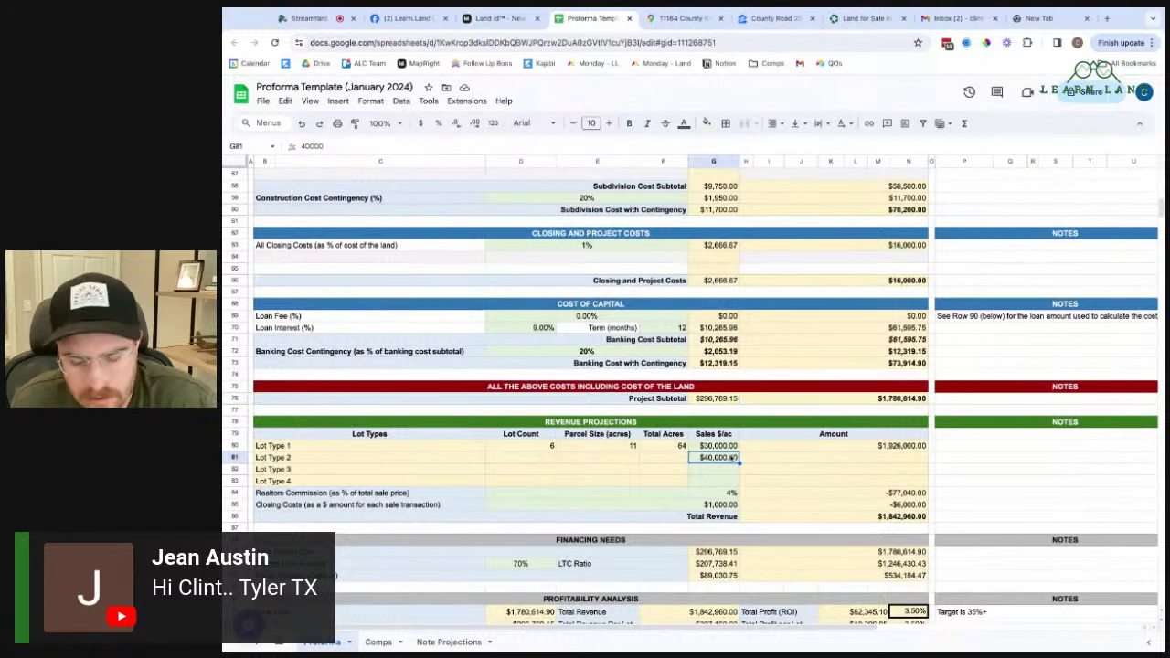
key(Delete)
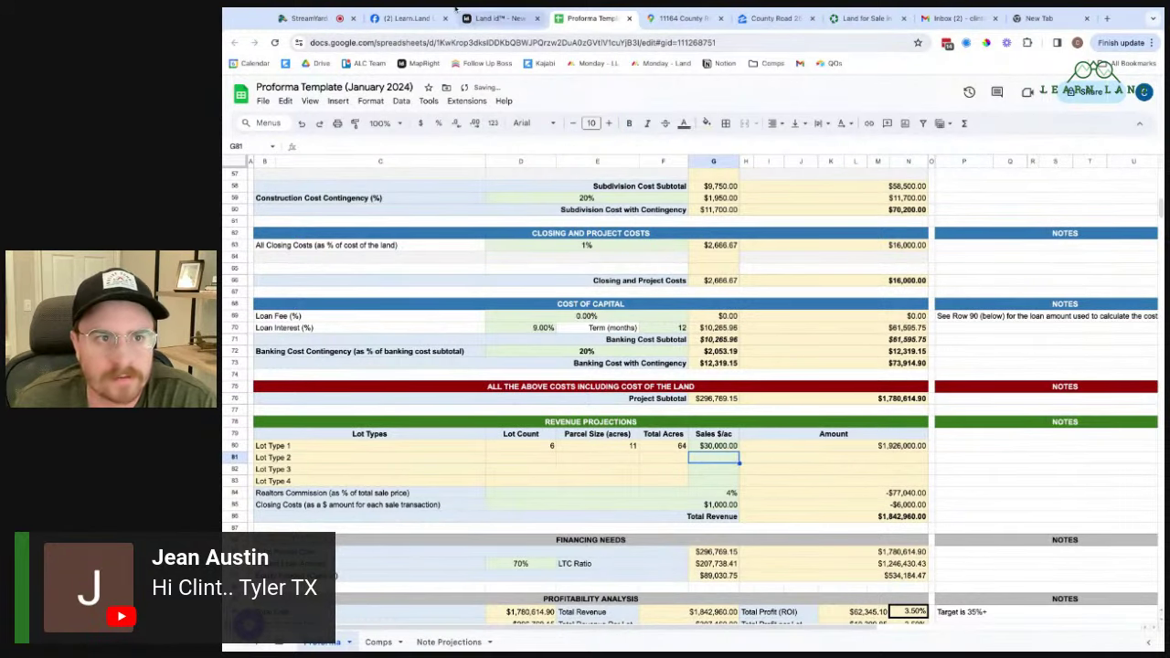
- Switch to Zillow, close the County Road 262 listing and focus the search map on the Old Omen Road area
click(772, 19)
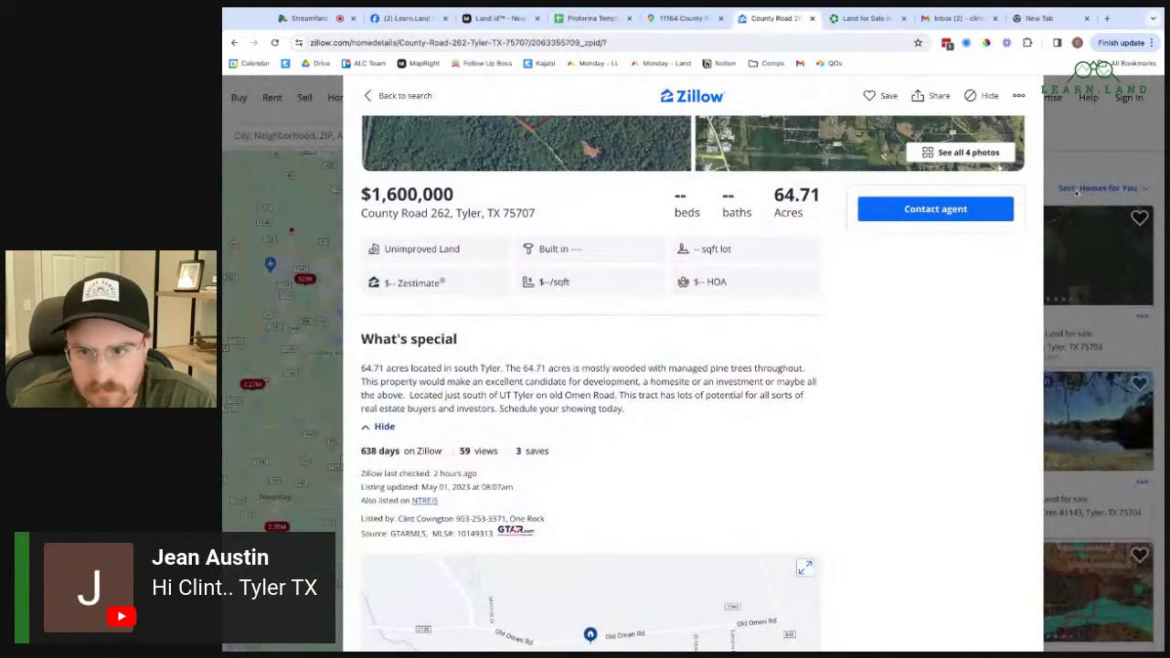
key(Escape)
scroll(649, 343, up, 5)
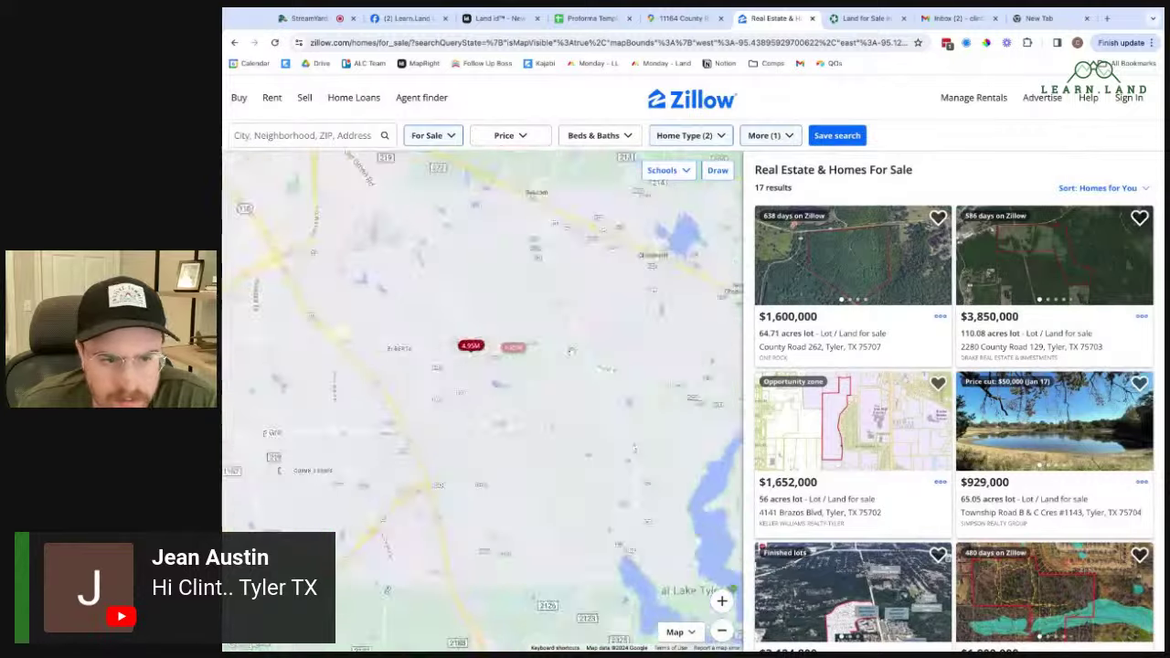
scroll(649, 342, down, 1)
drag(678, 303, 623, 382)
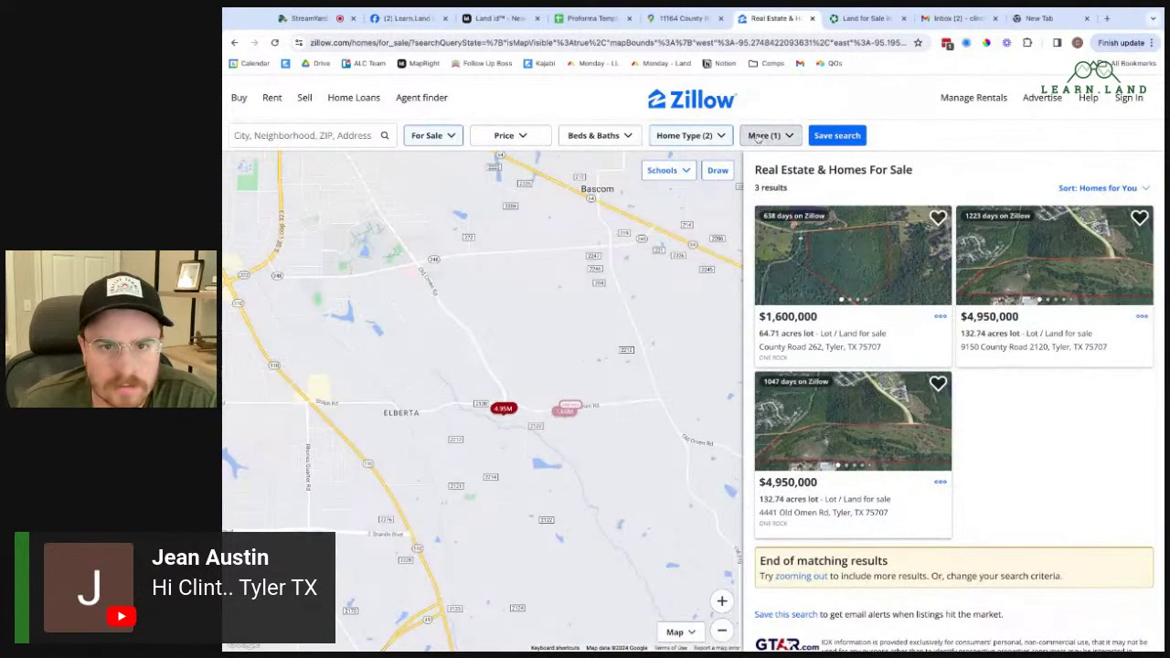
- Filter the land listings to a lot size from 5 acres to 20 acres and apply the filter
click(766, 136)
scroll(643, 549, down, 1)
click(622, 530)
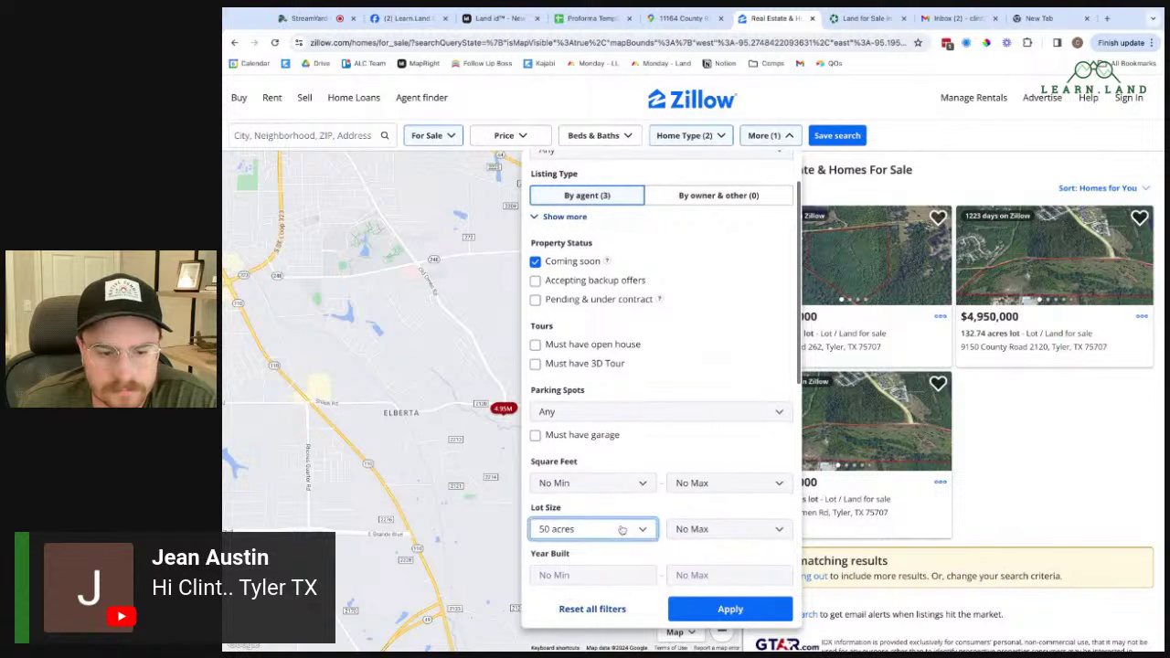
click(695, 528)
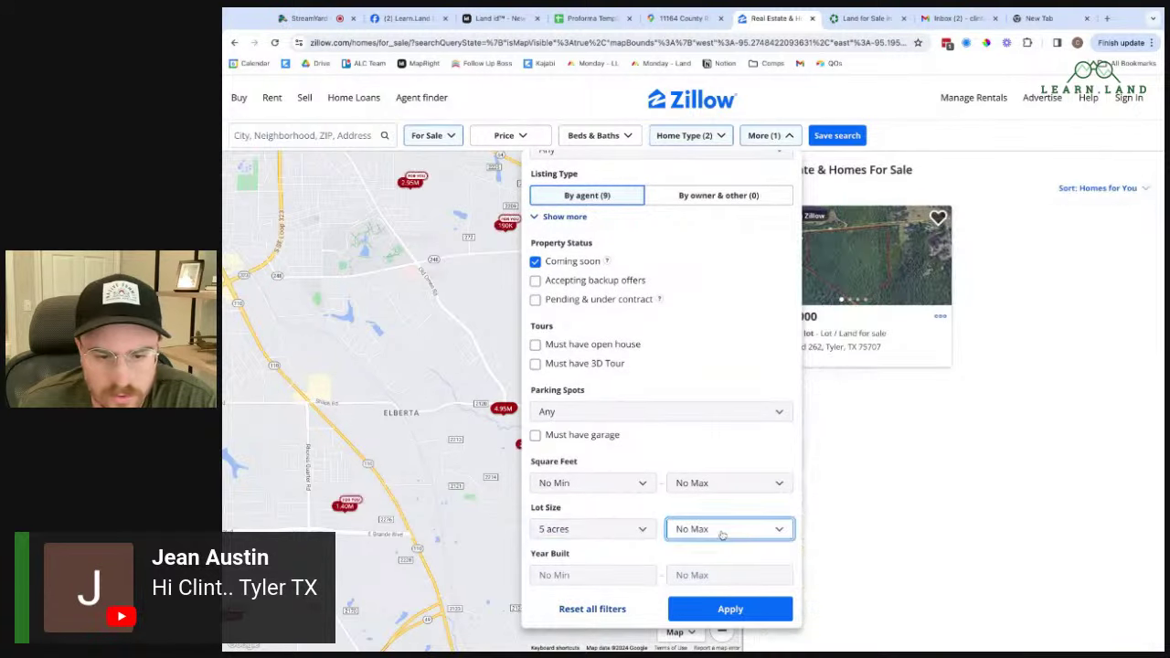
click(722, 540)
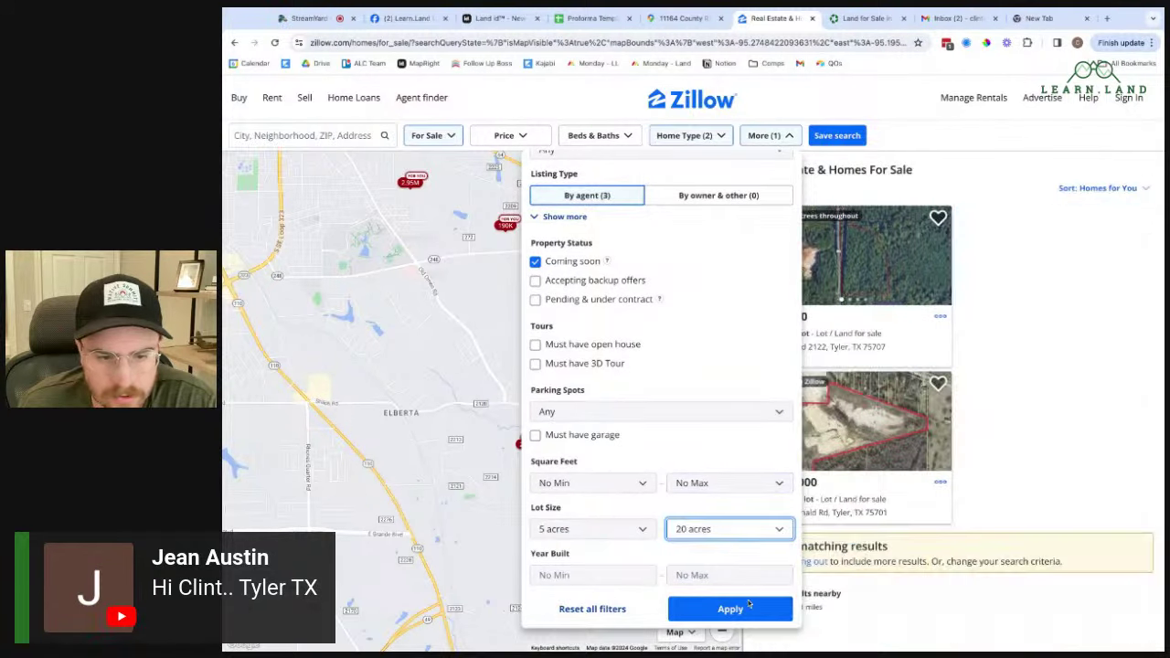
click(741, 609)
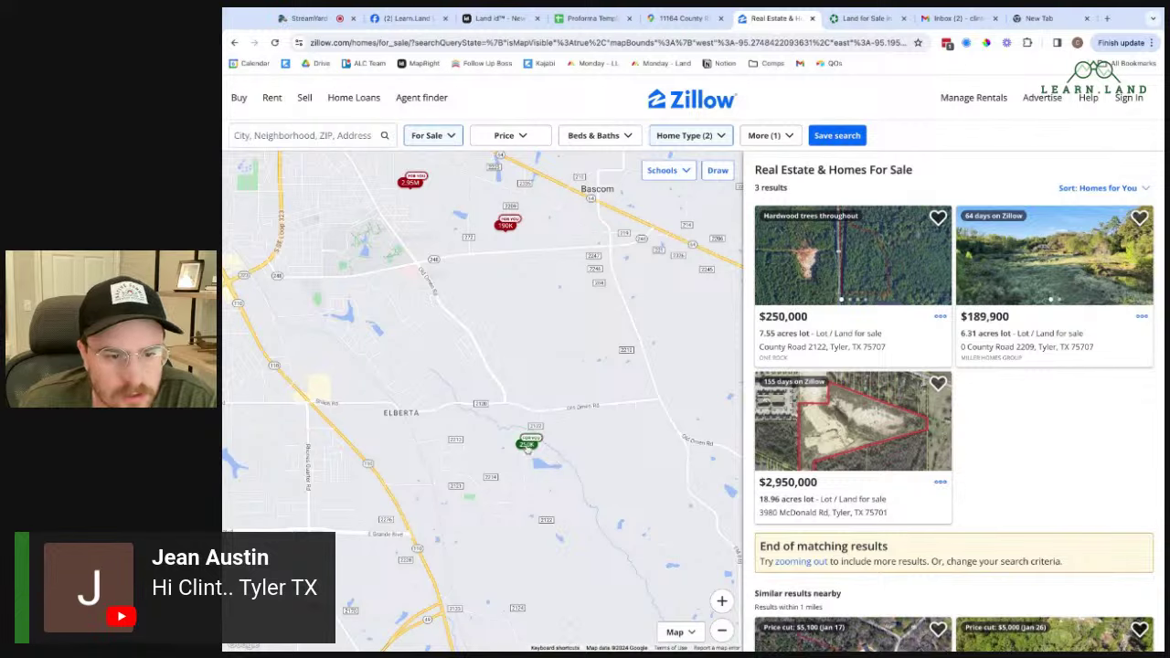
- Open the 7.55-acre County Road 2122 listing, review its description and time on market, and return to the search map
mouse_move(528, 446)
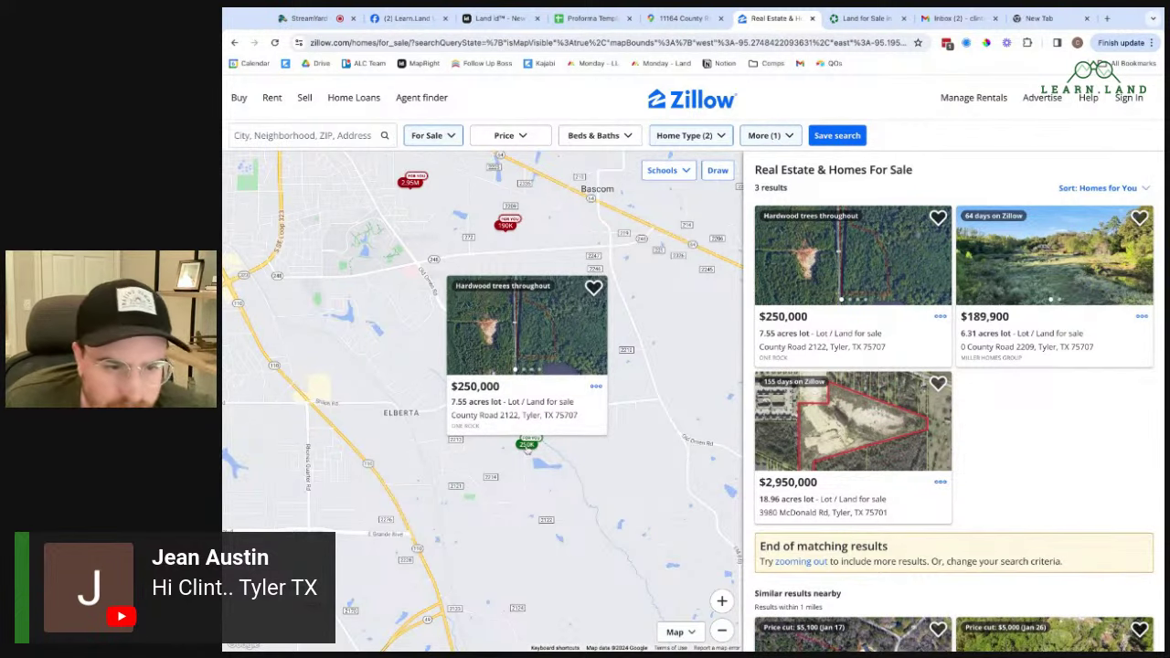
click(527, 393)
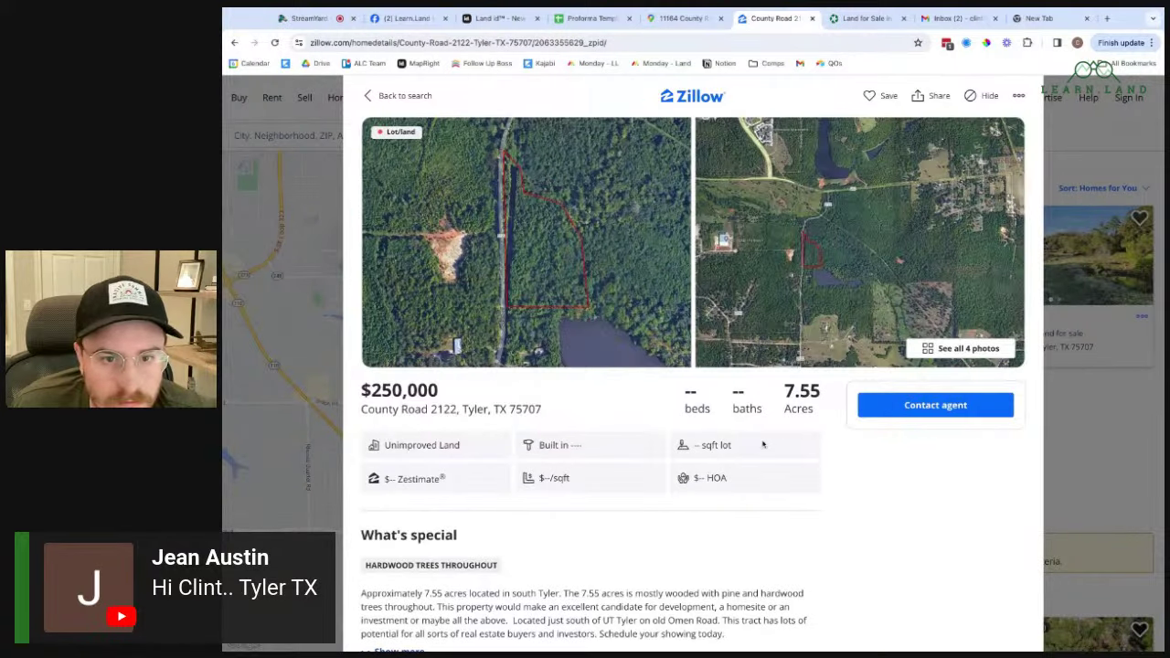
scroll(796, 438, down, 2)
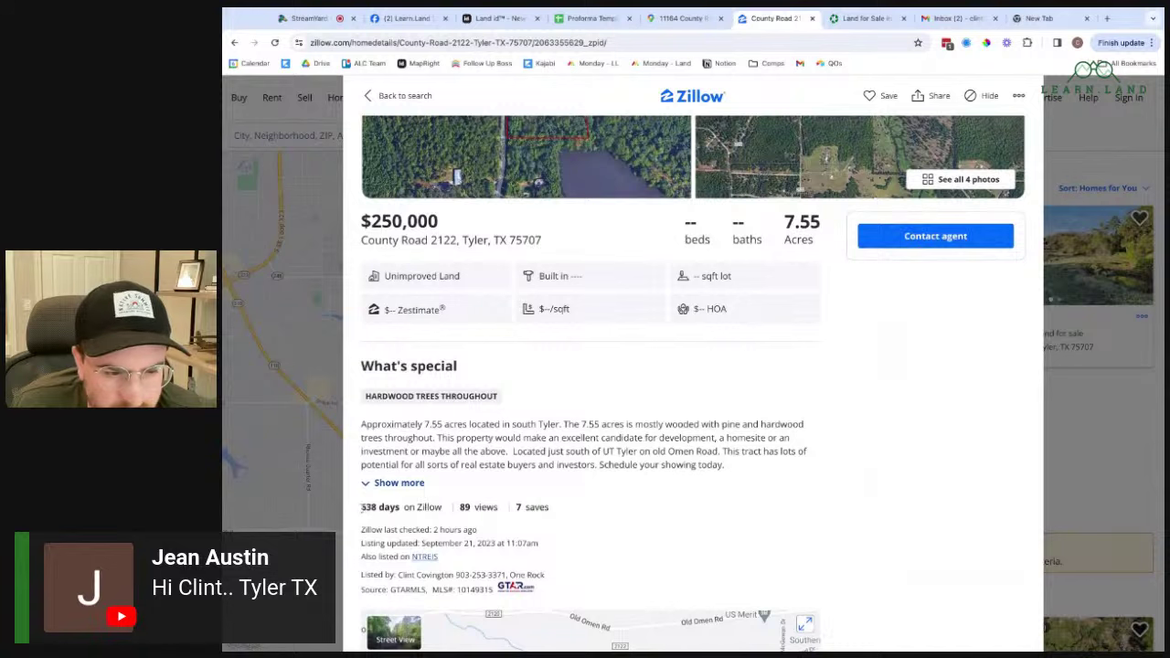
mouse_move(363, 508)
mouse_down()
mouse_move(551, 507)
mouse_move(363, 505)
mouse_up()
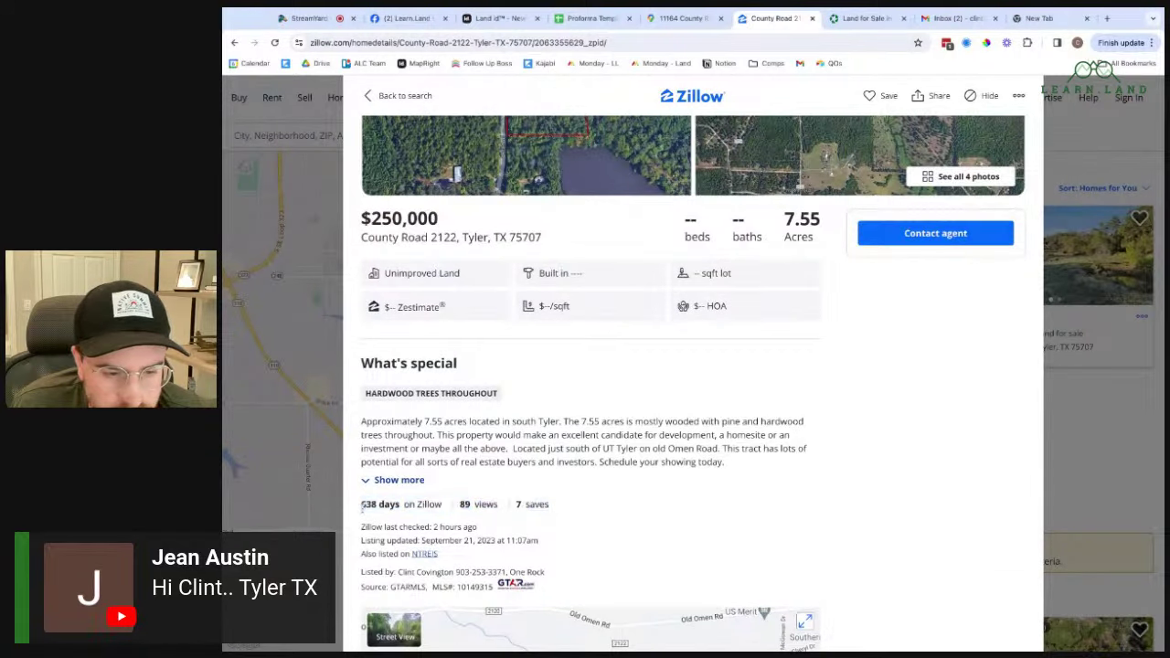
key(Escape)
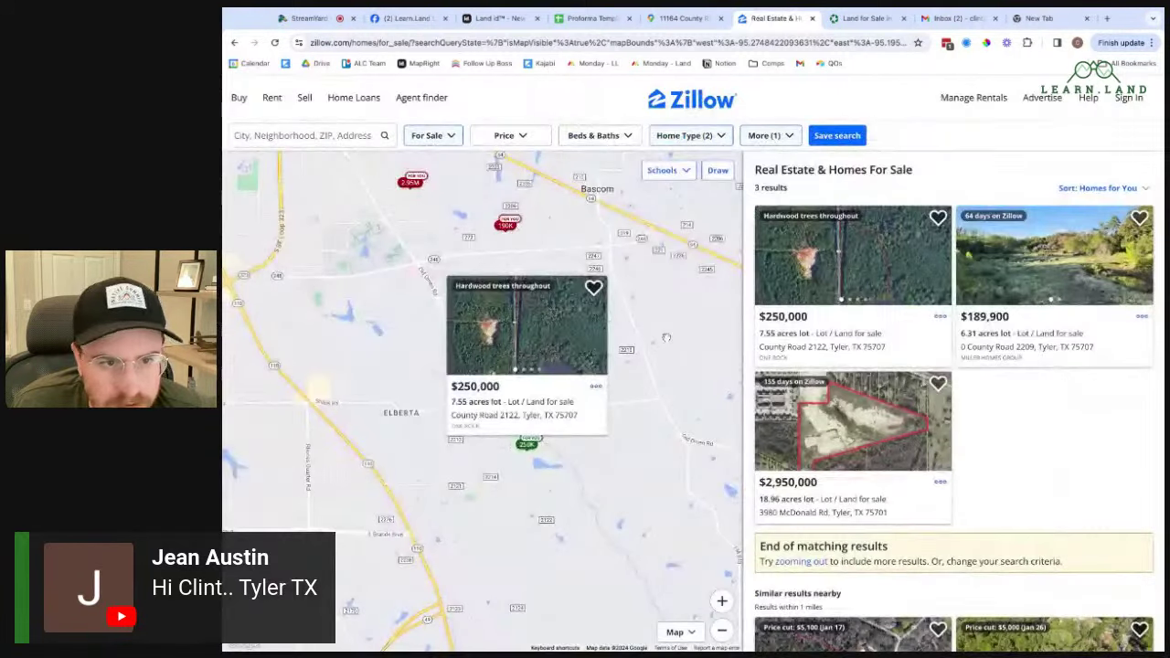
- Open the 6.31-acre County Road 2209 listing, review its description and time on market, and return to the search map
mouse_move(508, 229)
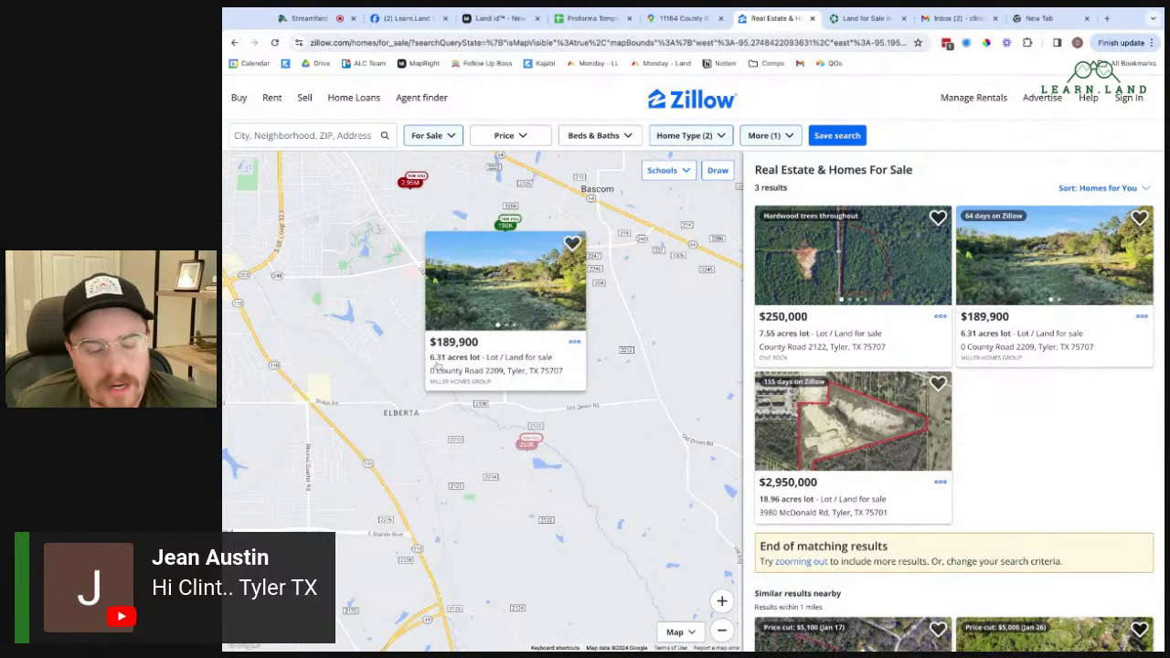
click(501, 356)
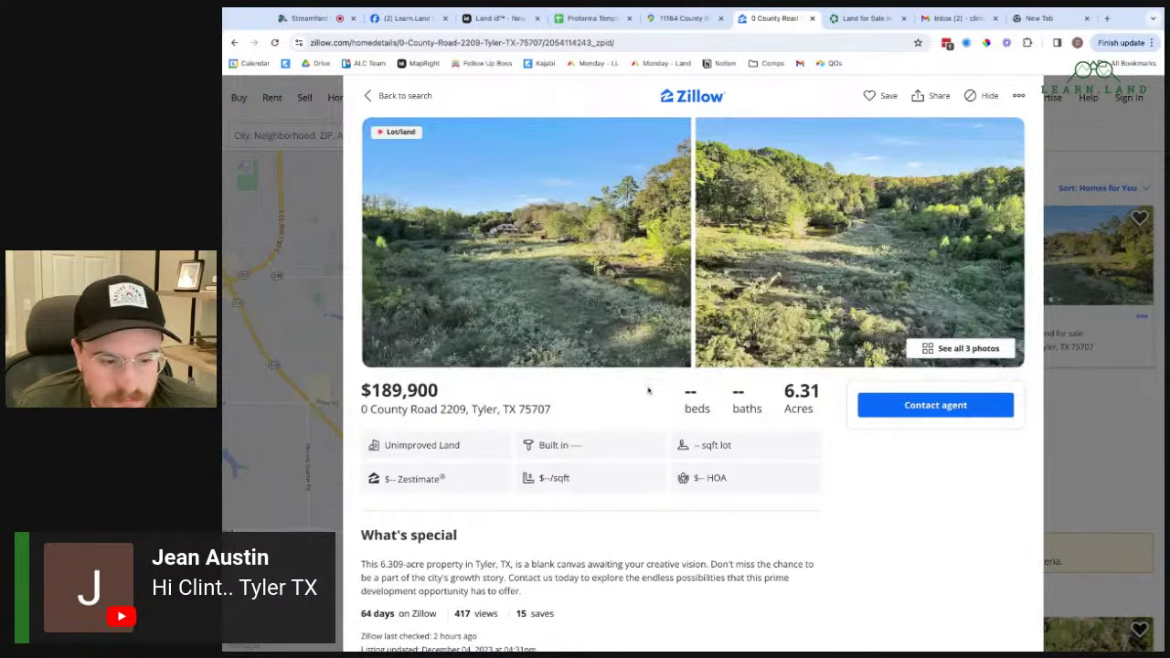
scroll(649, 391, down, 1)
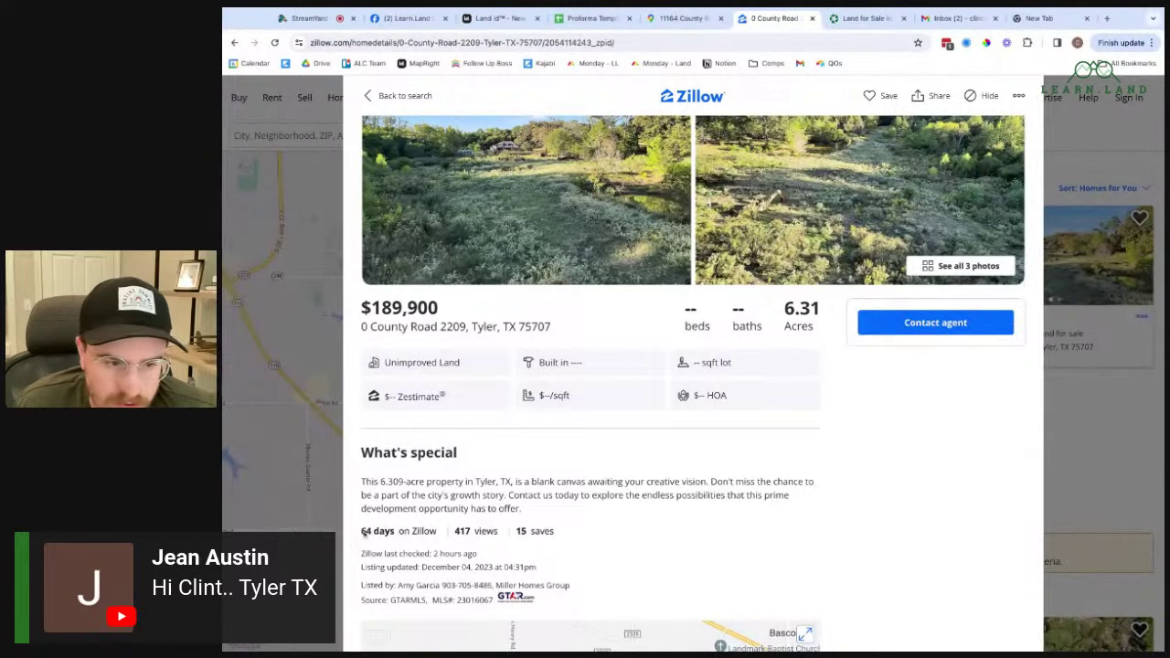
click(317, 391)
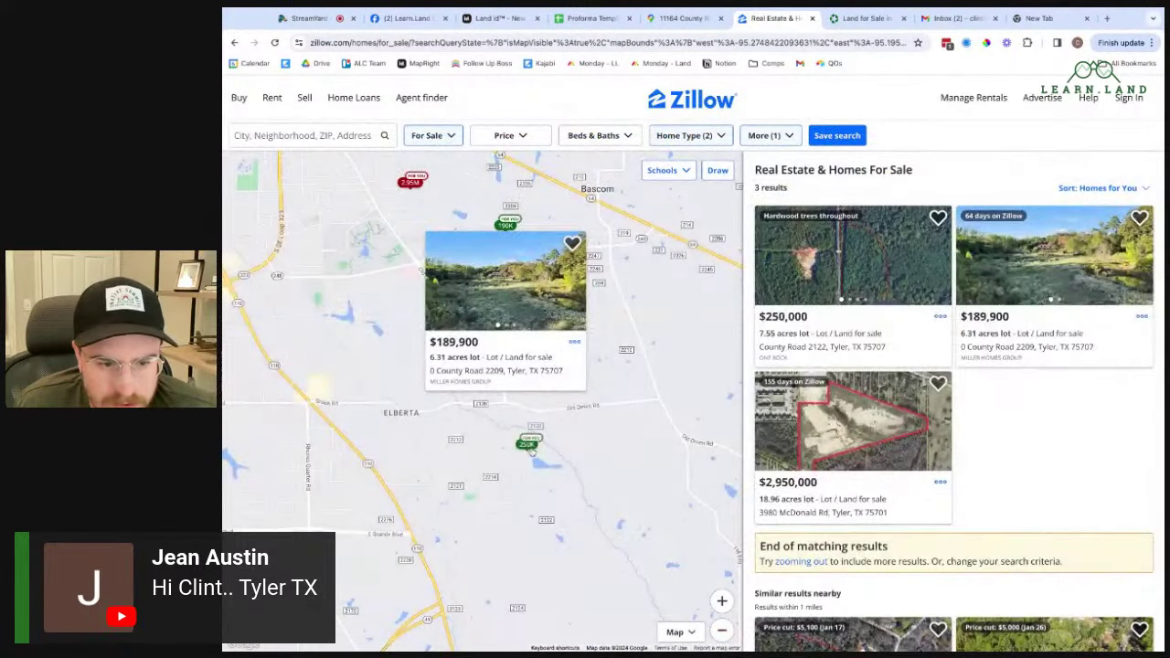
- Reopen the 7.55-acre County Road 2122 listing, review its details, facts and features, and return to the search map
click(535, 446)
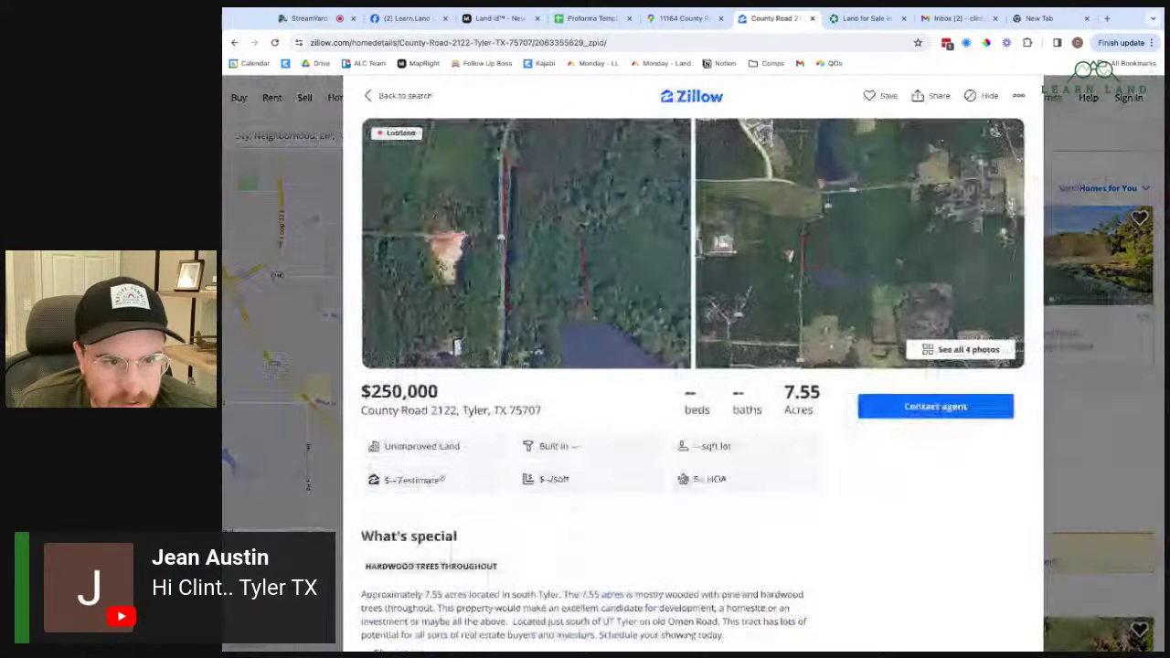
scroll(764, 394, down, 2)
scroll(764, 394, down, 1)
scroll(764, 394, up, 1)
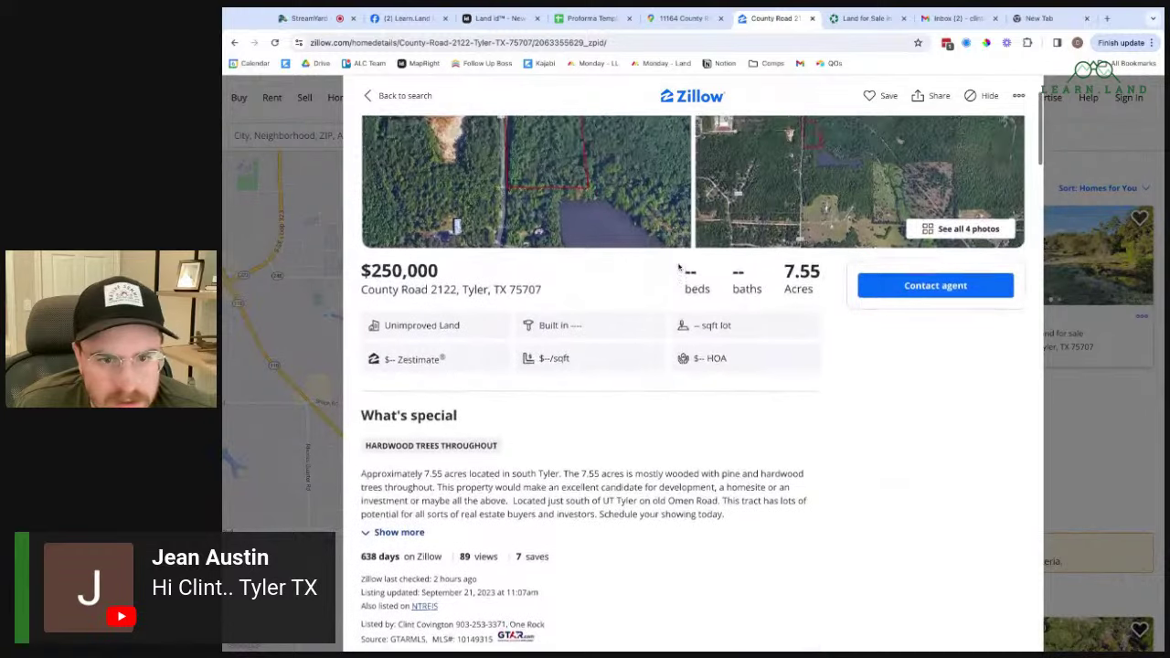
scroll(749, 337, down, 3)
scroll(749, 337, down, 5)
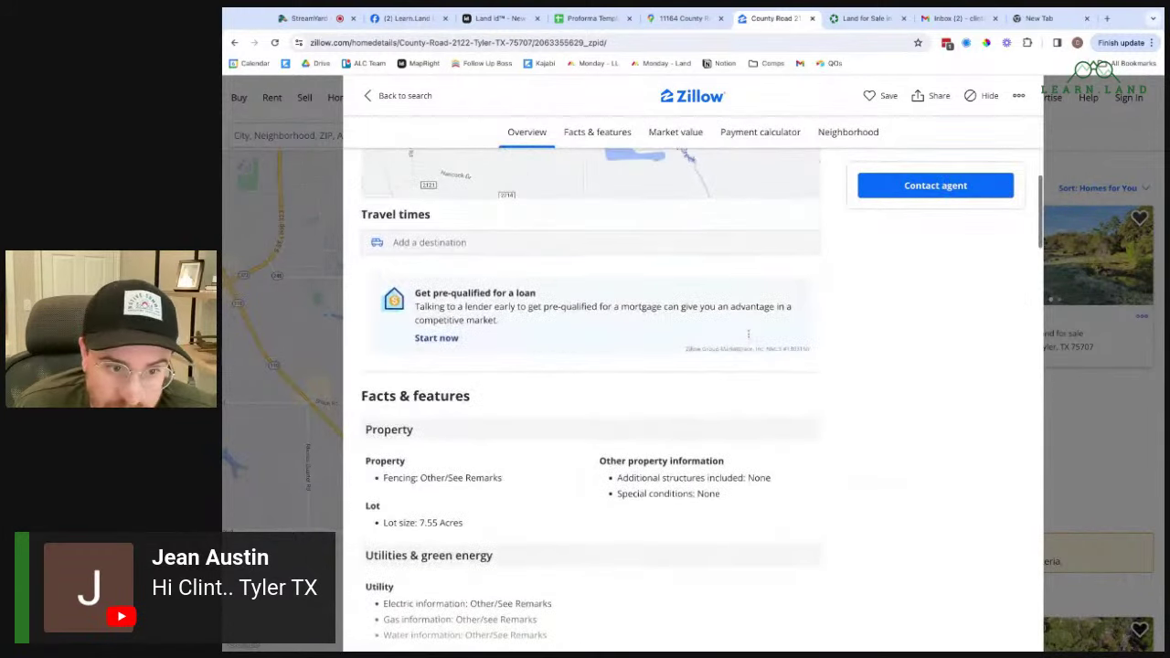
scroll(749, 336, up, 8)
key(Escape)
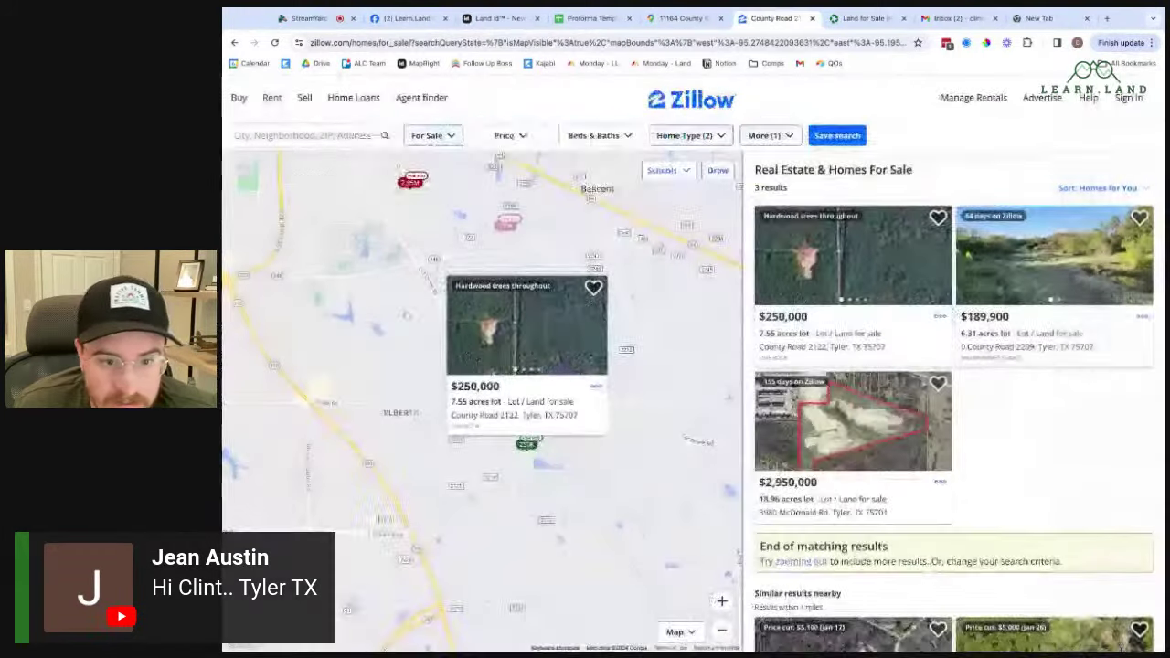
- Compare the prices and acreages of other 5 to 20 acre listings on the map around Old Omen Road, Whitehouse and Lake Tyler
click(508, 225)
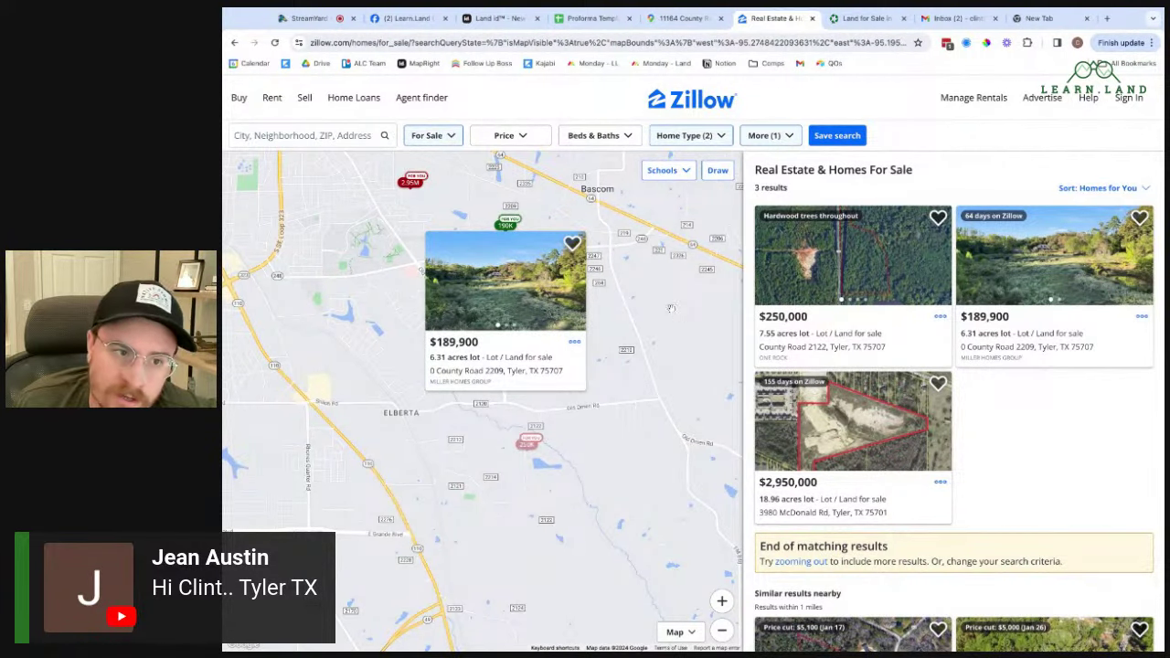
click(659, 306)
drag(656, 306, 537, 247)
scroll(589, 317, down, 3)
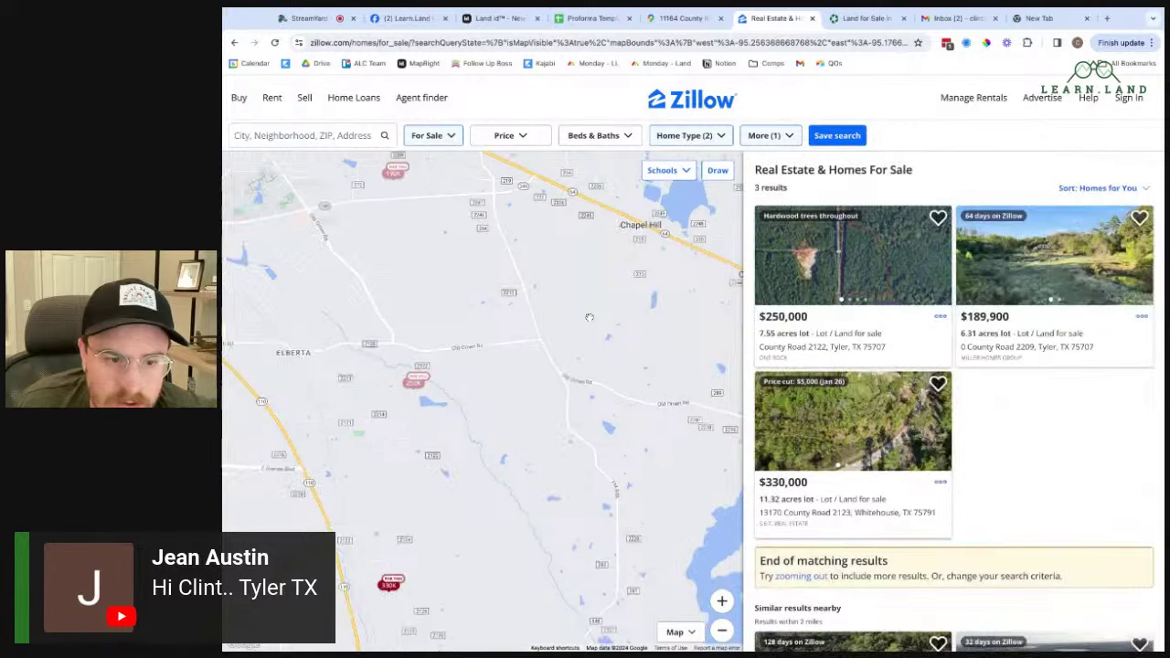
click(487, 456)
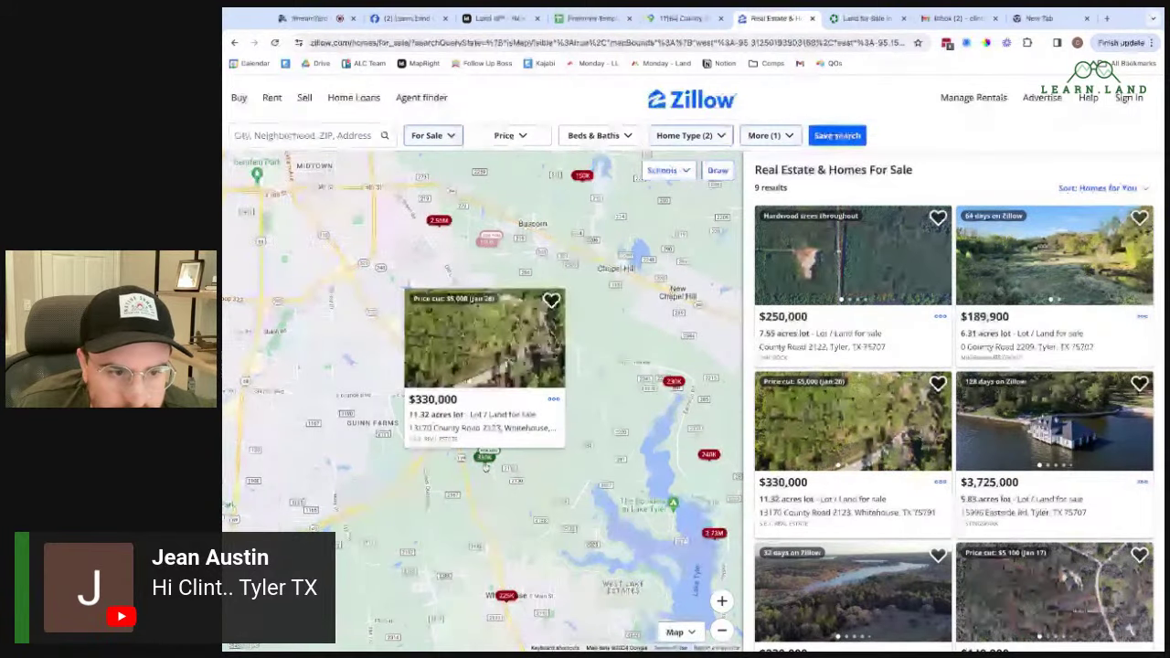
click(675, 382)
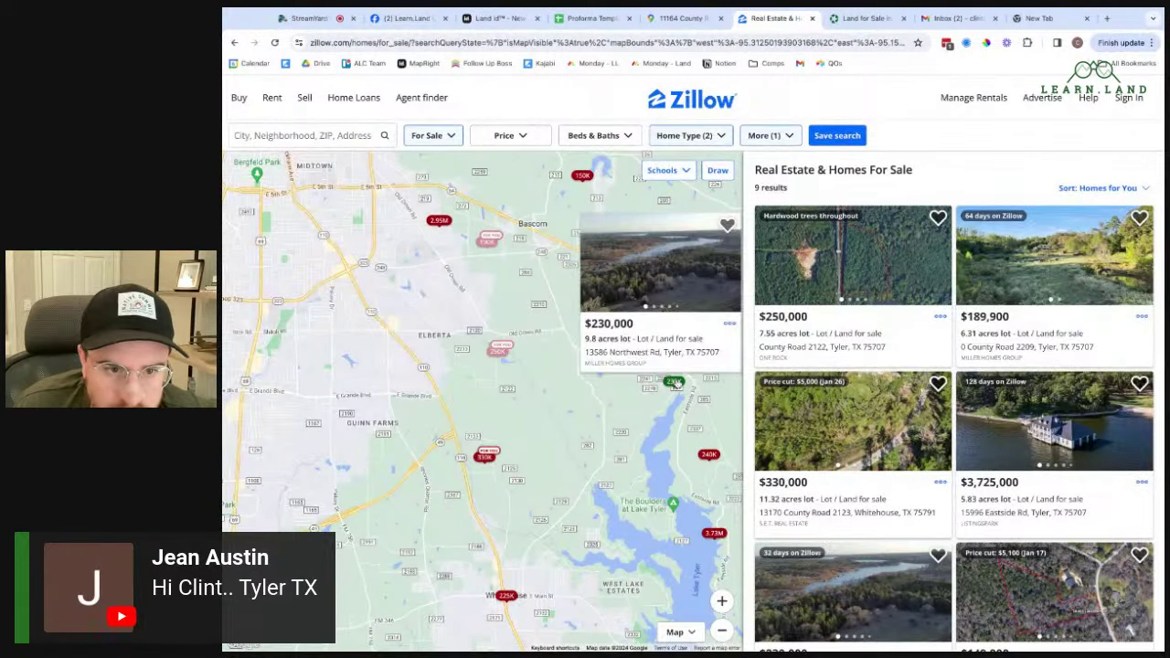
scroll(452, 466, up, 3)
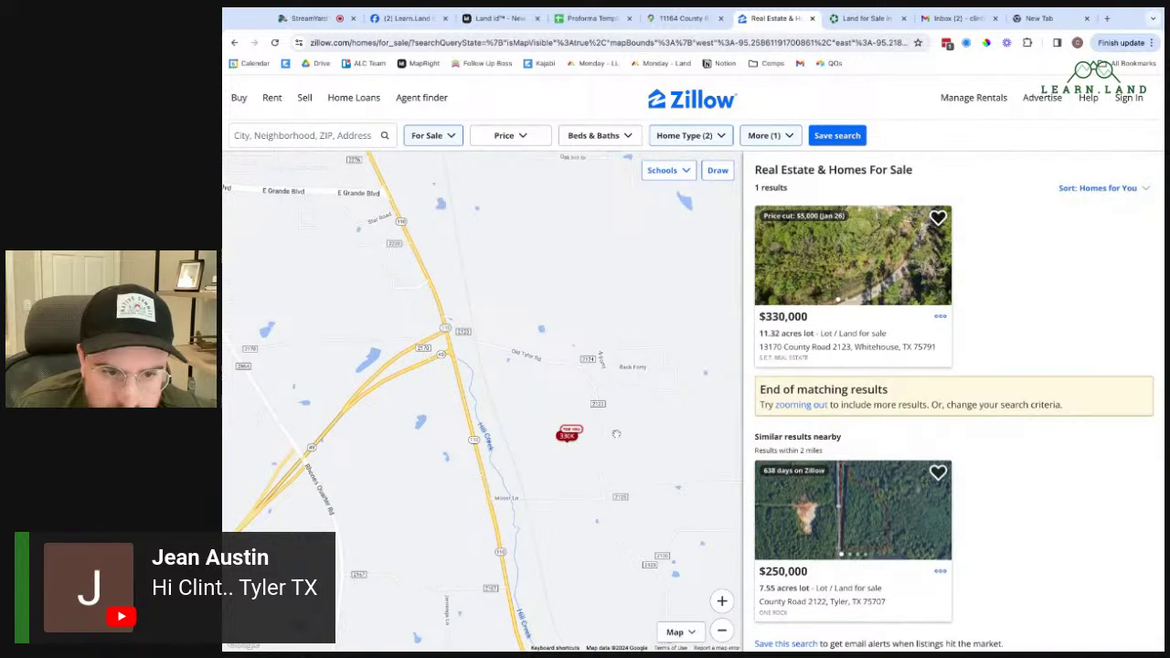
scroll(617, 434, down, 4)
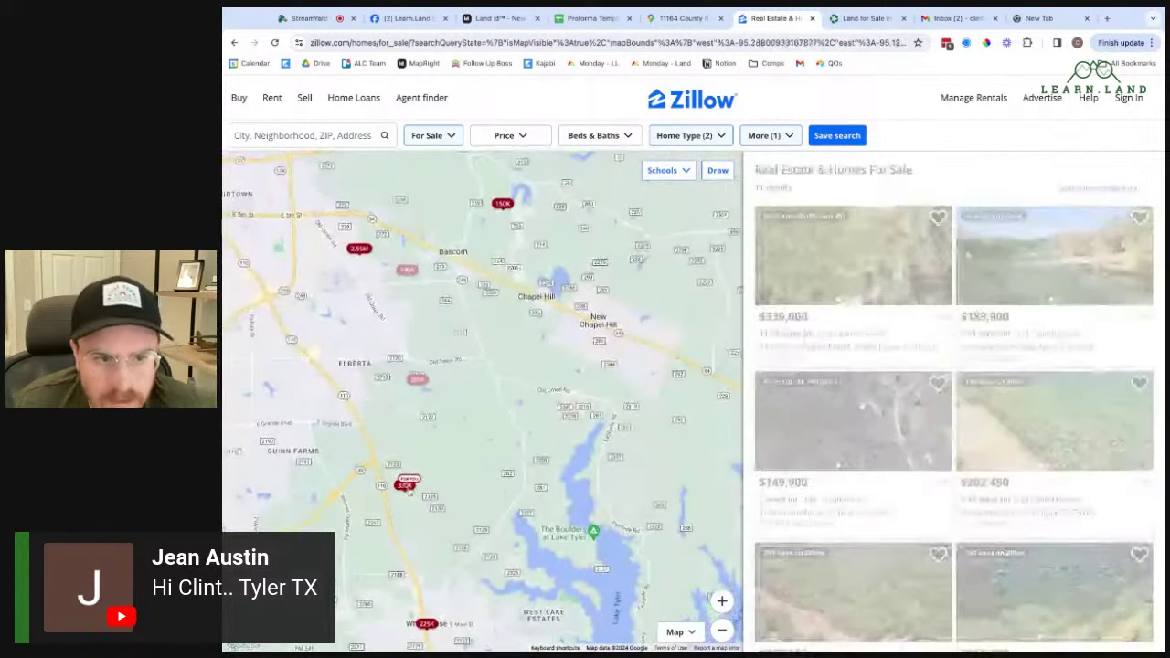
drag(616, 435, 667, 497)
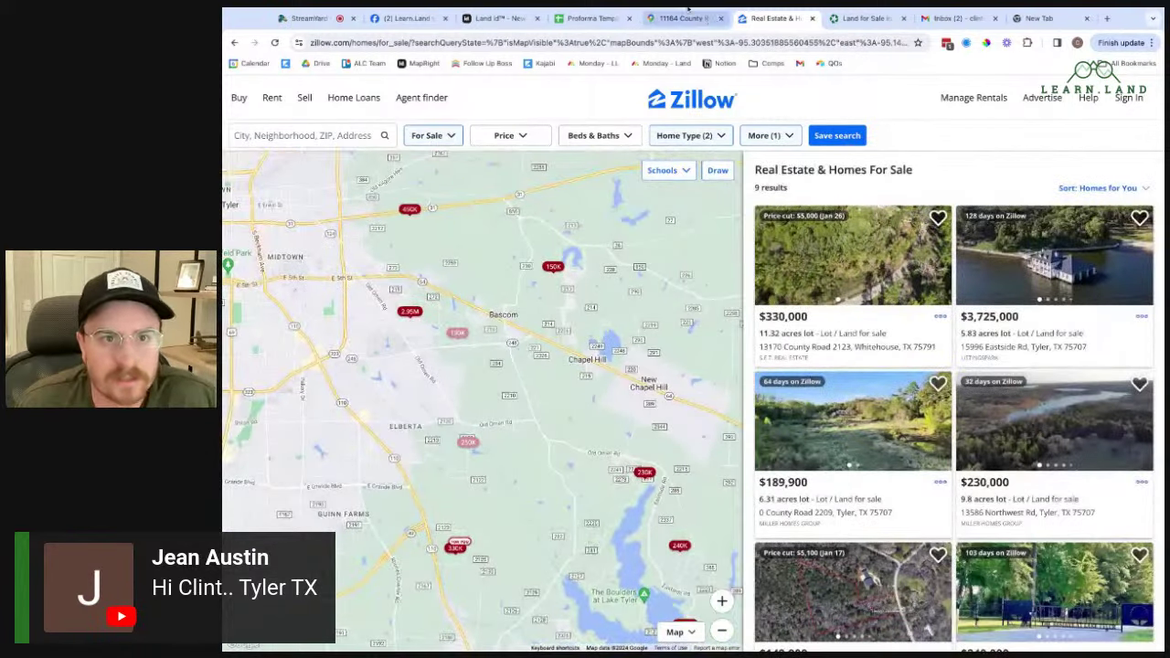
- Switch to the proforma spreadsheet and set the Lot Type 1 sales price per acre to 27000 in the Revenue Projections
click(593, 18)
click(722, 448)
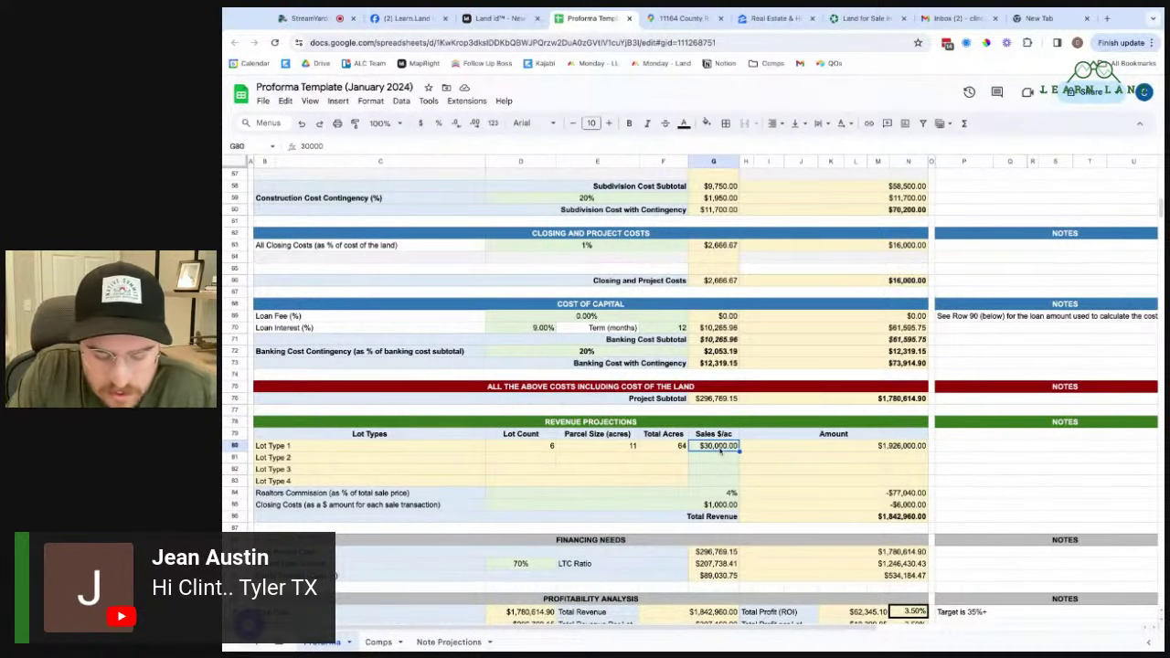
text(27000)
key(Return)
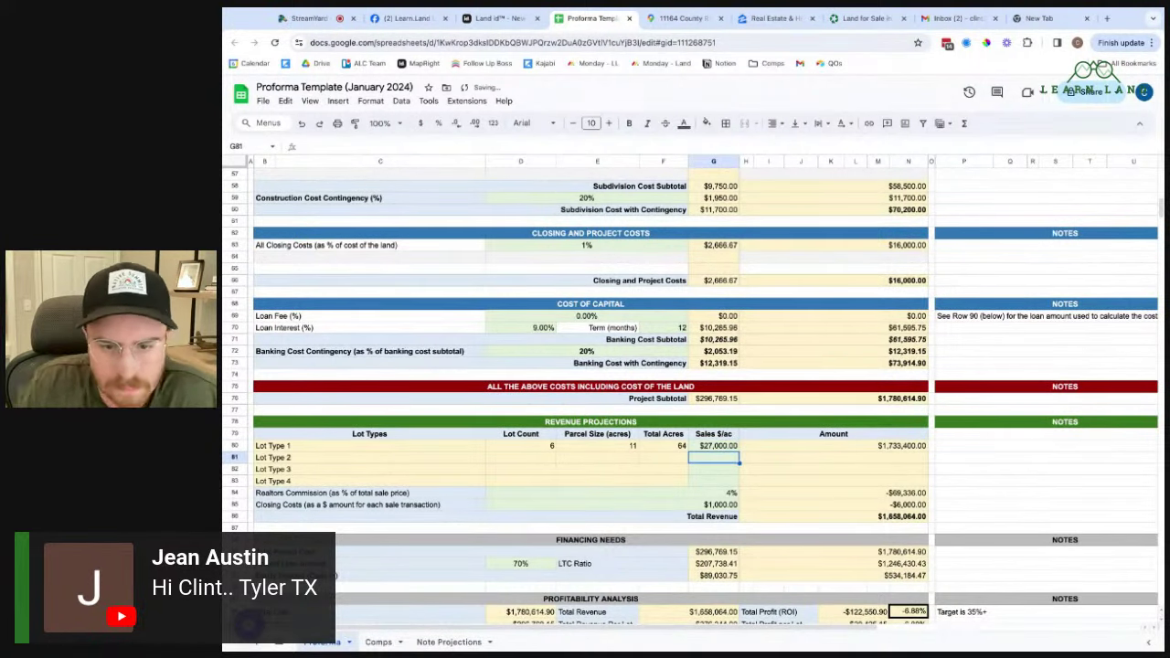
- Review the total, per-lot and per-acre profit percentages in the Profitability Analysis and compare the ROI with its target note
scroll(883, 448, down, 2)
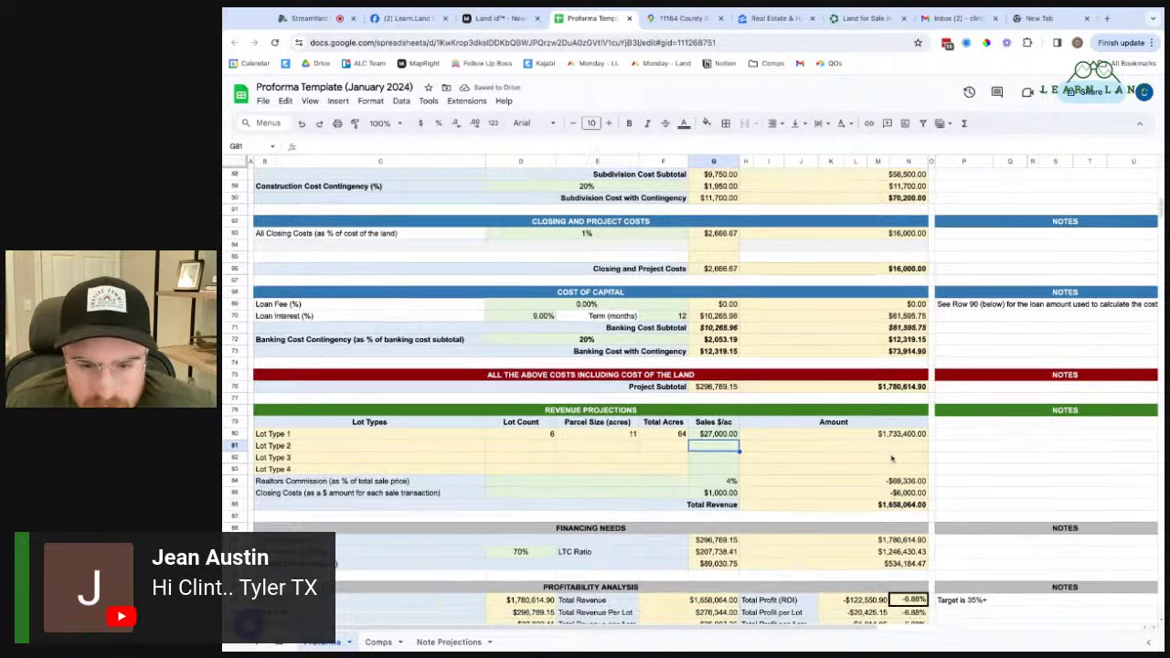
scroll(901, 458, down, 4)
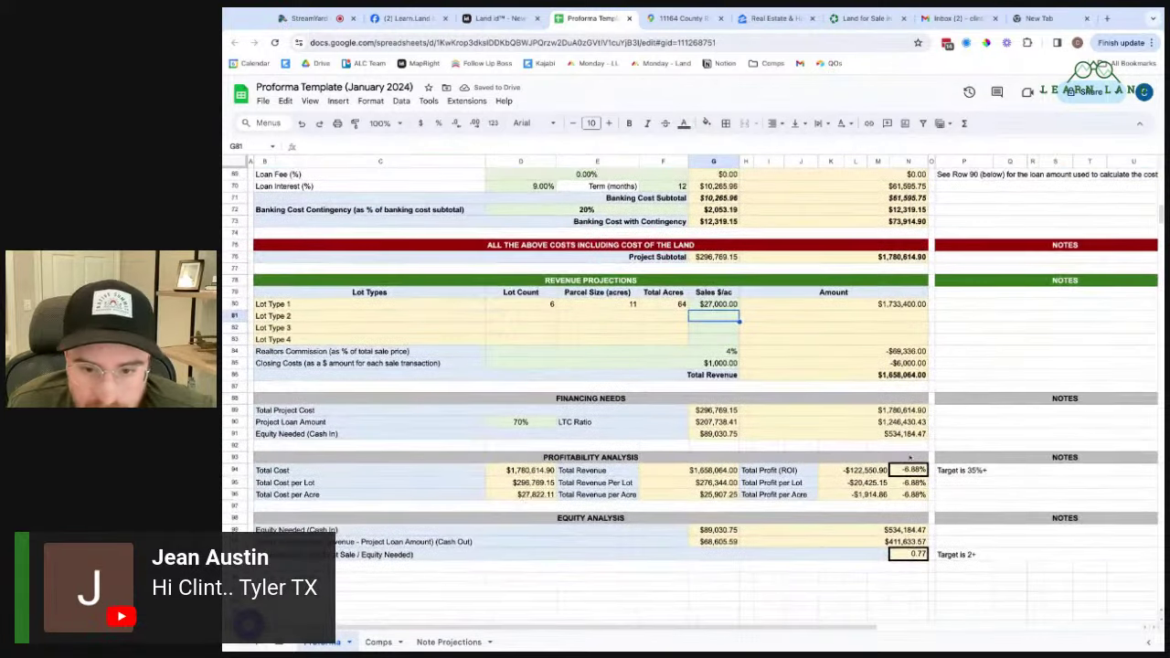
double_click(914, 470)
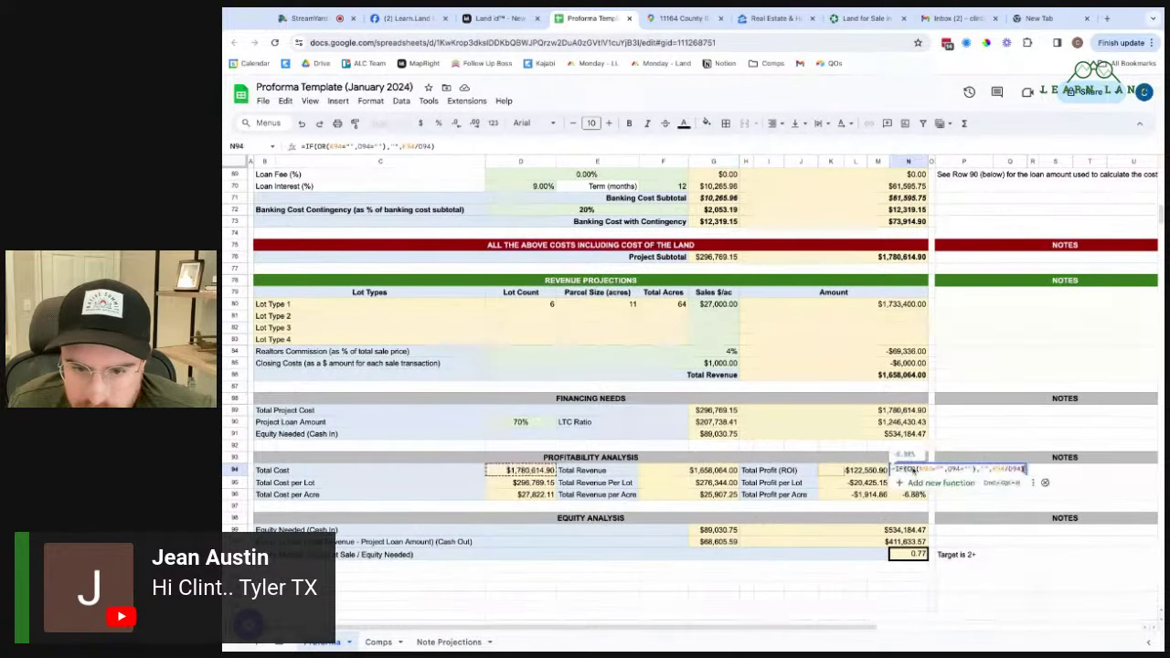
key(Return)
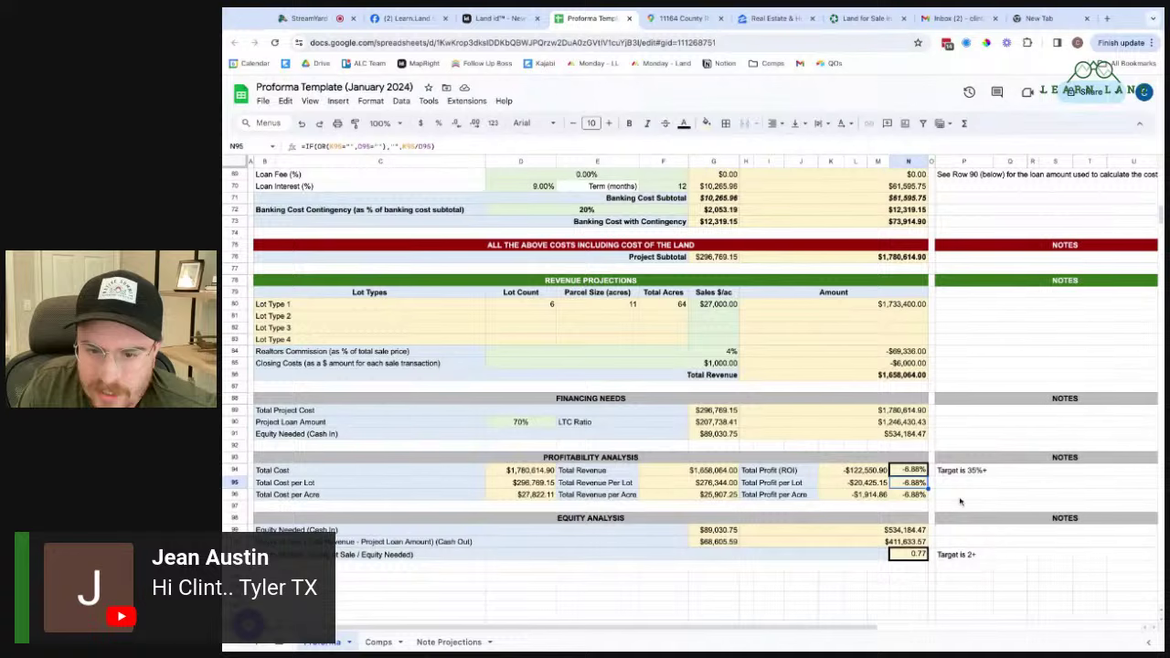
click(912, 495)
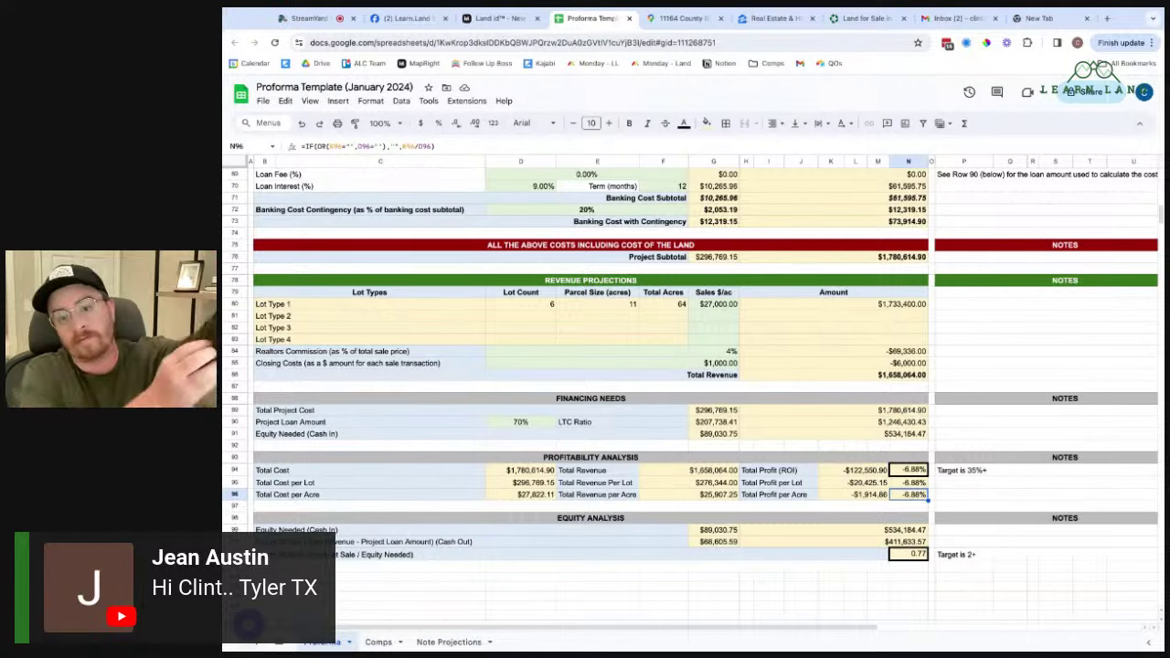
click(962, 471)
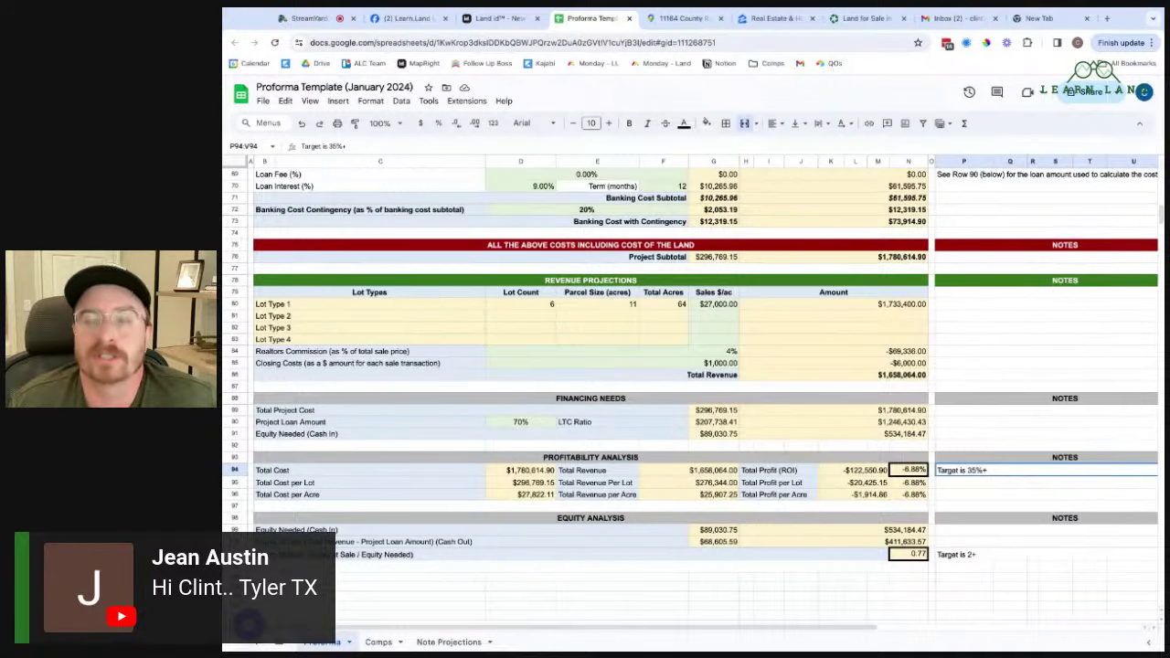
click(905, 471)
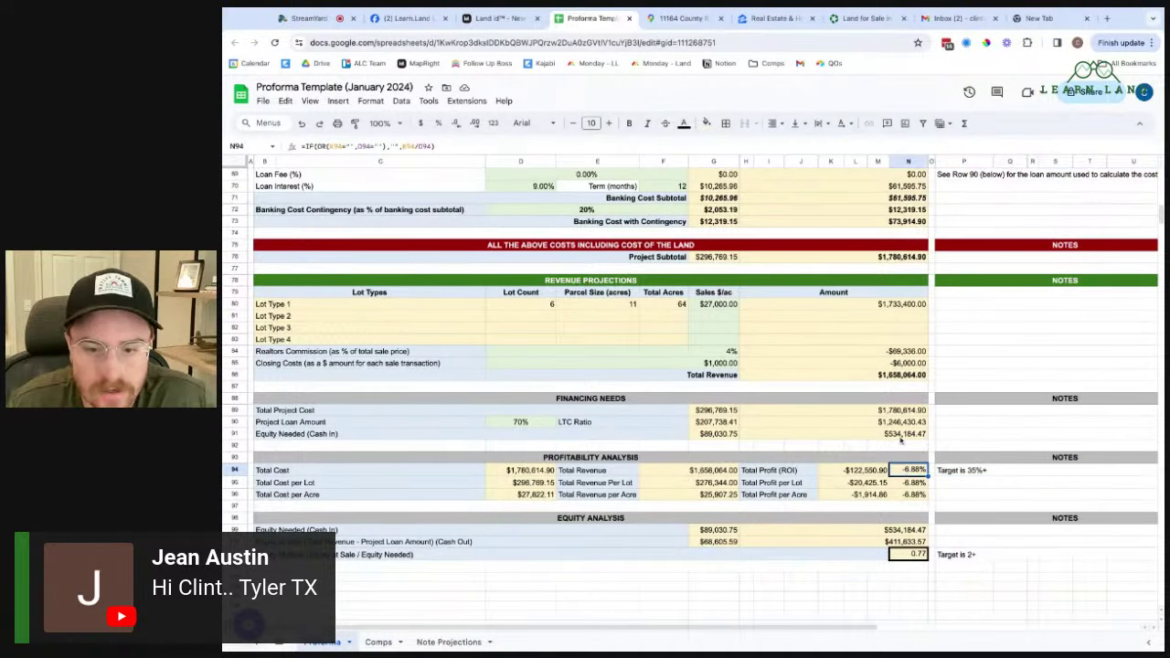
click(963, 470)
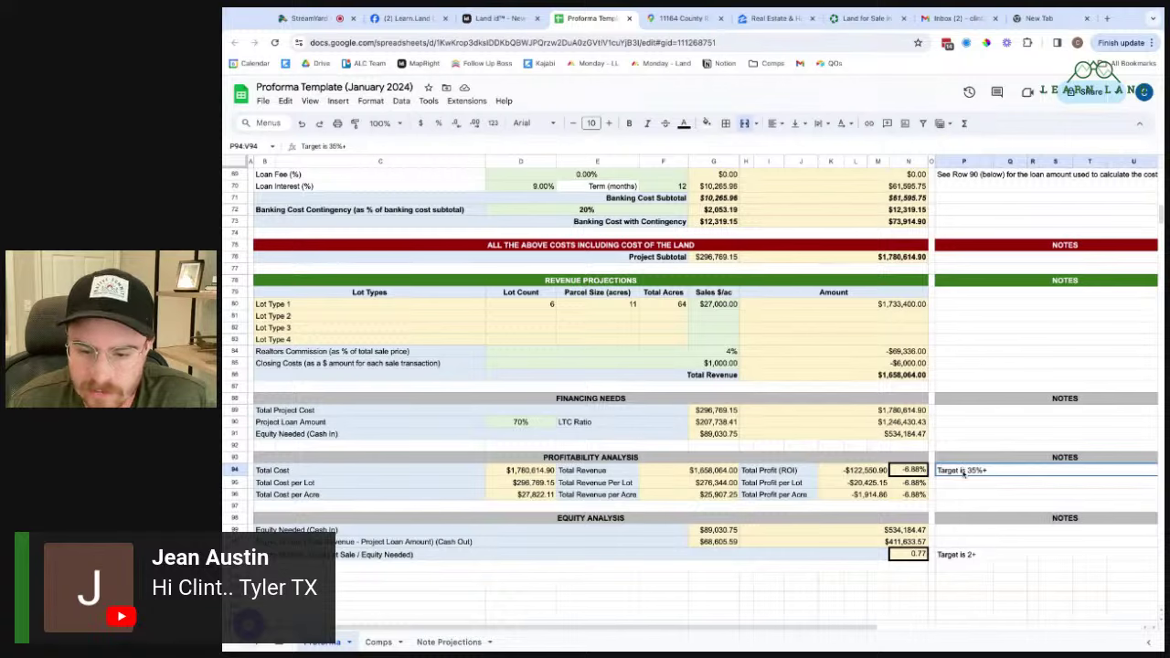
- Compare the equity multiple in the Equity Analysis with its target note
click(960, 556)
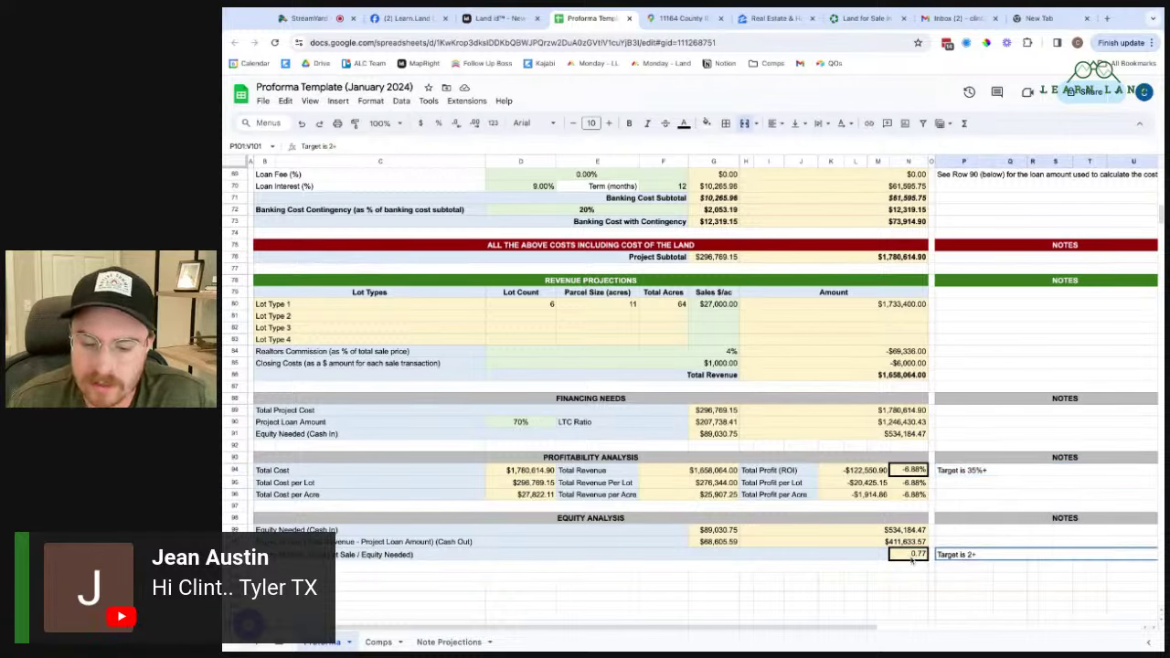
click(915, 559)
click(956, 558)
click(921, 559)
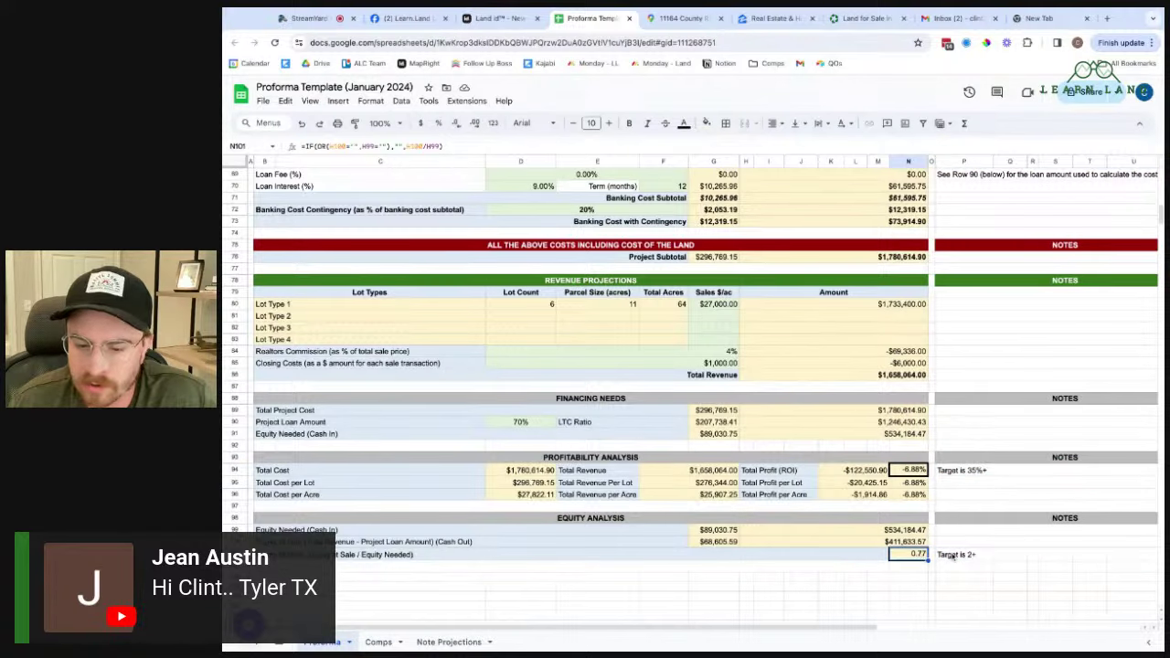
click(954, 557)
click(919, 556)
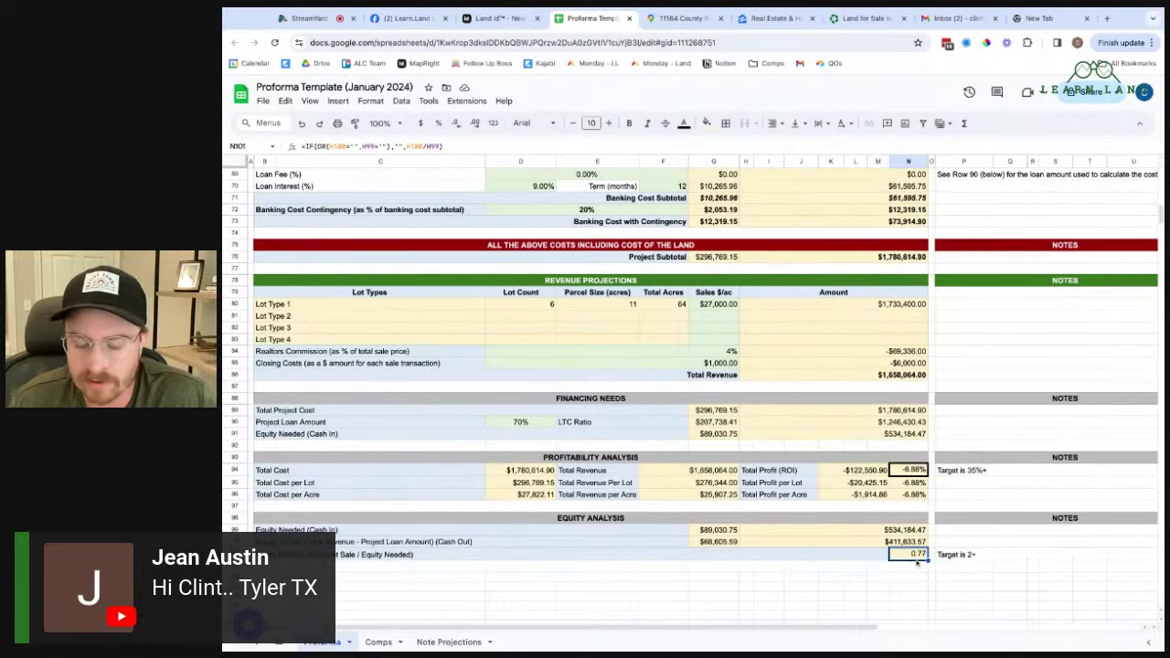
- Set the Cost of Land to 1250000 in the proforma
scroll(915, 512, up, 10)
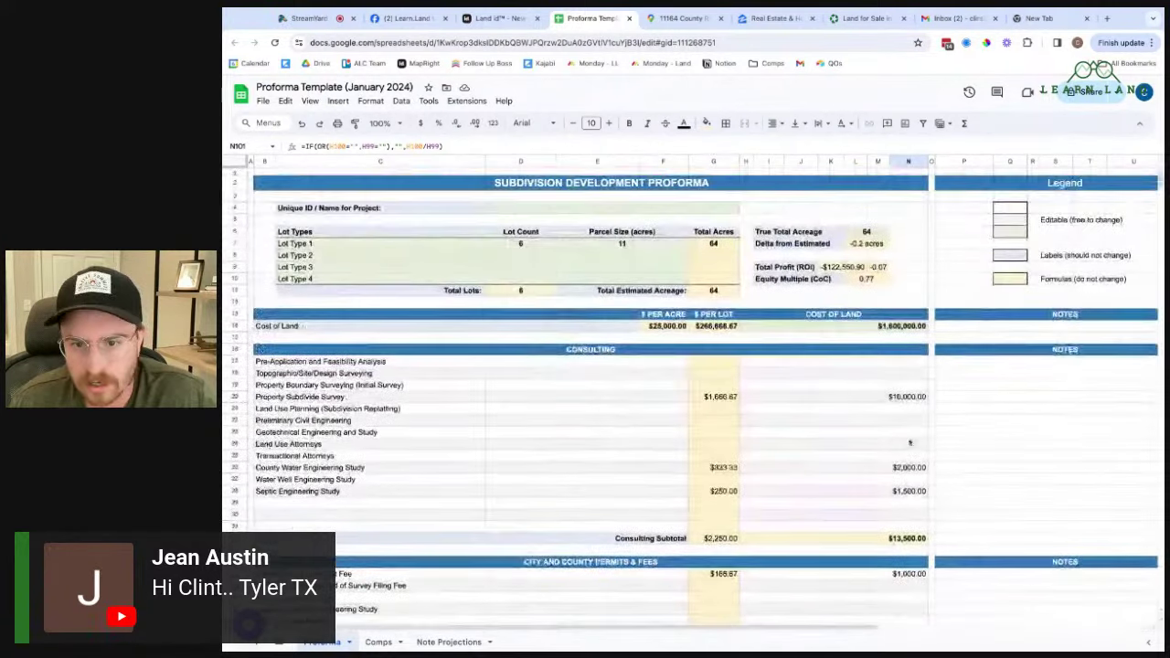
click(881, 327)
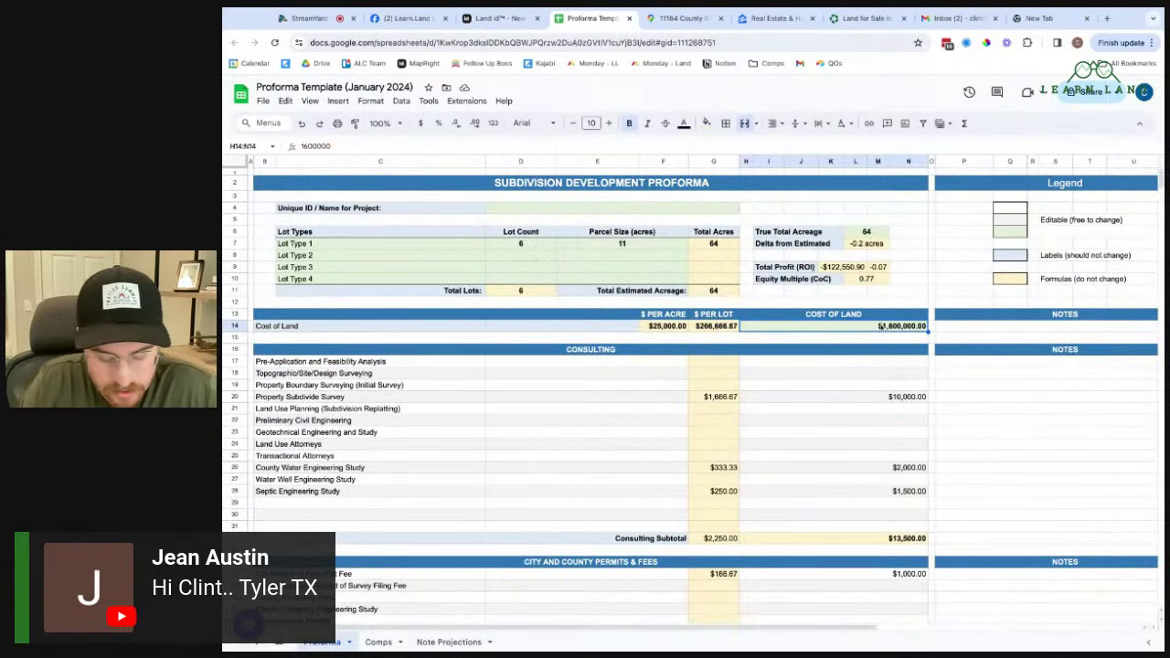
text(1,250,0)
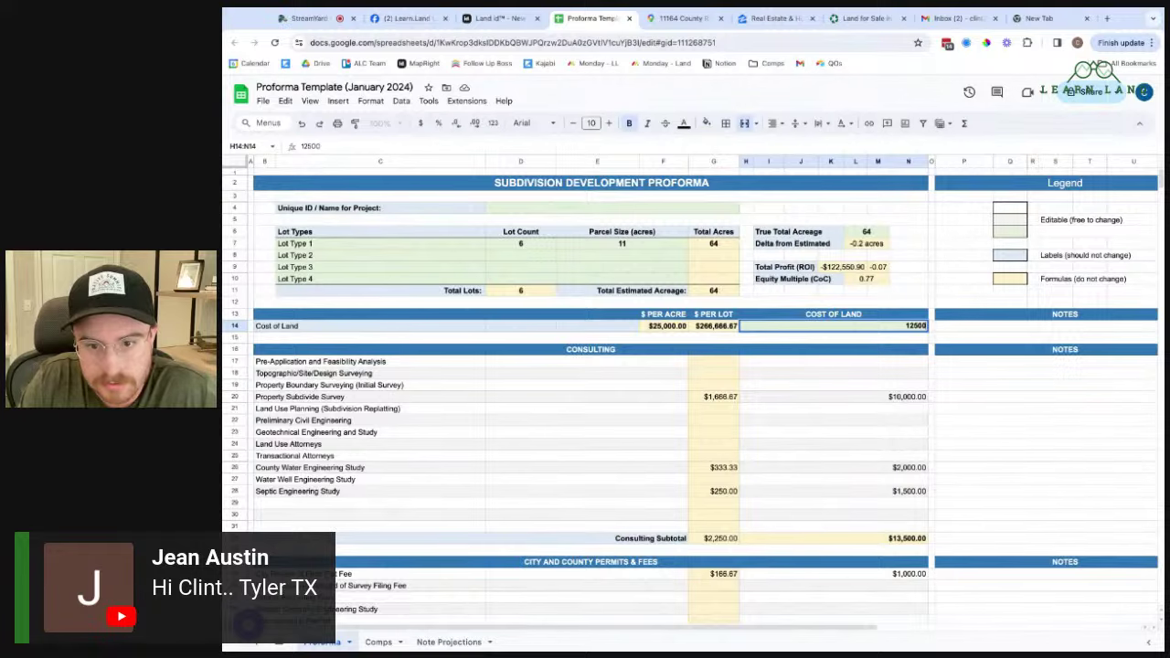
text(00)
key(Return)
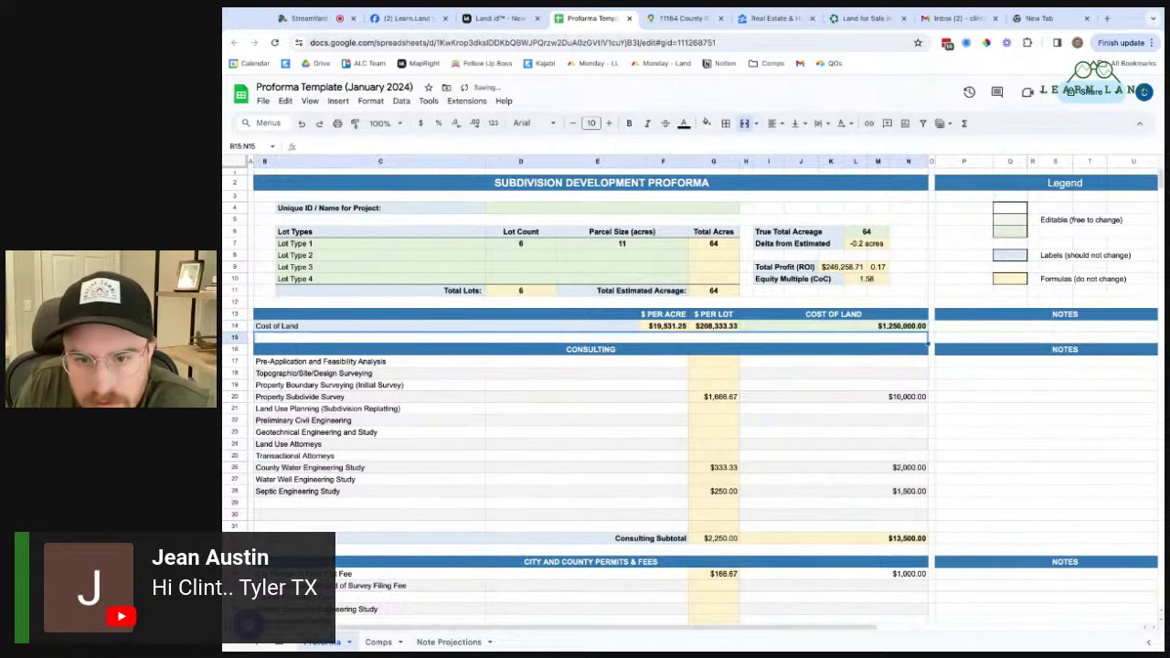
- Check the recalculated ROI and equity multiple against their targets in the Profitability and Equity Analysis sections
scroll(959, 488, down, 15)
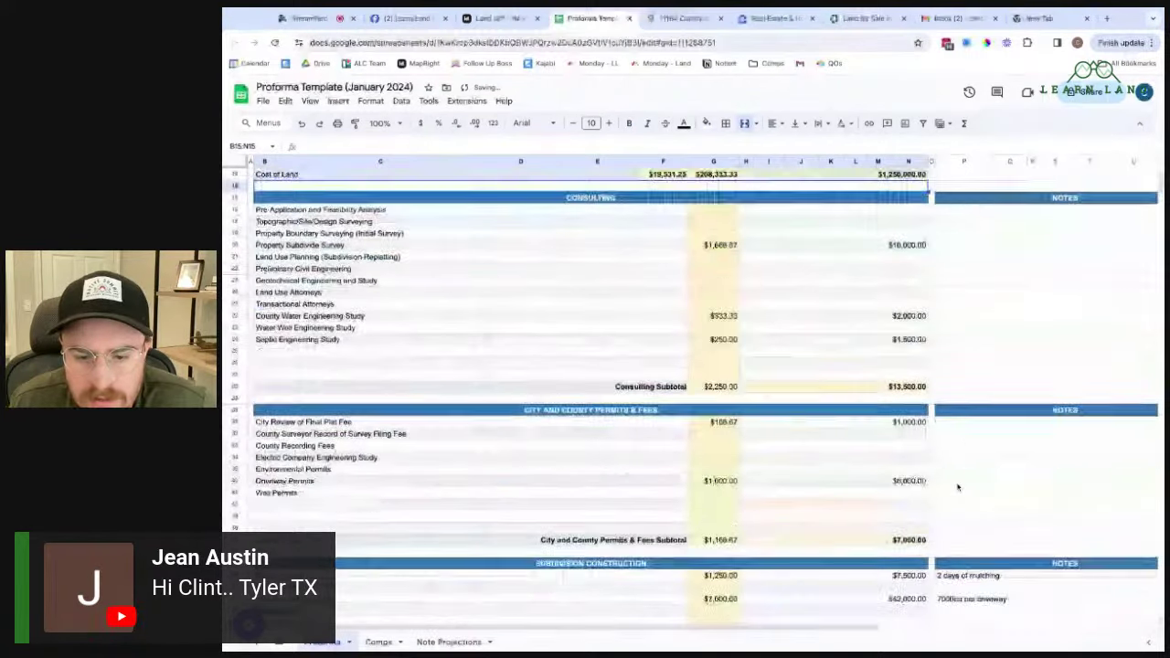
scroll(959, 487, down, 2)
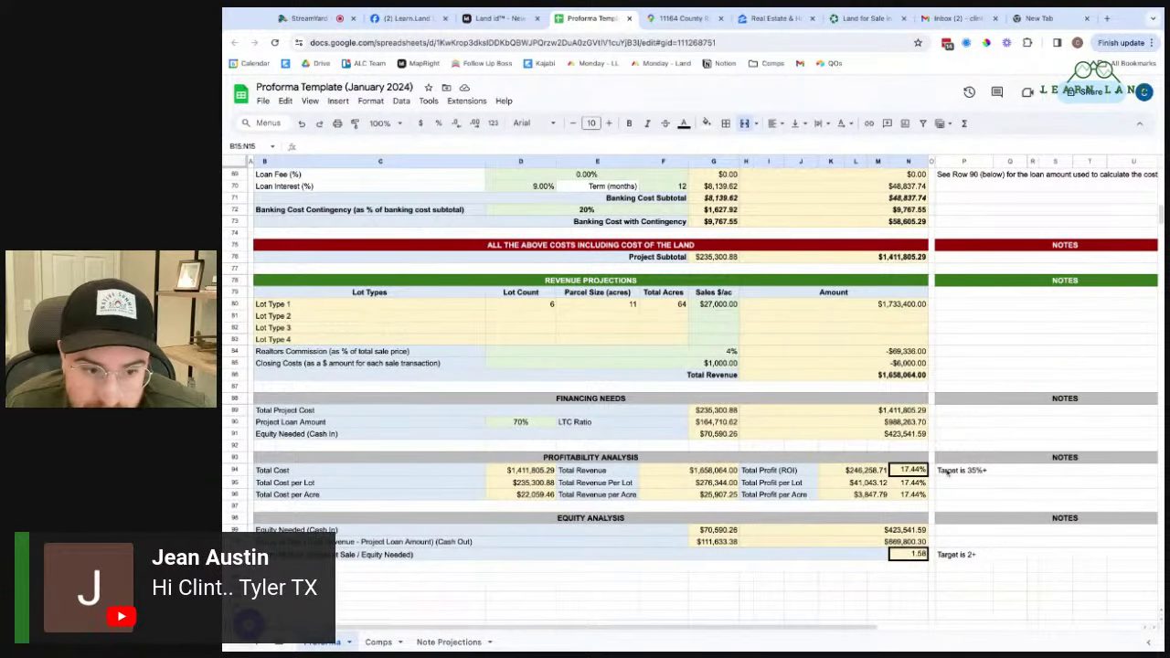
click(910, 554)
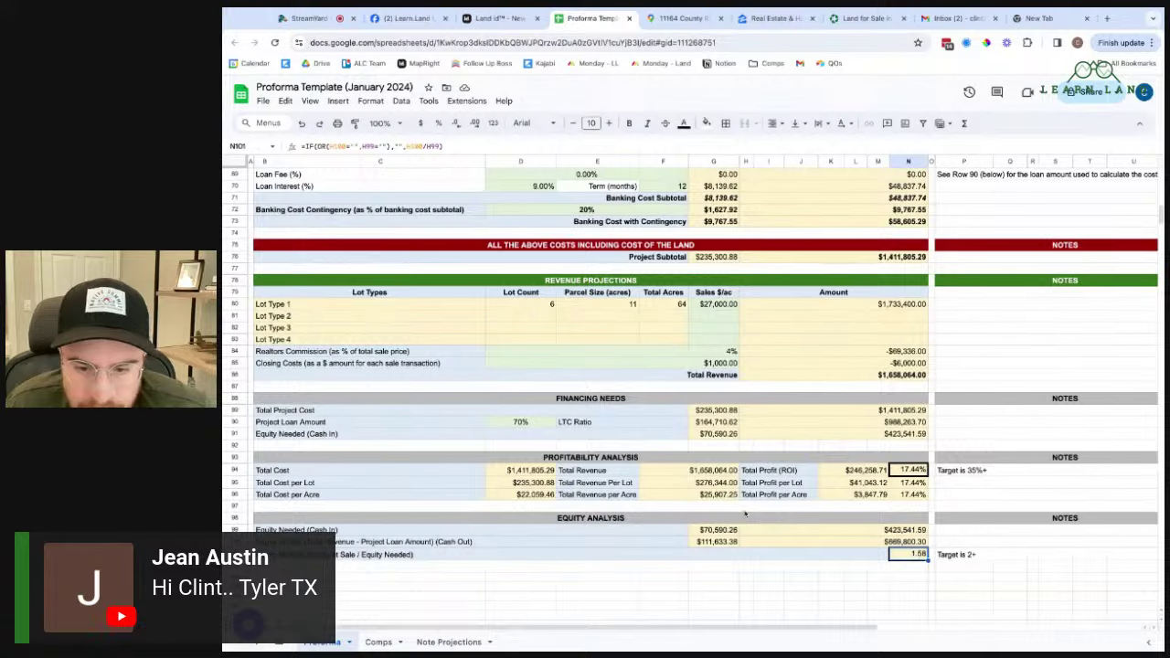
- Review the LTC ratio and the Equity Analysis figures for cash in, cash out and equity multiple
click(538, 423)
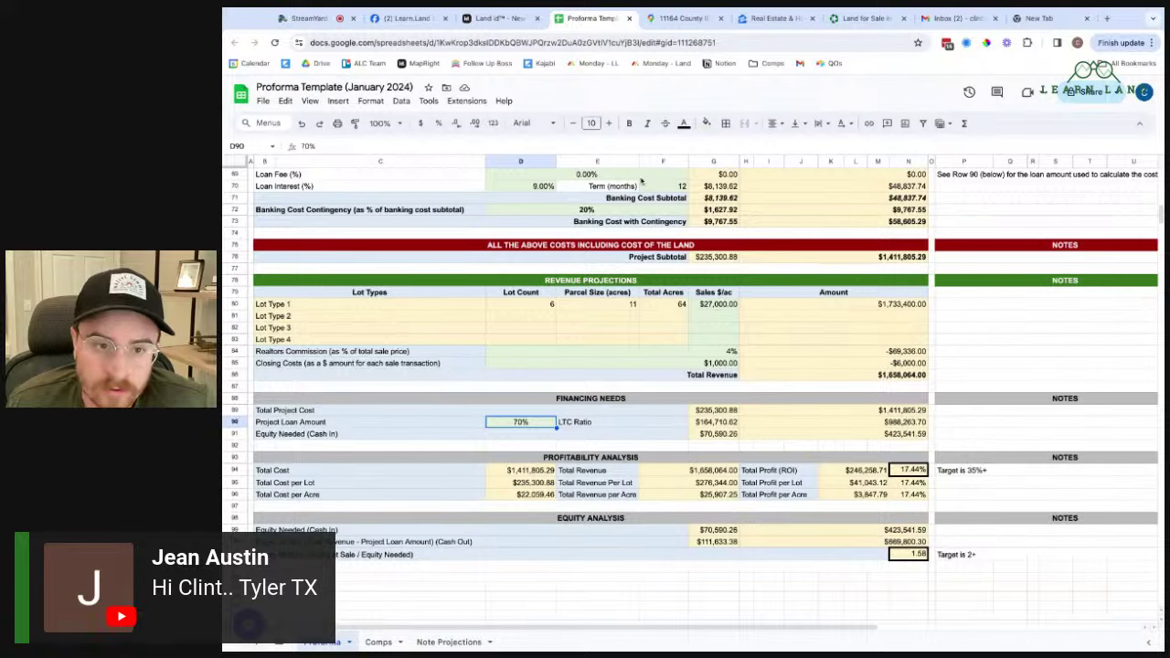
click(906, 533)
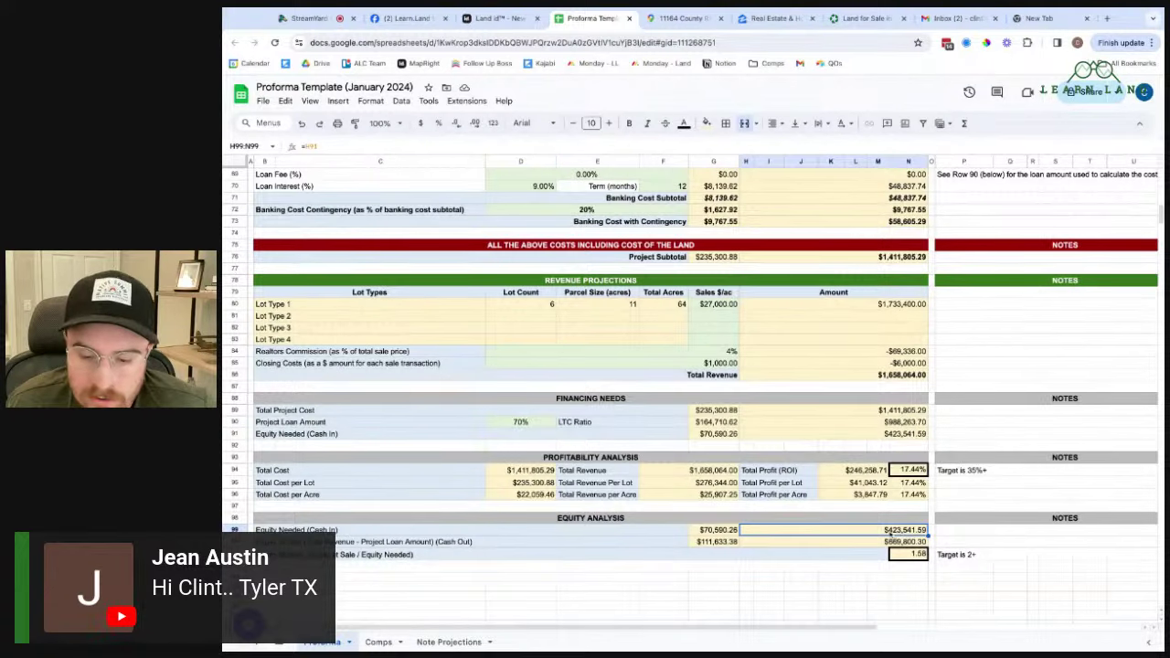
click(908, 541)
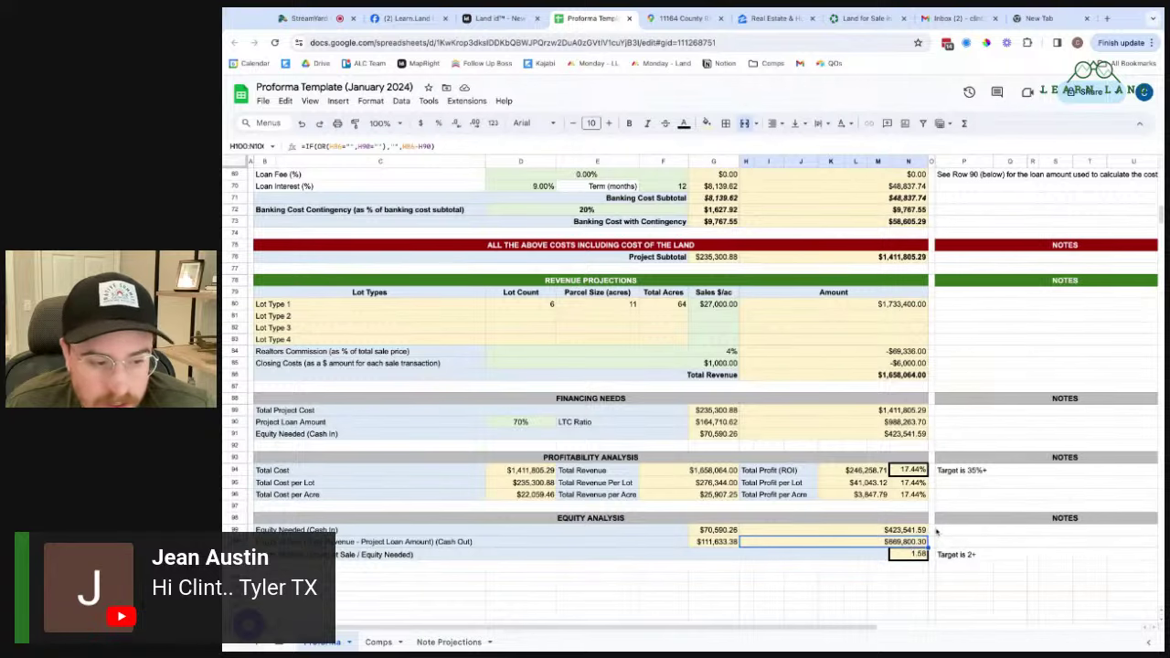
scroll(929, 526, down, 1)
click(905, 531)
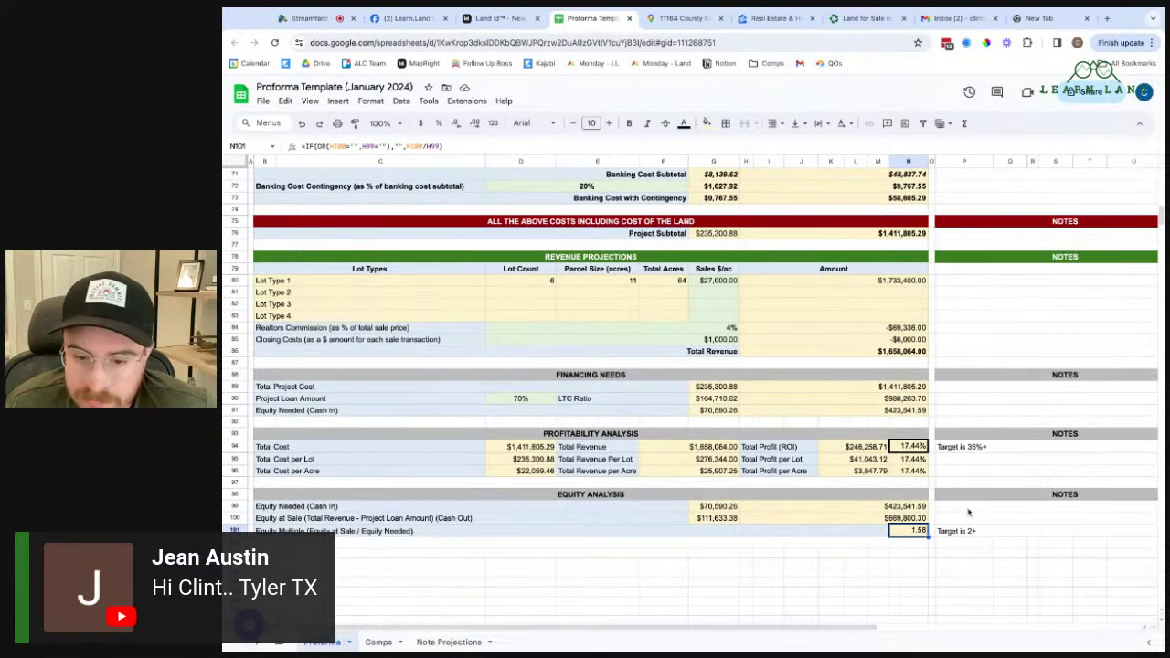
- Set the Cost of Land to 1000000 and check the recalculated ROI and equity multiple
scroll(914, 411, up, 15)
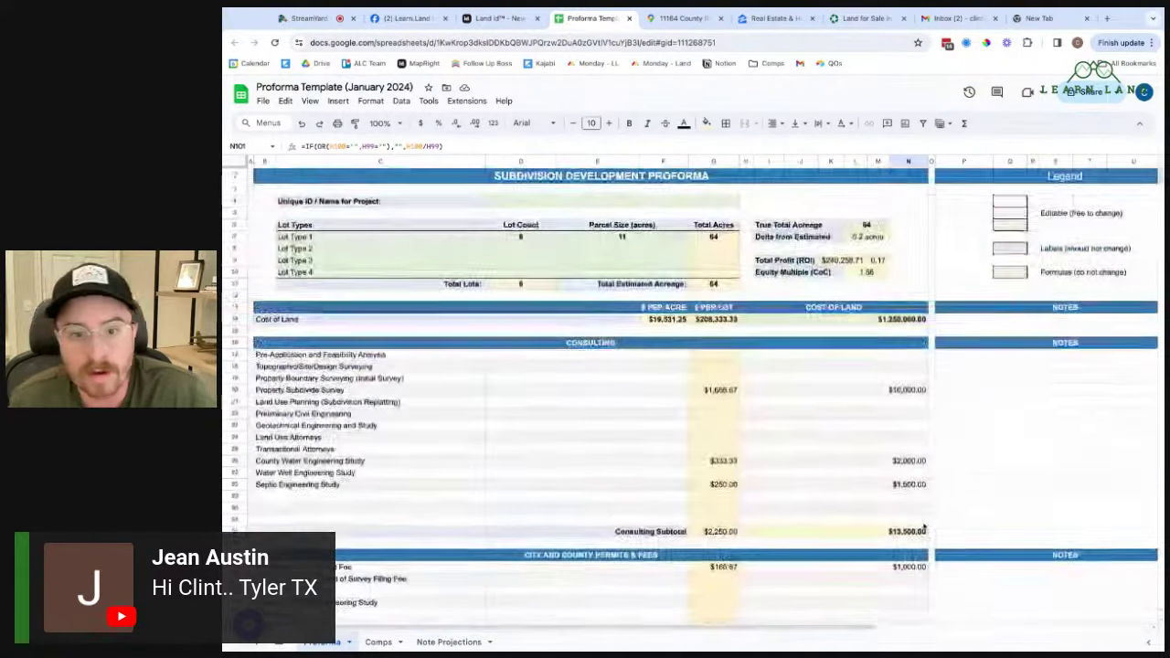
click(888, 326)
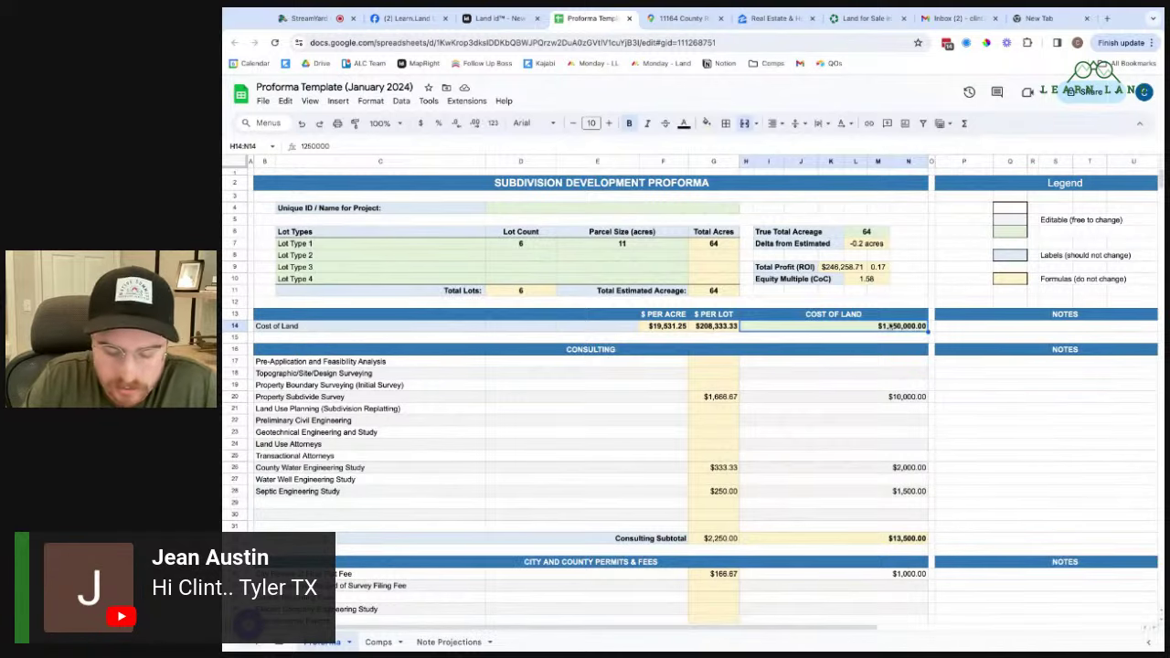
text(1000000)
key(Return)
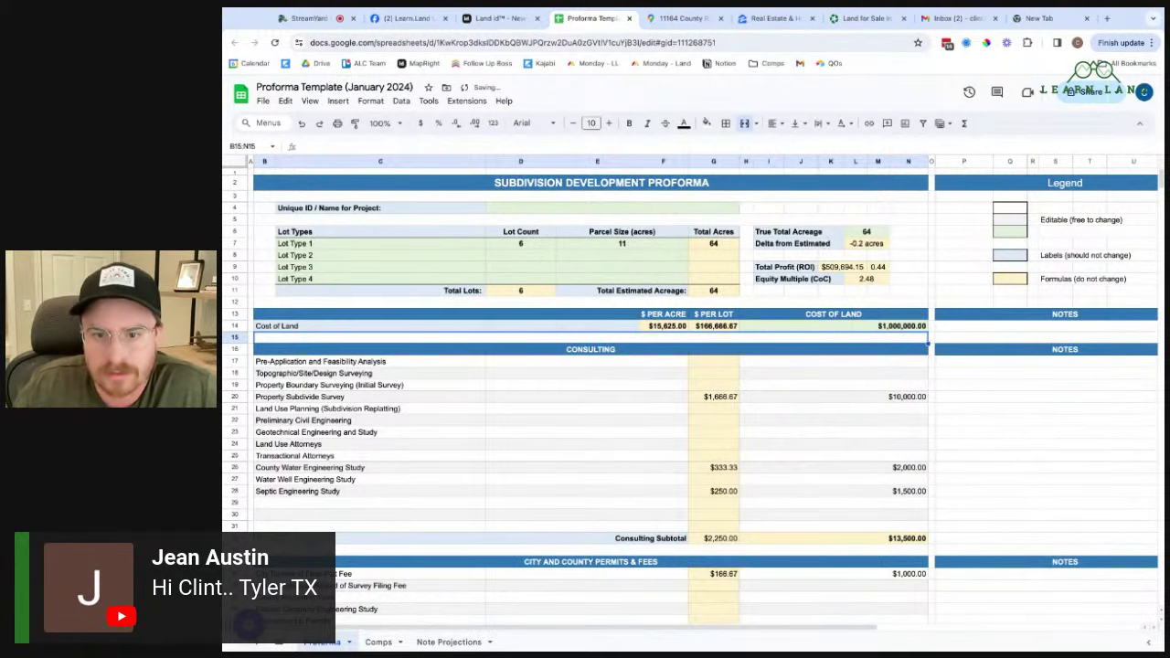
scroll(915, 409, down, 15)
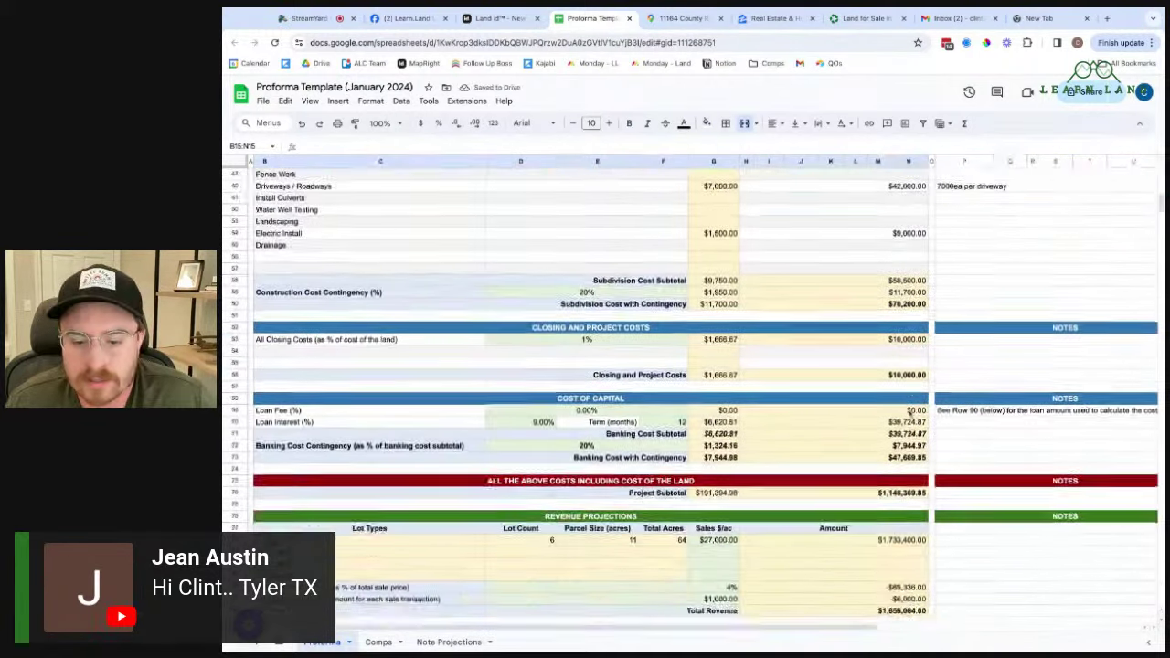
scroll(911, 416, down, 3)
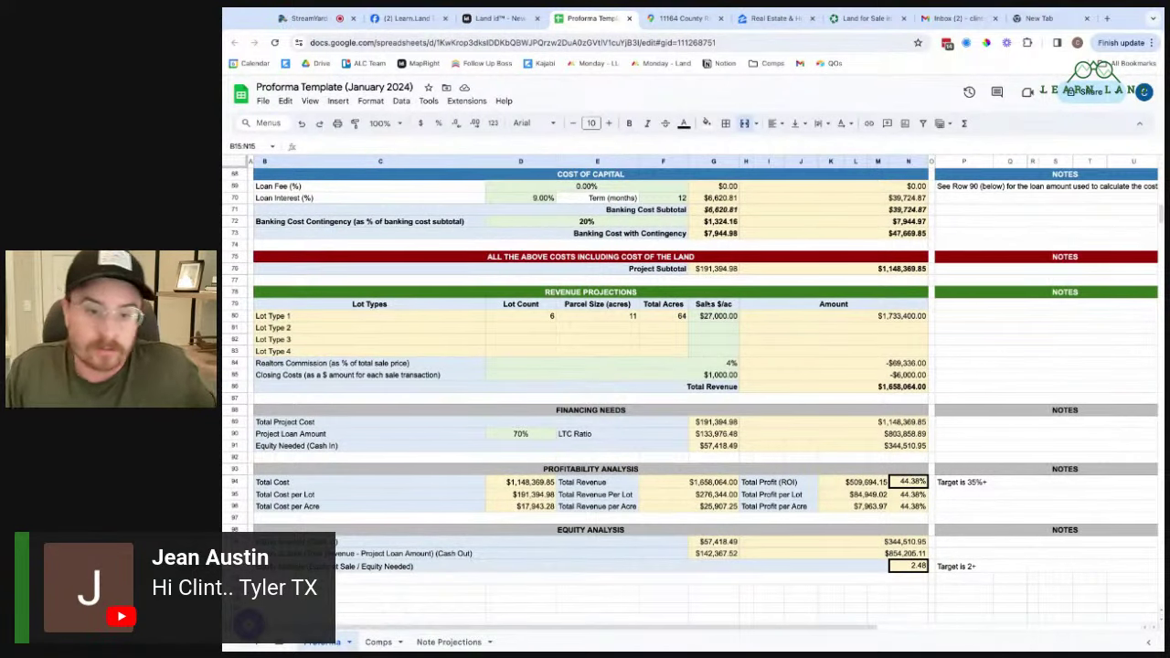
- Set the sales price per acre for Lot Type 1 to 30000 in the Revenue Projections
click(717, 315)
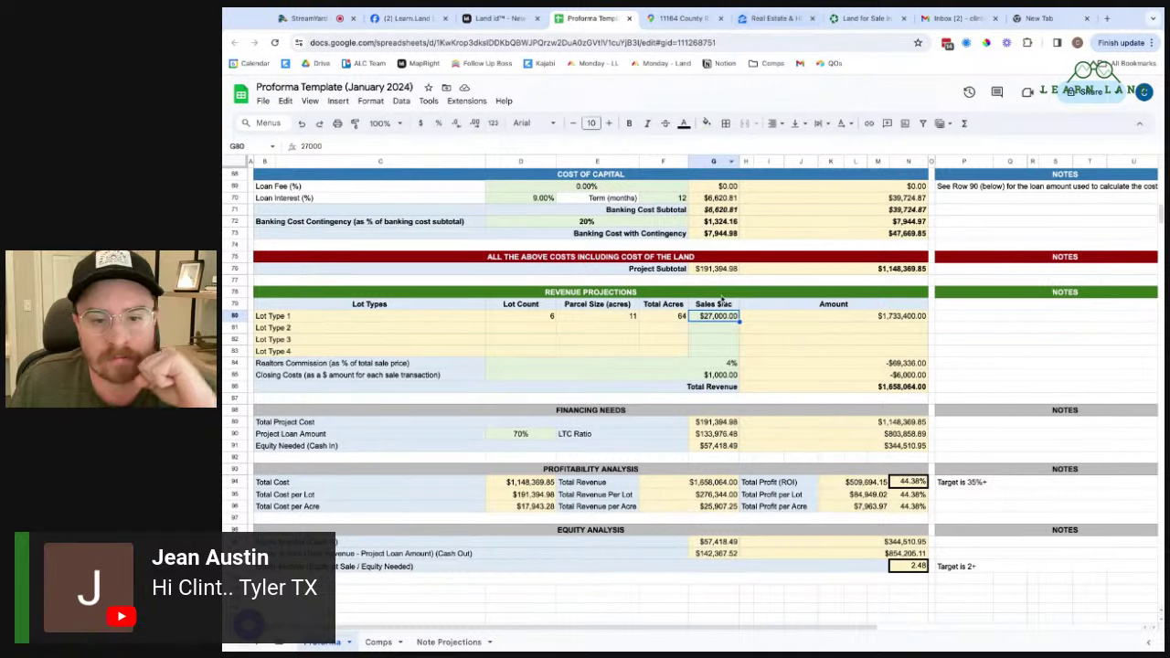
text(30000)
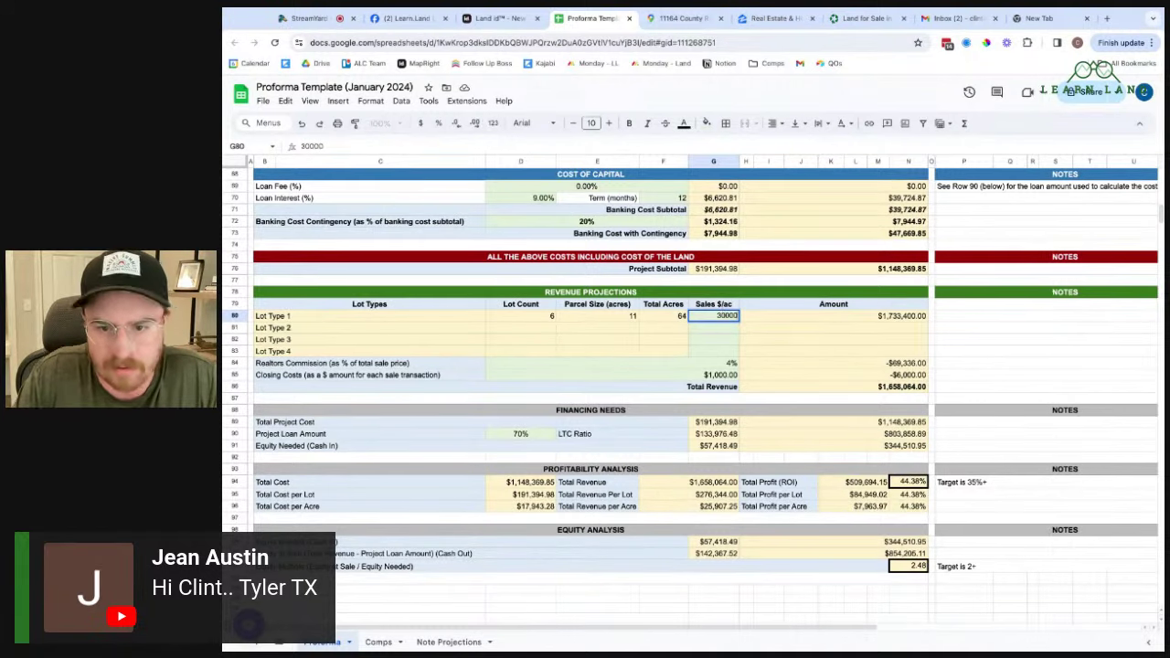
key(Return)
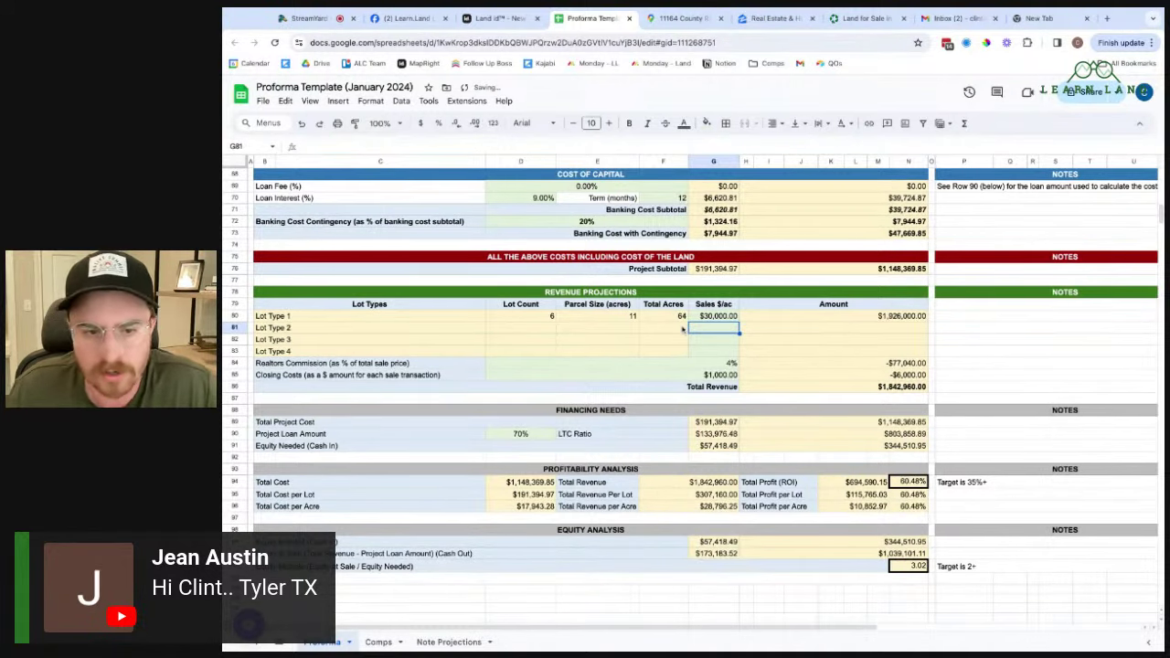
- Set the Cost of Land to 1100000 in the proforma
scroll(777, 311, up, 10)
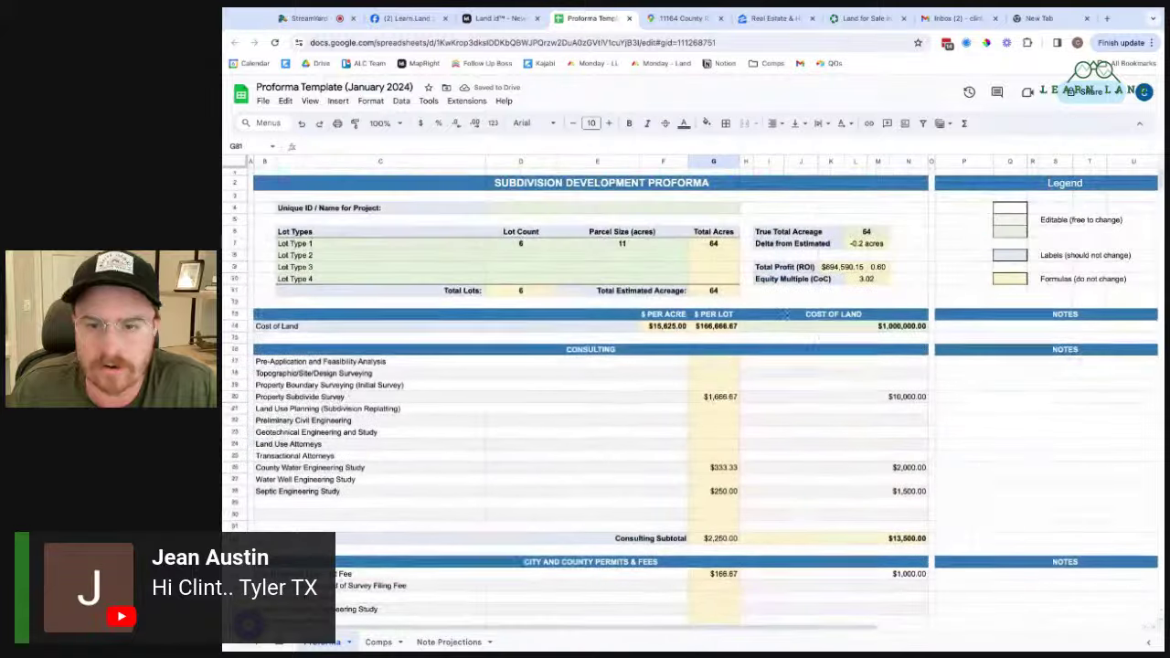
click(826, 331)
text(1,100,)
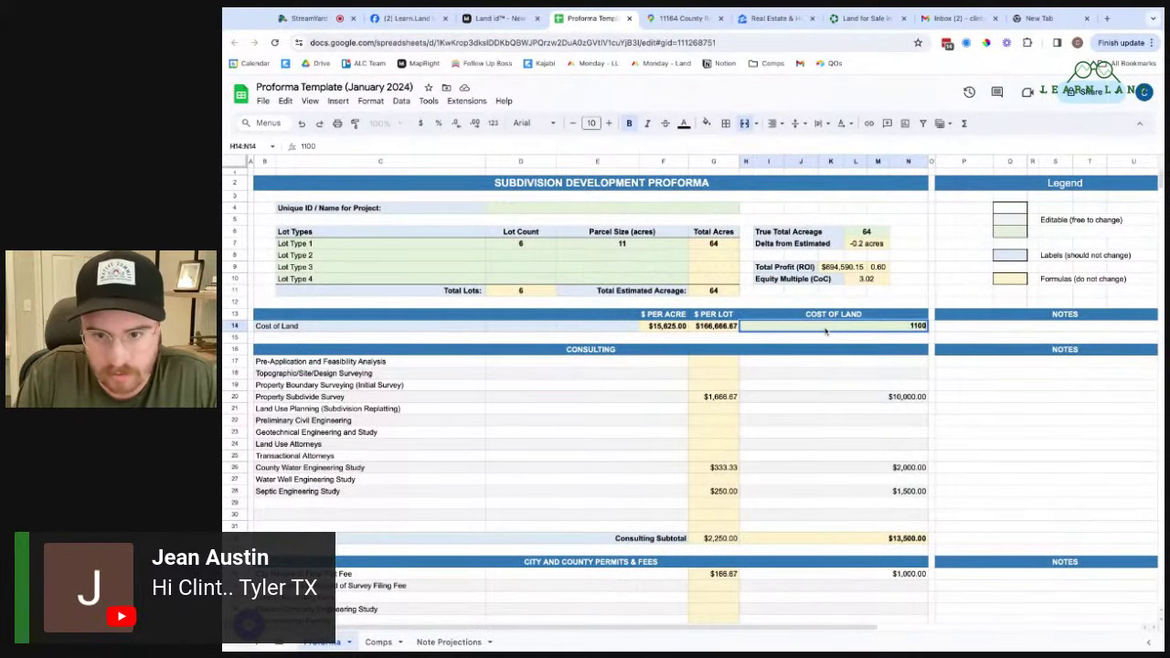
text(0000)
key(Return)
scroll(851, 347, down, 15)
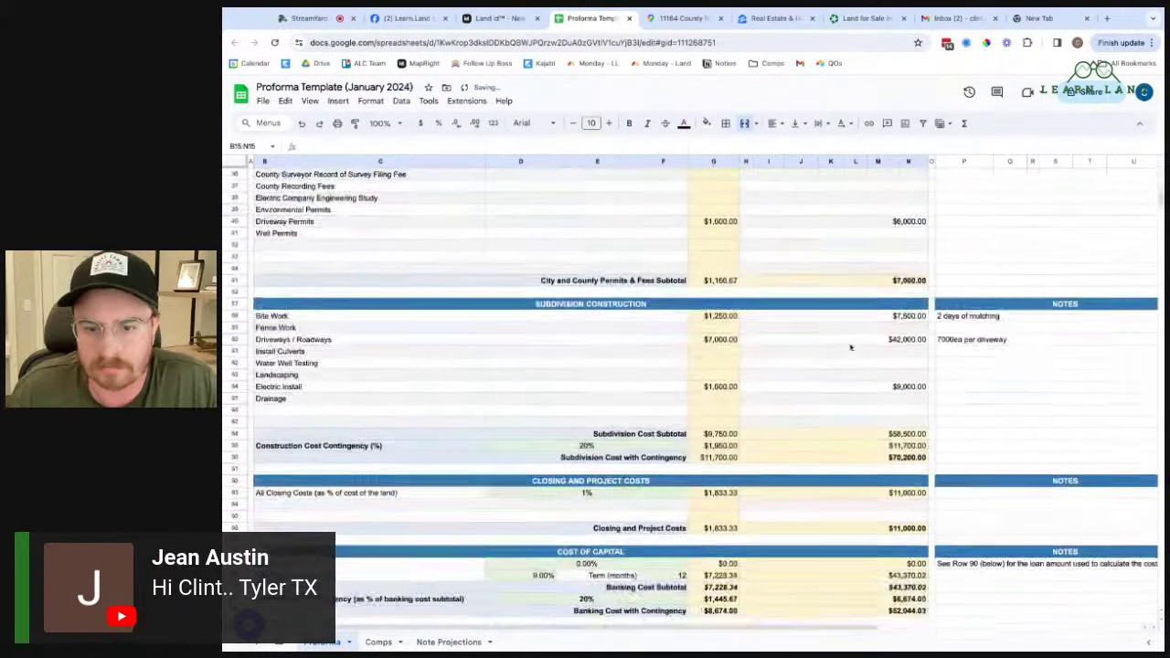
- Set the Cost of Land to 1200000 and check the ROI and equity multiple against their targets
scroll(850, 347, up, 15)
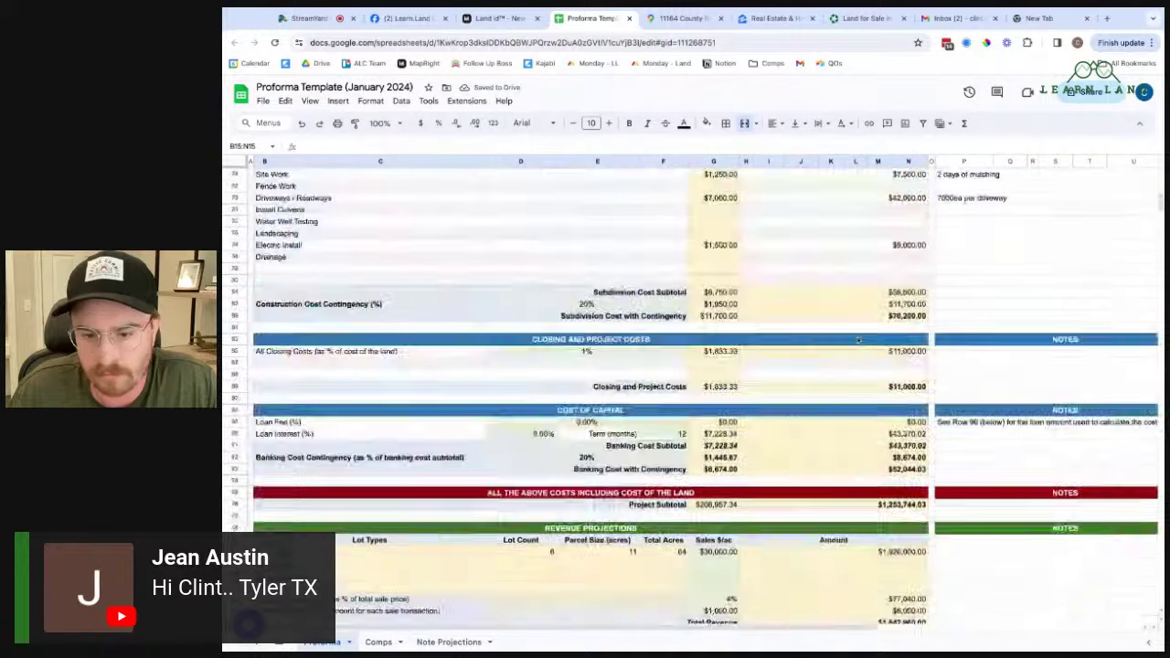
click(873, 332)
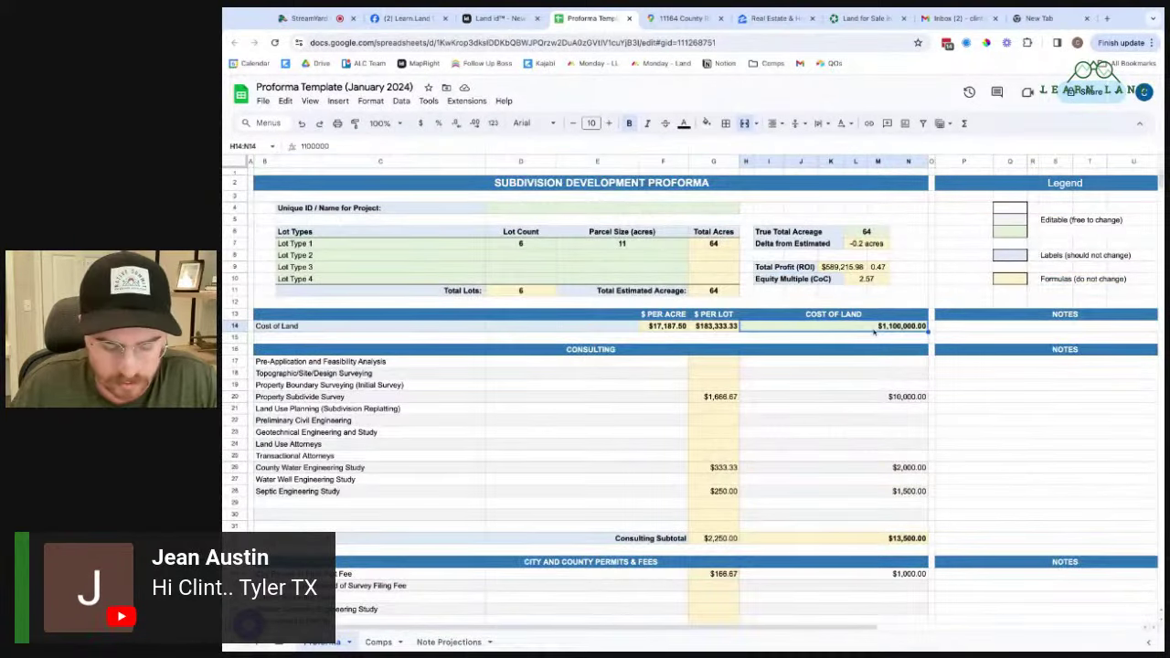
text(1,200,0)
text(000)
key(Return)
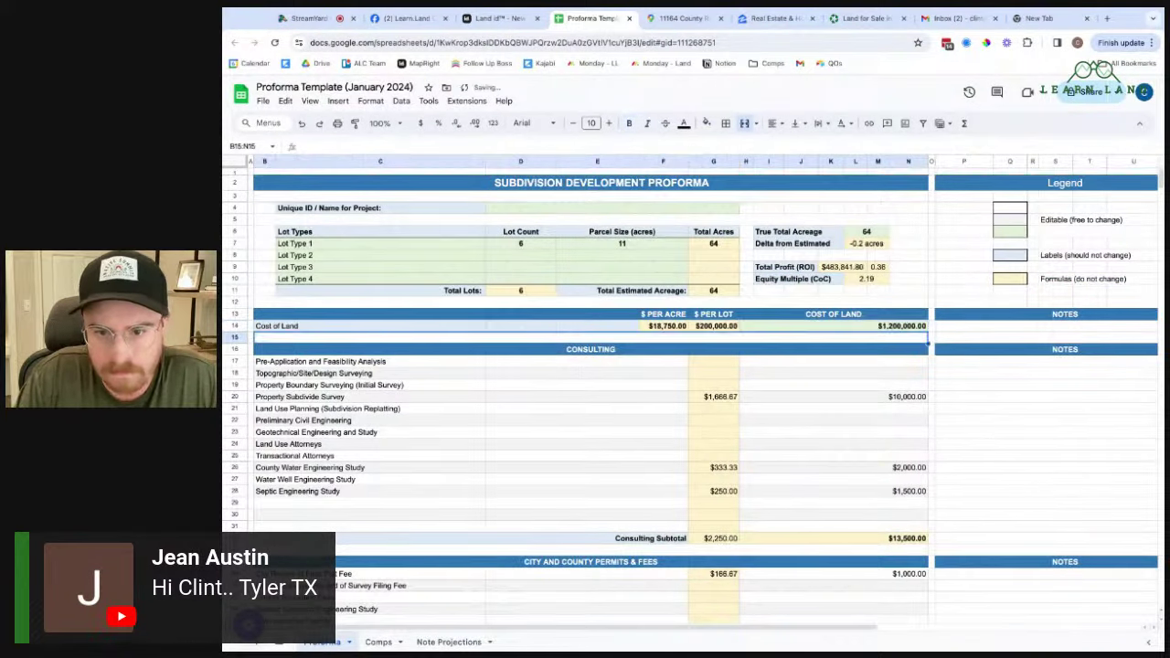
scroll(865, 435, down, 15)
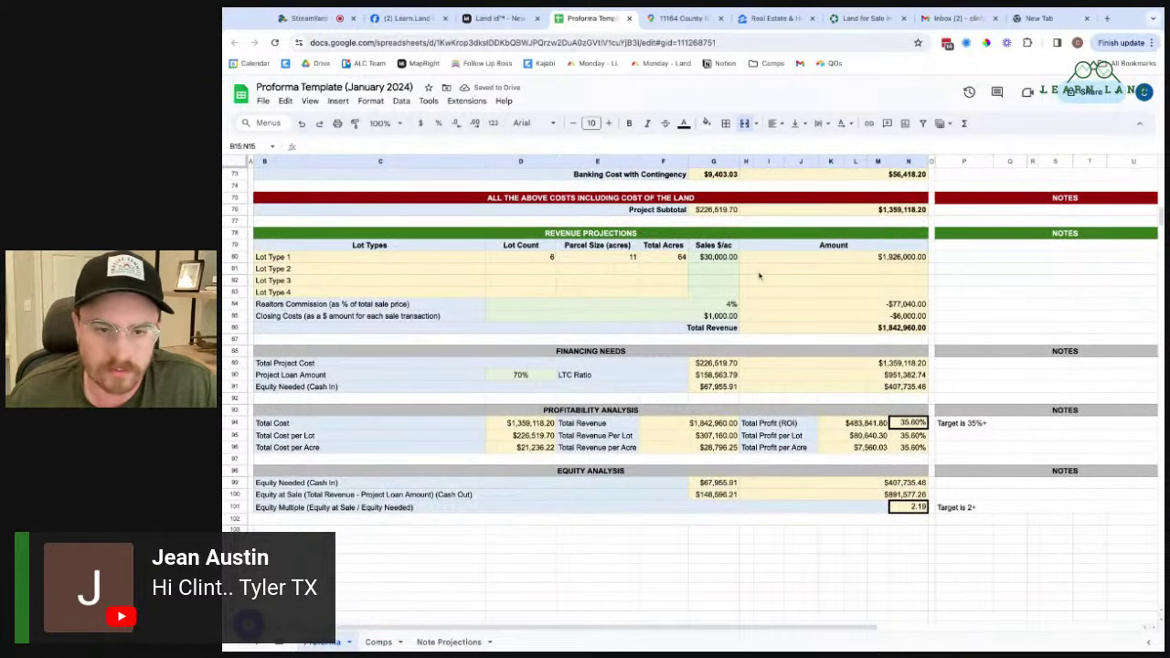
- Compare the Lot Type 1 sales price per acre with the Cost of Land
click(723, 257)
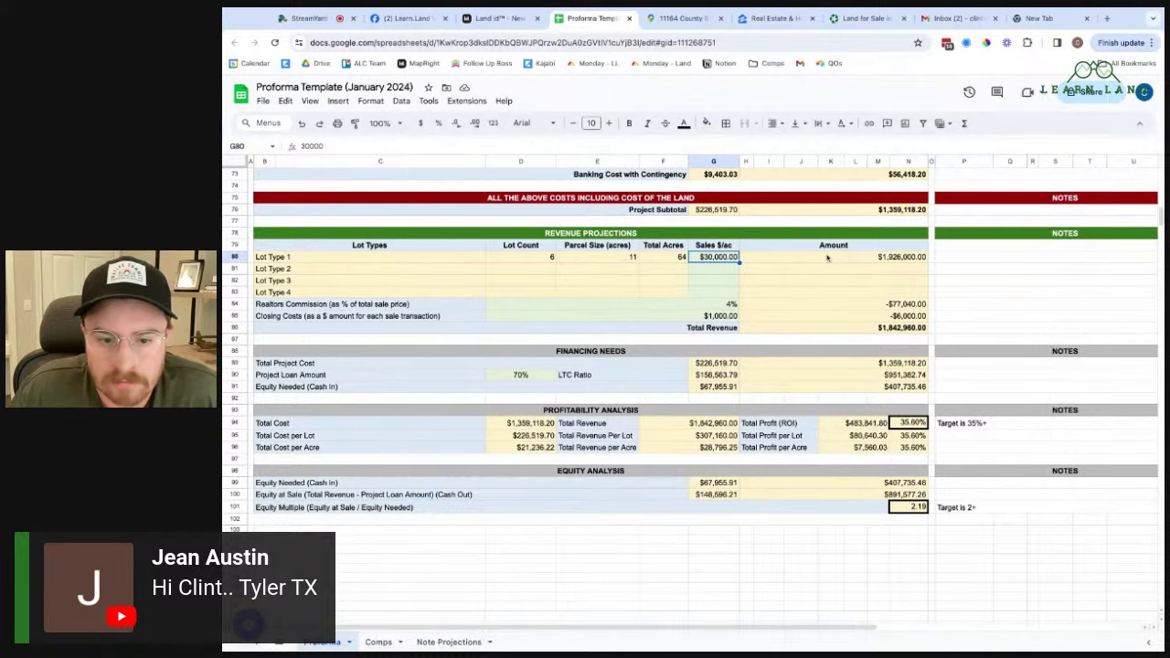
scroll(827, 258, up, 15)
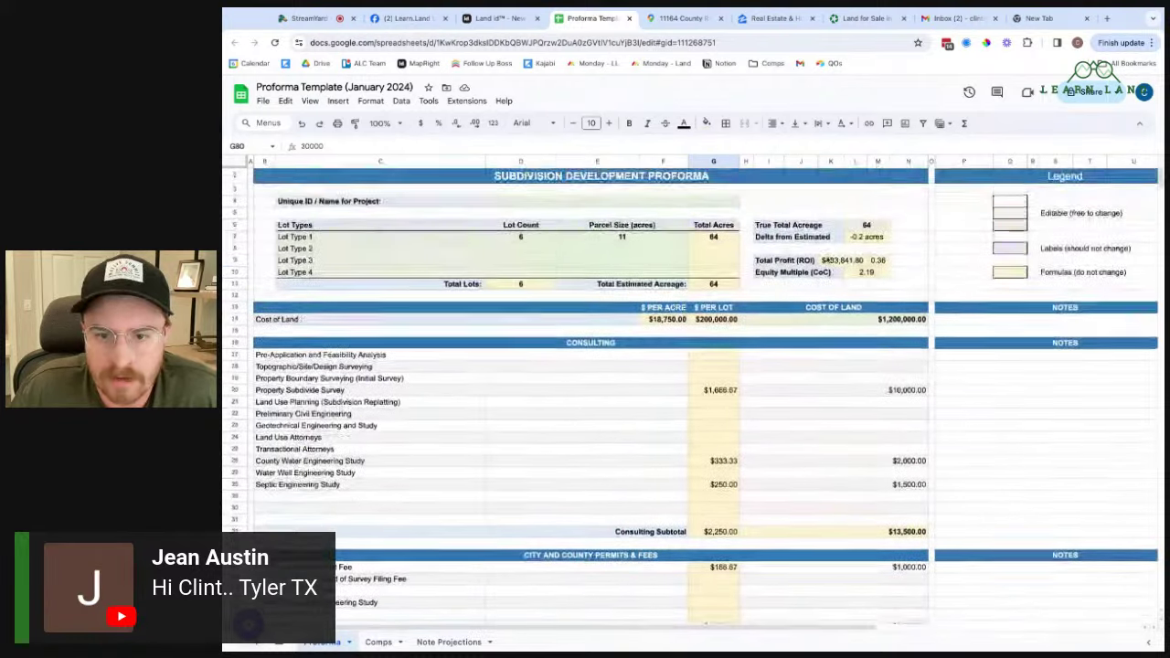
click(878, 327)
scroll(578, 391, down, 13)
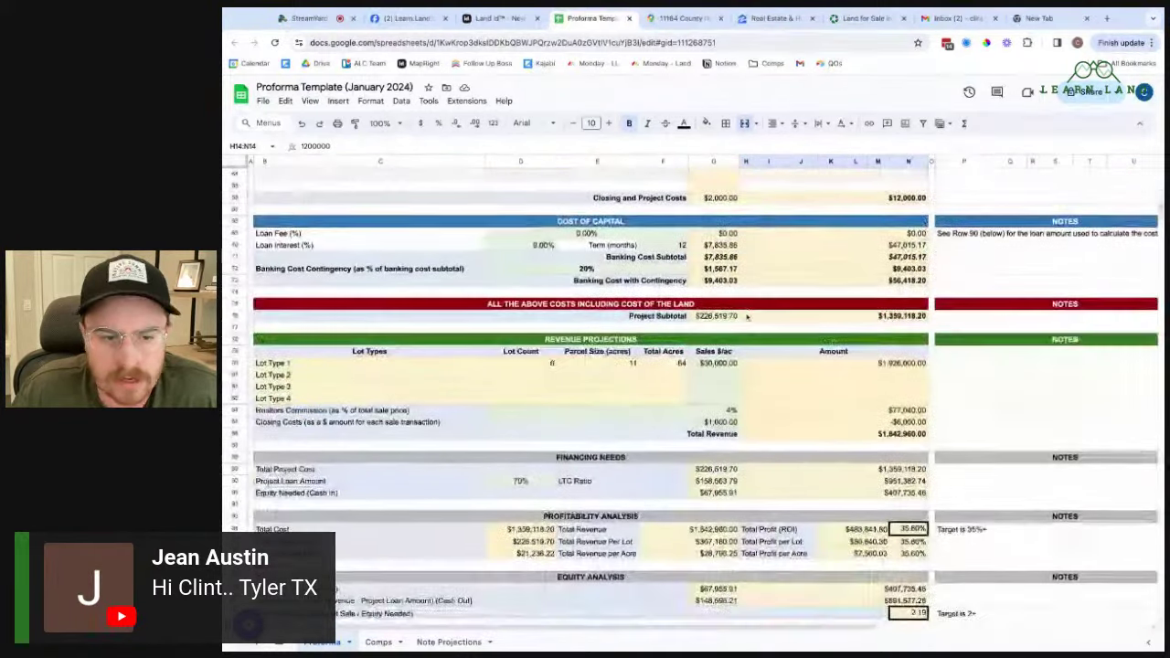
click(719, 363)
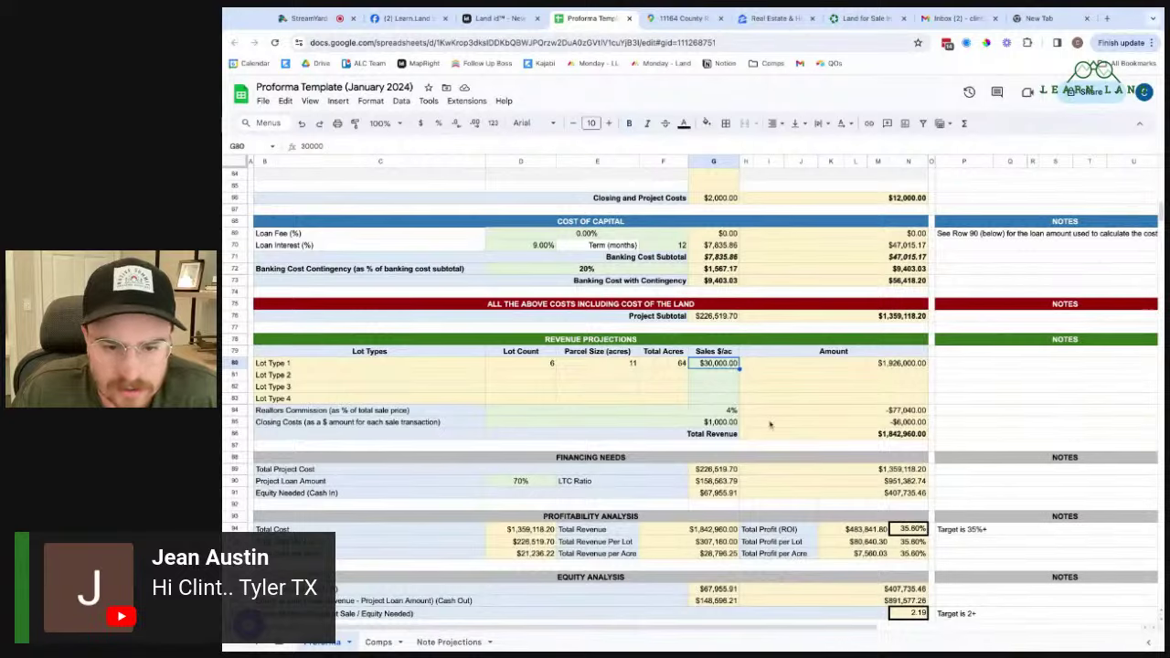
- Set the LTC ratio of the Project Loan Amount to 85%
scroll(526, 418, down, 2)
click(521, 421)
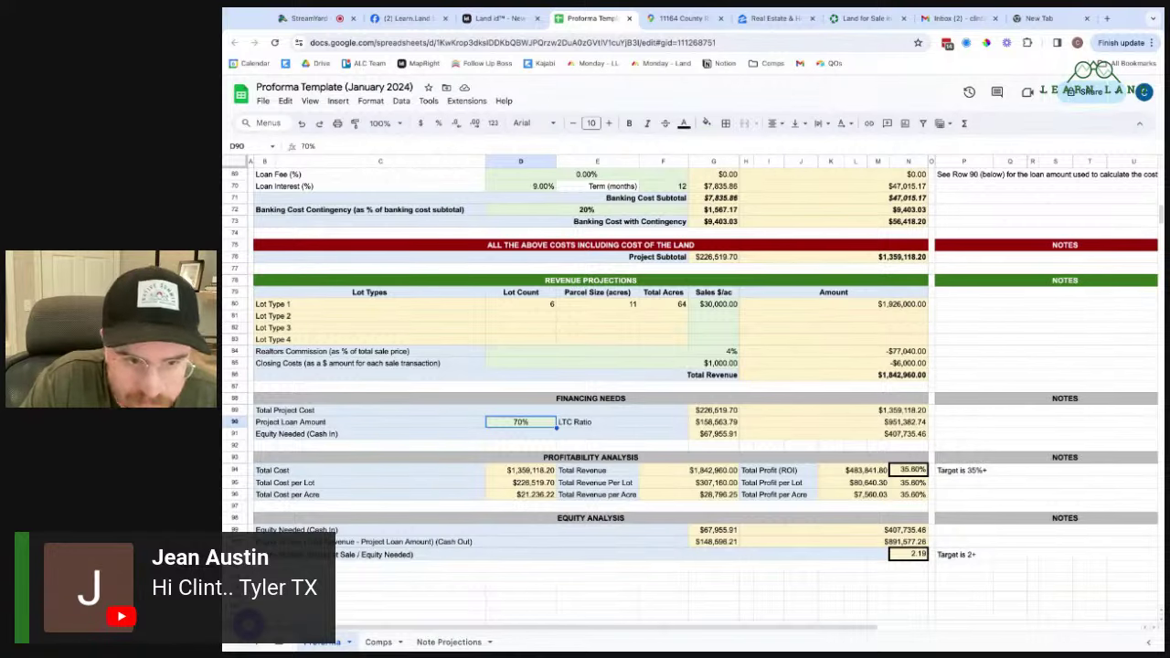
text(85)
key(Return)
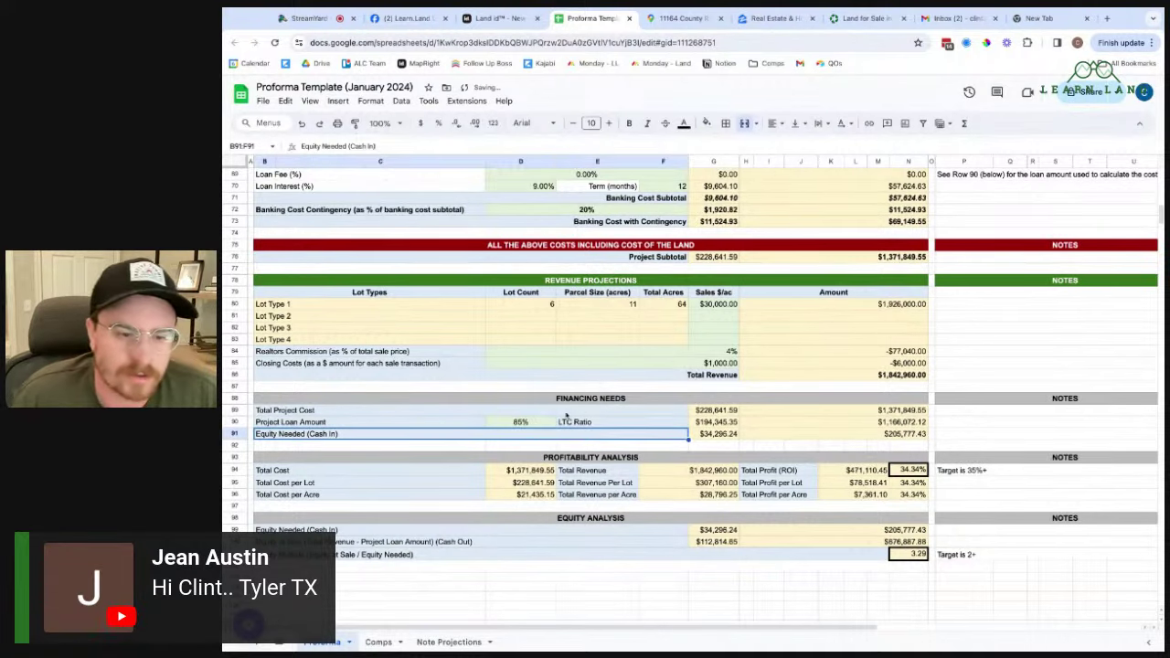
- Enlarge the sheet to 150% and review the equity needed, equity at sale and equity multiple in the Equity Analysis
click(521, 422)
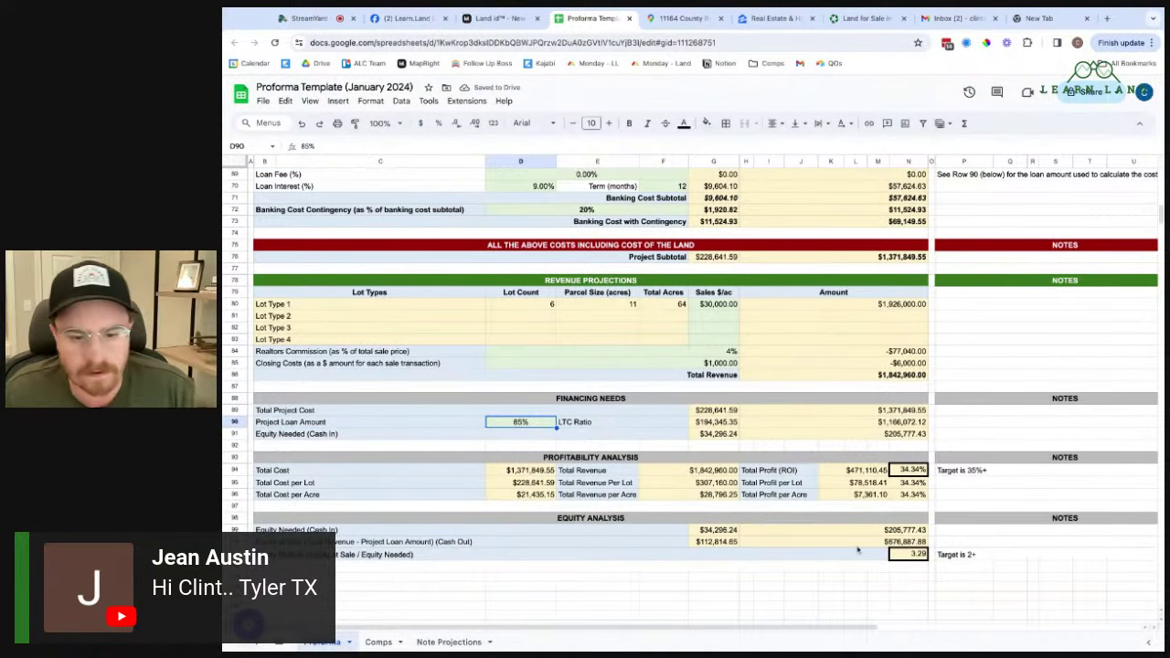
scroll(860, 544, down, 2)
click(860, 472)
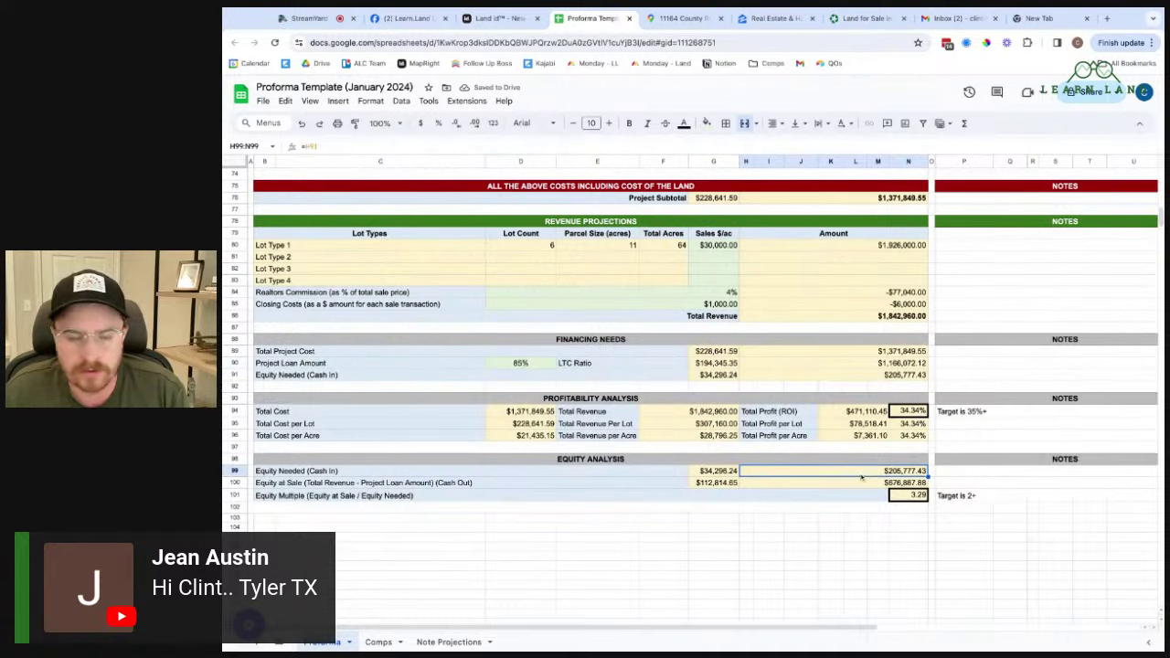
click(389, 123)
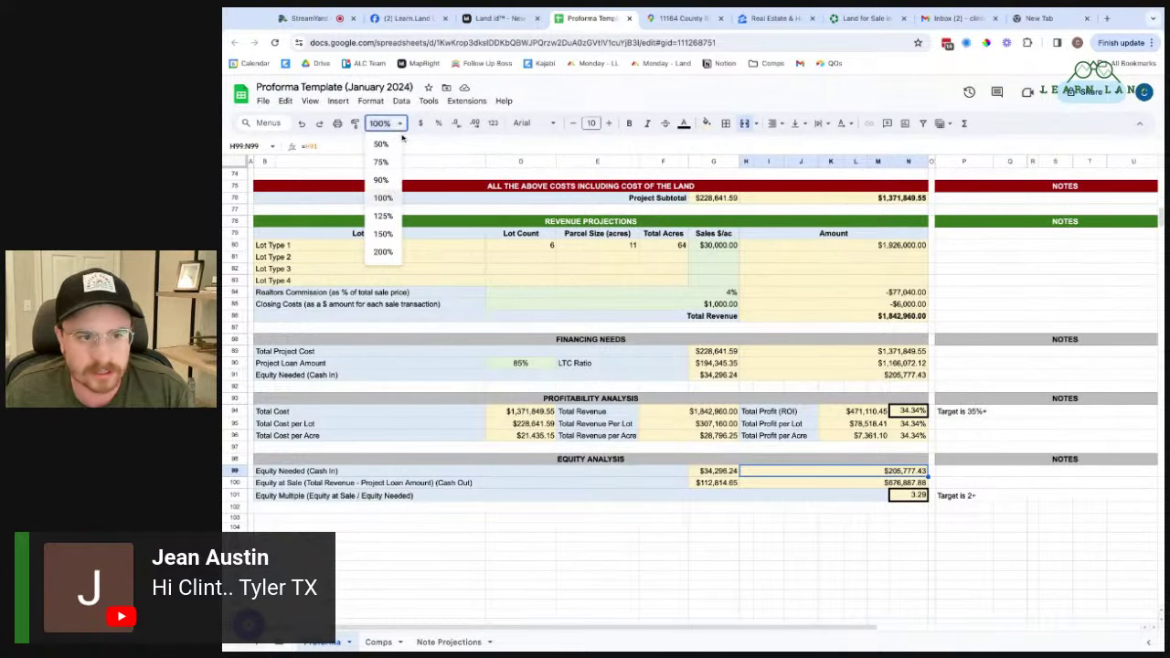
click(393, 241)
scroll(896, 397, down, 5)
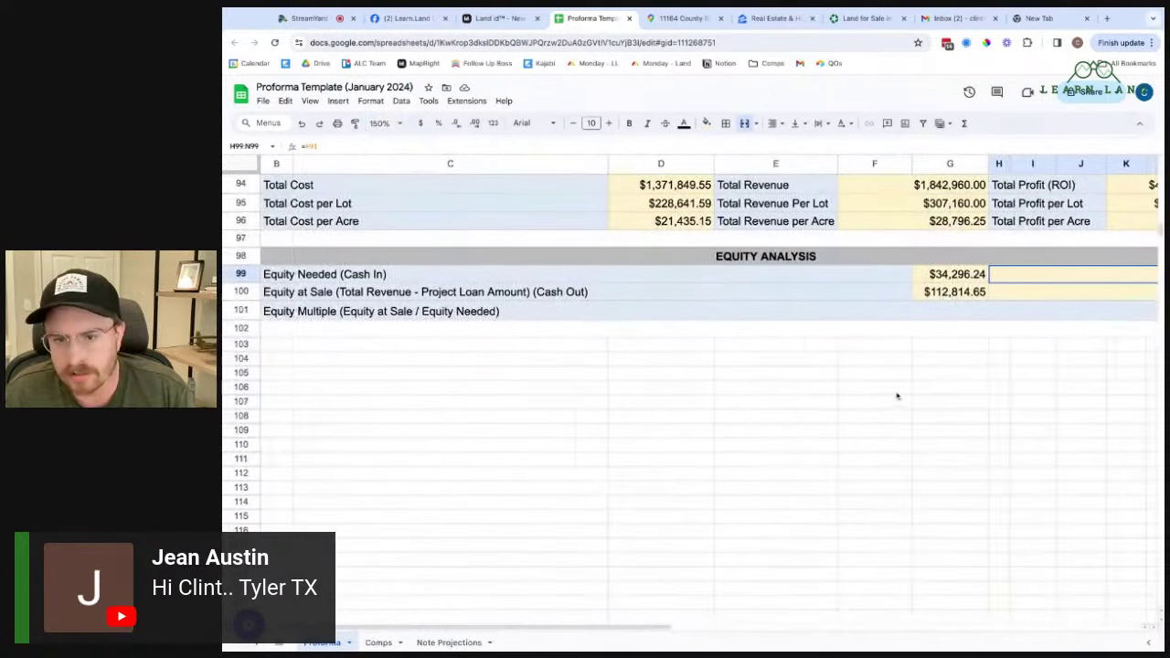
scroll(914, 334, right, 5)
scroll(878, 329, left, 1)
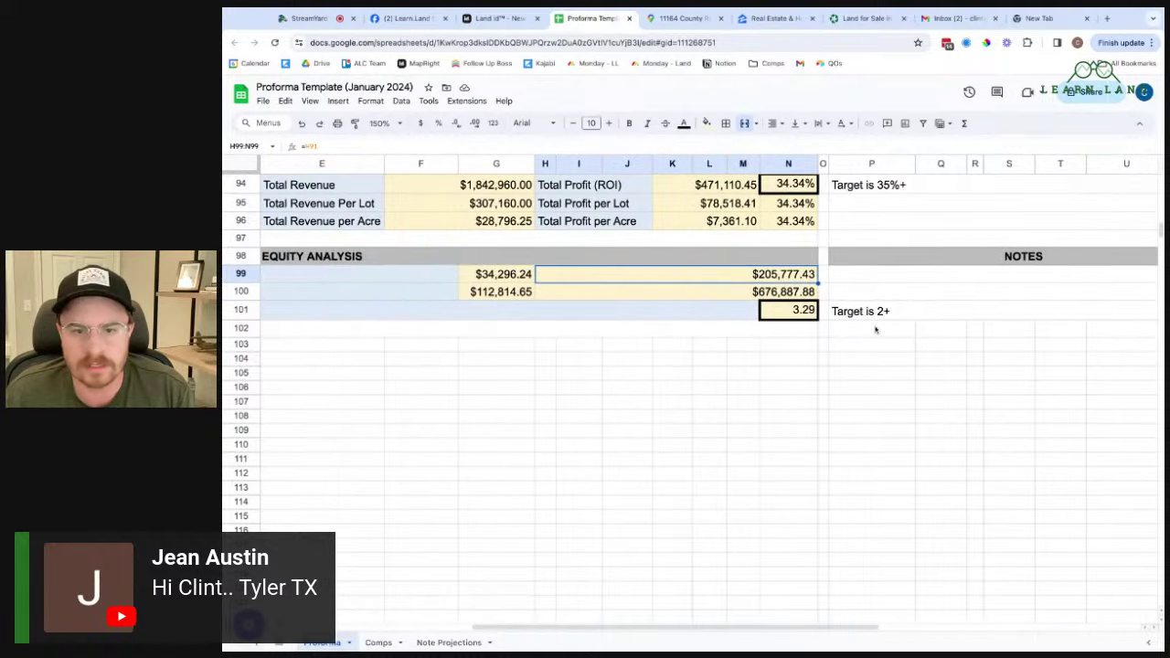
click(759, 291)
scroll(835, 299, up, 2)
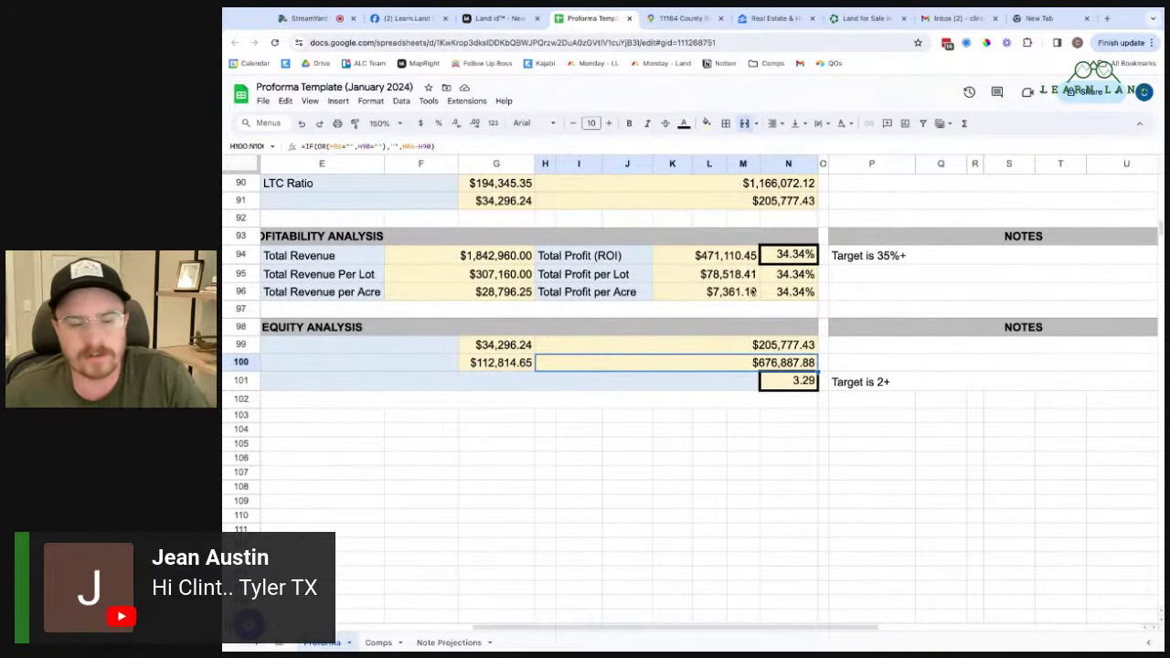
- Set the LTC ratio of the Project Loan Amount to 60%
scroll(835, 302, left, 4)
scroll(835, 303, up, 1)
click(670, 222)
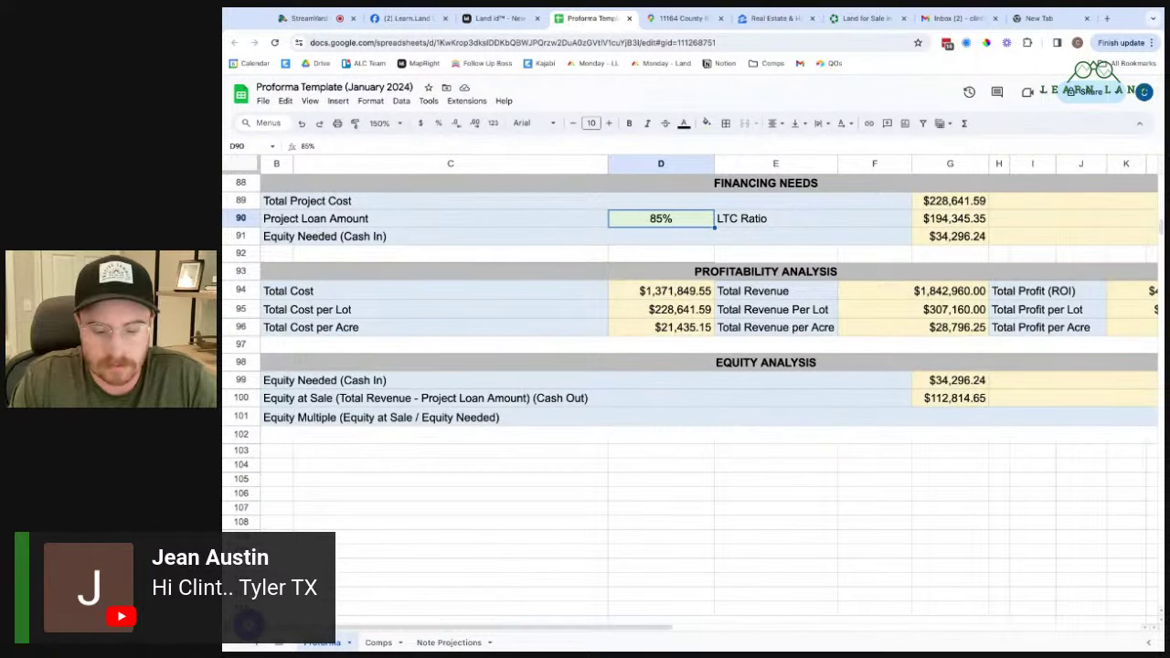
text(60)
key(Return)
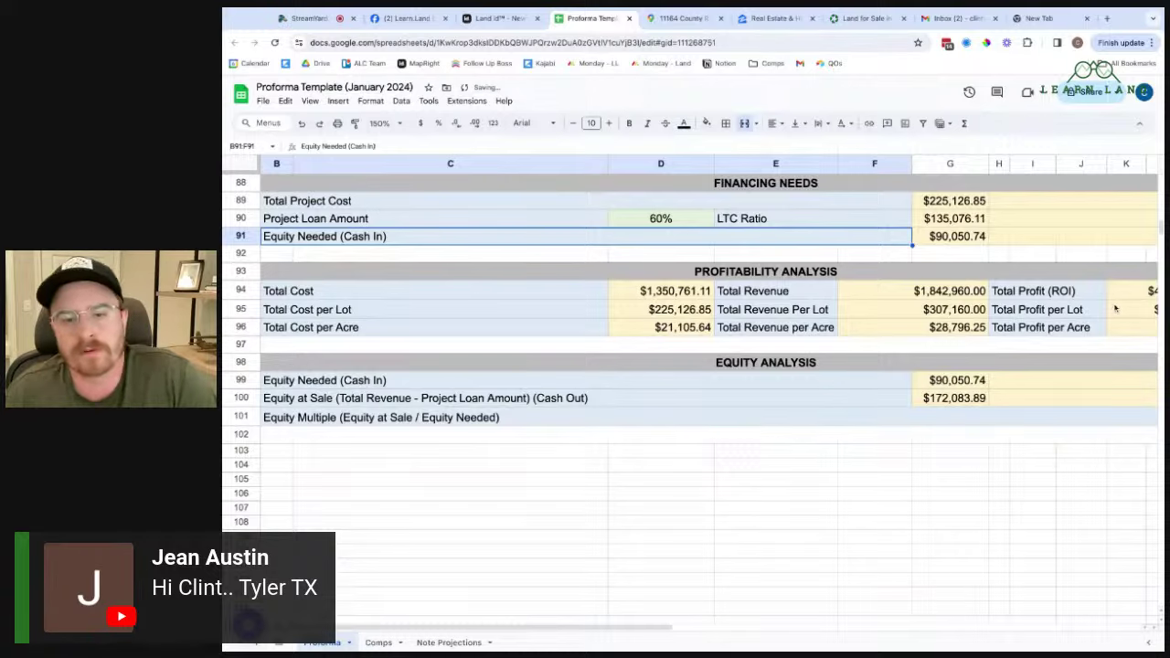
- Check the recalculated equity needed, equity multiple and ROI against the target notes
scroll(1106, 308, right, 4)
click(762, 383)
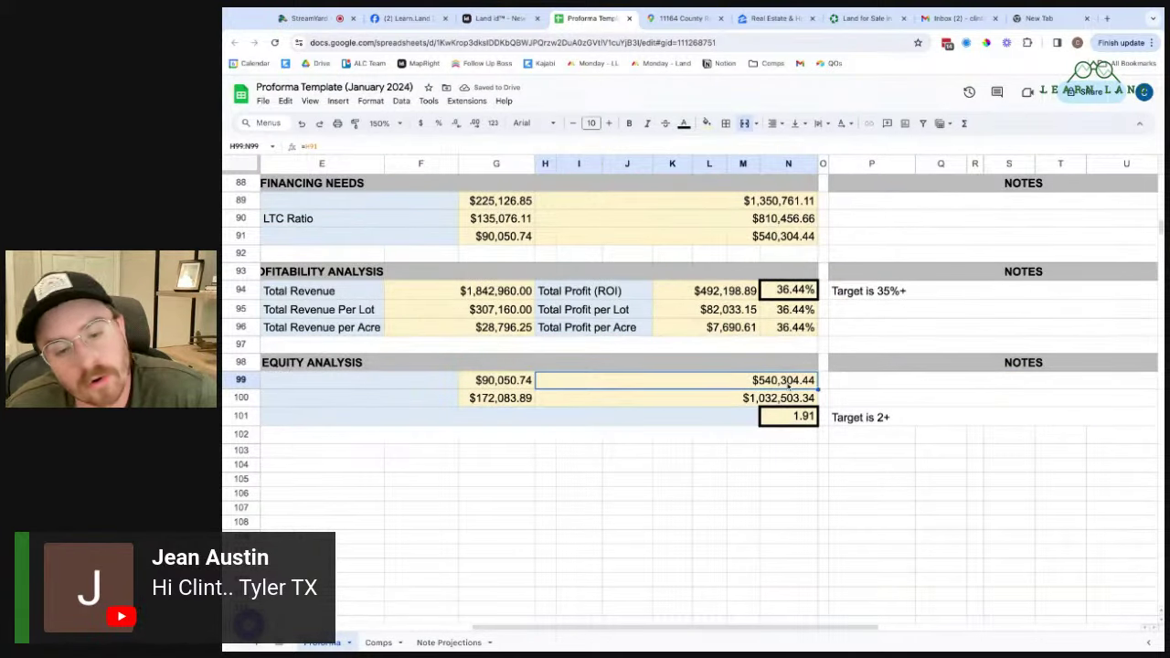
scroll(788, 386, left, 4)
scroll(788, 386, right, 2)
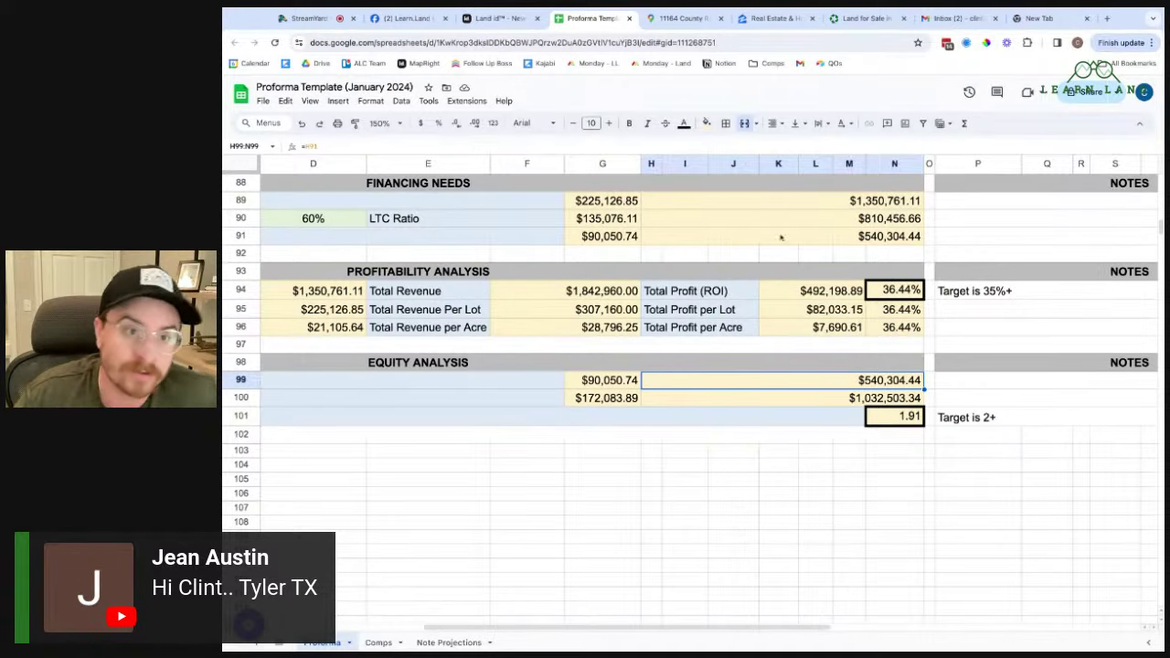
- Switch to the Land id map and examine the tract's Old Omen Rd frontage strip and the neighbouring flood zone
click(498, 18)
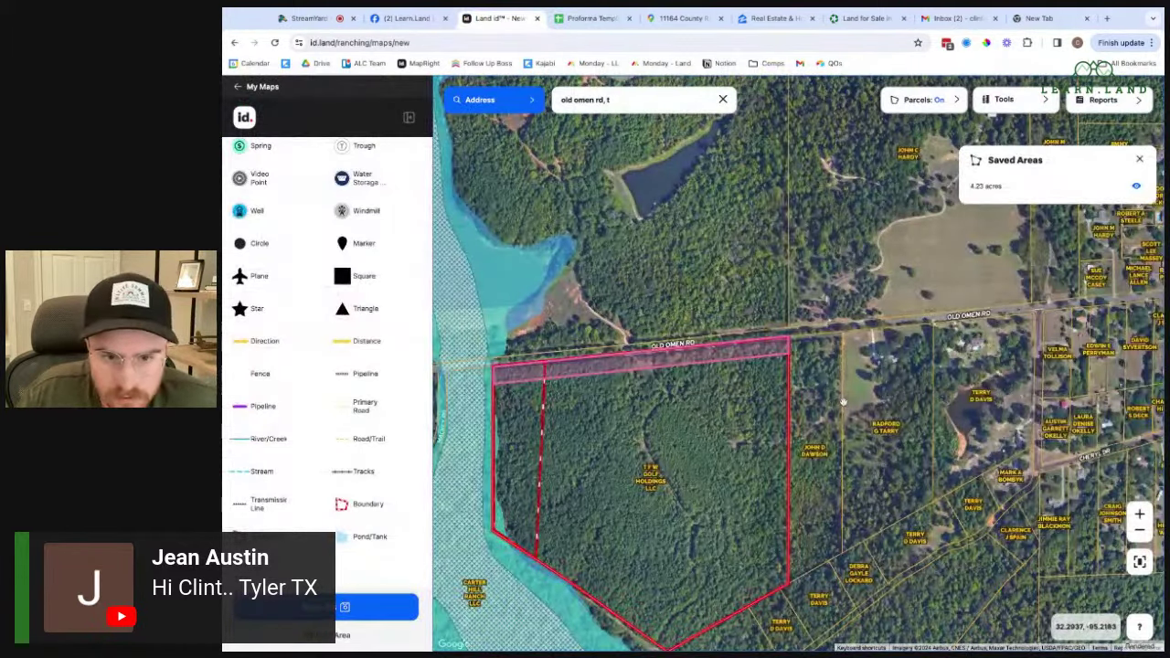
scroll(646, 335, up, 3)
scroll(631, 346, down, 1)
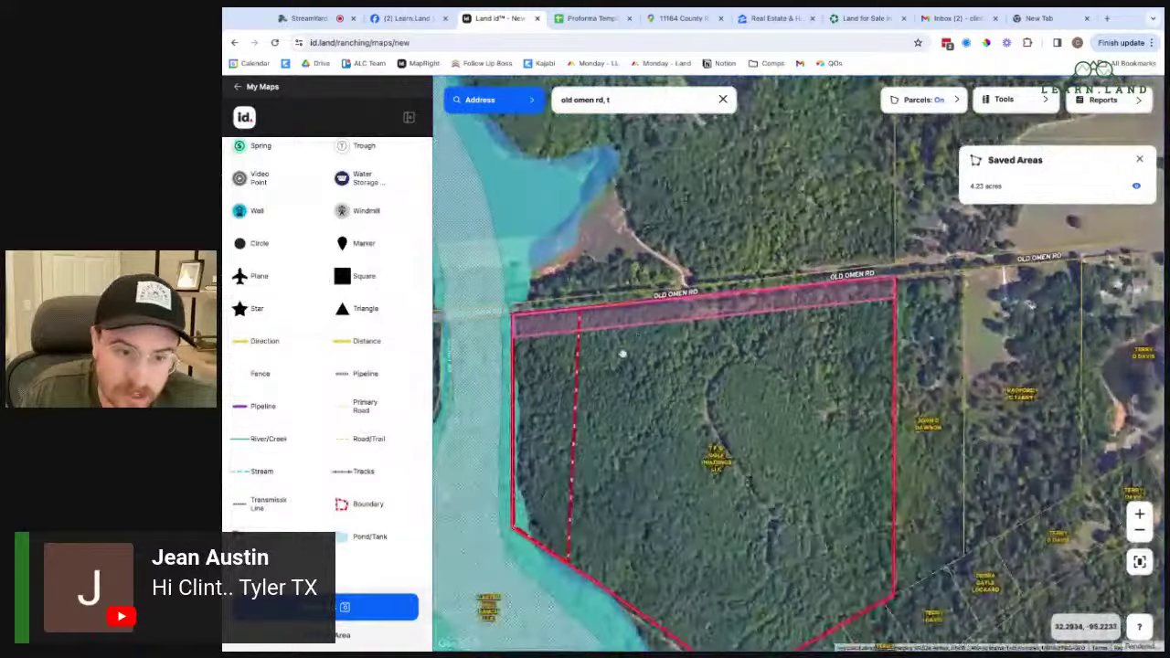
scroll(622, 353, up, 4)
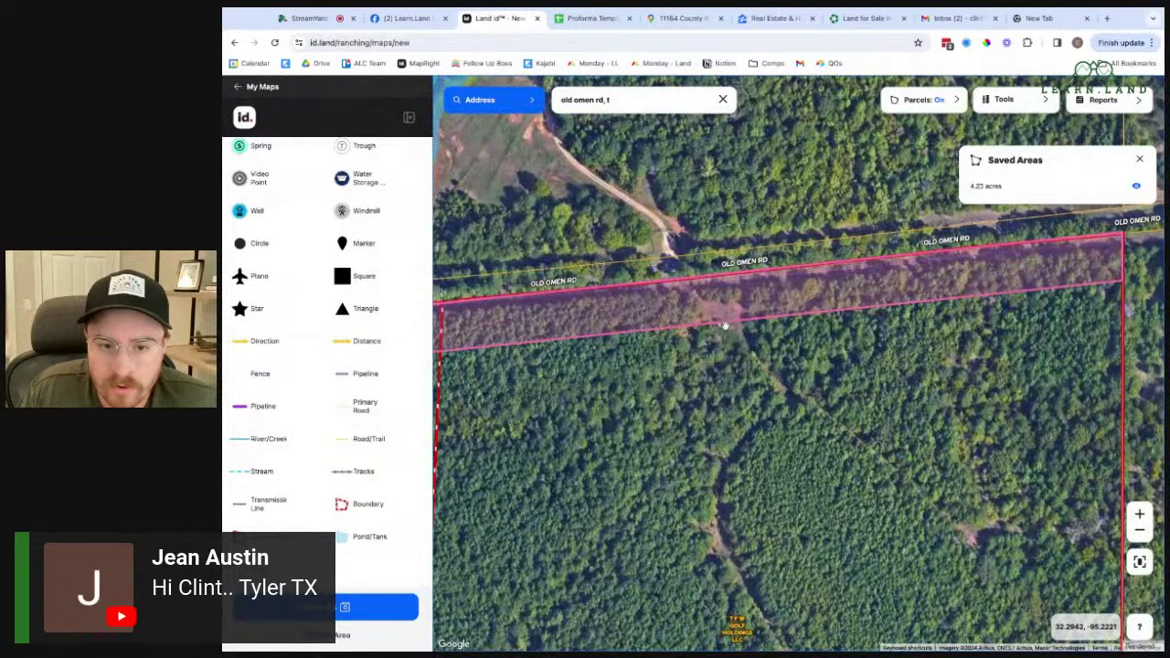
scroll(900, 340, down, 3)
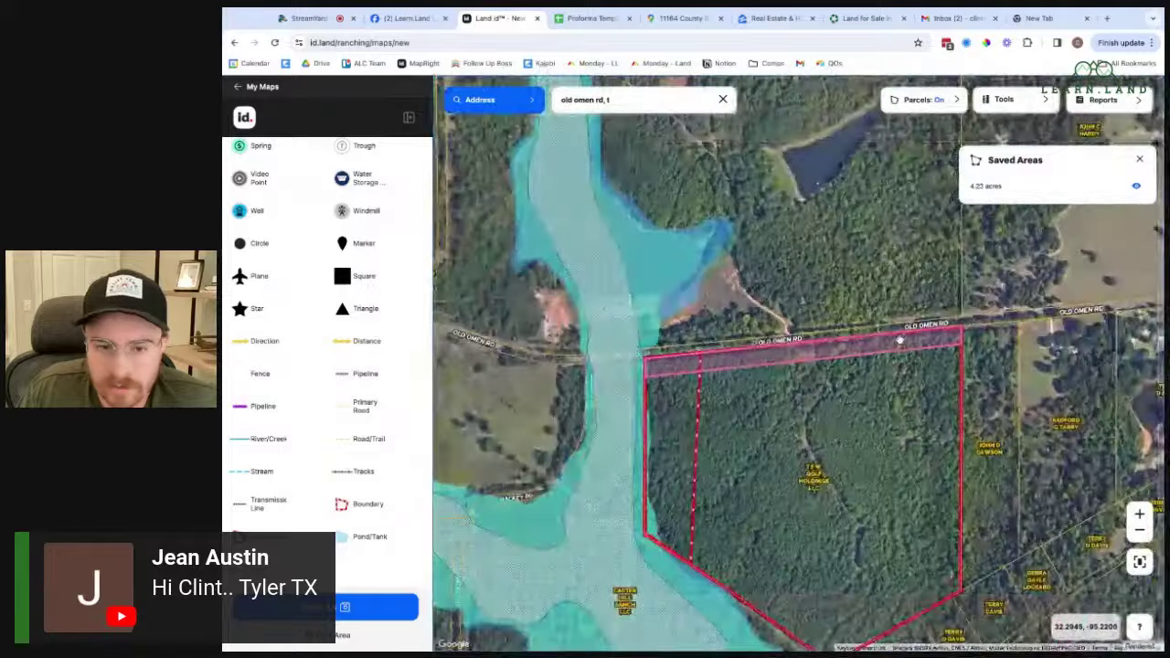
scroll(899, 341, down, 2)
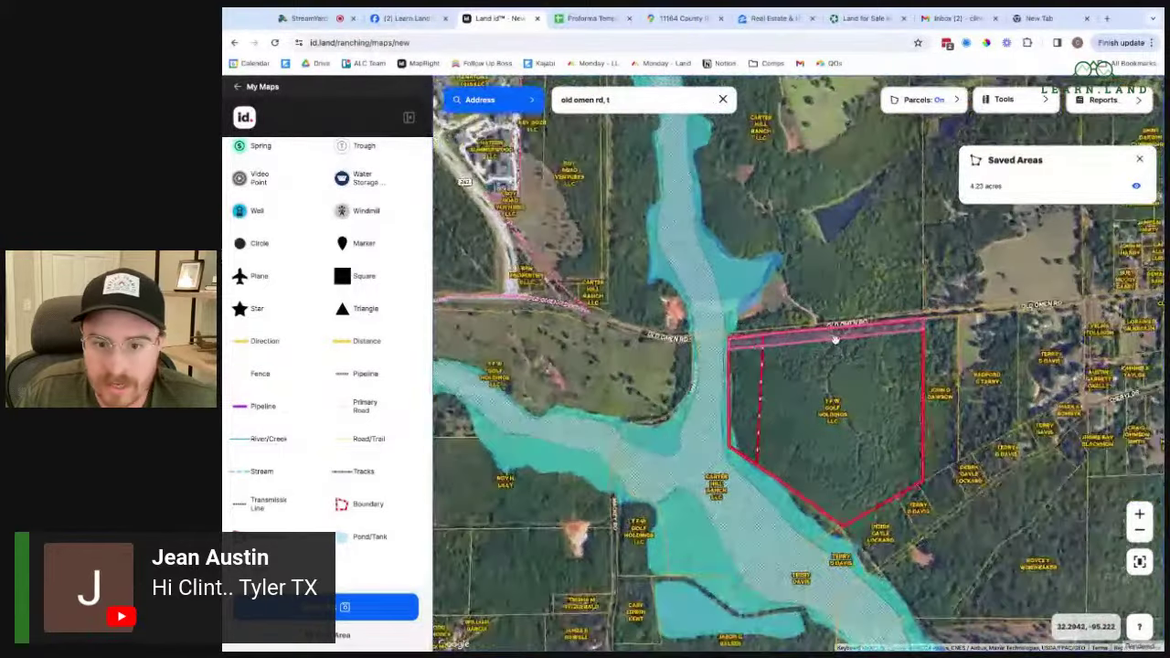
scroll(846, 311, up, 2)
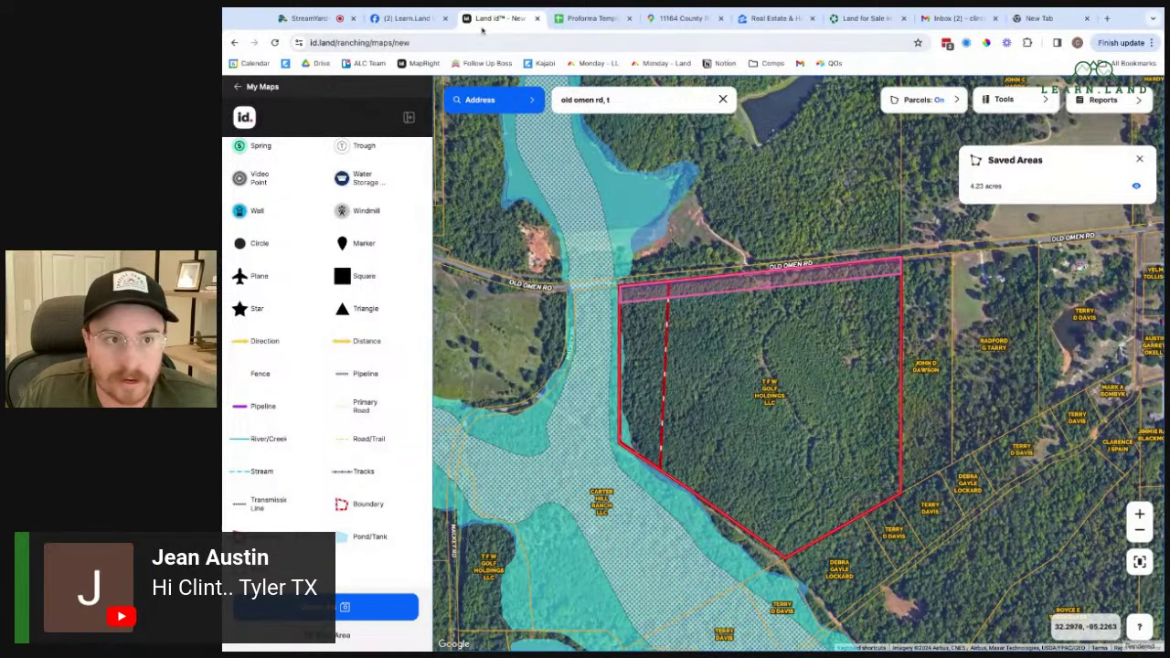
- Return to the proforma sheet and set the LTC ratio of the Project Loan Amount to 75%
click(585, 18)
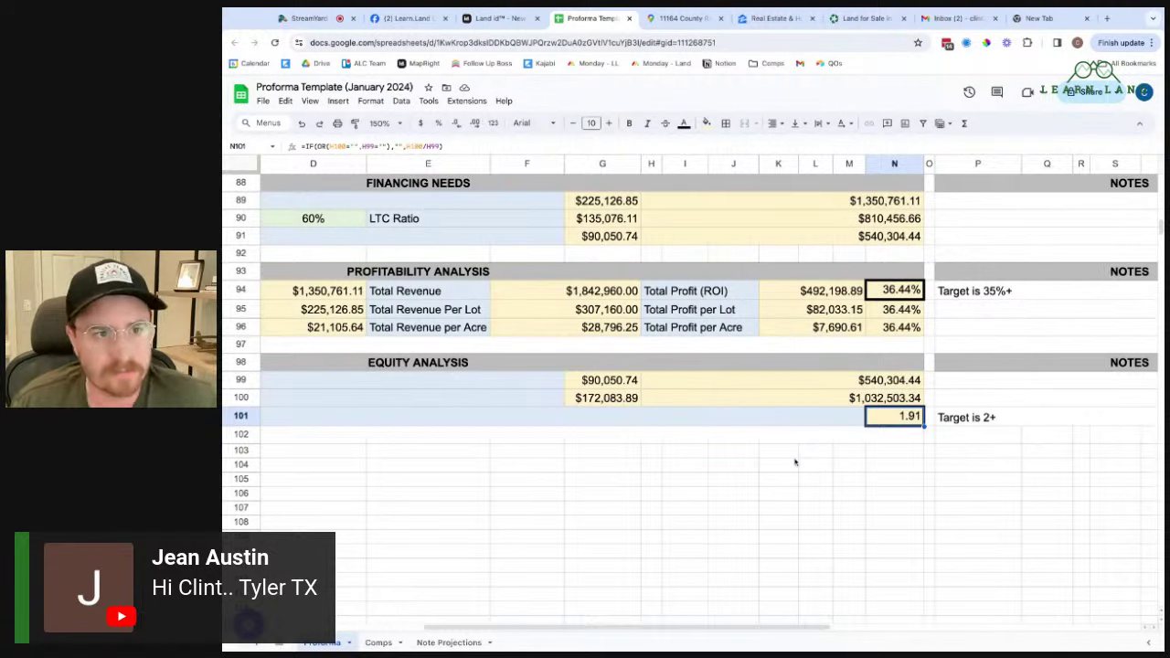
scroll(748, 292, up, 3)
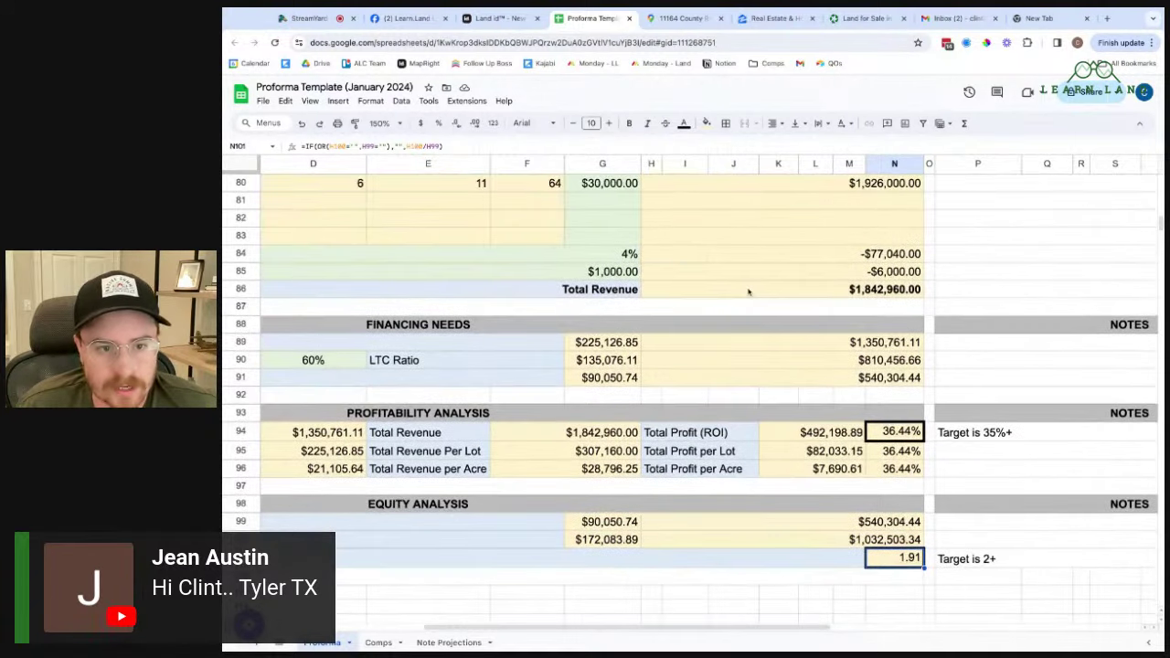
double_click(601, 203)
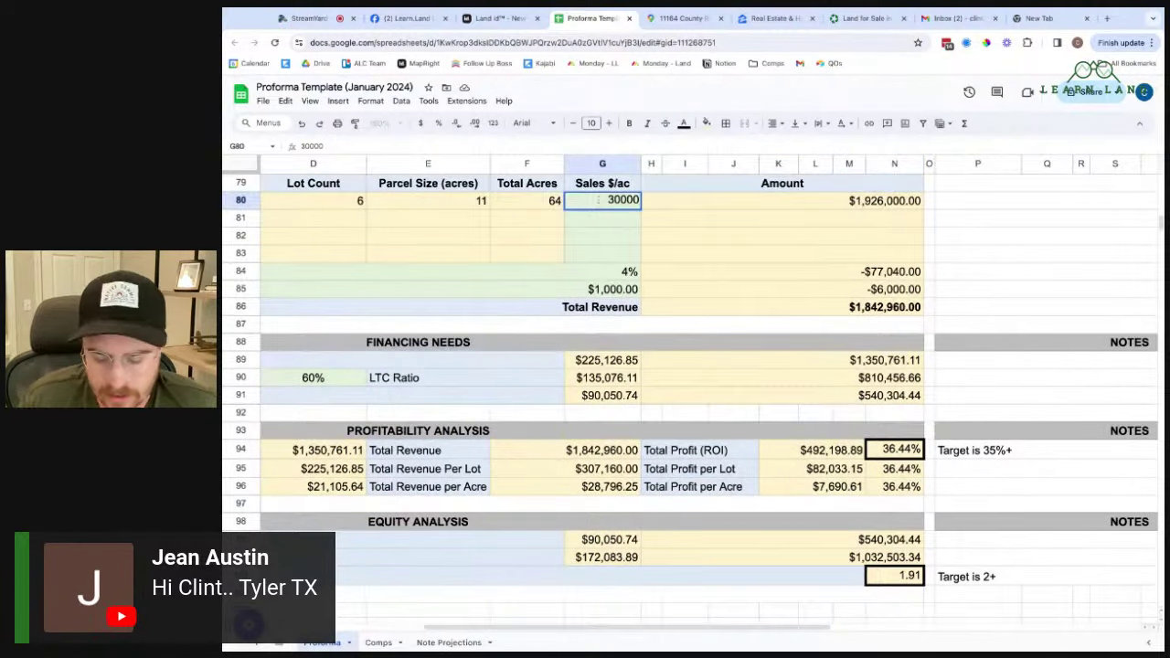
key(Return)
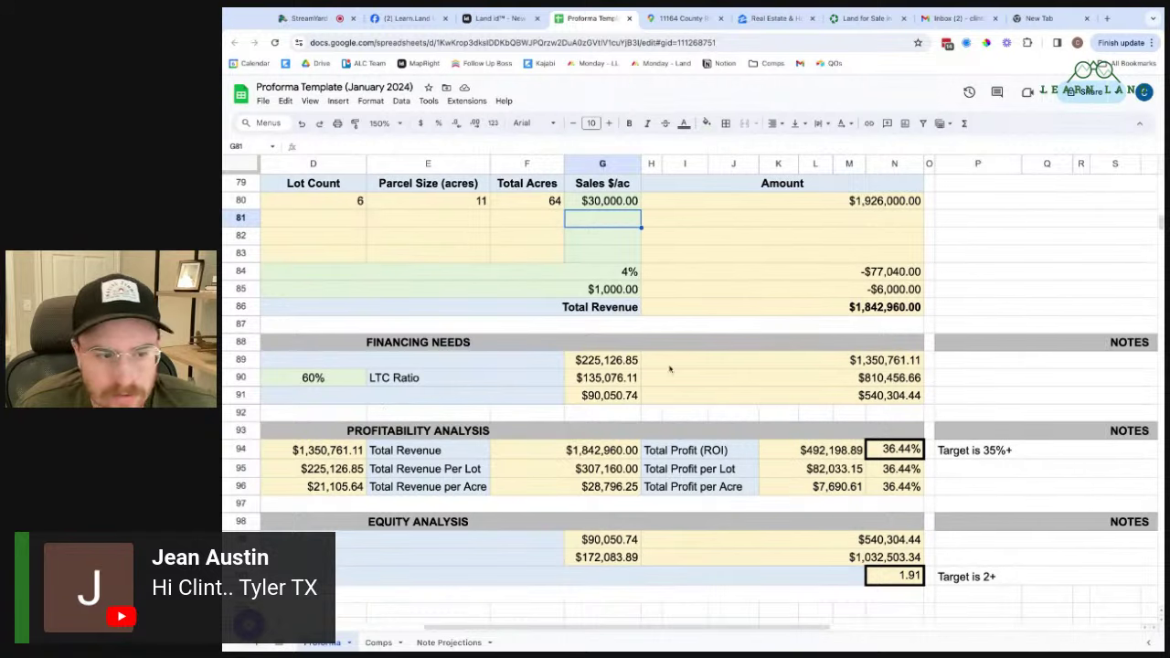
click(334, 380)
text(75)
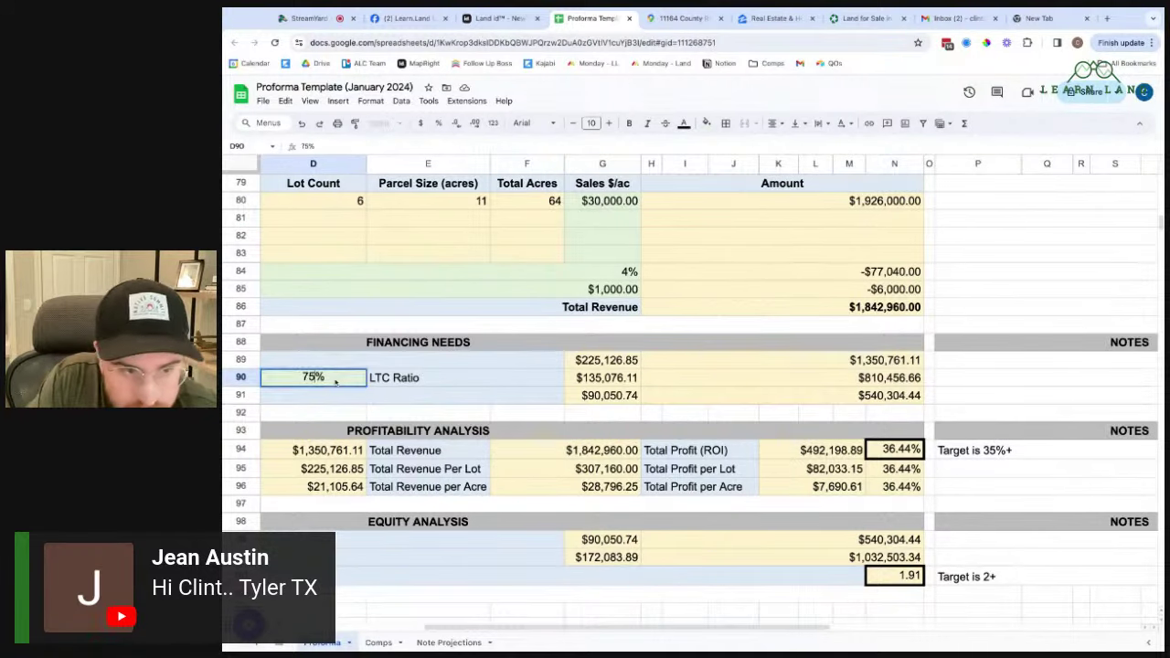
key(Return)
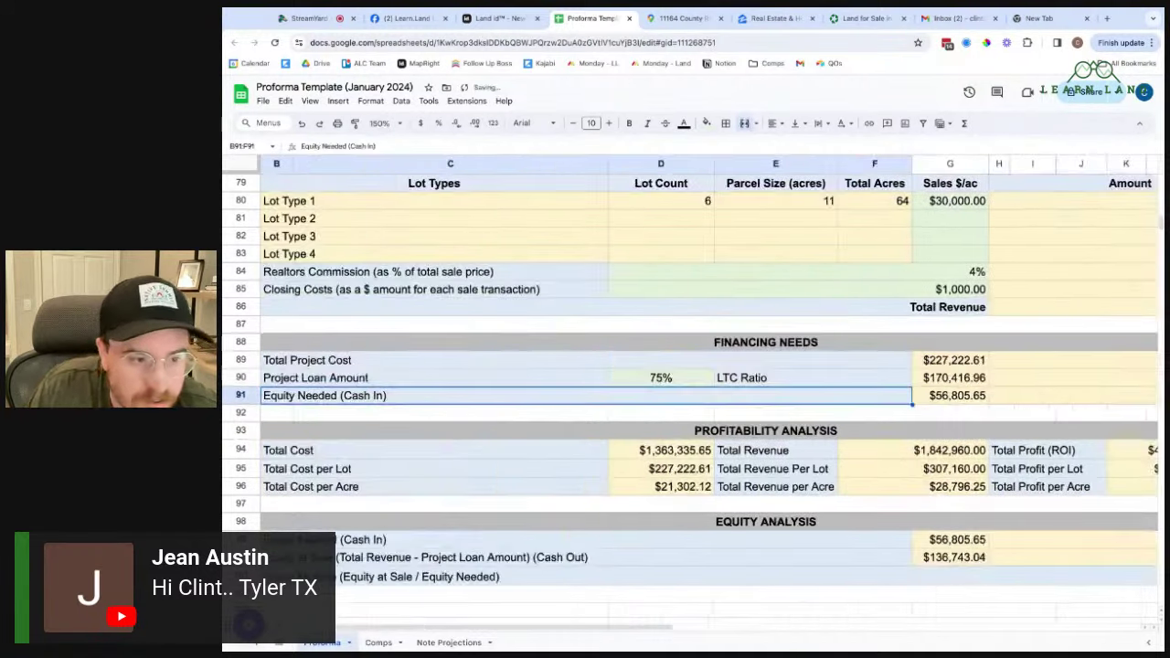
click(677, 384)
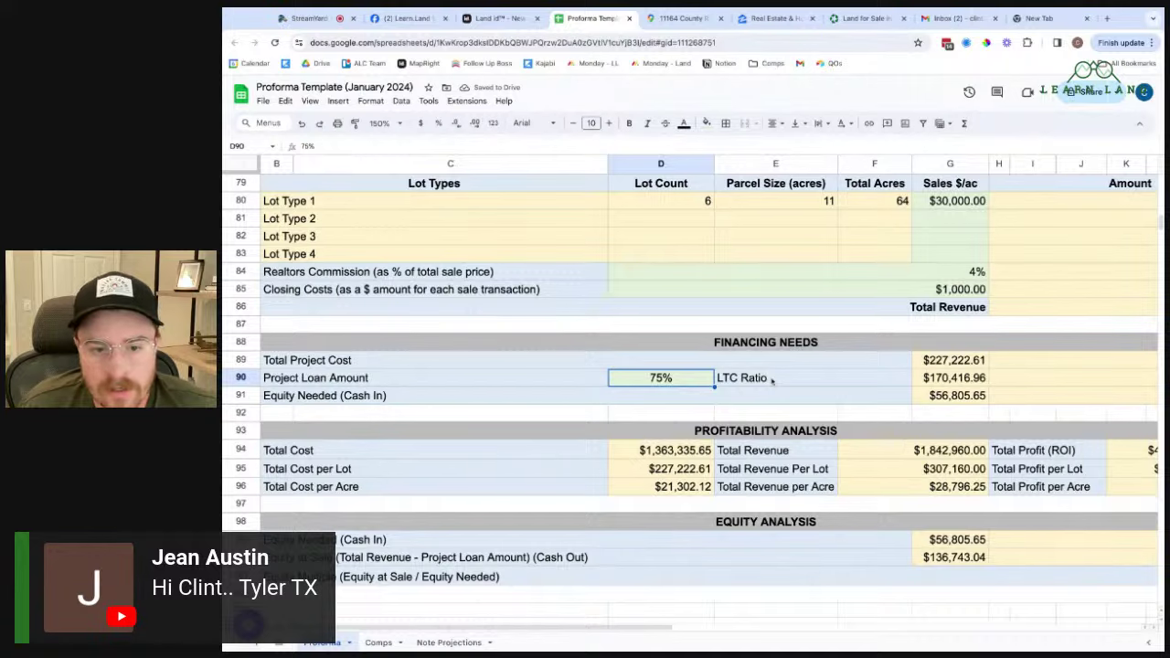
- Review the recalculated equity needed, equity at sale and equity multiple in the Equity Analysis against the target note
scroll(773, 384, right, 5)
scroll(774, 380, left, 3)
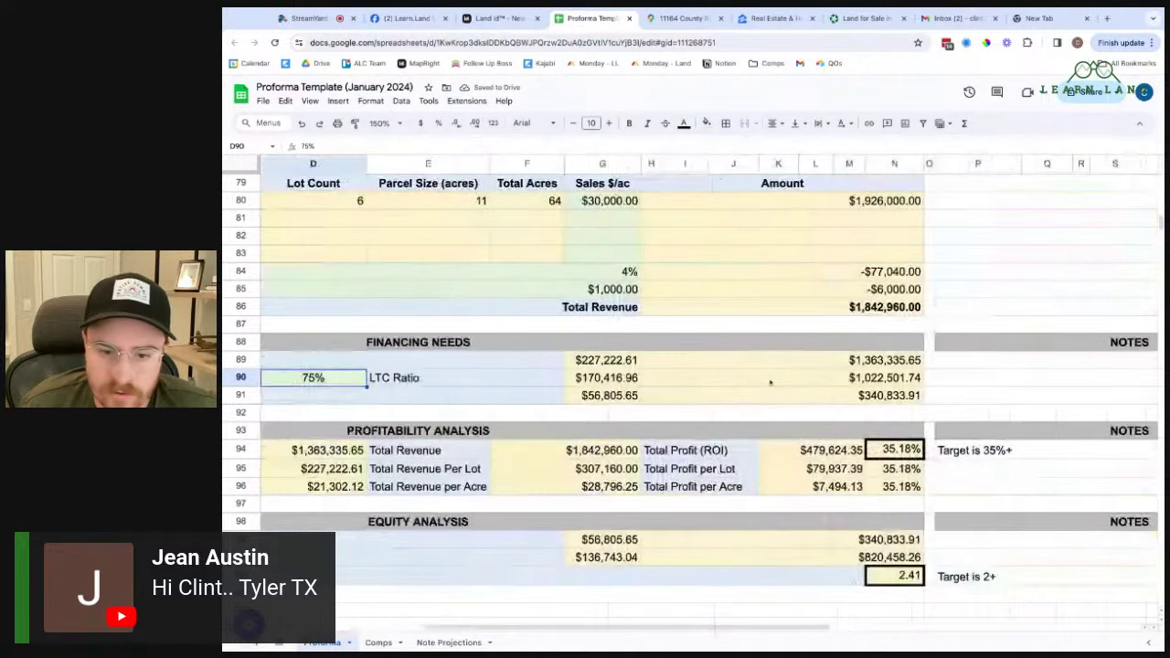
scroll(796, 412, down, 3)
click(864, 402)
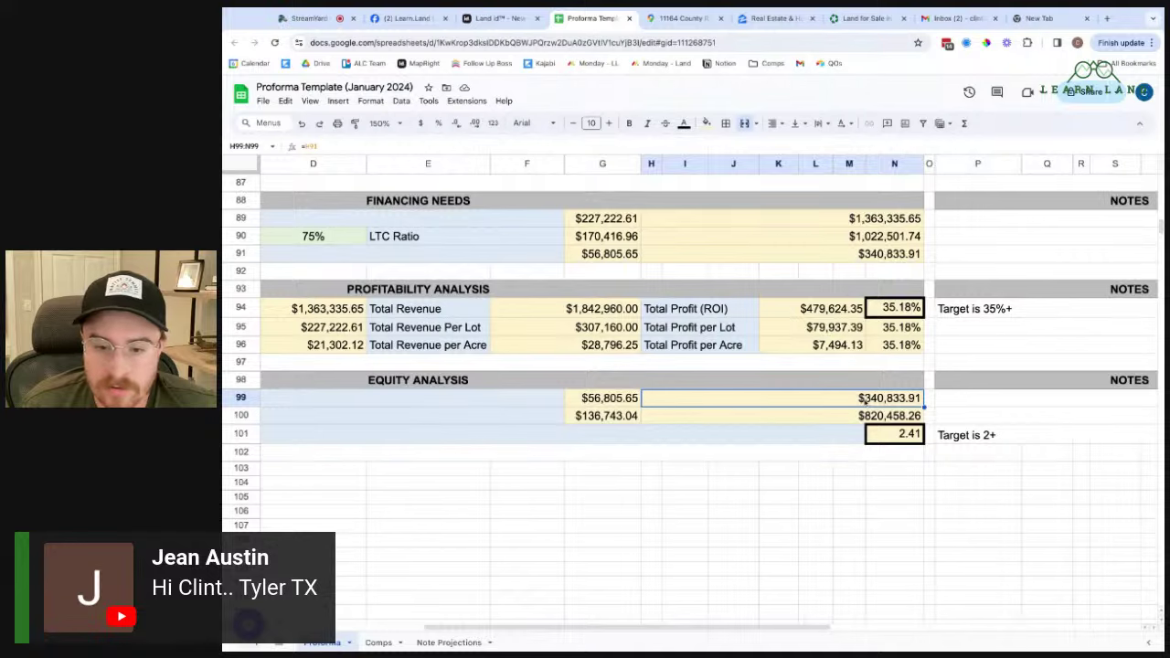
click(888, 420)
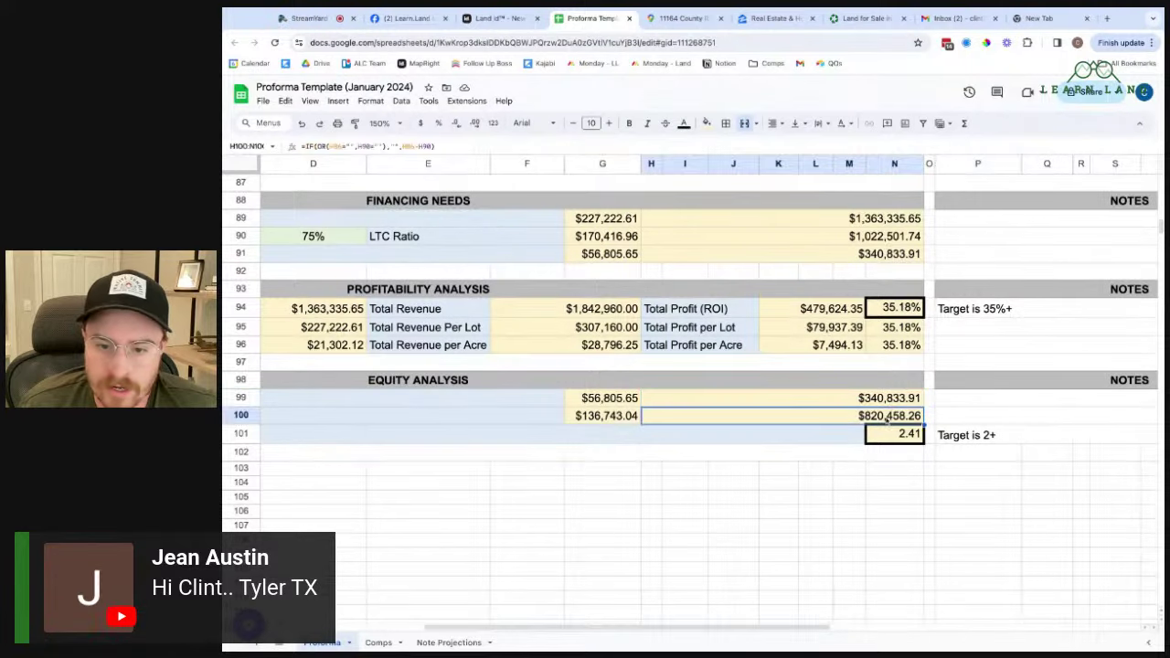
click(894, 435)
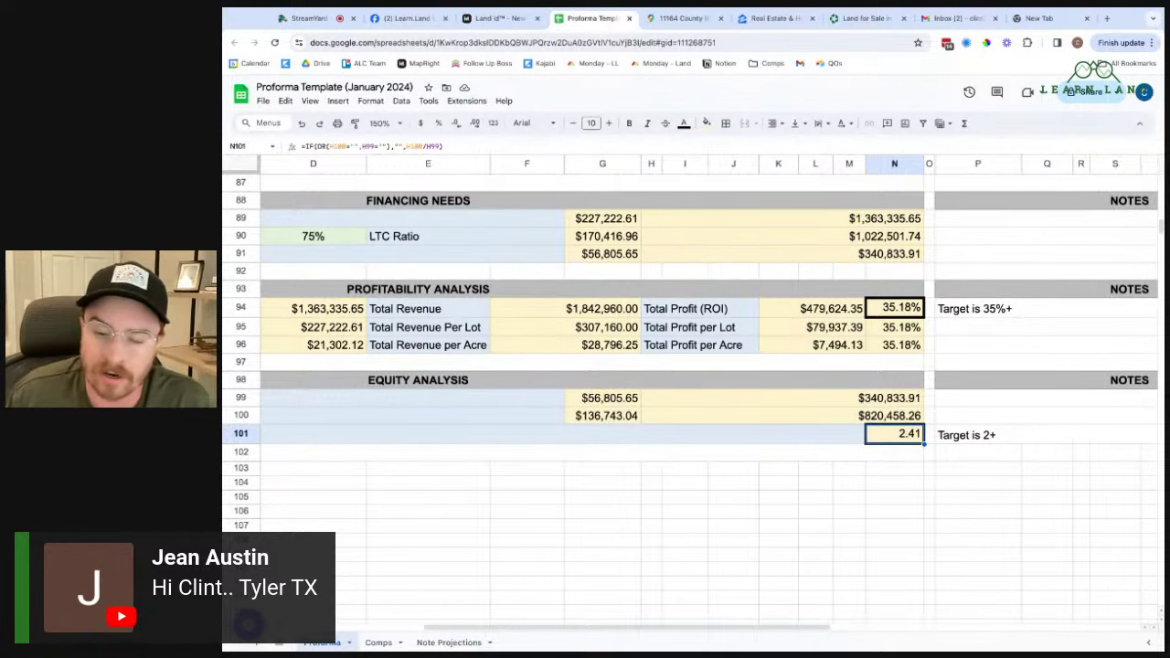
click(875, 403)
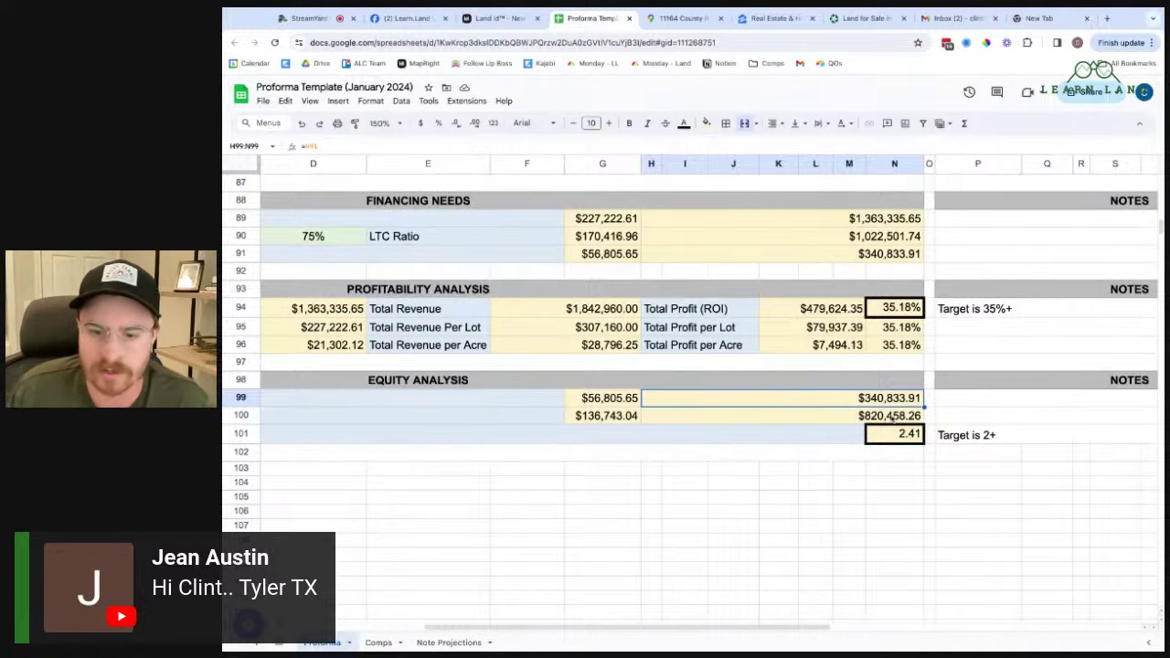
- Review the deal's main inputs: cost of land, subdivision costs, Lot Type 1 sales price per acre and LTC ratio
scroll(896, 352, up, 10)
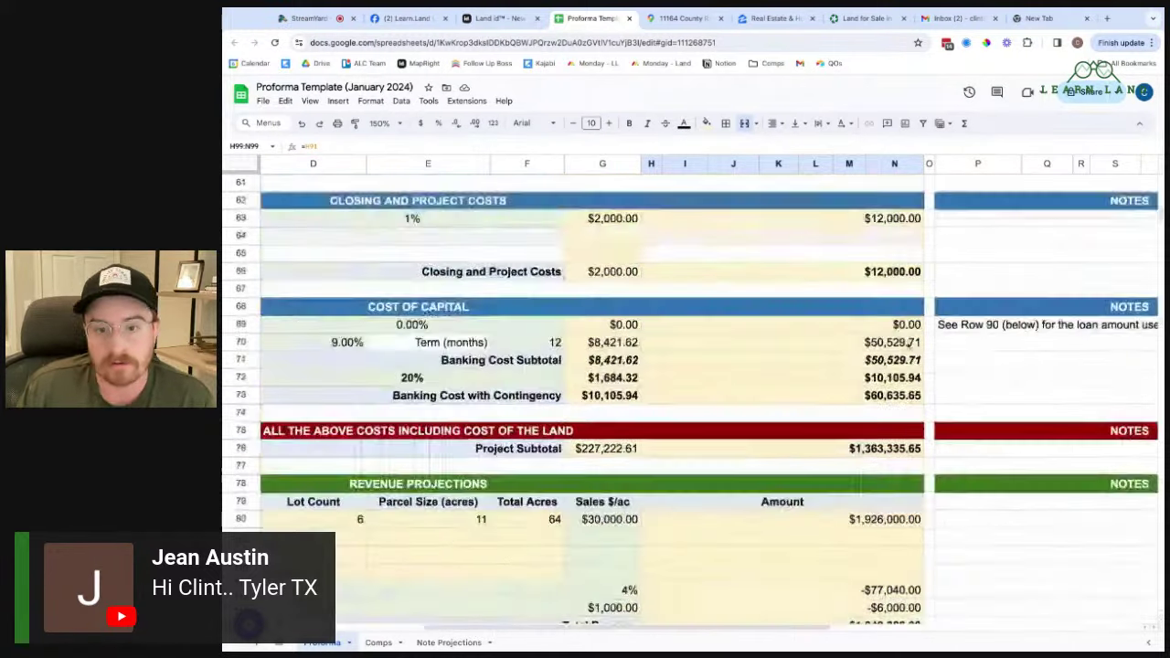
scroll(910, 346, up, 10)
click(894, 380)
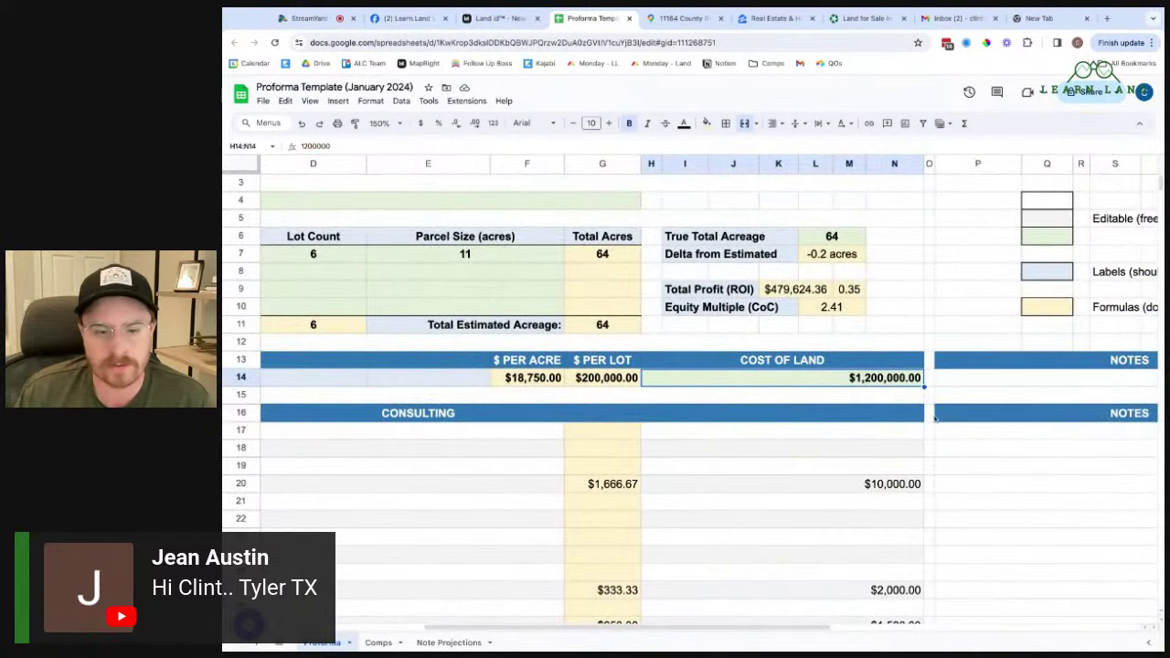
scroll(911, 414, down, 5)
scroll(911, 414, down, 7)
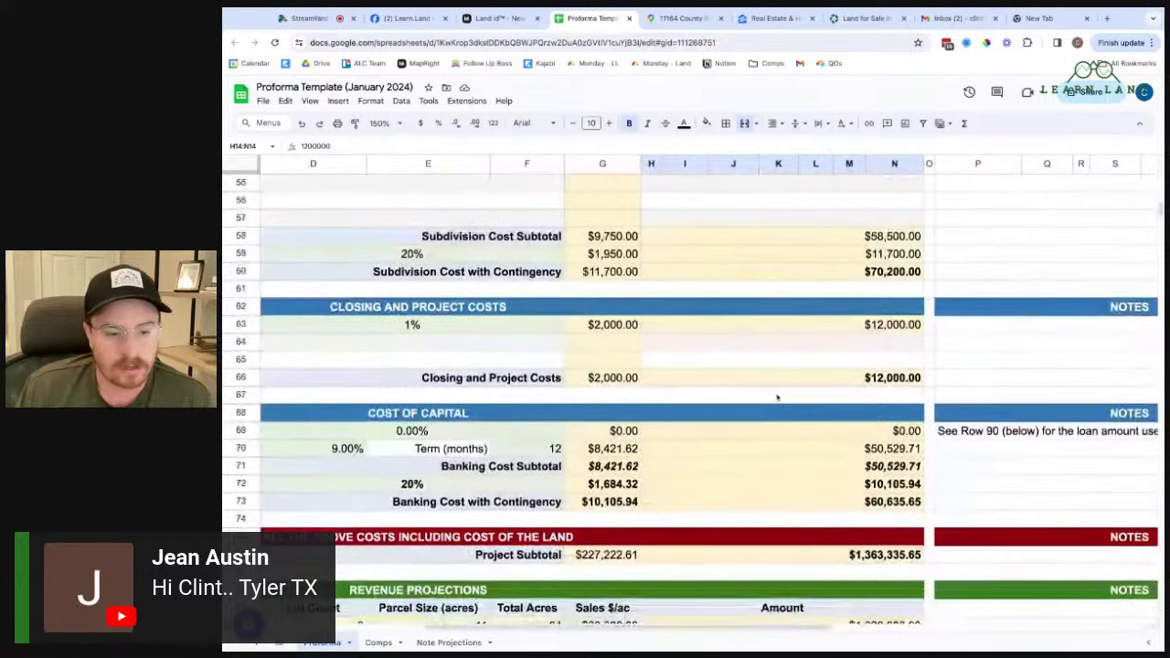
scroll(719, 347, up, 2)
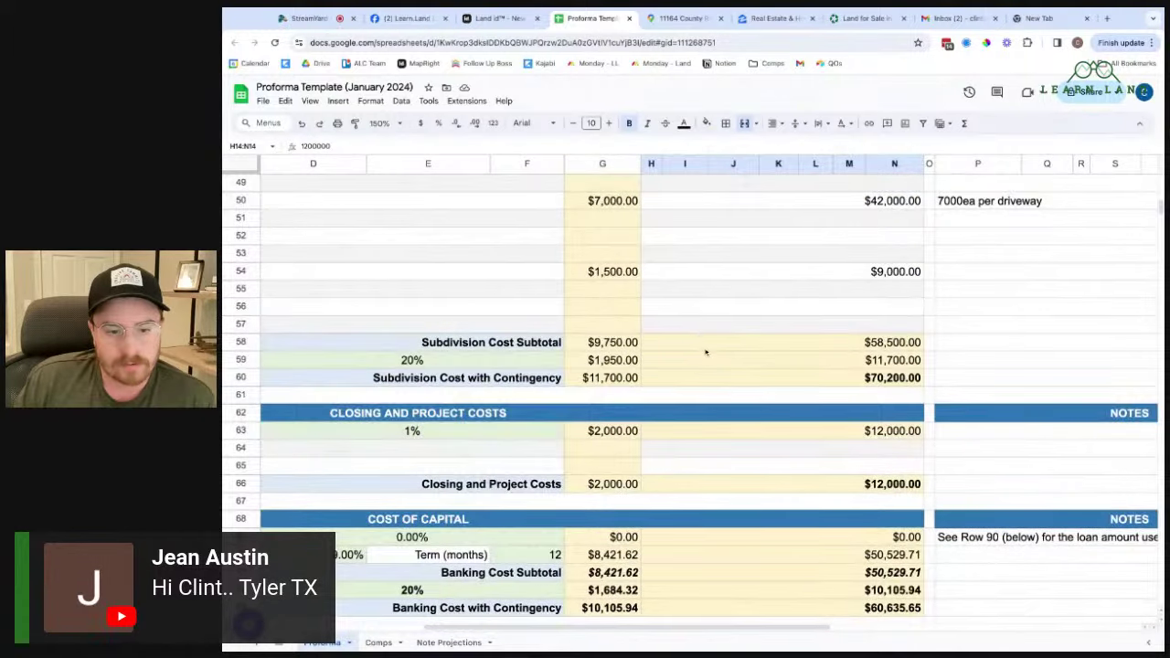
scroll(705, 355, down, 4)
click(622, 502)
scroll(865, 502, down, 2)
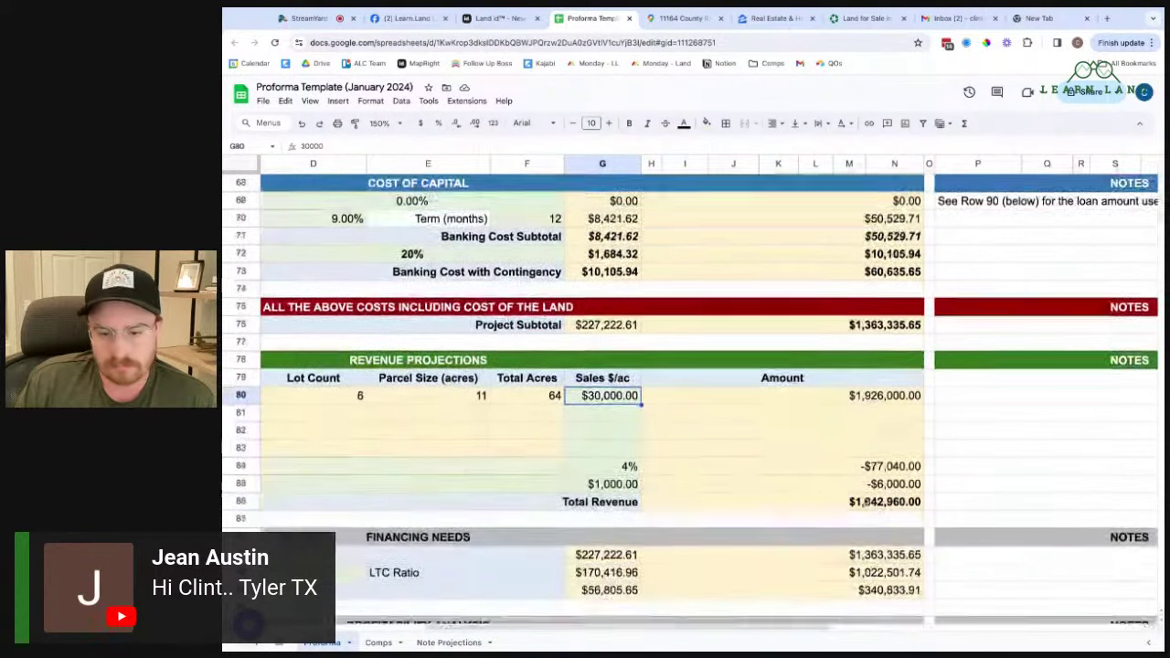
scroll(865, 502, down, 3)
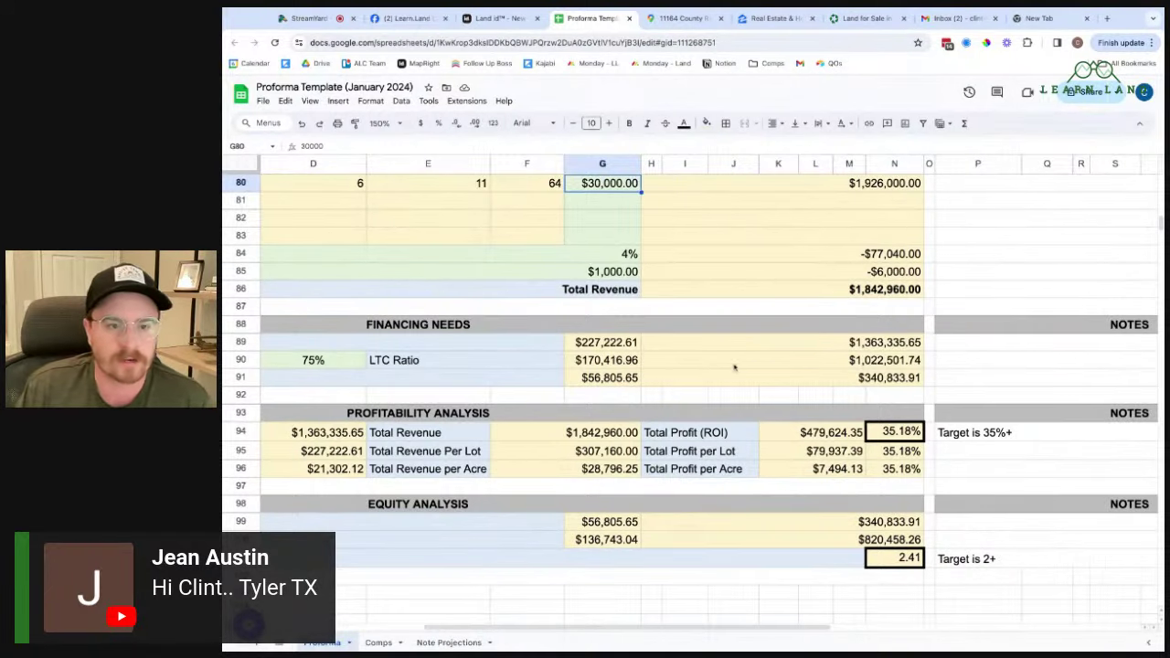
click(311, 363)
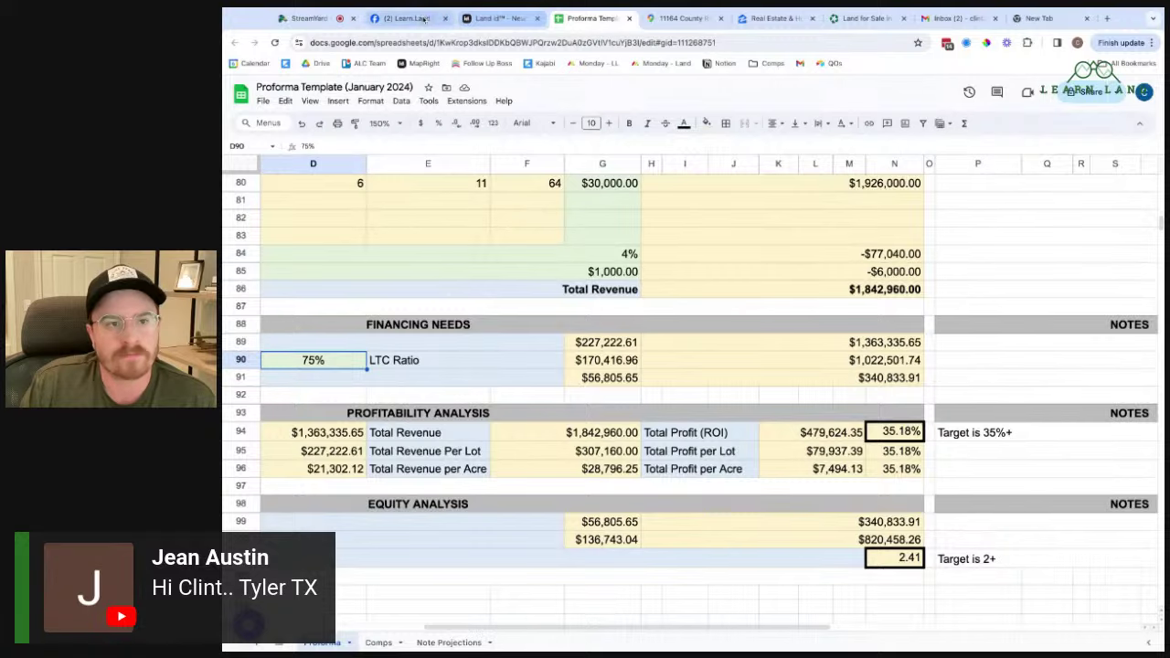
- Switch to the Zillow land search around Old Omen Rd and lift the 20-acre maximum from the lot size filter
click(773, 19)
scroll(463, 347, up, 5)
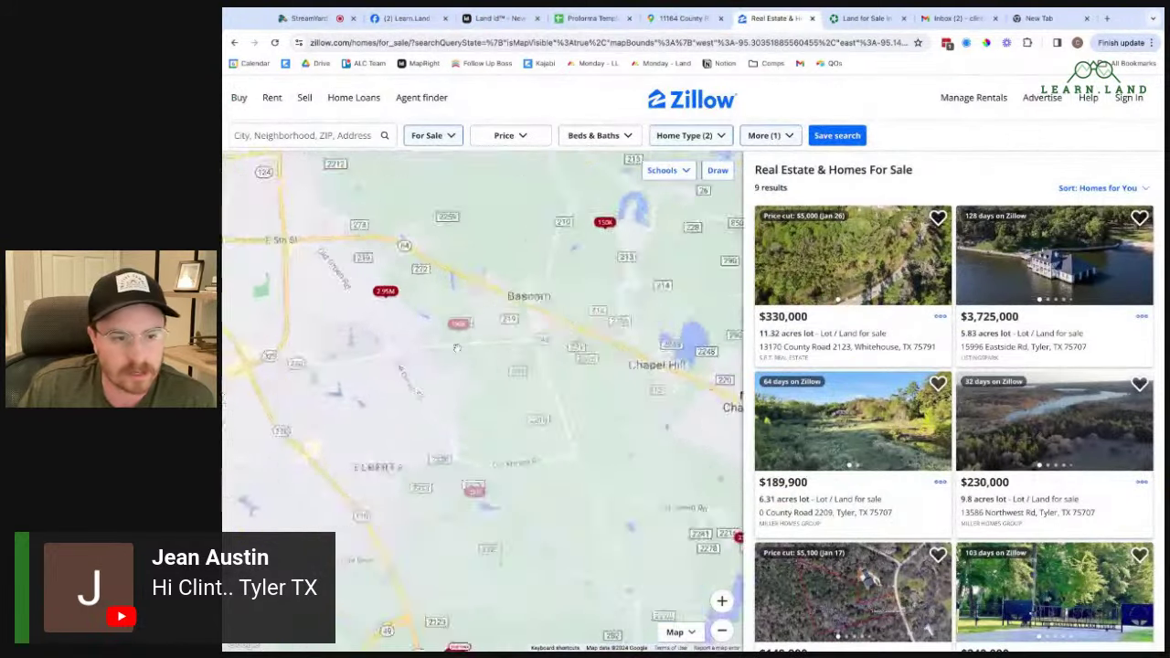
scroll(646, 322, down, 1)
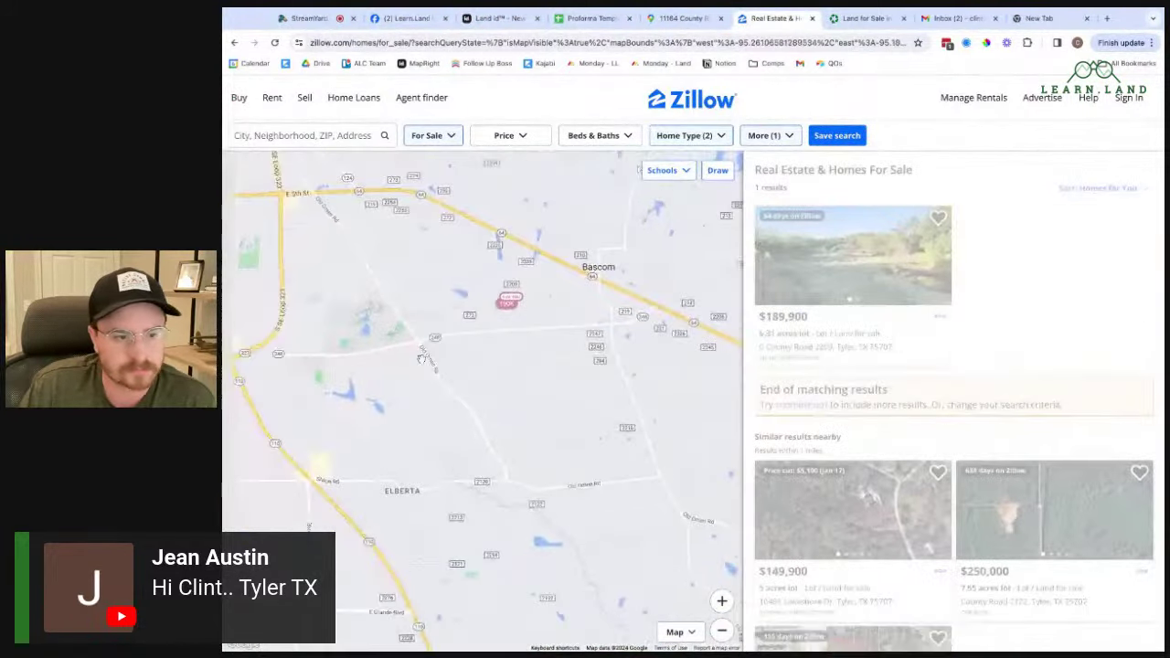
click(771, 137)
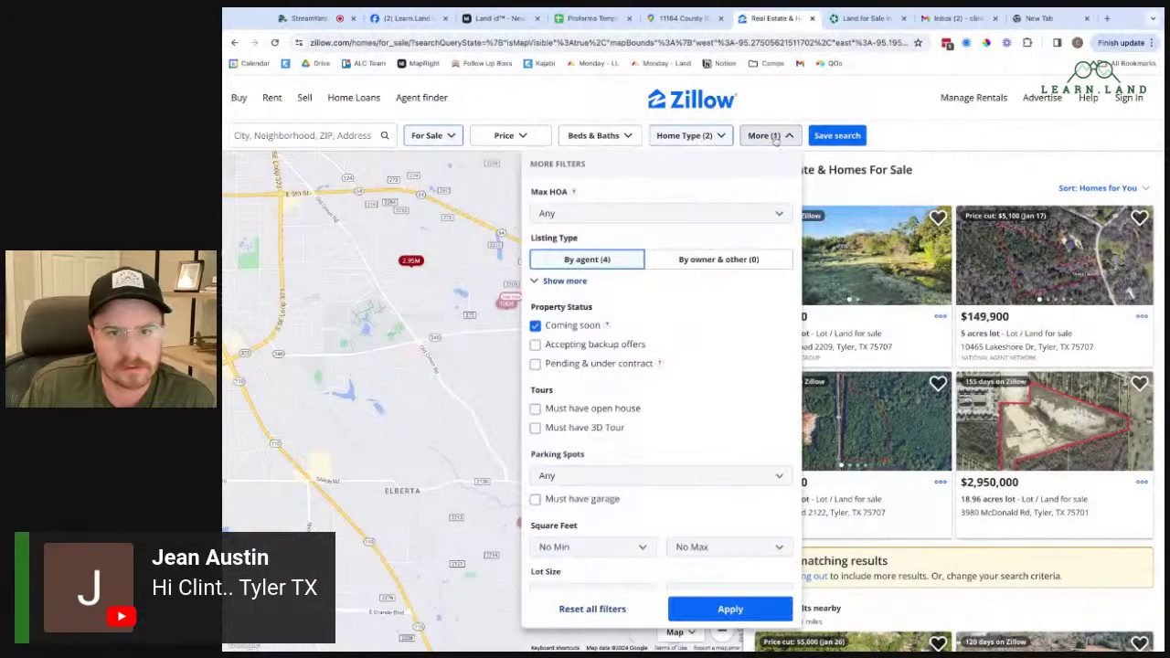
scroll(704, 301, down, 2)
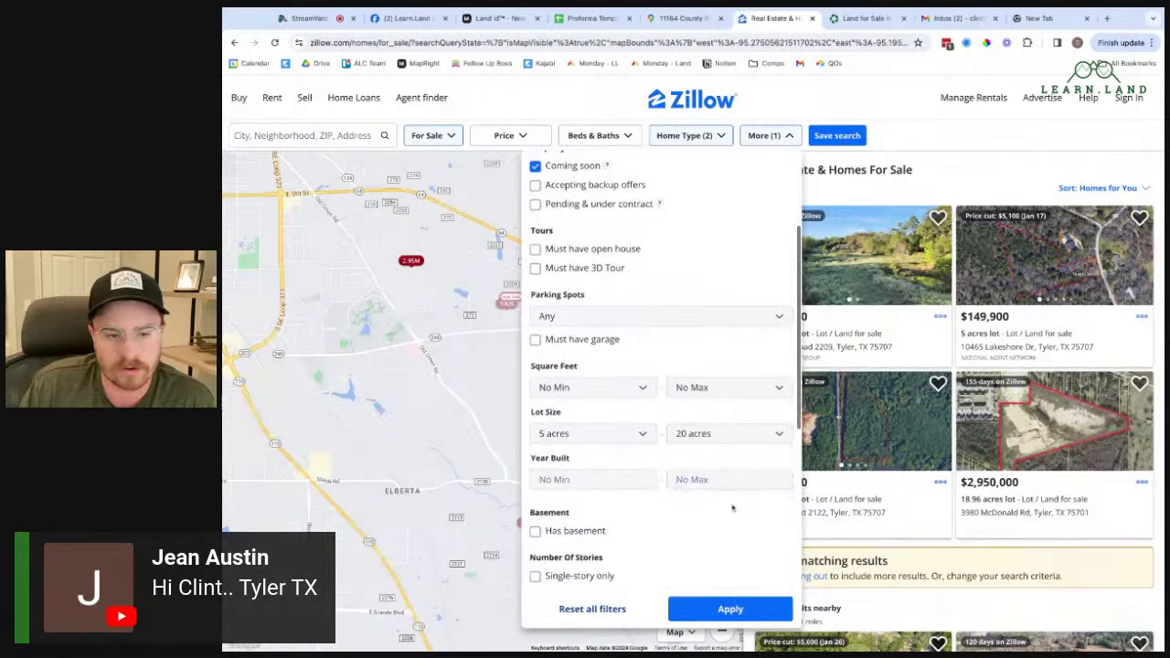
click(731, 609)
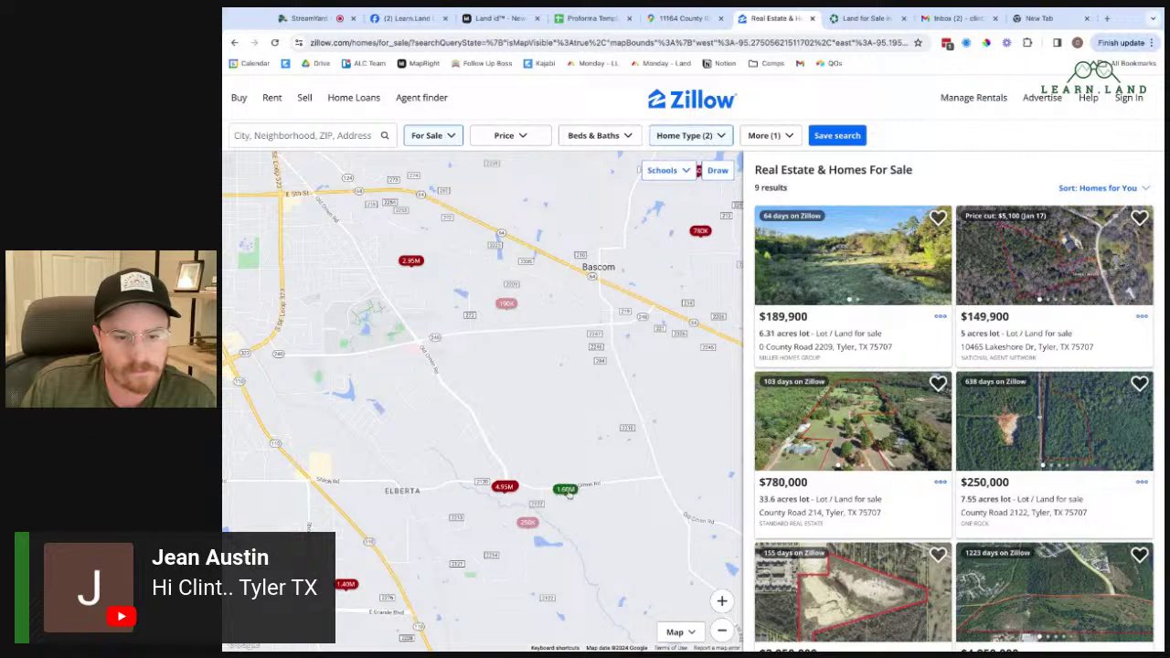
- Preview the 64.71-acre Old Omen Rd listing and compare it with the land listings around it on the map
mouse_move(567, 490)
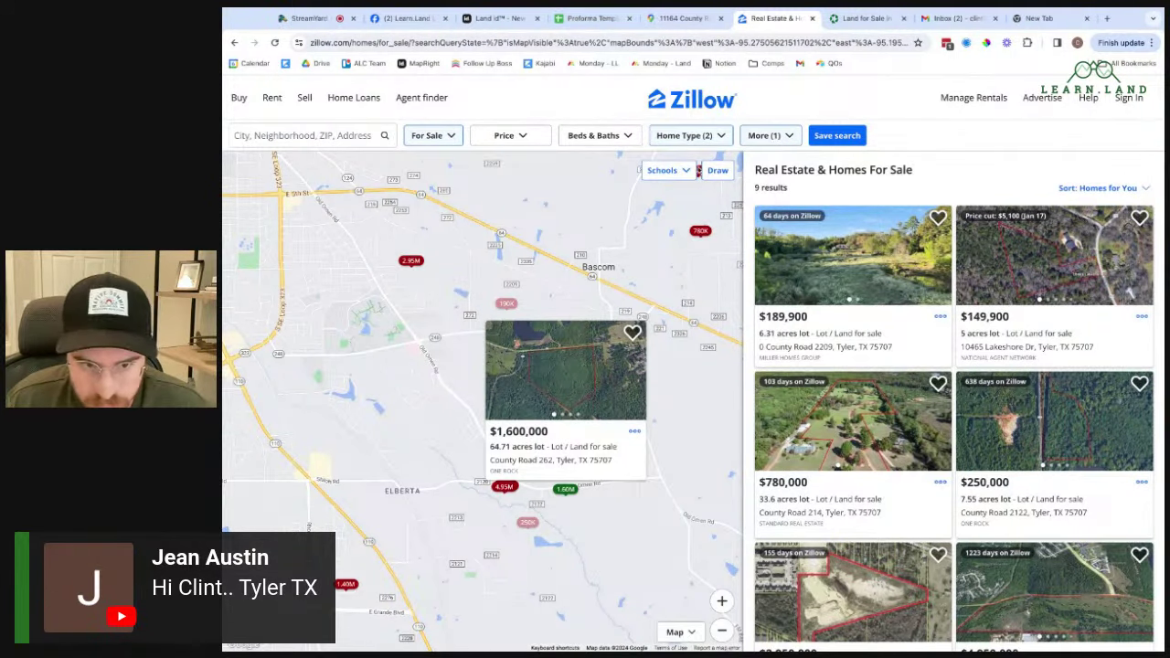
scroll(674, 390, down, 2)
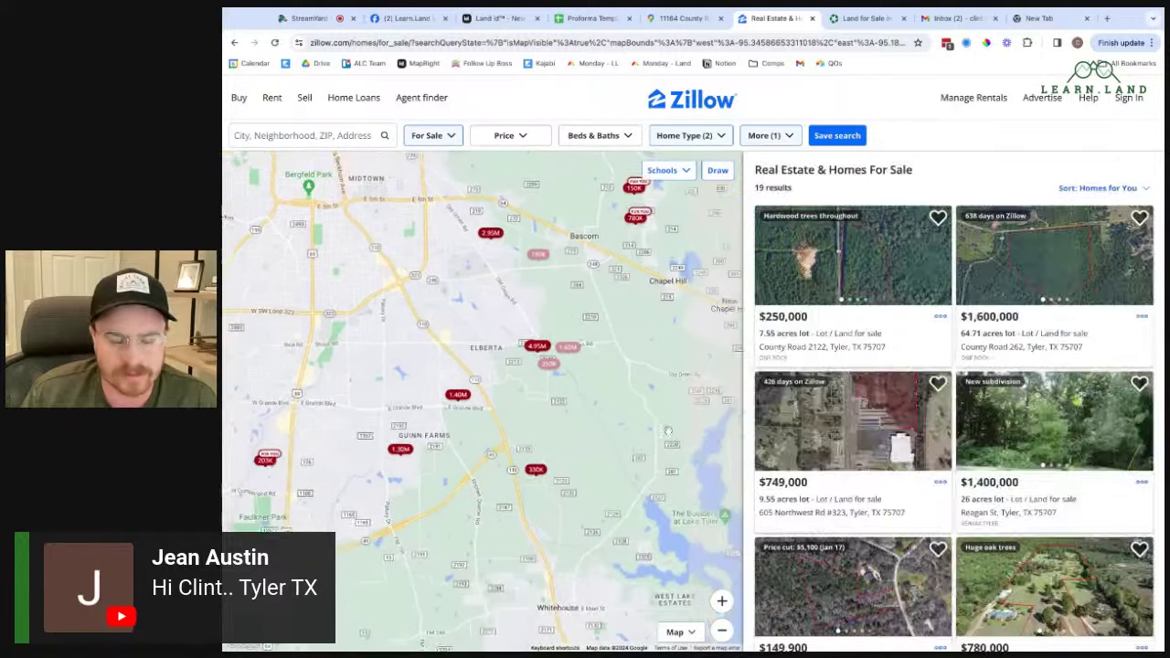
scroll(625, 314, up, 4)
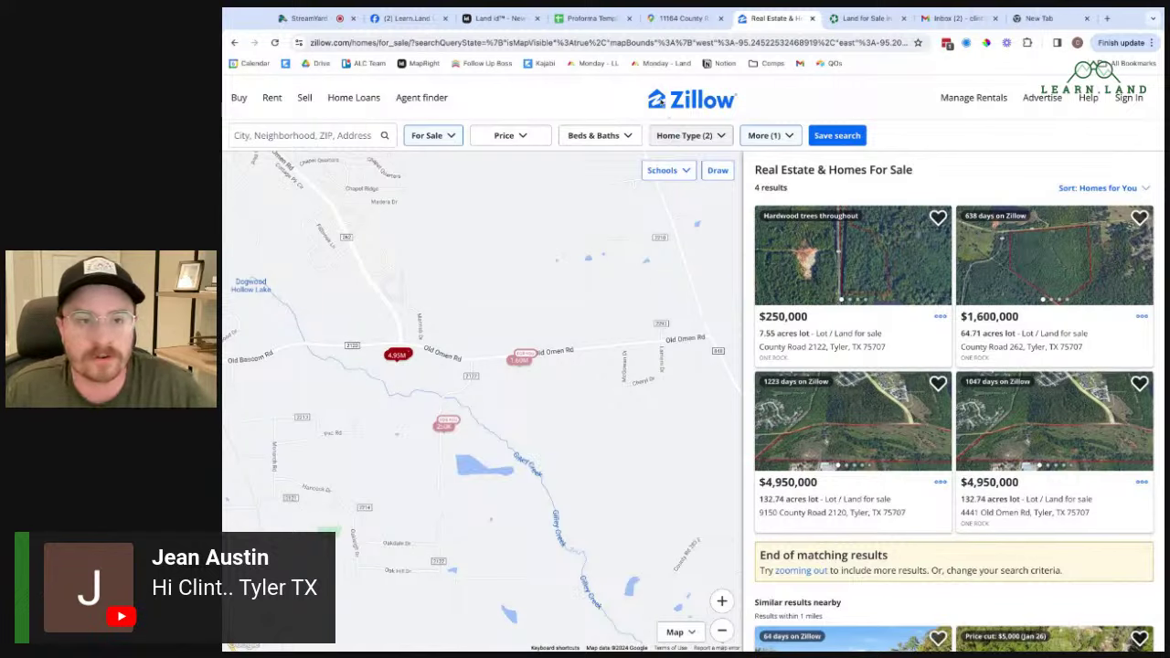
- Switch to the Land id map and draw a direction line about 1,235 ft long from Old Omen Rd south into the tract, then east
click(588, 18)
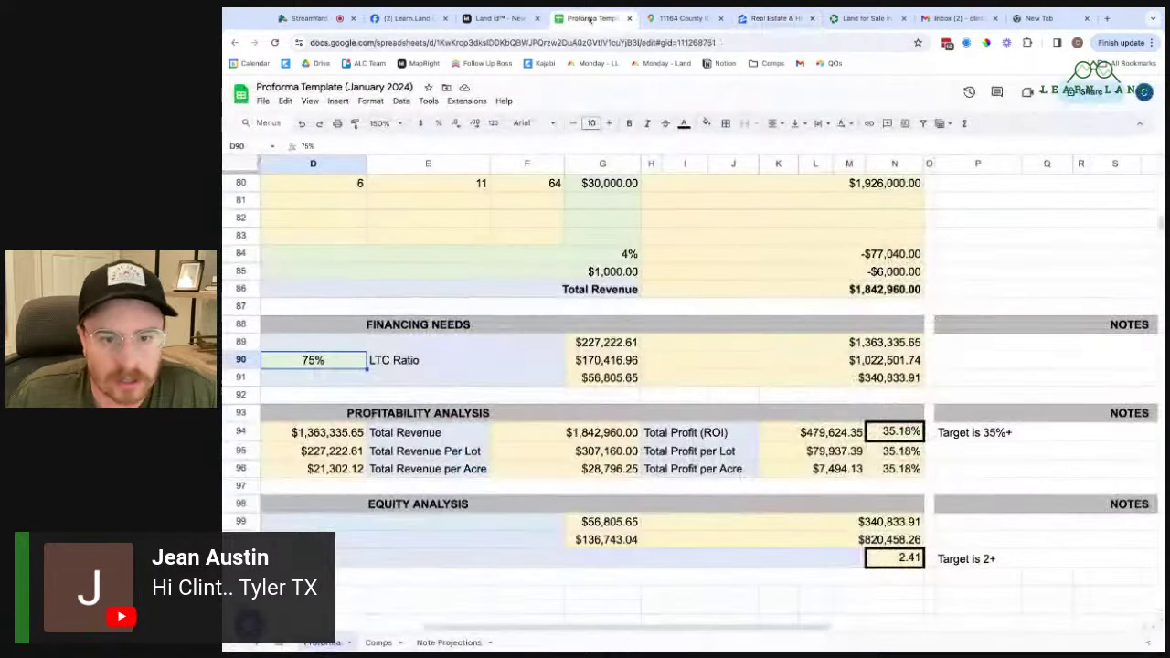
click(491, 18)
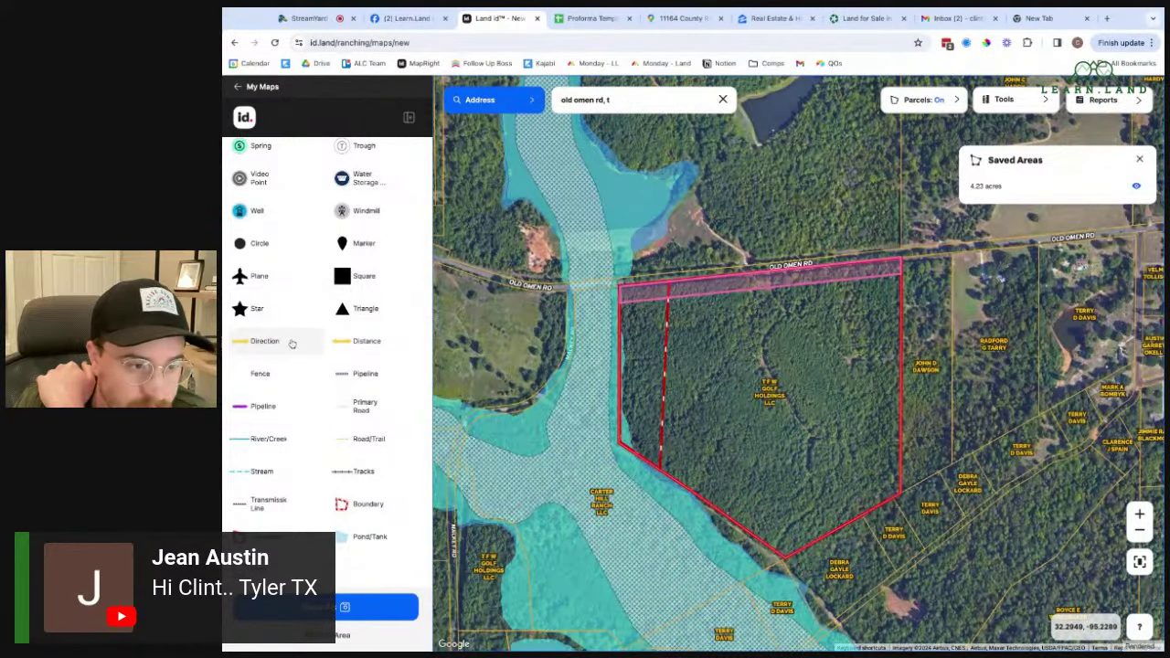
scroll(292, 343, up, 1)
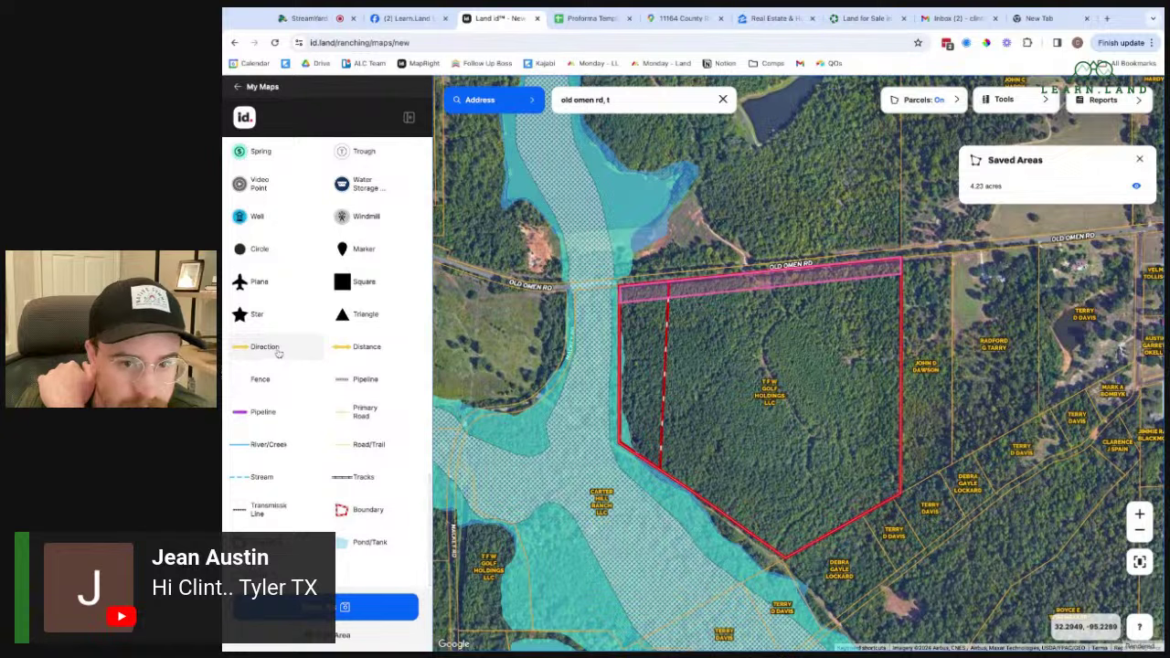
click(272, 349)
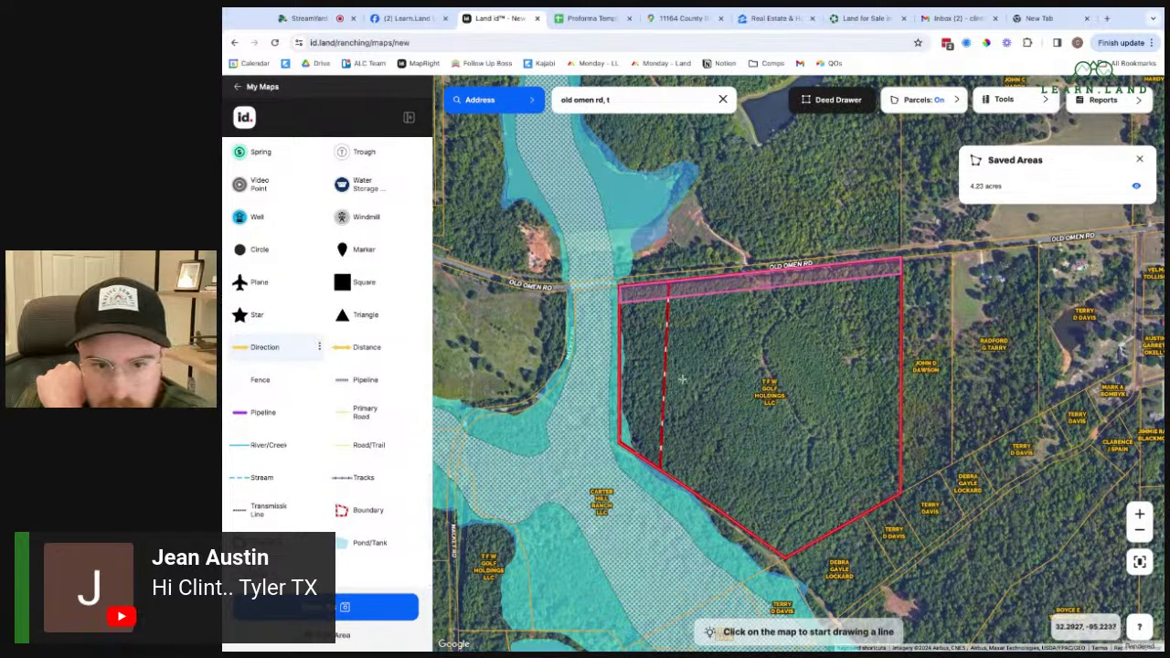
click(762, 271)
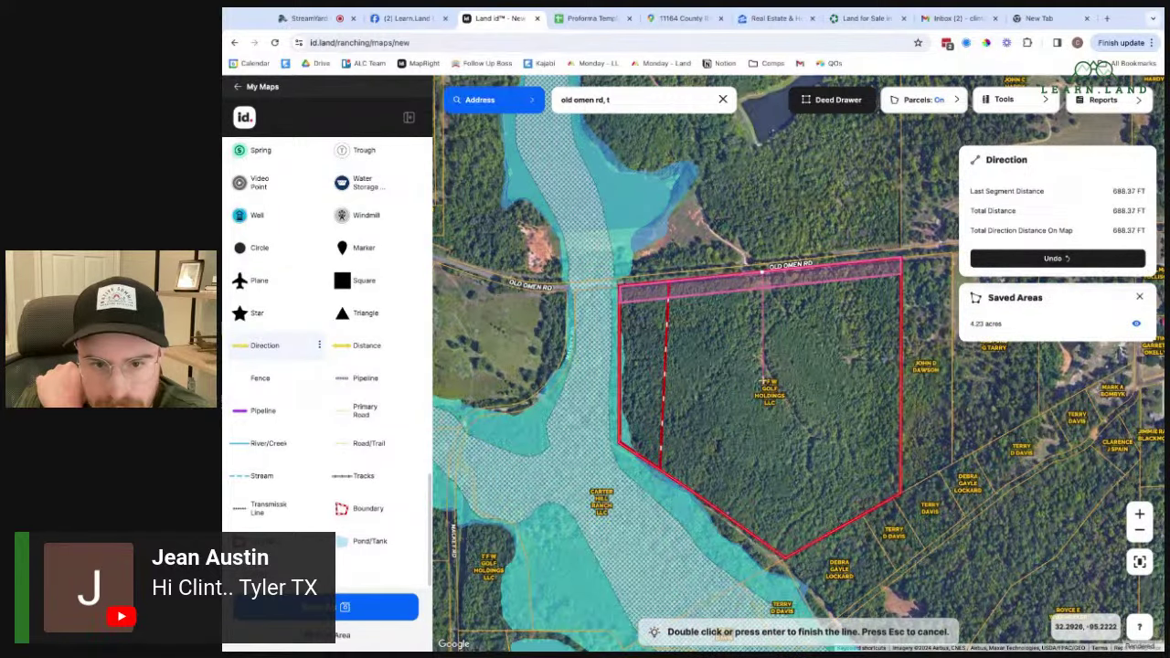
click(762, 381)
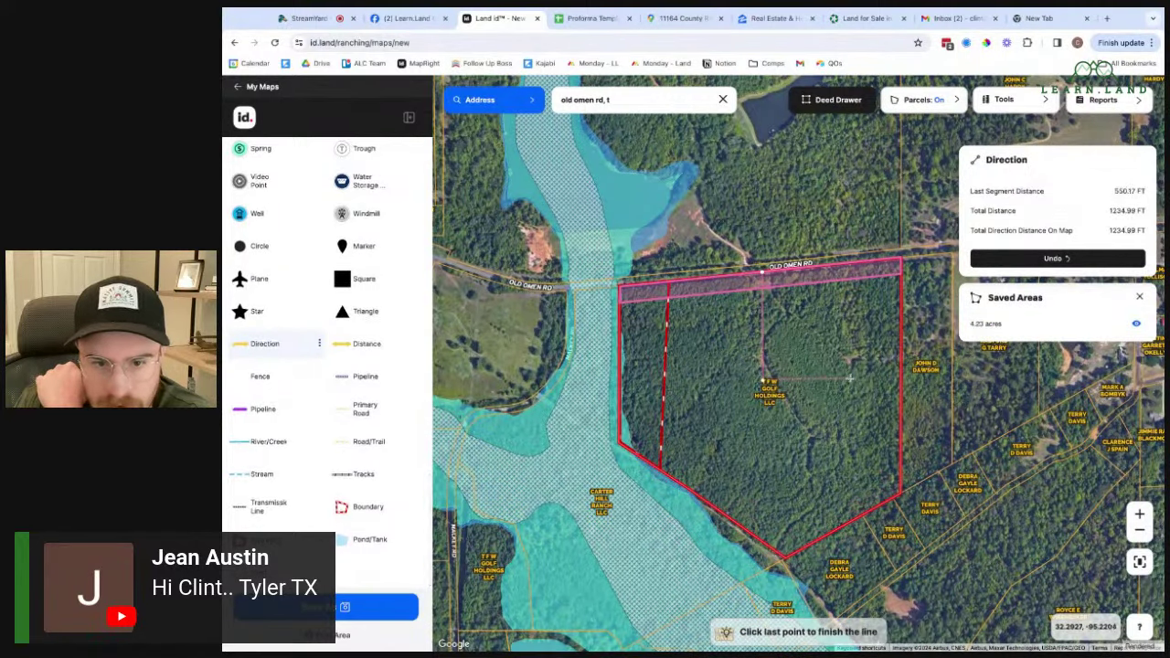
click(850, 378)
- Draw a second direction line about 415 ft long, running west from the bend of the first line
scroll(402, 462, up, 1)
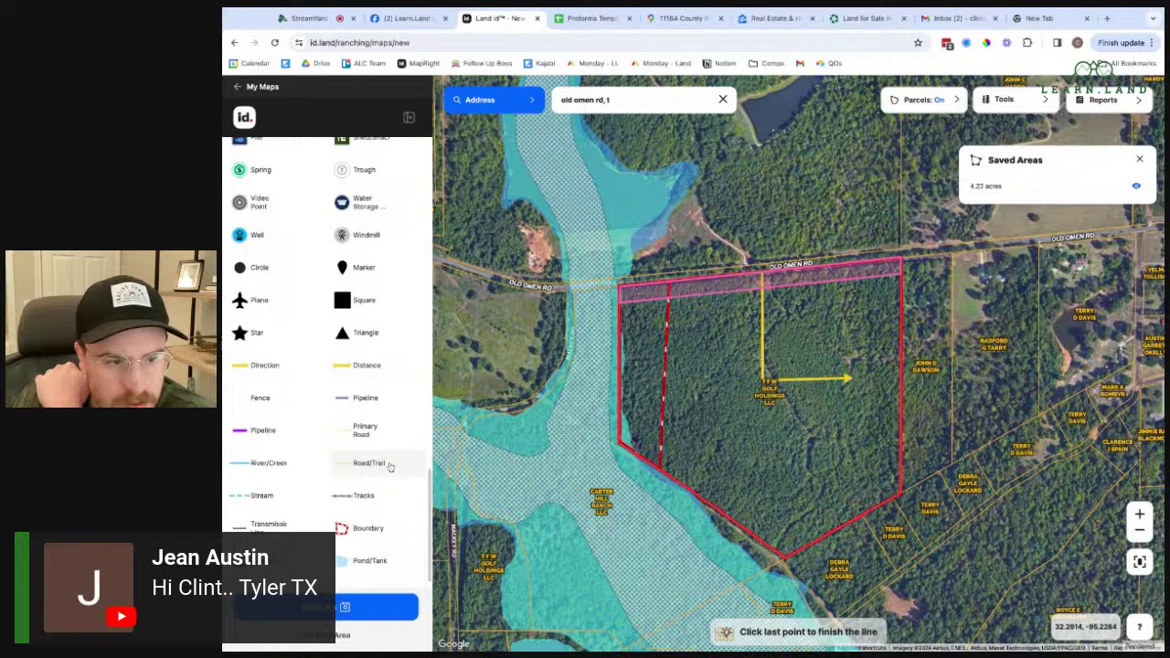
click(275, 367)
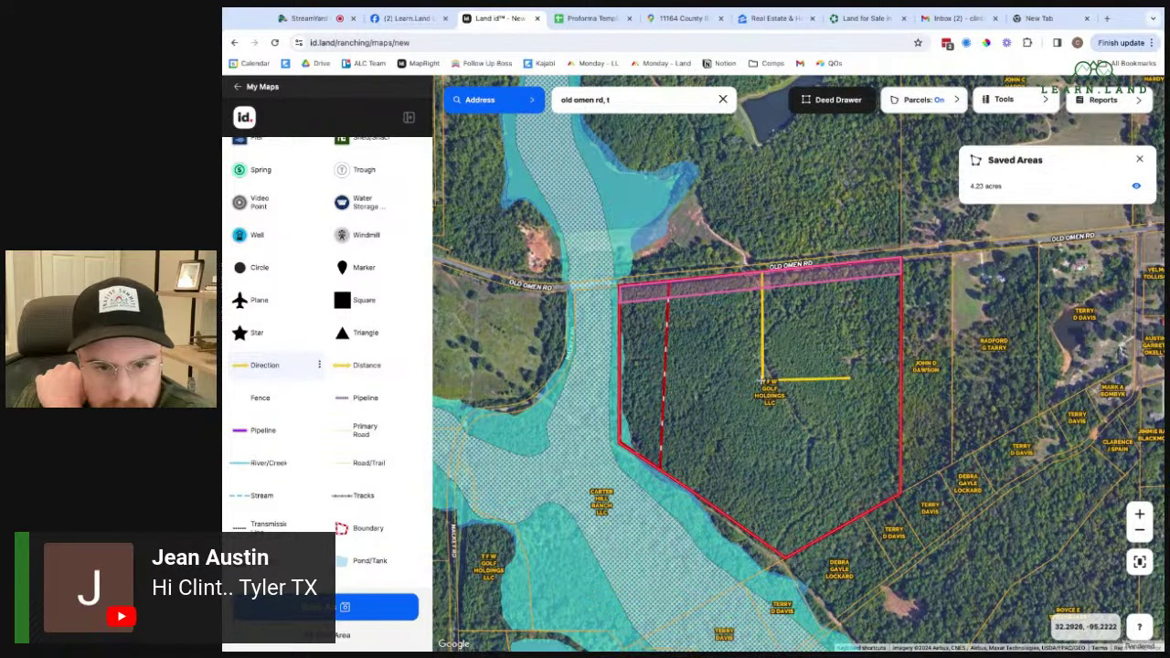
click(761, 380)
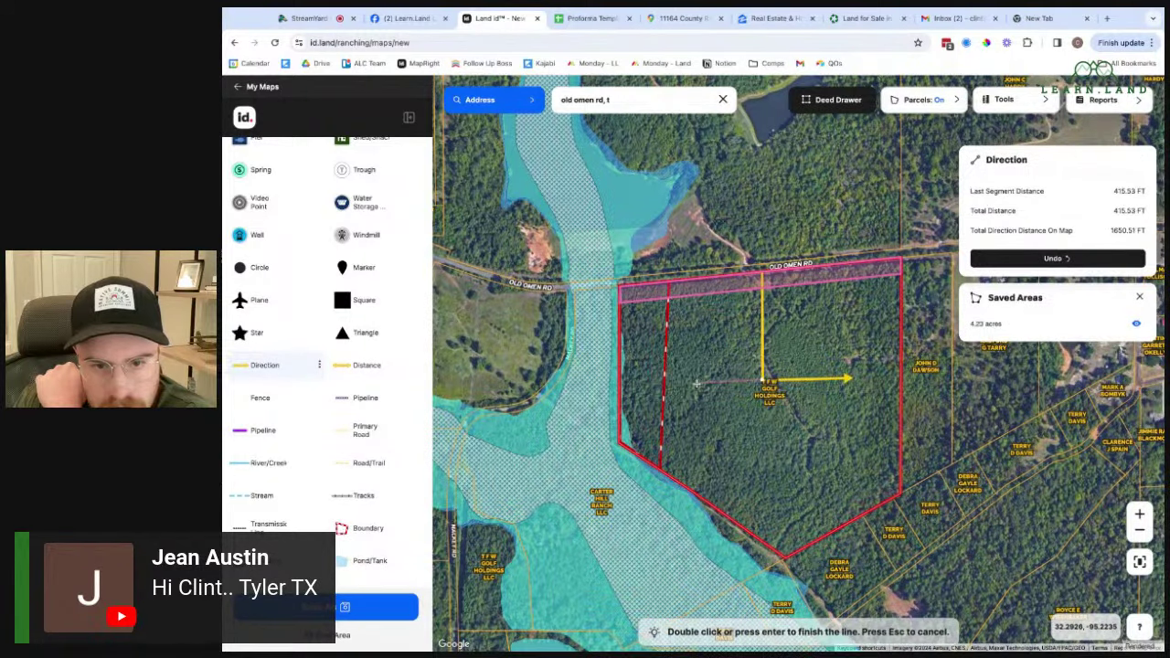
click(697, 384)
click(696, 384)
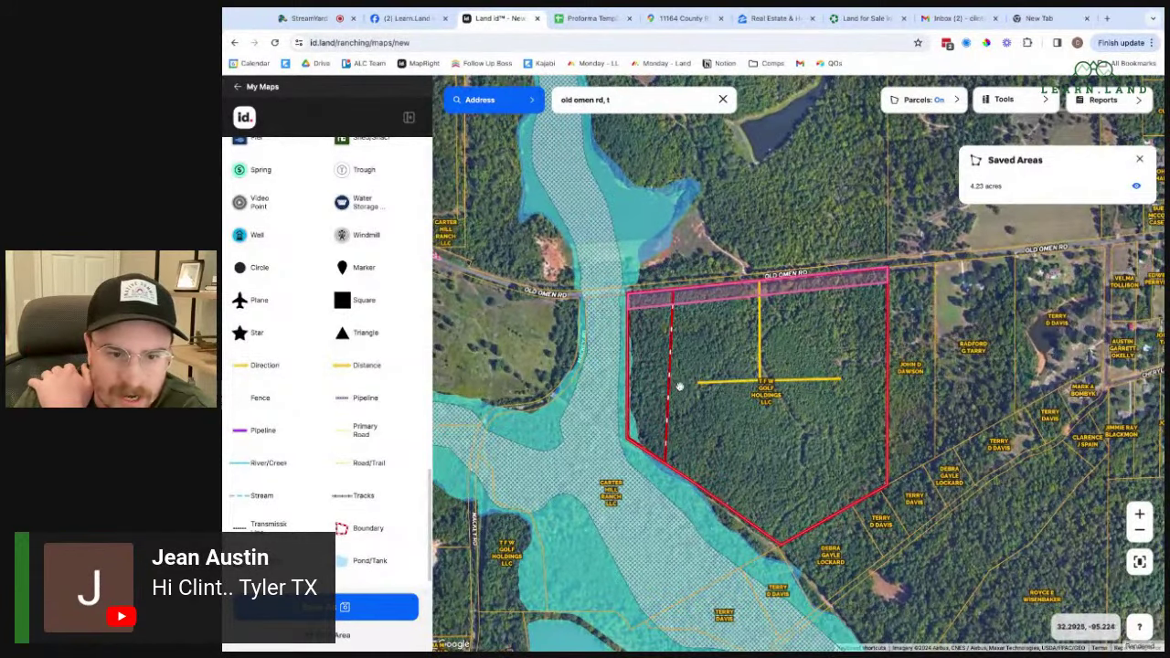
- Delete the dashed boundary of the long narrow lot along the tract's west side
click(668, 384)
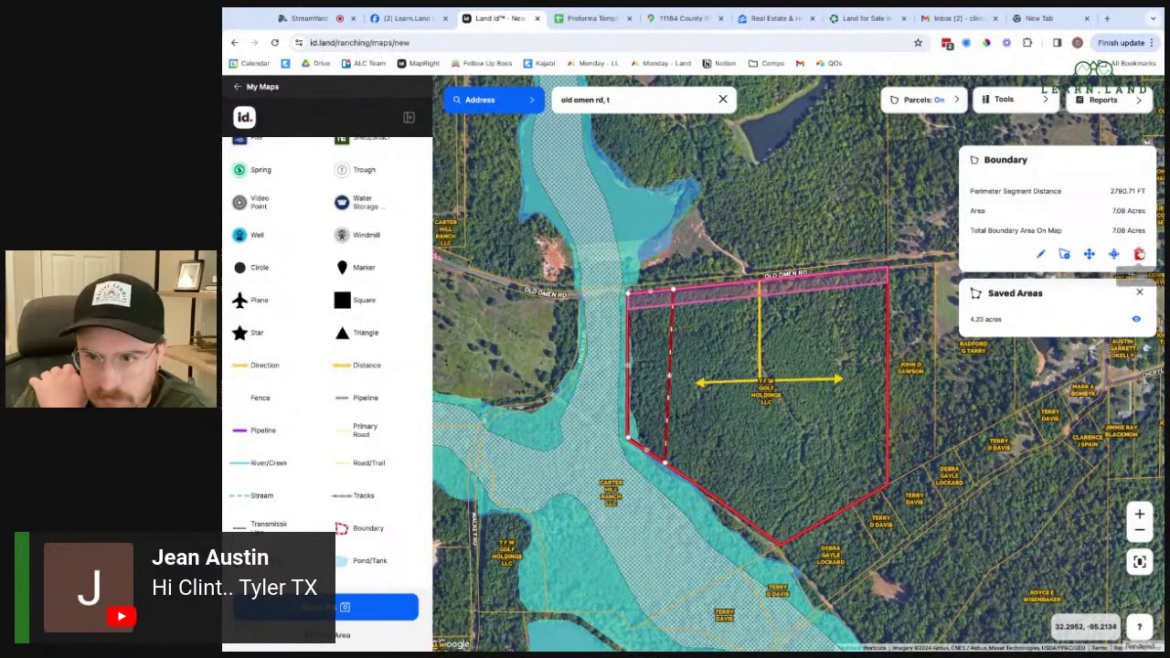
click(1139, 255)
click(648, 209)
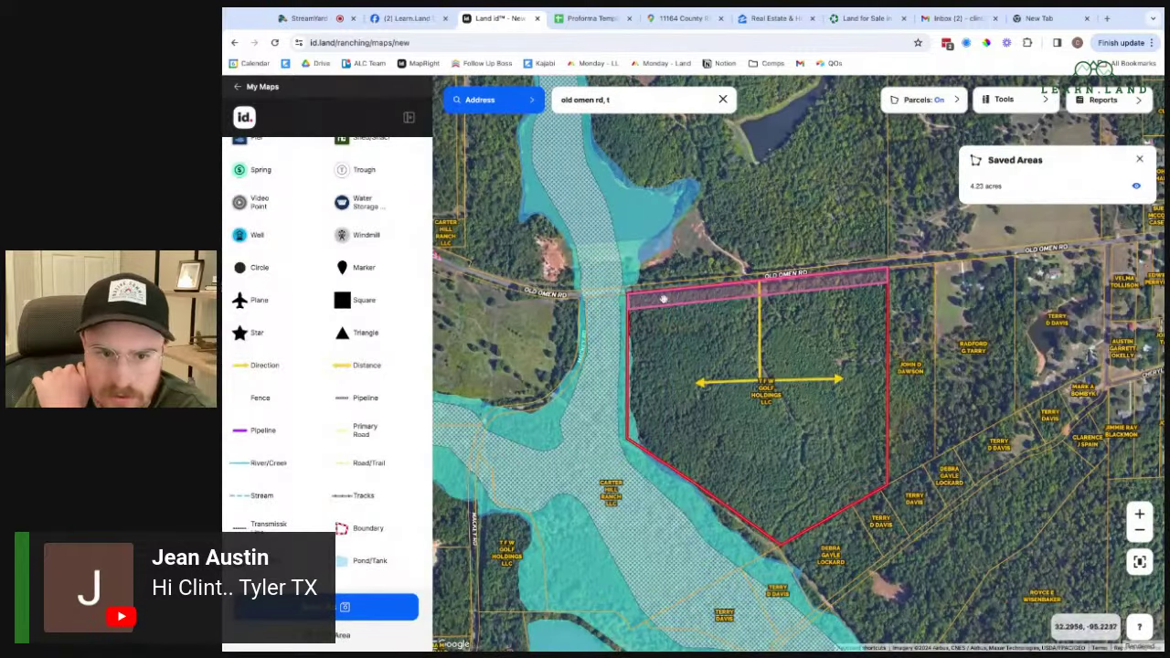
- Draw a four-sided boundary of about 5.2 acres for a lot in the tract's northwest corner, fronting Old Omen Rd
click(359, 533)
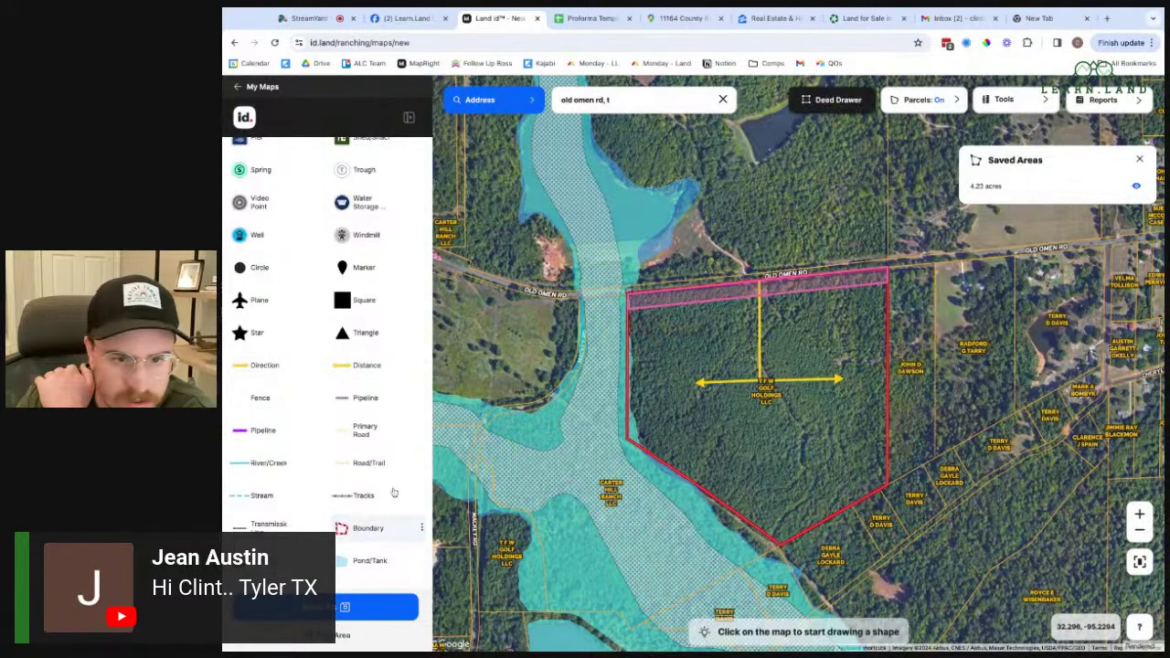
click(629, 298)
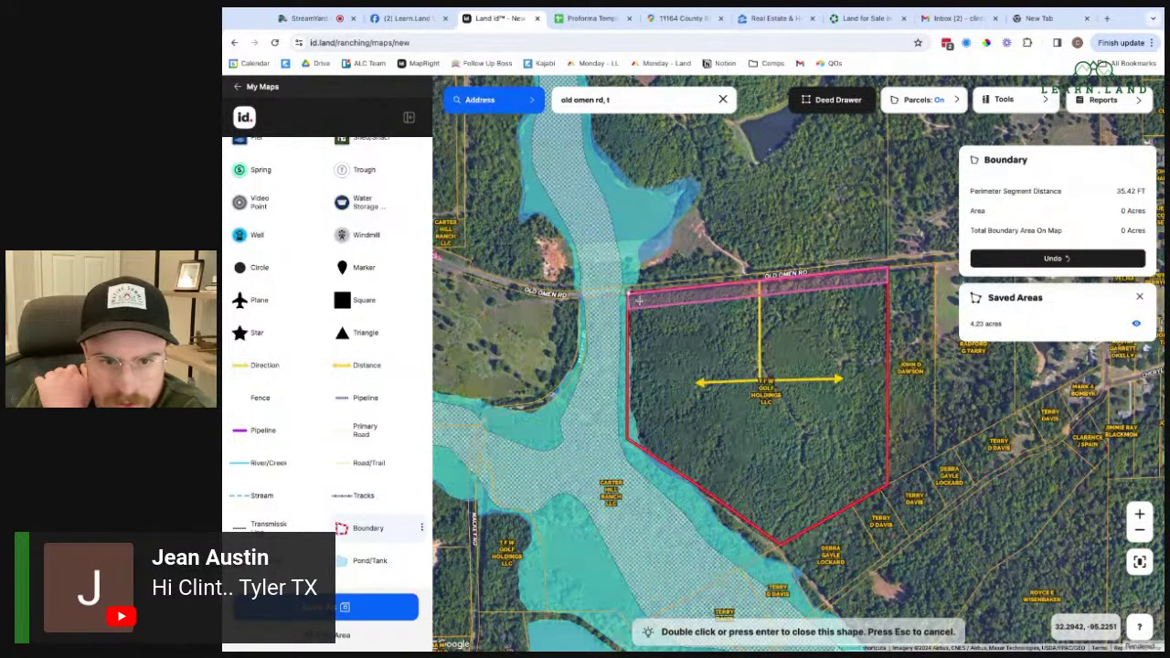
click(677, 287)
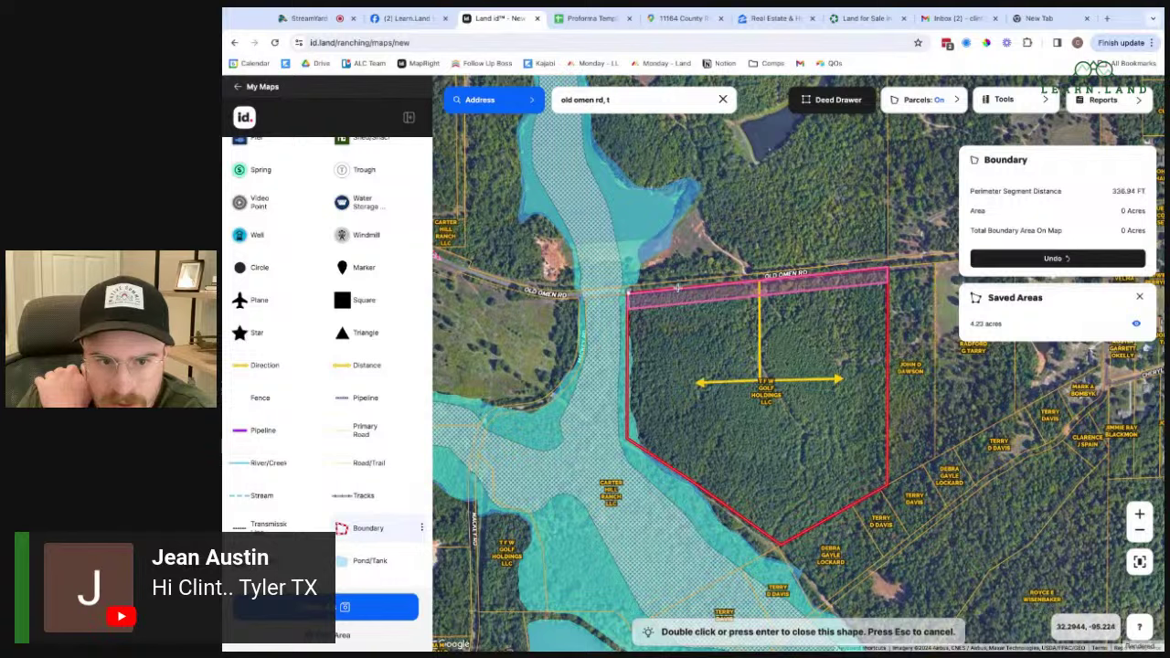
click(681, 385)
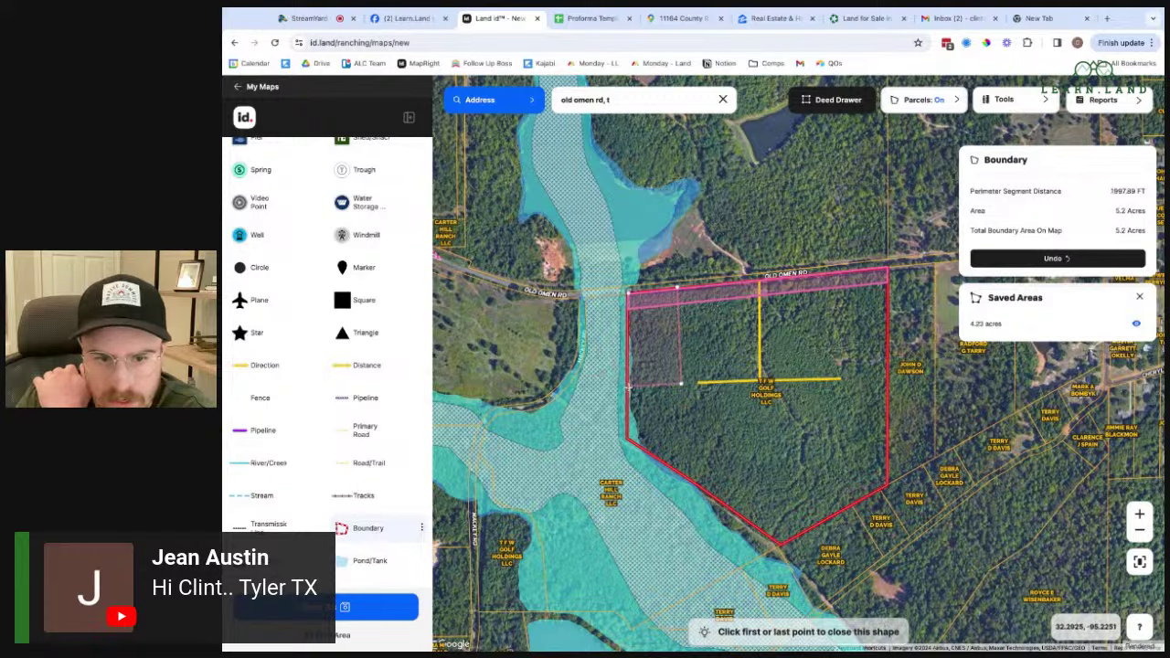
double_click(629, 385)
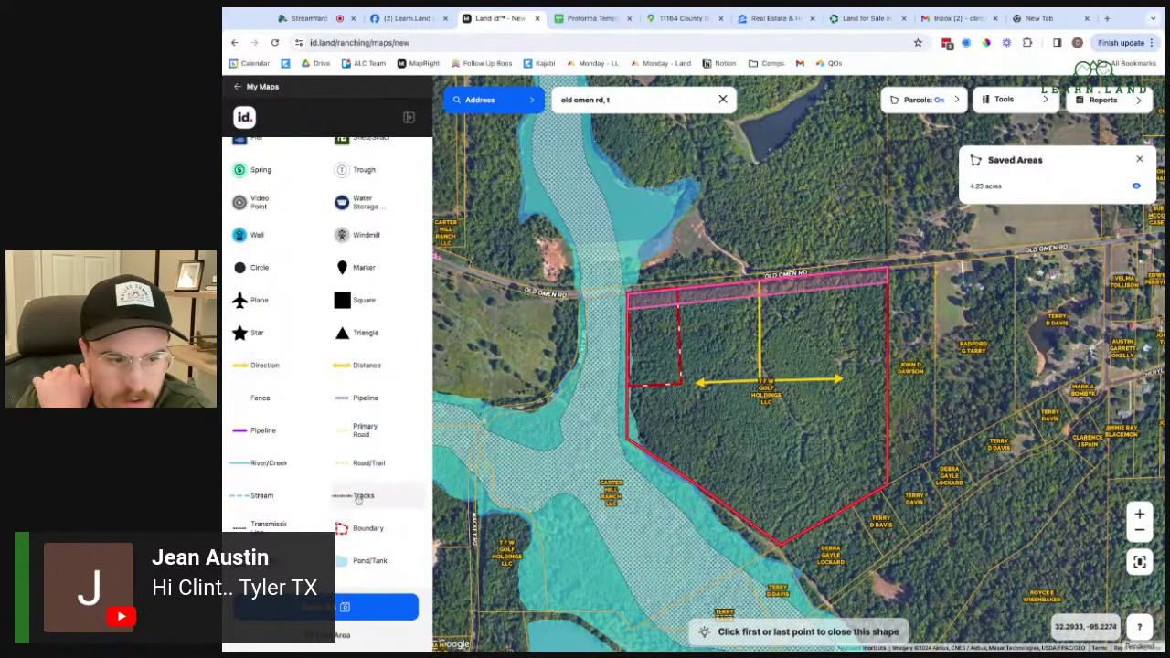
- Extend the west road branch by about 111 ft with a direction line reaching the northwest lot's southeast corner
click(366, 528)
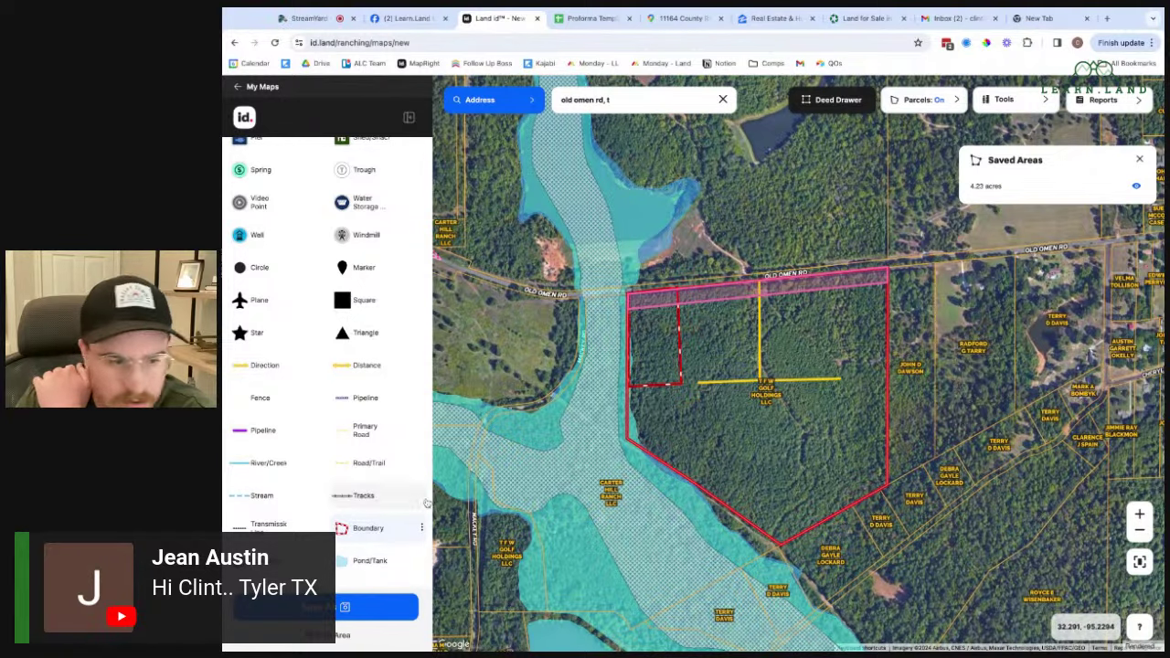
click(265, 365)
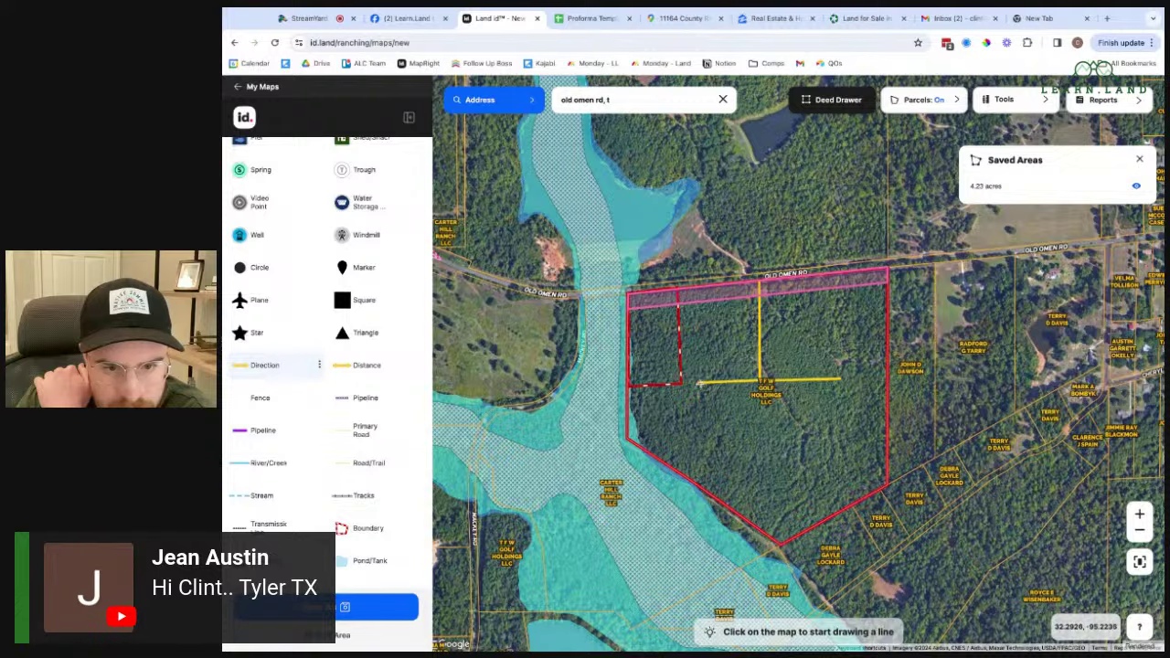
click(686, 384)
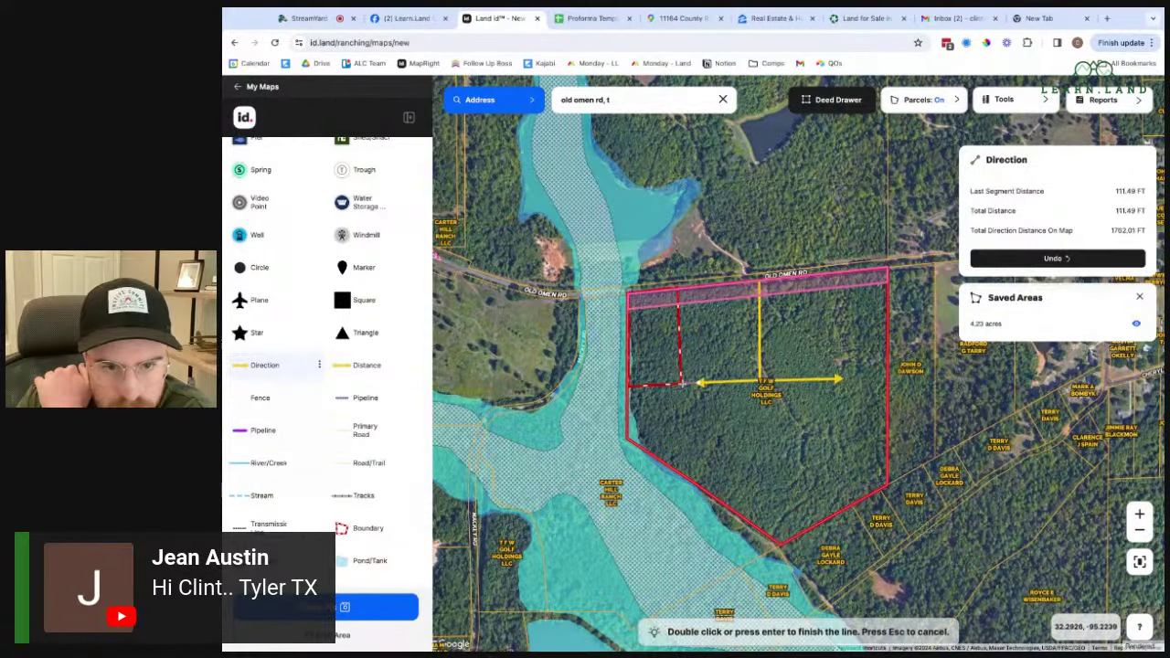
double_click(839, 379)
- Draw a boundary of about 4 acres for a second lot directly south of the northwest lot, following the tract's southwest edge
click(353, 530)
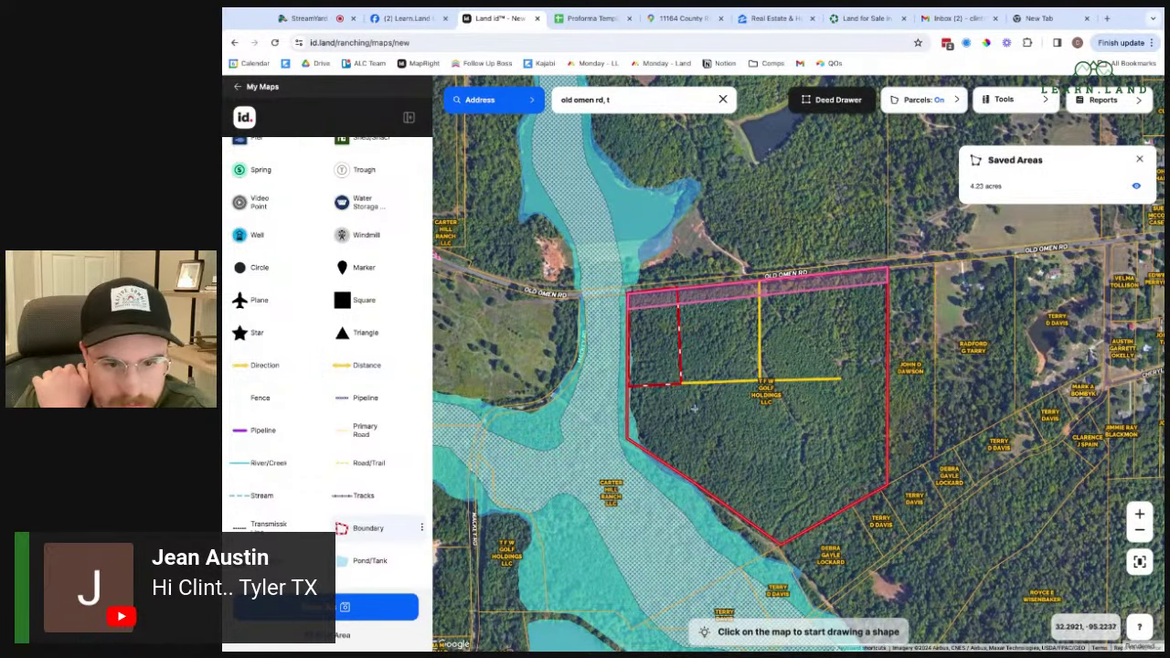
click(681, 384)
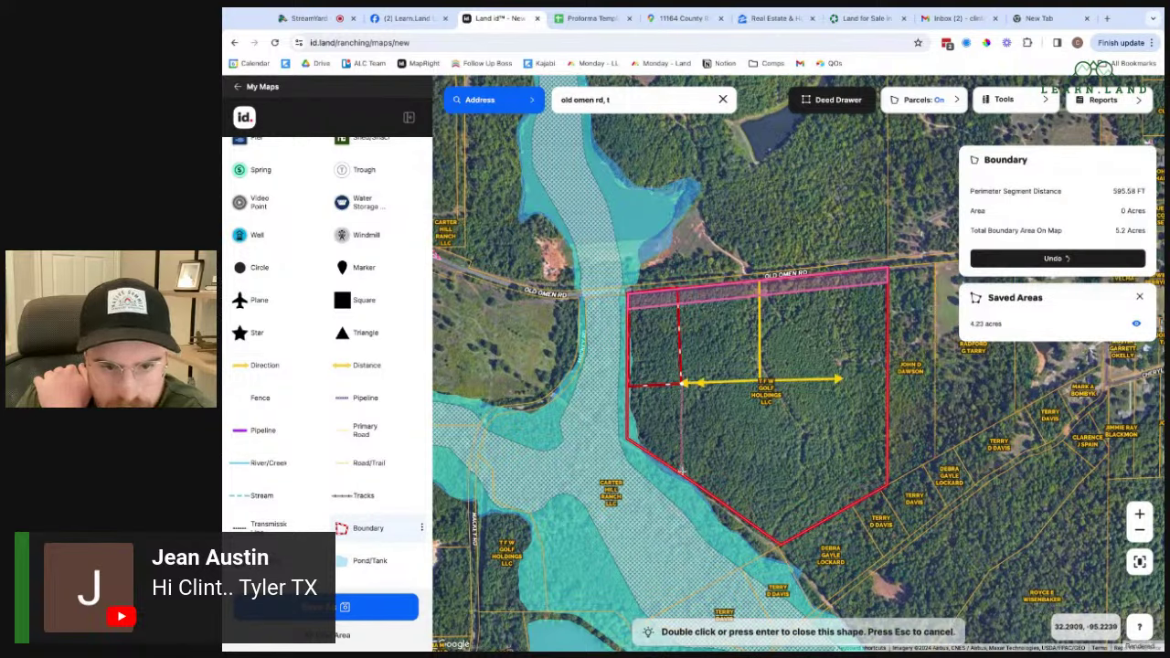
click(683, 473)
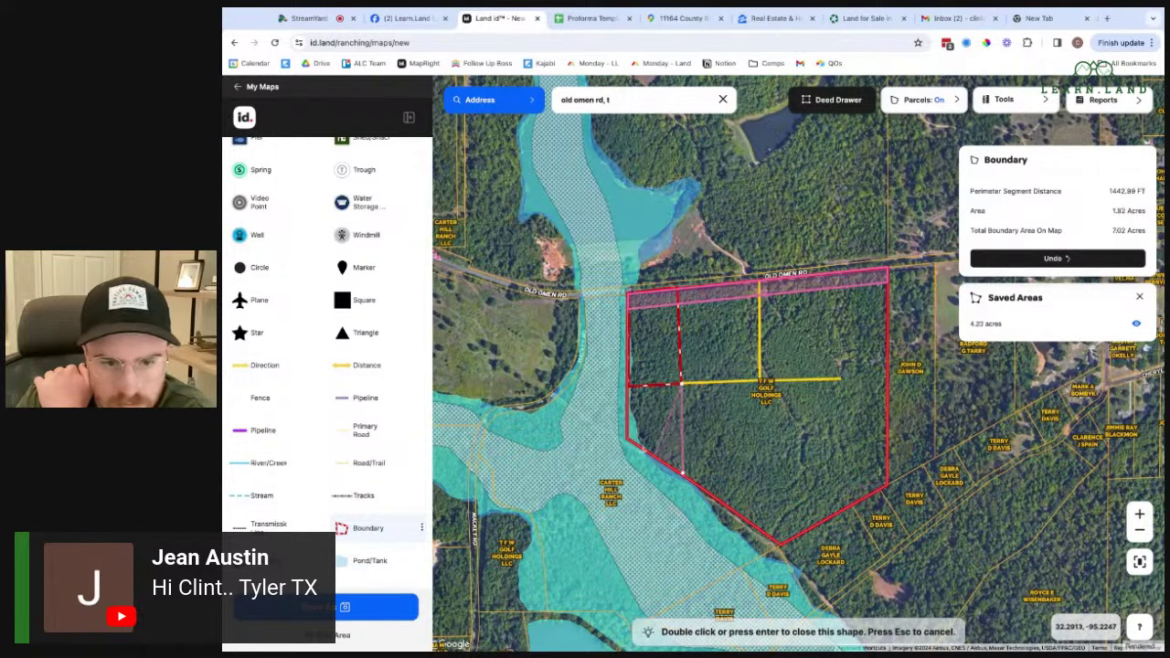
click(628, 439)
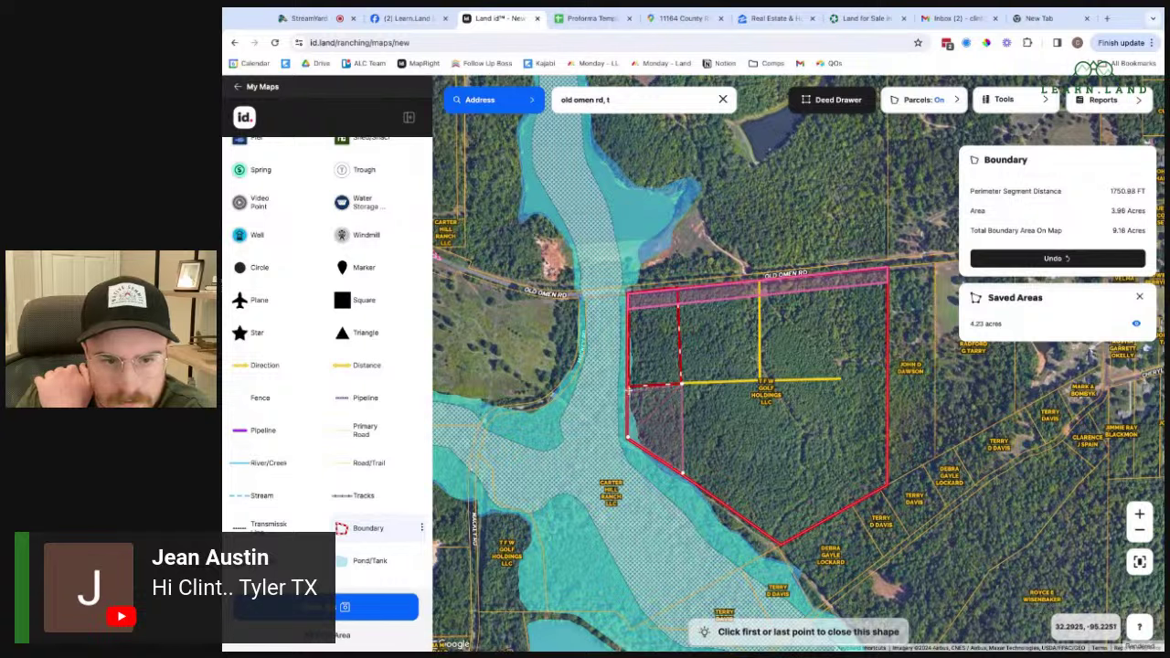
click(629, 386)
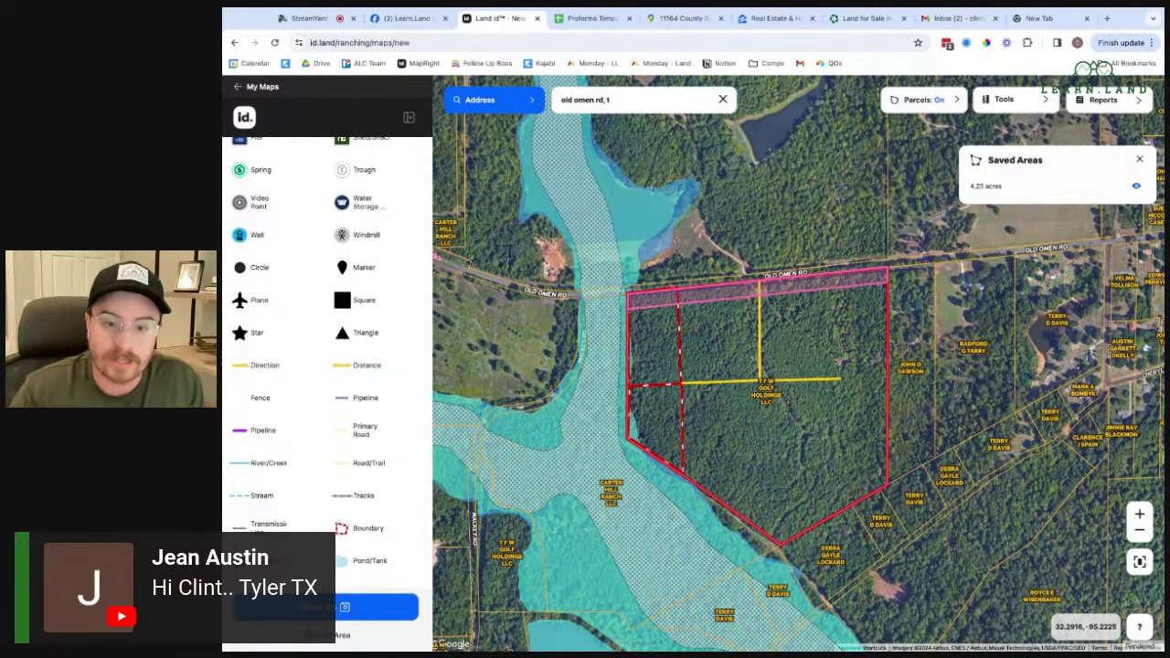
- Examine the tract's location relative to the surrounding parcels, roads and flood zone, and return to its lot and road layout
scroll(782, 385, down, 5)
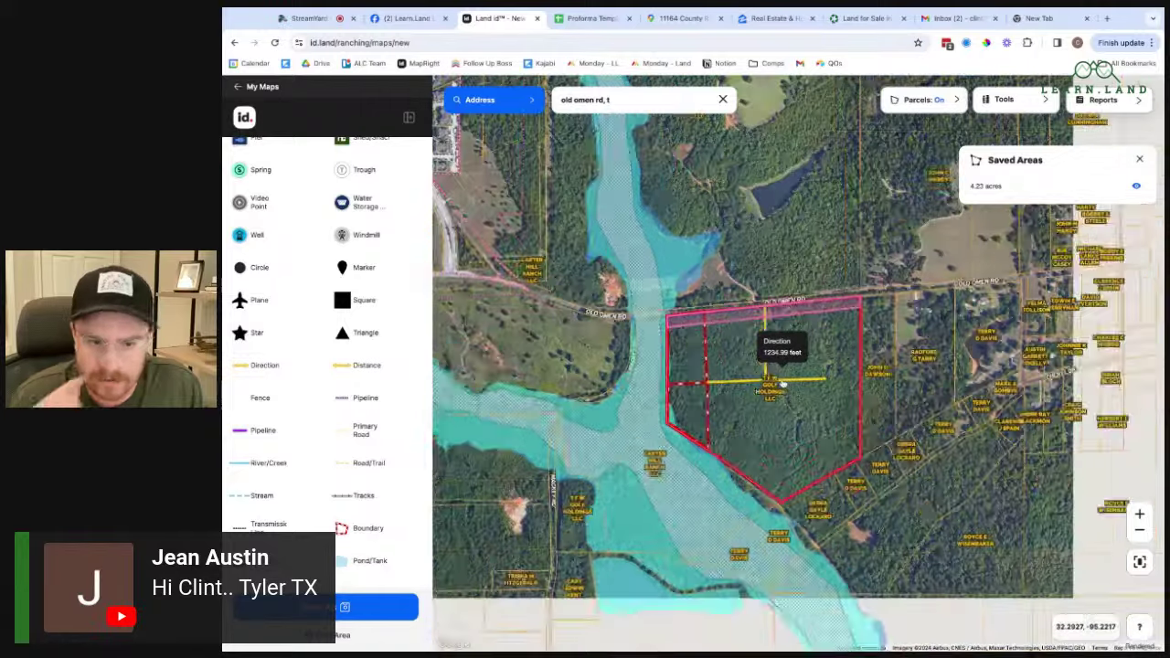
scroll(783, 384, down, 2)
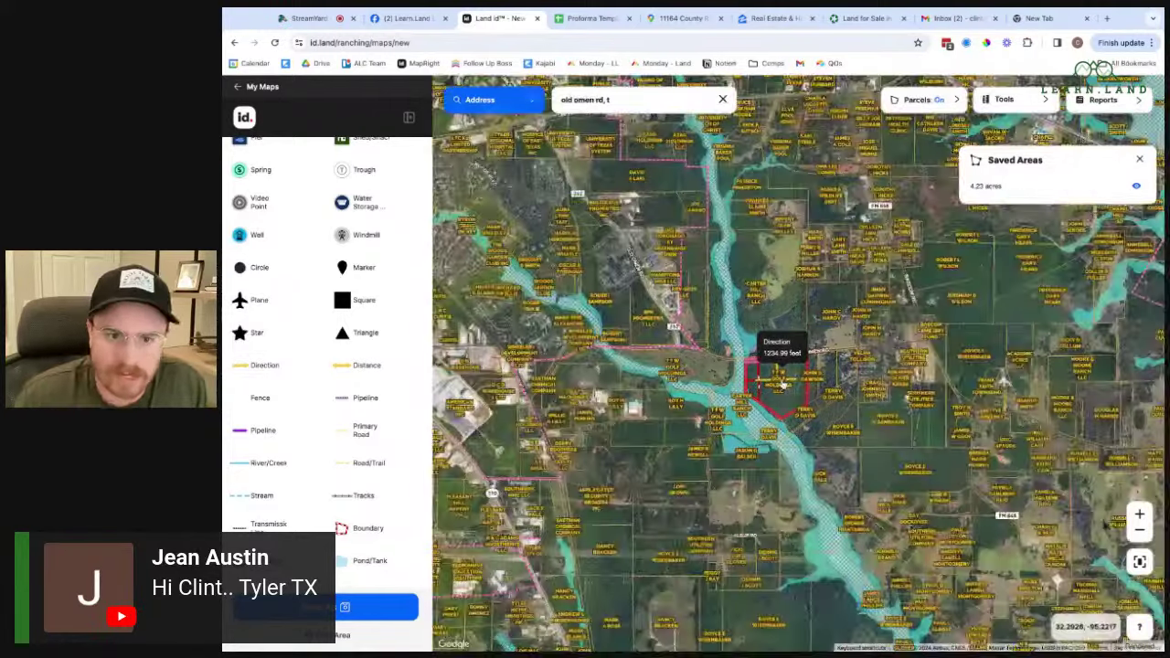
scroll(783, 338, down, 3)
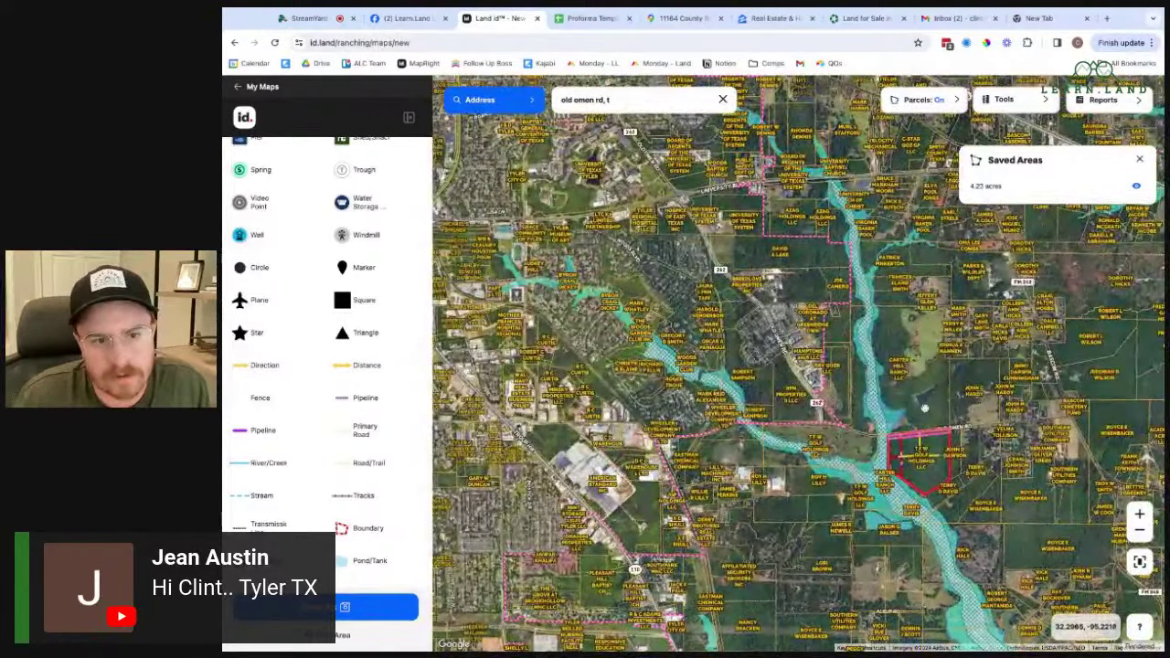
scroll(855, 375, up, 5)
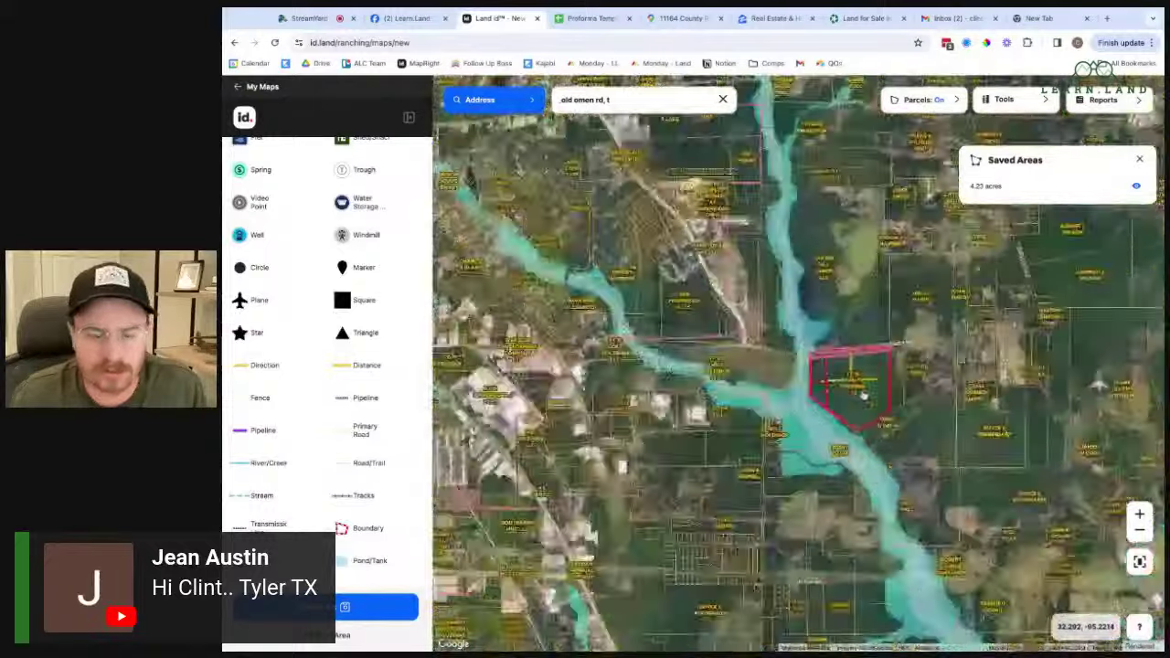
scroll(855, 374, up, 3)
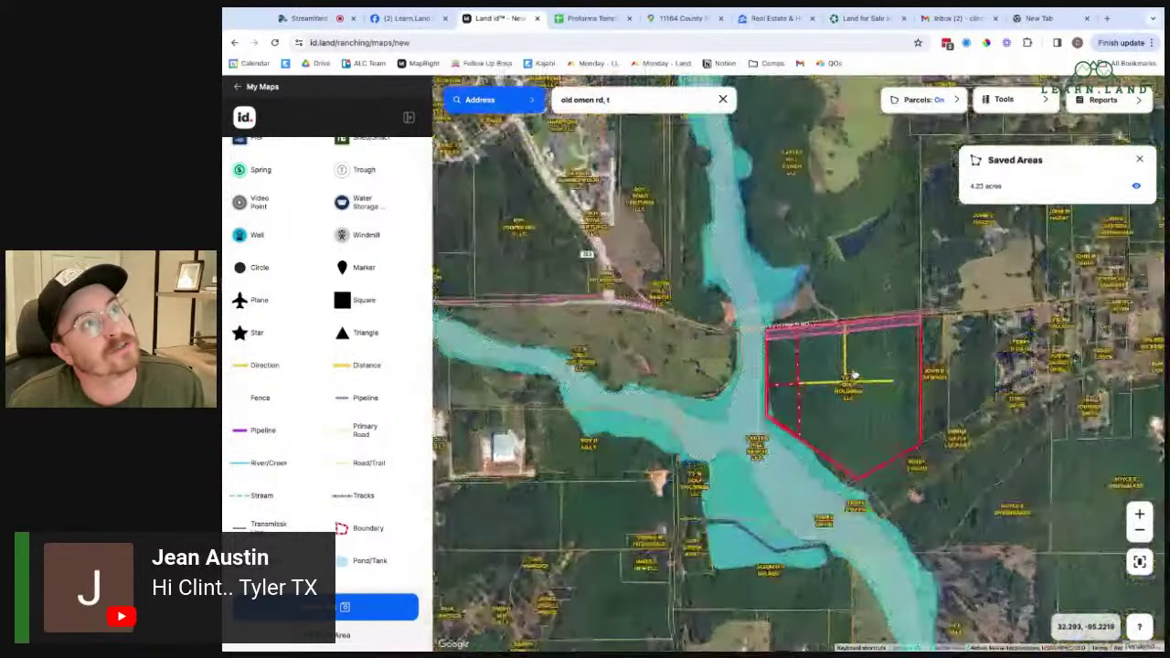
scroll(855, 375, up, 4)
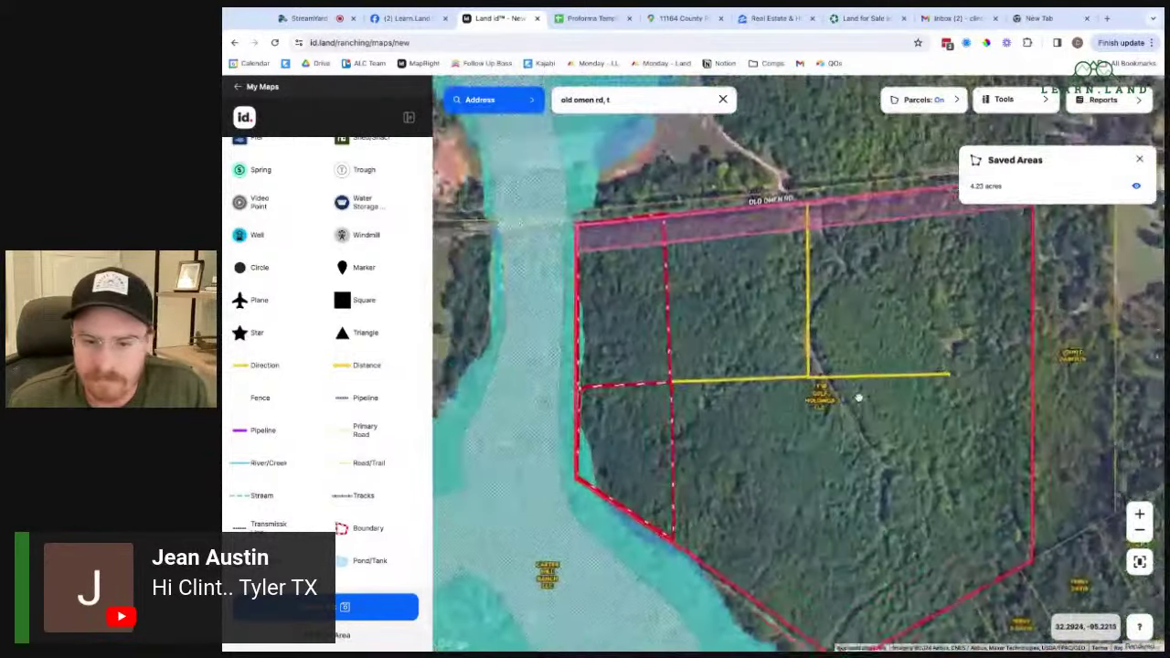
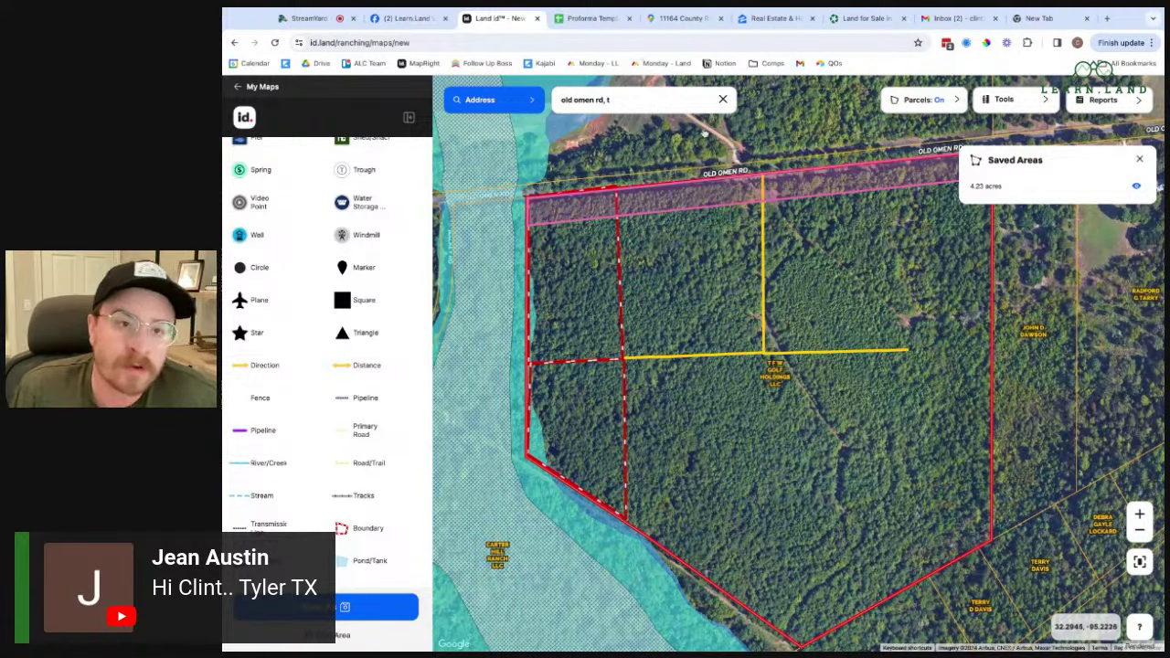
- Switch to the Proforma Template spreadsheet and set the Lot Type 1 lot count to 12
click(589, 18)
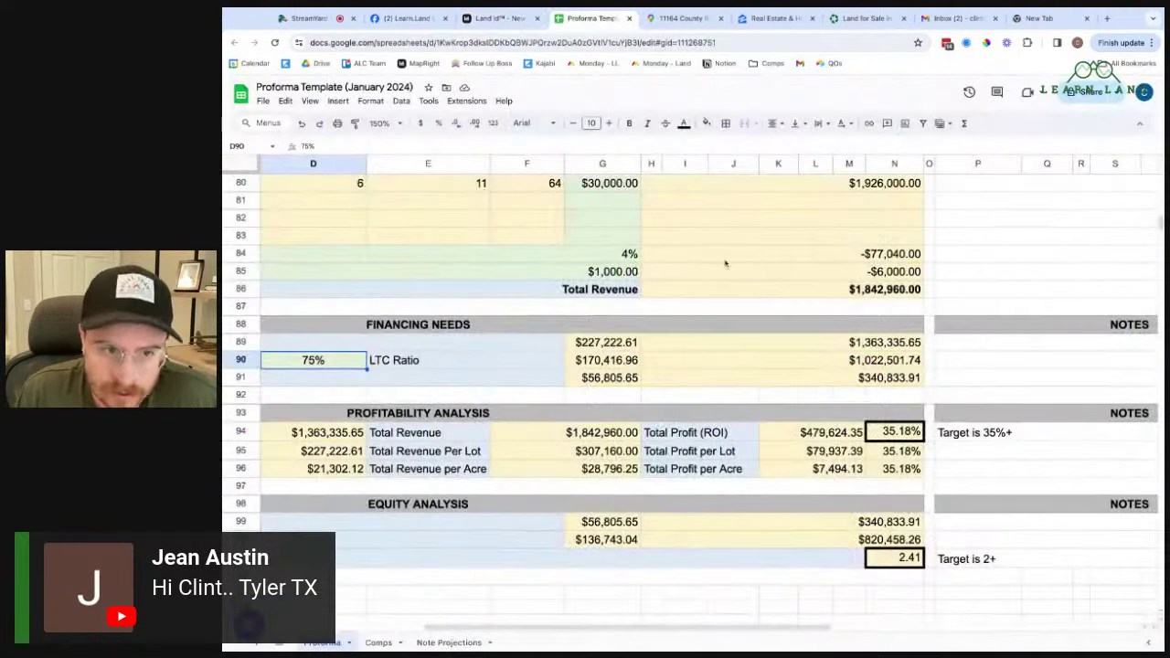
scroll(725, 264, up, 20)
scroll(652, 249, left, 3)
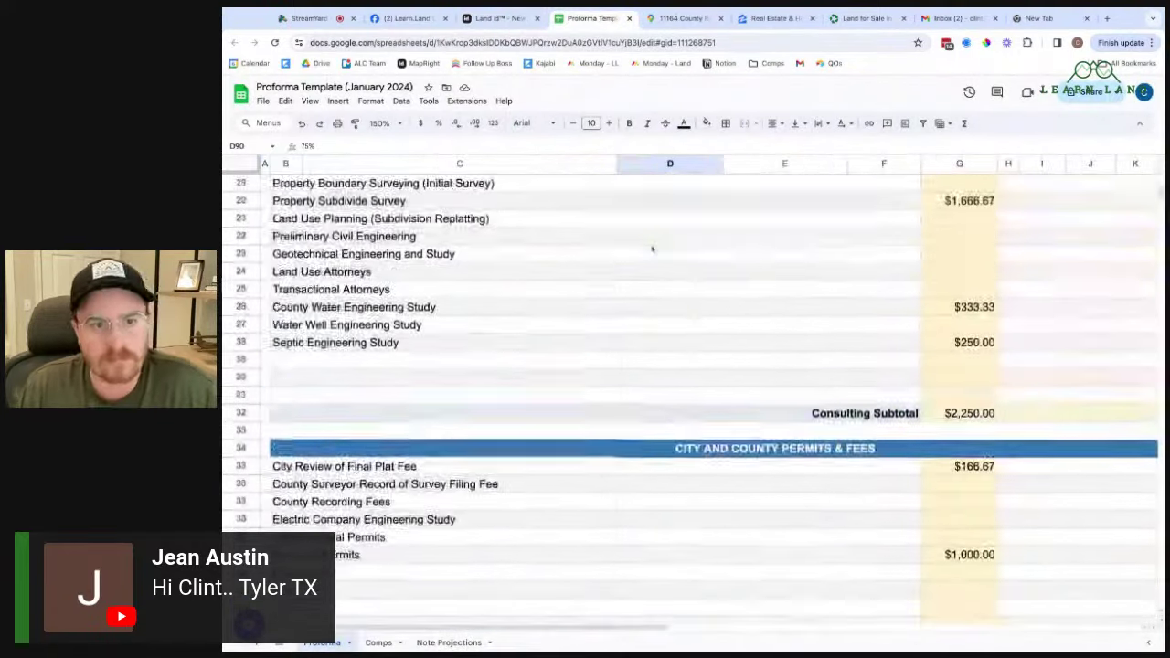
scroll(652, 249, up, 7)
click(686, 287)
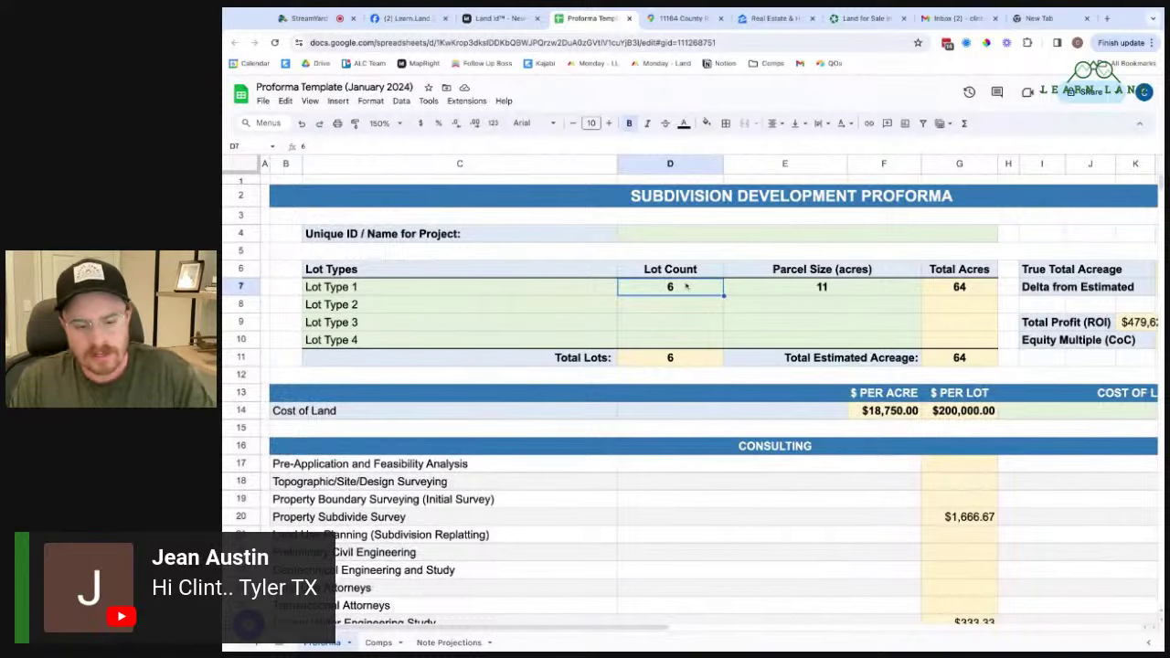
text(12)
key(Return)
- Set the Lot Type 1 parcel size to 5 acres
key(Right)
key(Up)
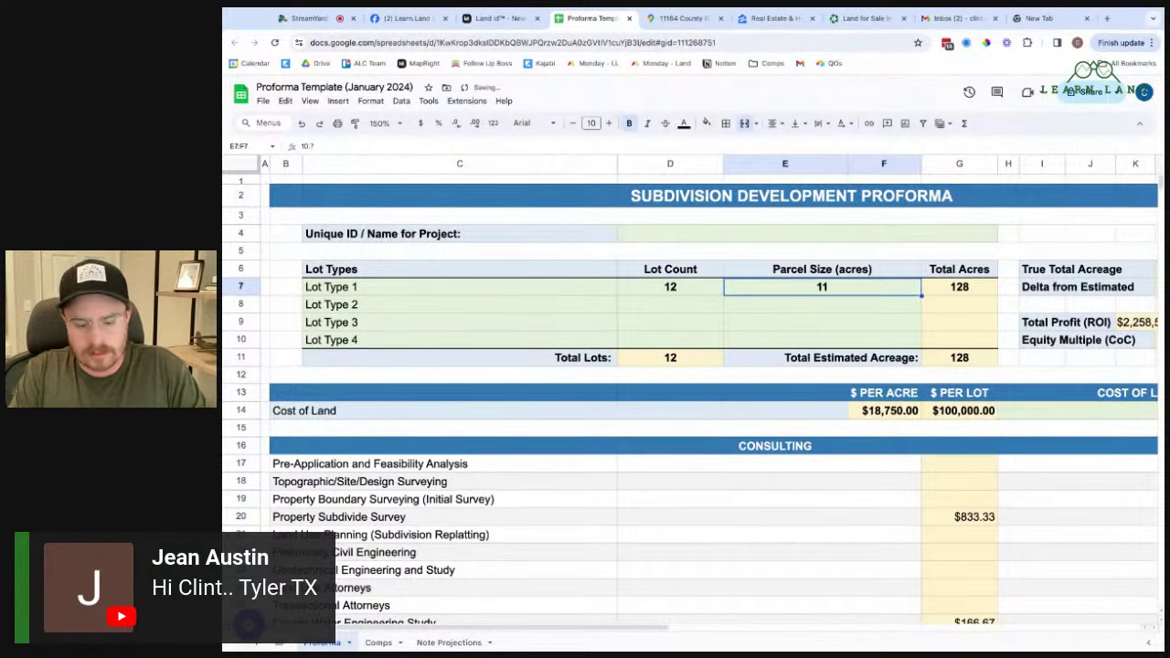
text(5)
key(Return)
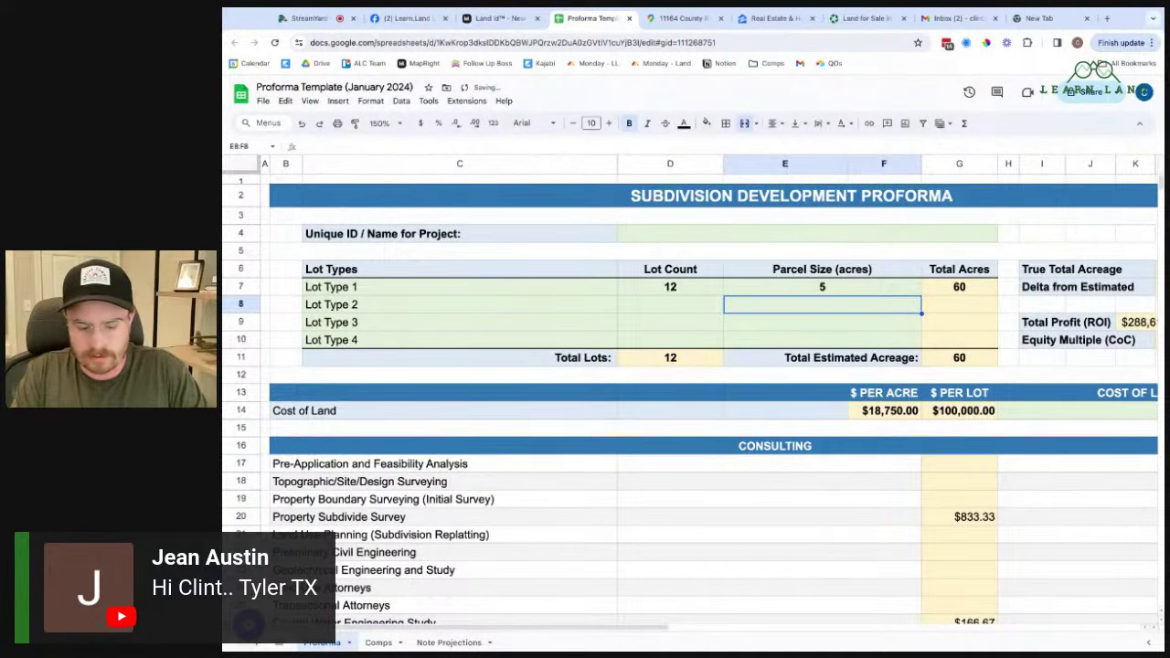
key(Up)
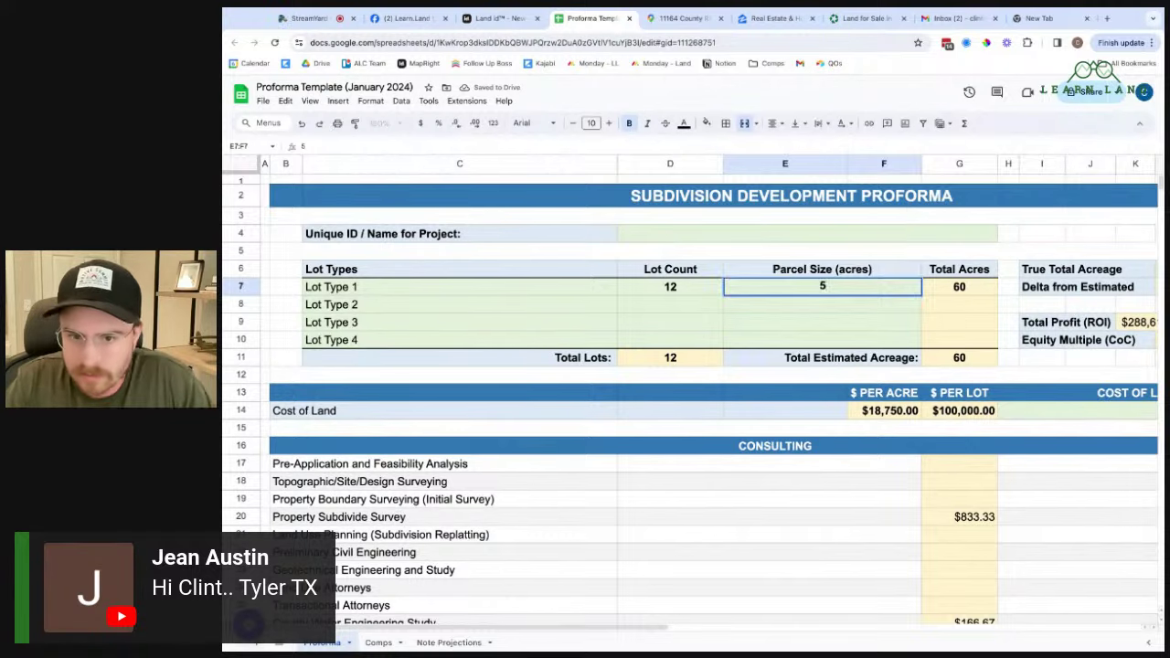
key(Return)
- Try Lot Type 1 parcel sizes of 5.2 and 5.4 acres against the tract's true total acreage
scroll(775, 289, right, 5)
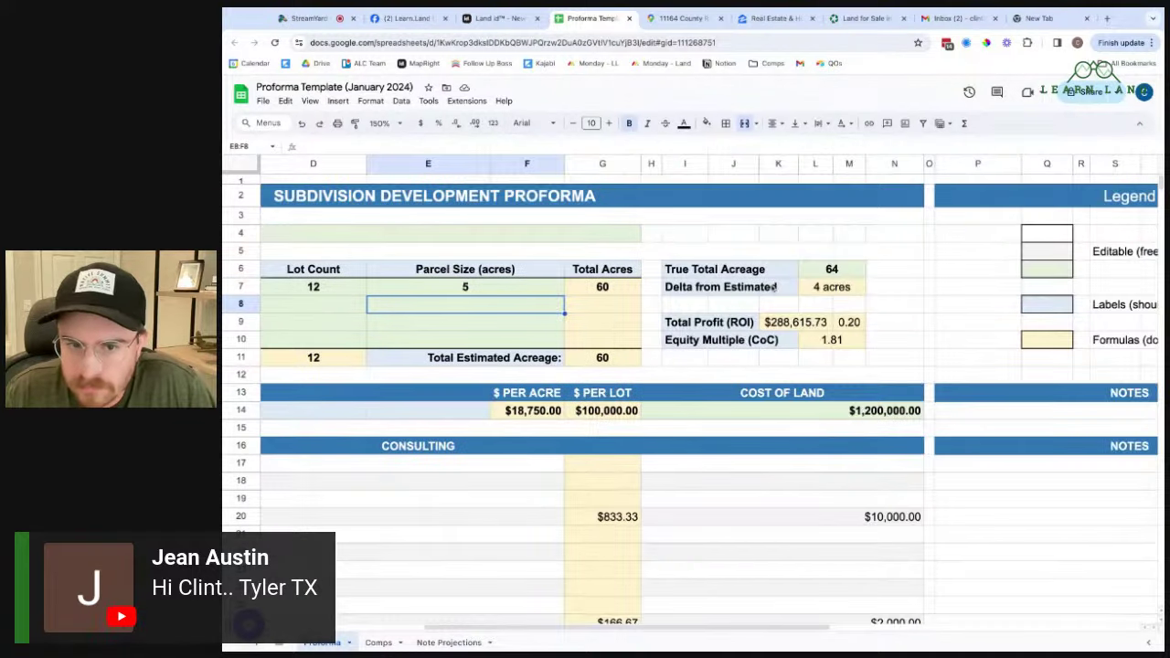
double_click(492, 289)
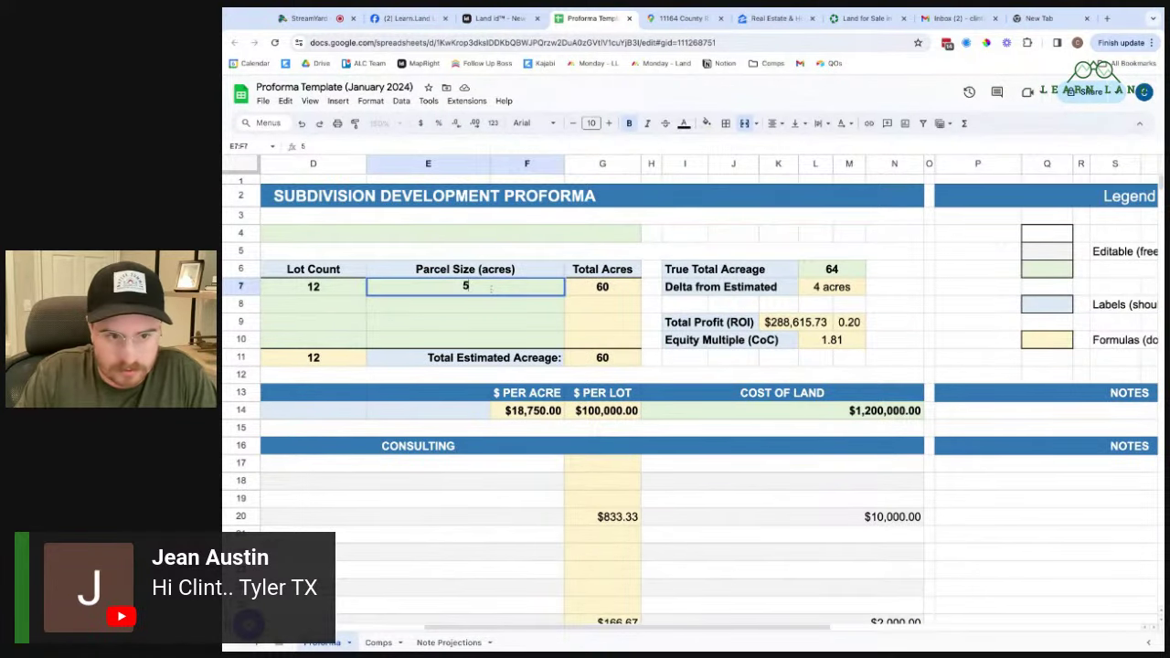
text(.2)
key(Return)
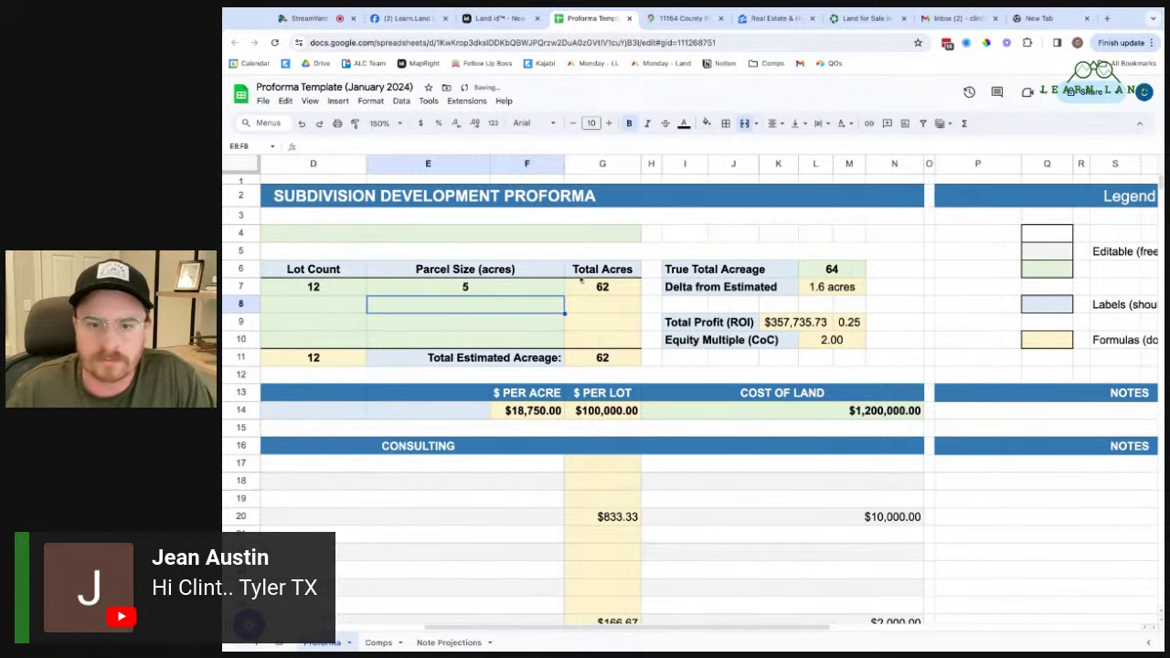
double_click(475, 288)
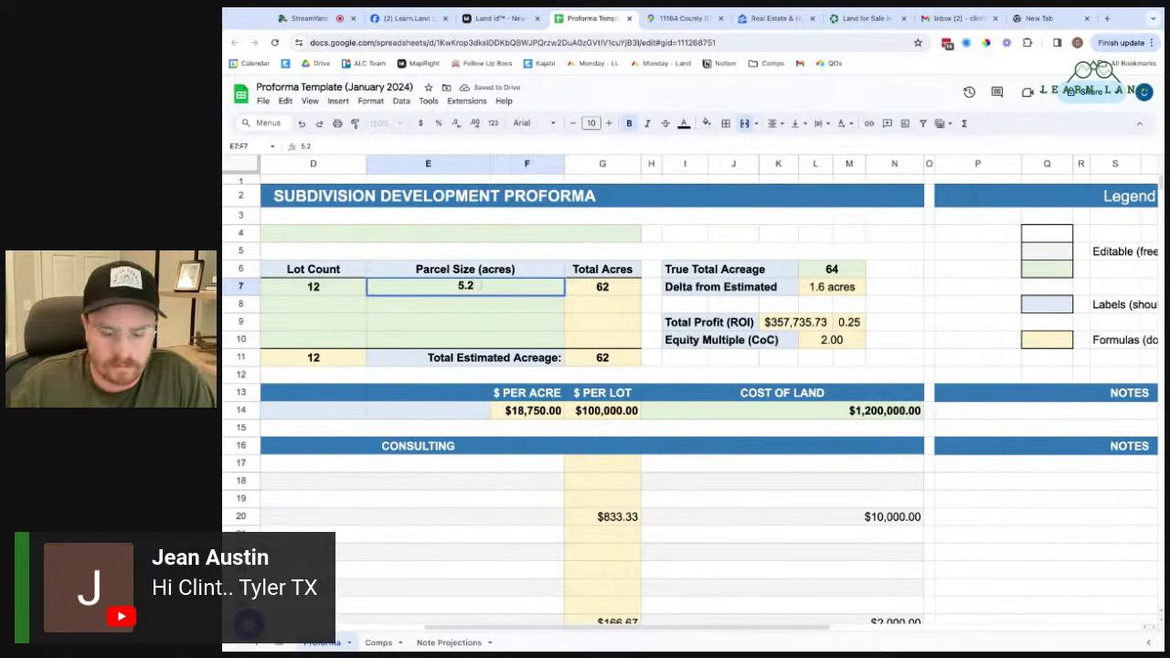
key(BackSpace)
key(BackSpace)
key(Return)
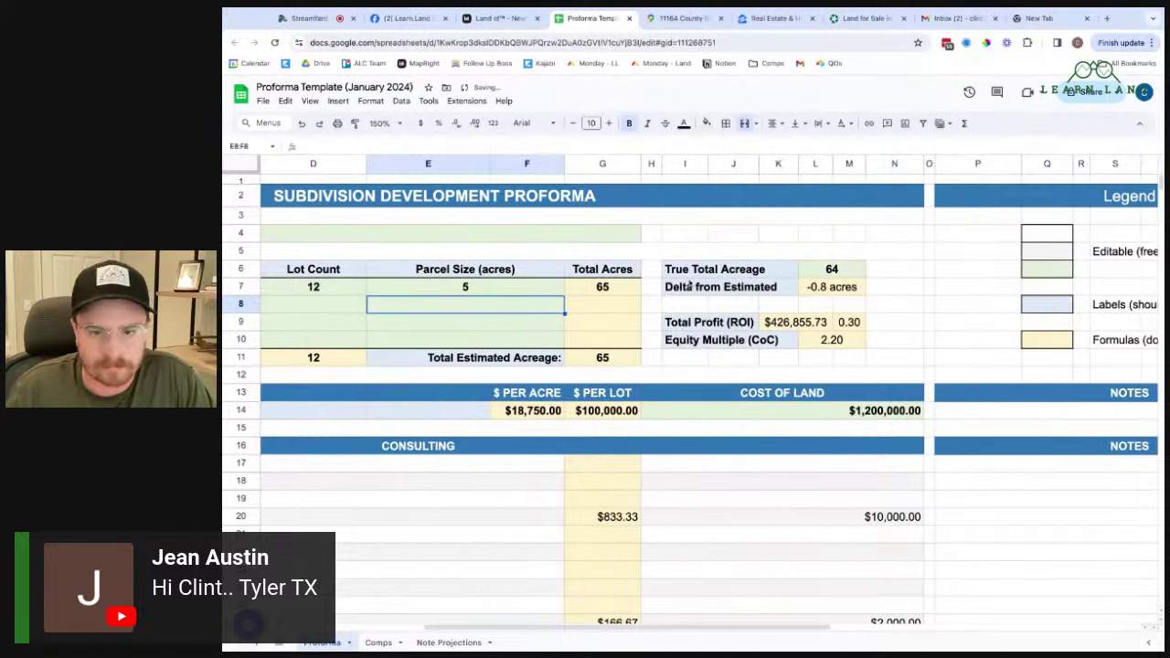
- Set the Lot Type 1 parcel size to 5.3 acres
double_click(475, 287)
text(.4)
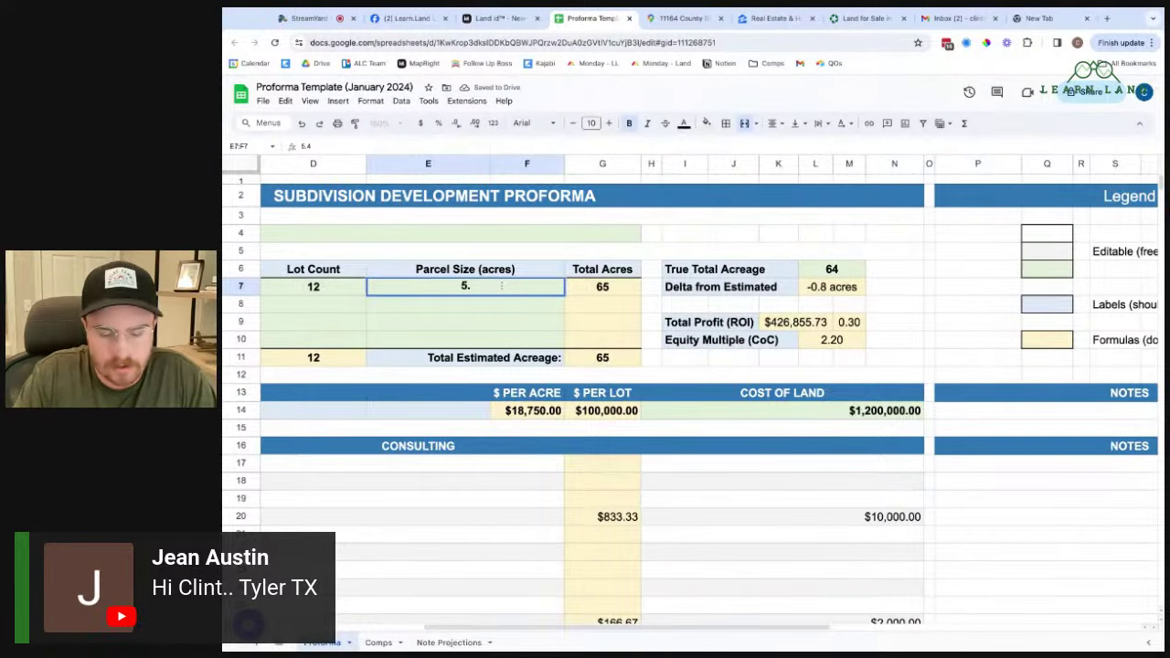
key(BackSpace)
key(Return)
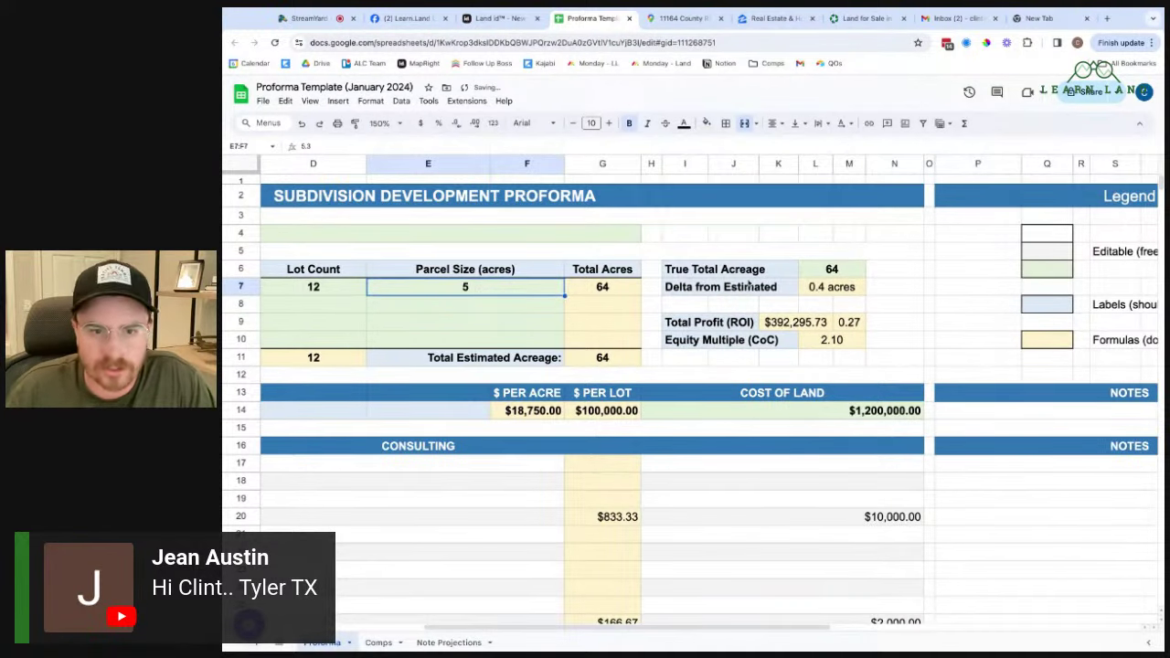
- Compare the true total acreage with the delta from the estimated acreage
click(810, 291)
click(814, 273)
click(814, 280)
click(817, 273)
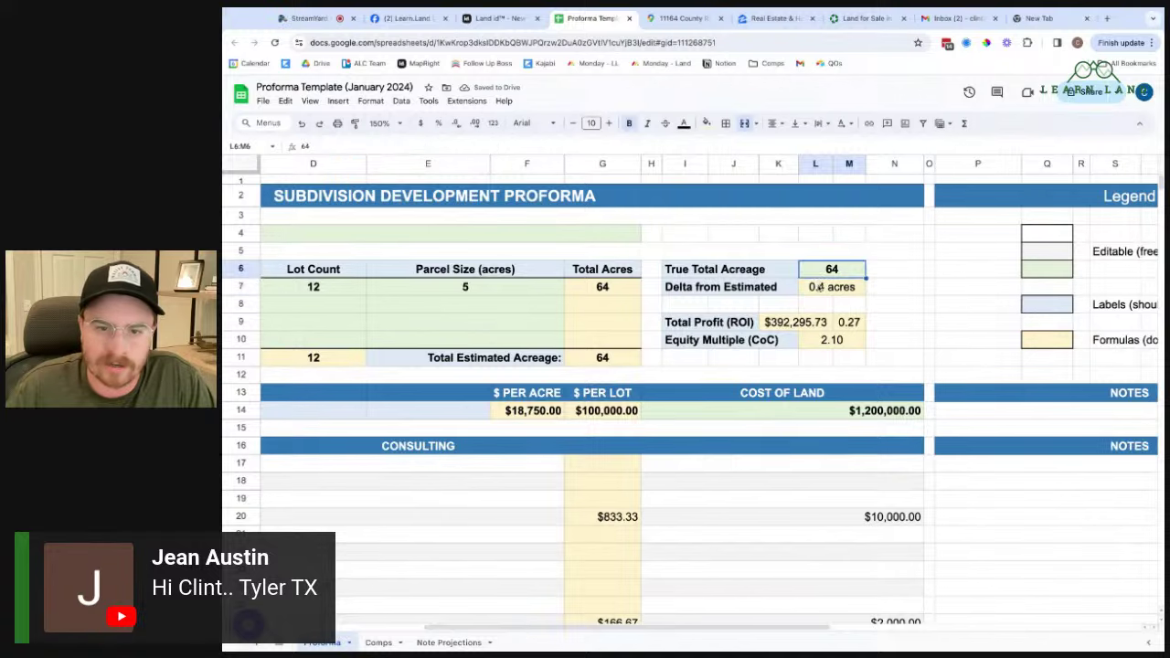
click(818, 285)
click(817, 274)
click(825, 290)
click(828, 272)
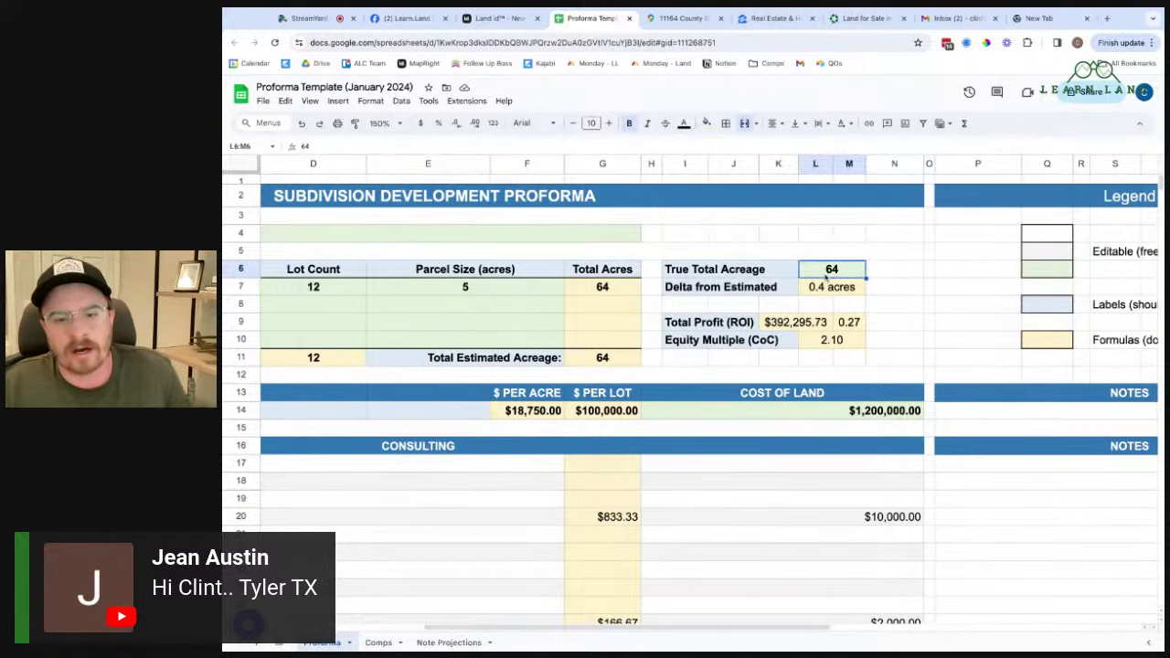
click(829, 288)
click(828, 273)
click(831, 289)
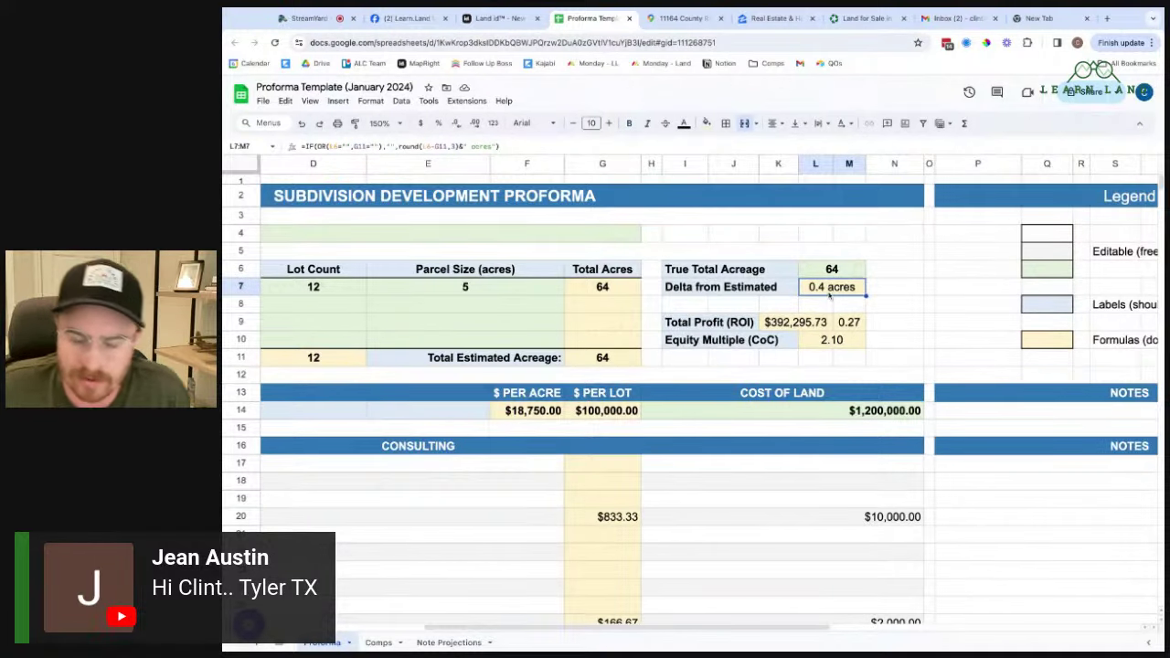
- Set the Lot Type 1 sales price per acre to $40,000 in the revenue projections
scroll(948, 423, left, 5)
scroll(947, 424, down, 10)
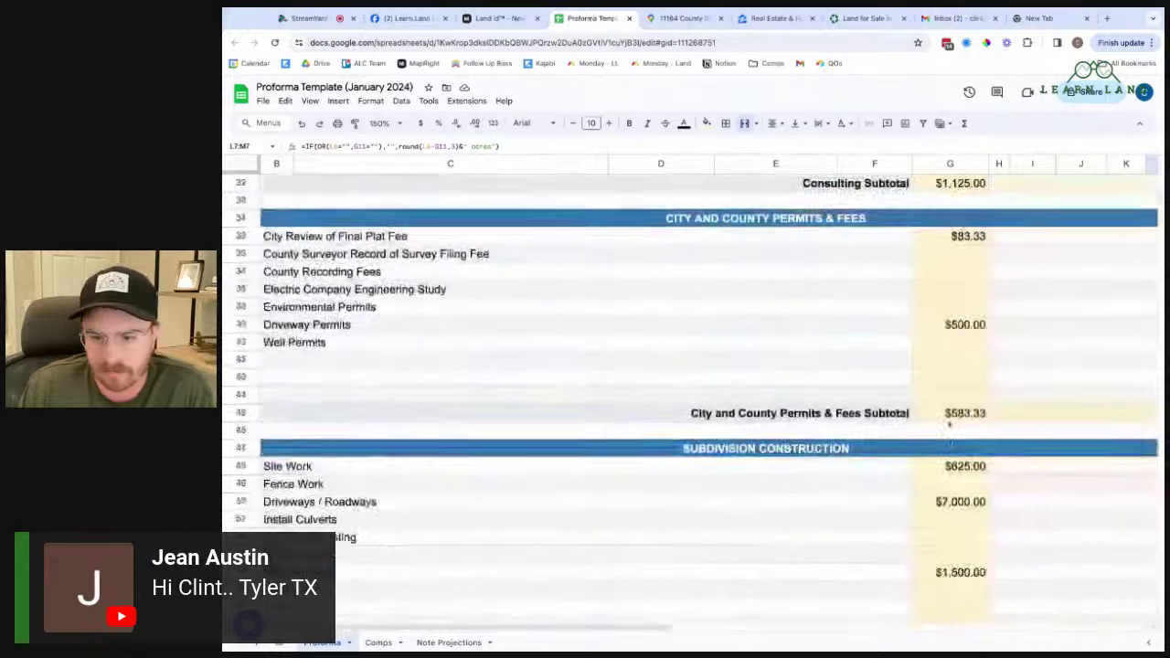
scroll(951, 427, down, 3)
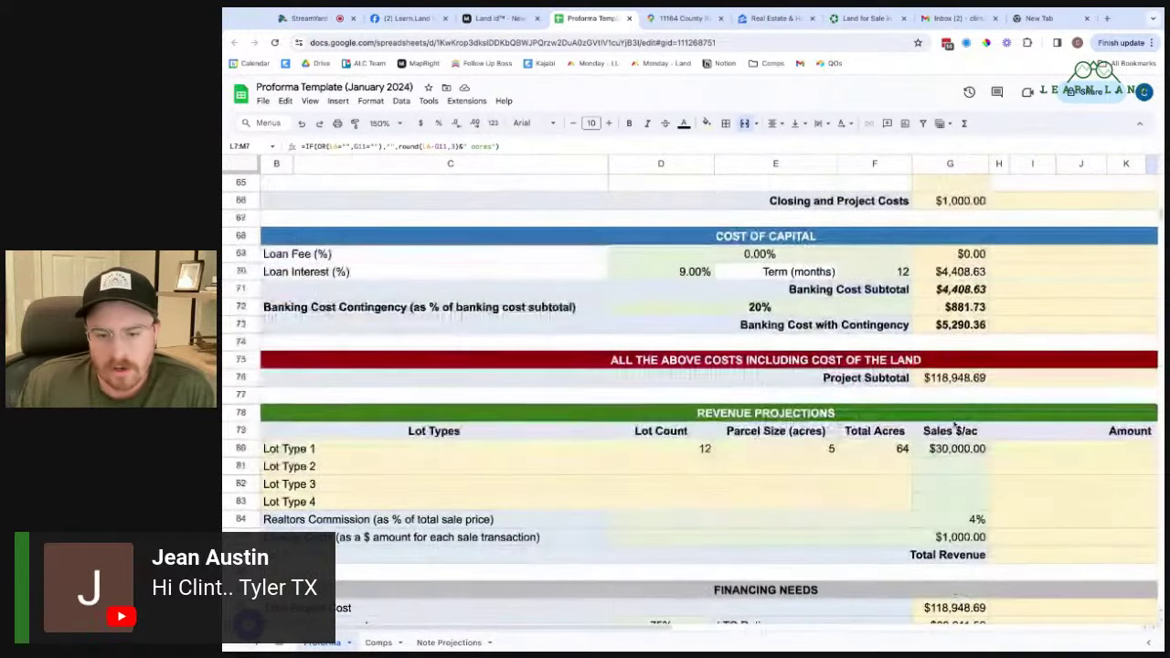
click(945, 452)
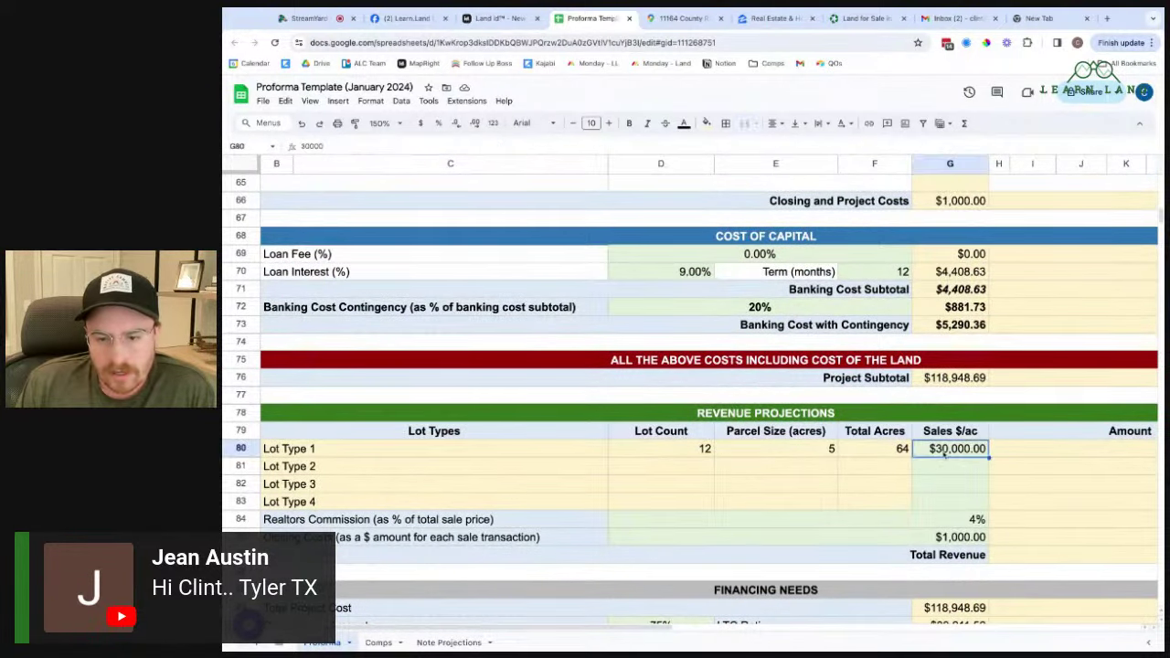
text(4)
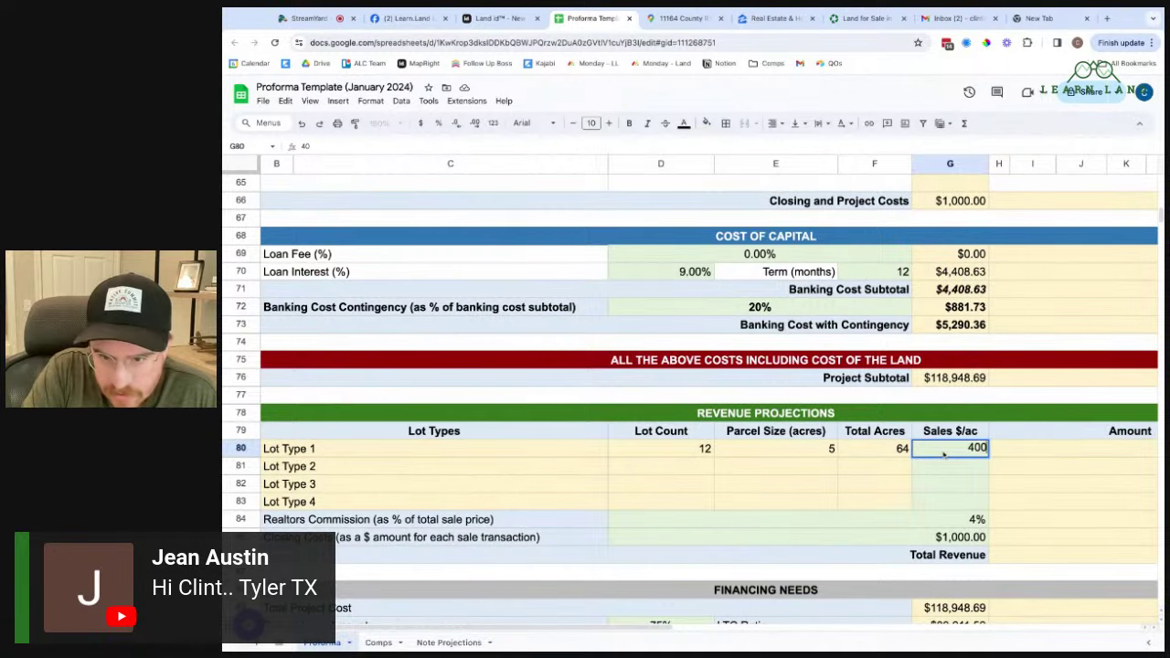
text(0,000)
key(Return)
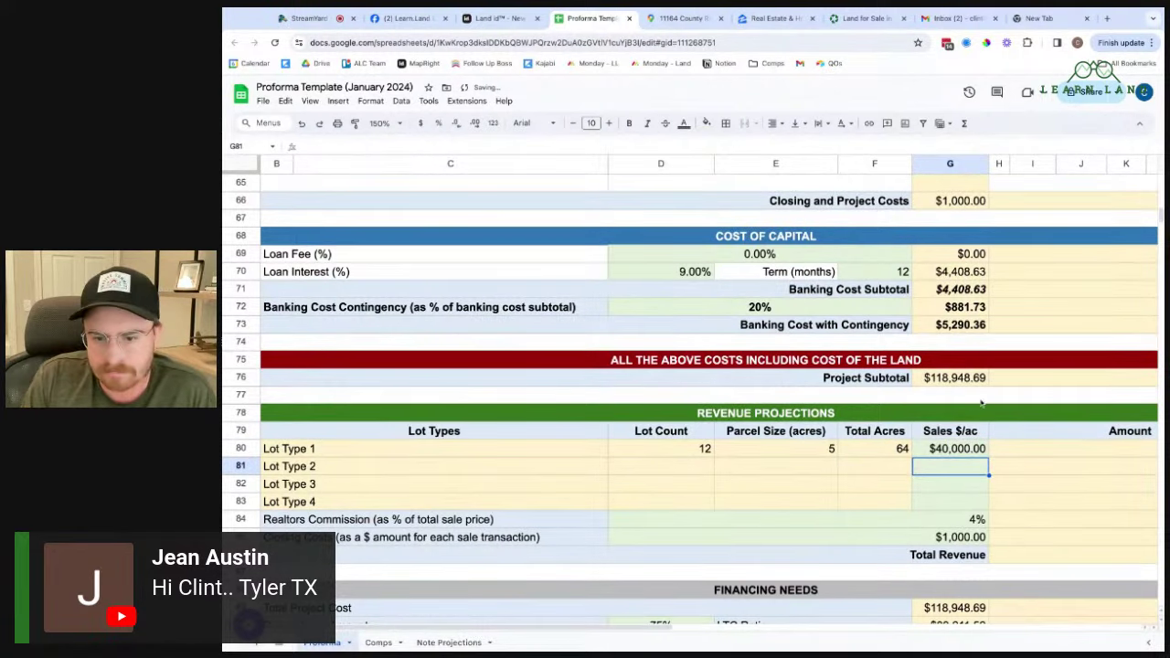
- Switch to the Land id map and measure the east-west interior road from the northwest lot's southeast corner to its east end
scroll(1024, 384, up, 5)
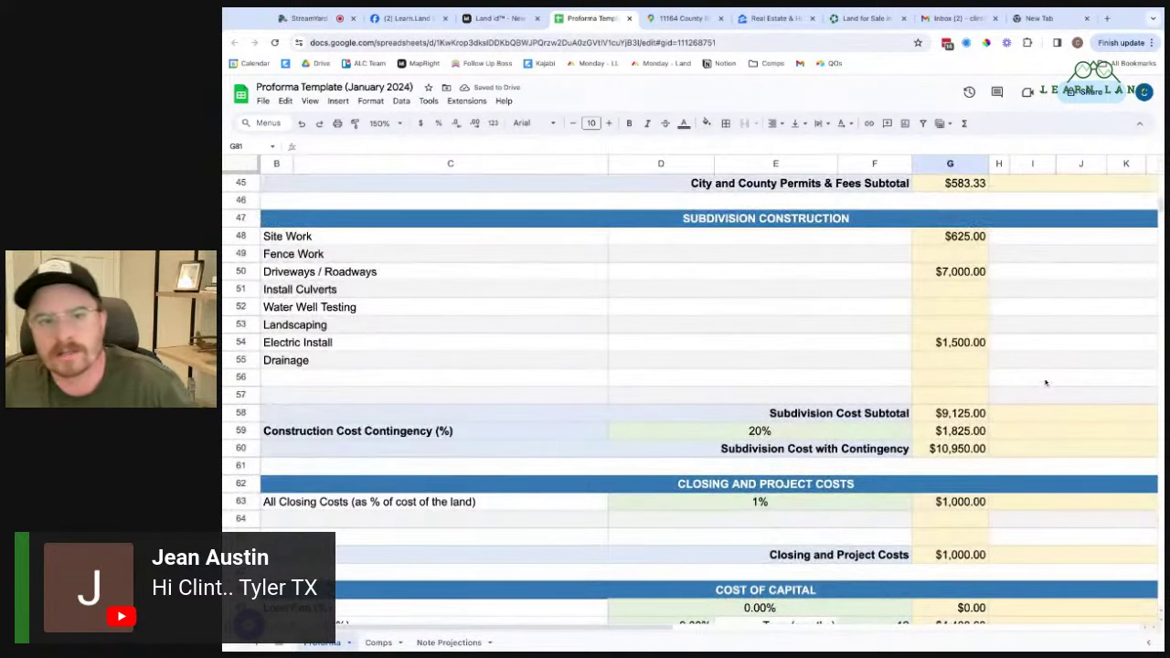
click(499, 18)
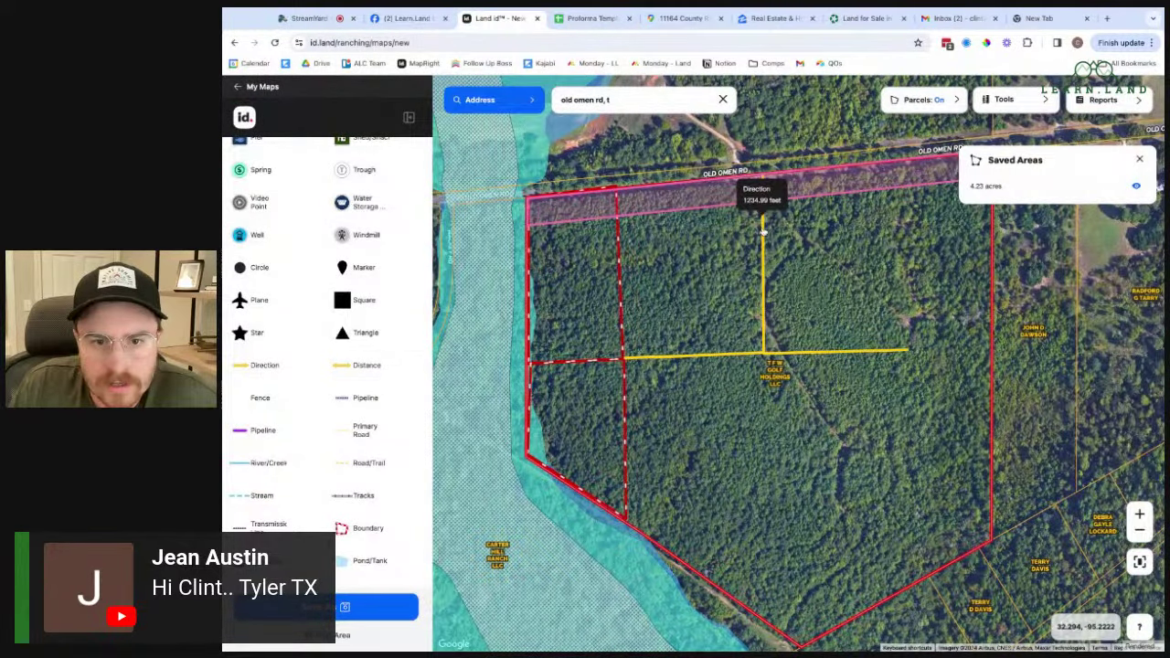
click(1030, 100)
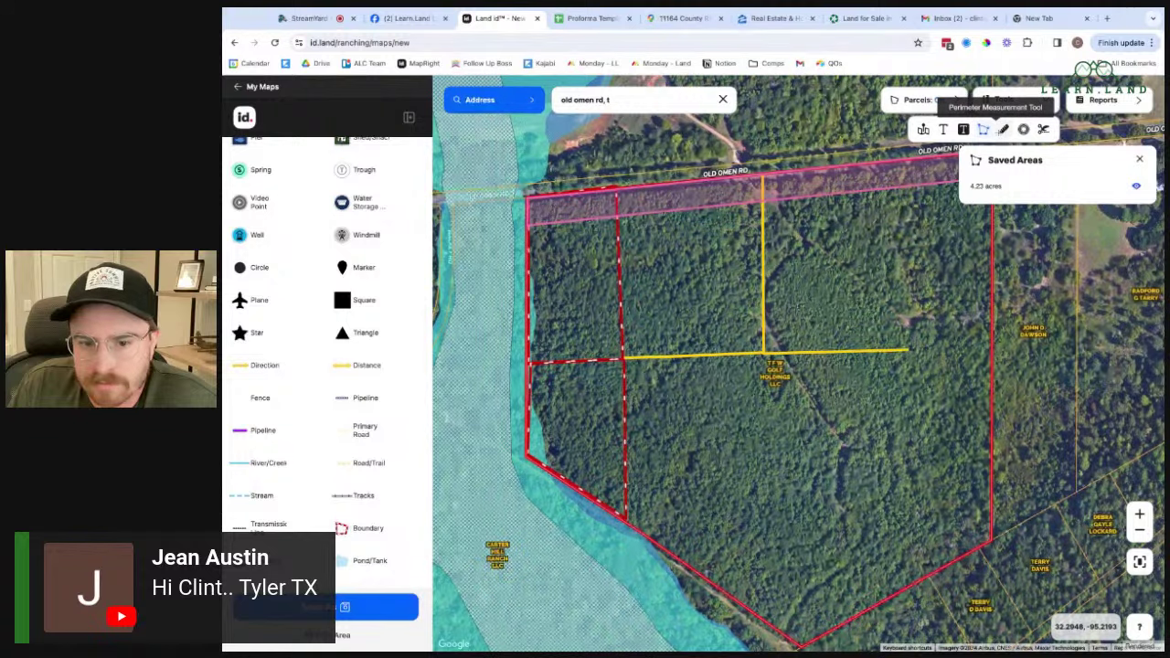
click(924, 129)
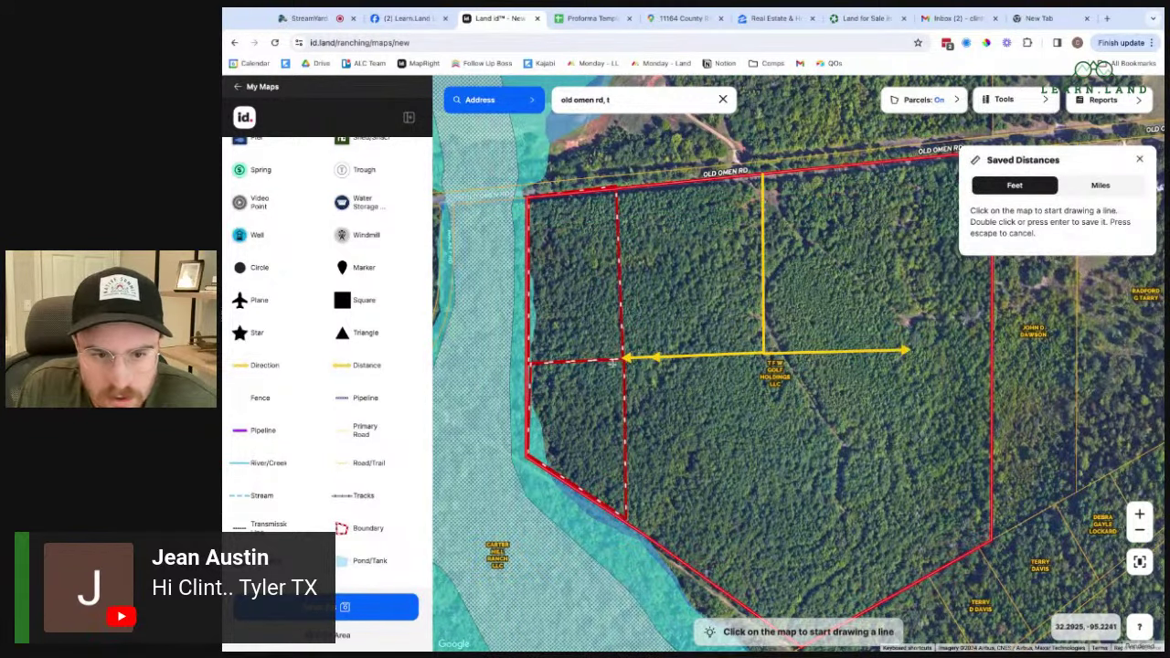
click(625, 359)
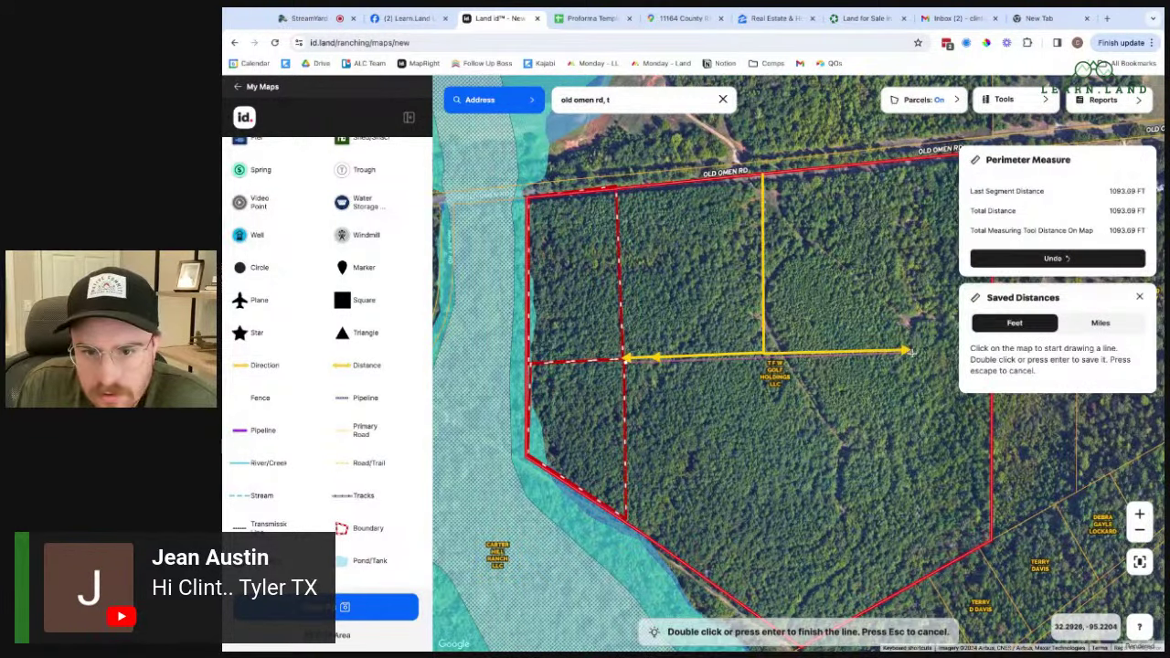
double_click(910, 352)
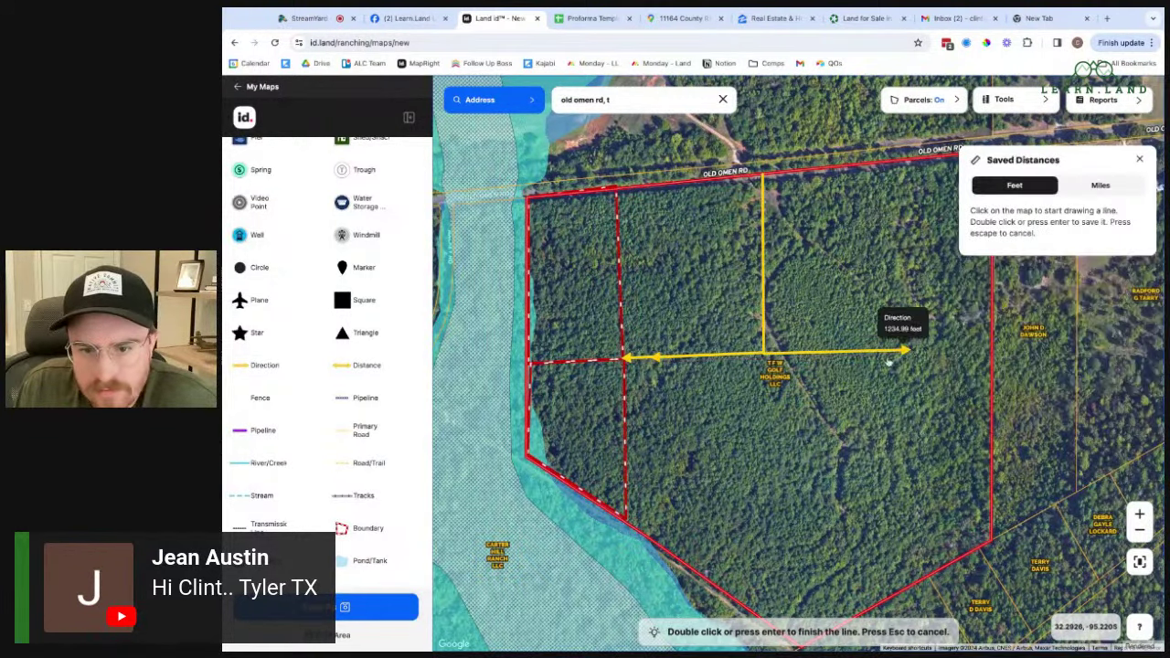
- Measure the north-south interior road from Old Omen Rd to its junction with the east-west road
click(1015, 96)
click(923, 129)
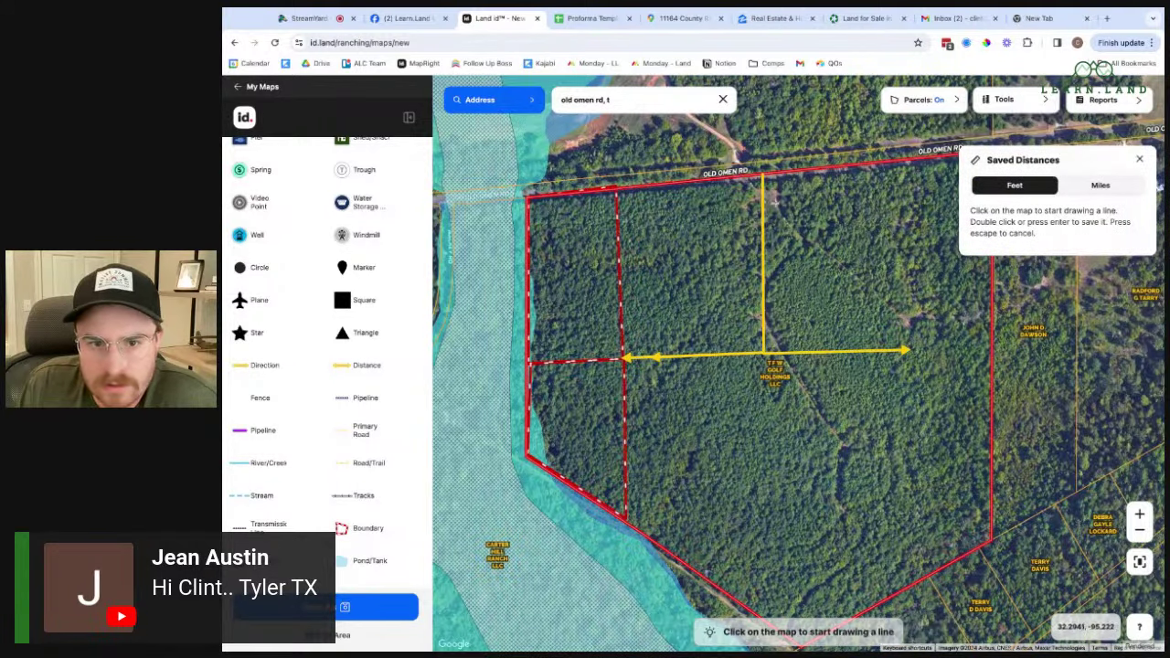
click(764, 175)
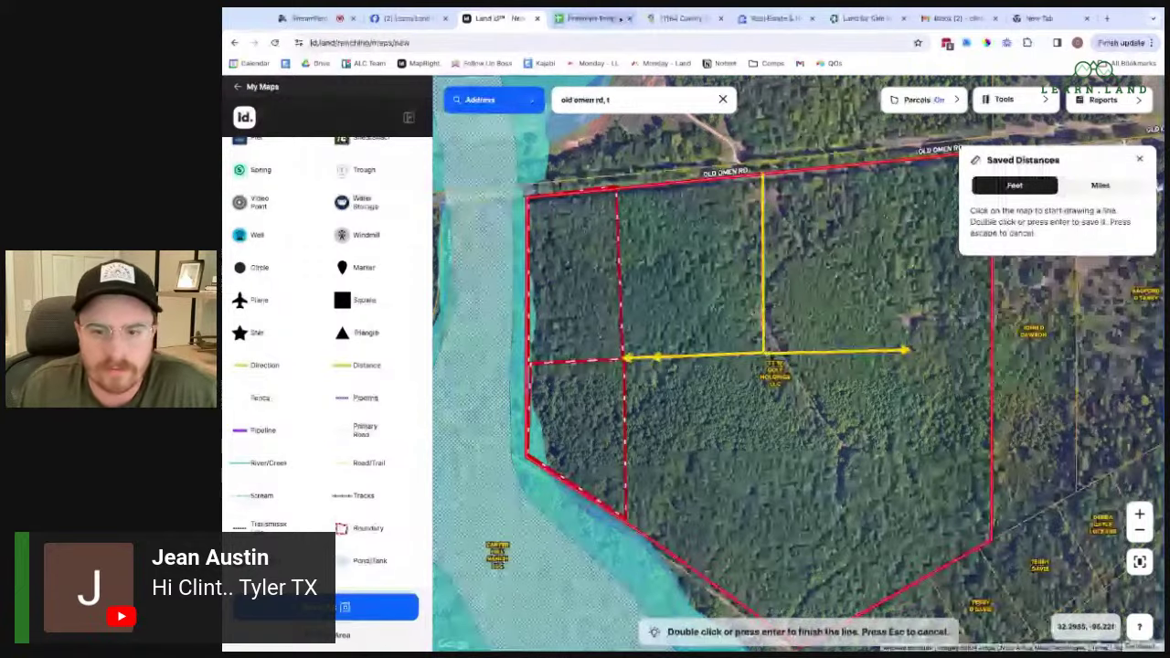
- Return to the proforma spreadsheet and rename the Install Culverts line under Subdivision Construction as "Install Driveways/Culverts"
click(592, 18)
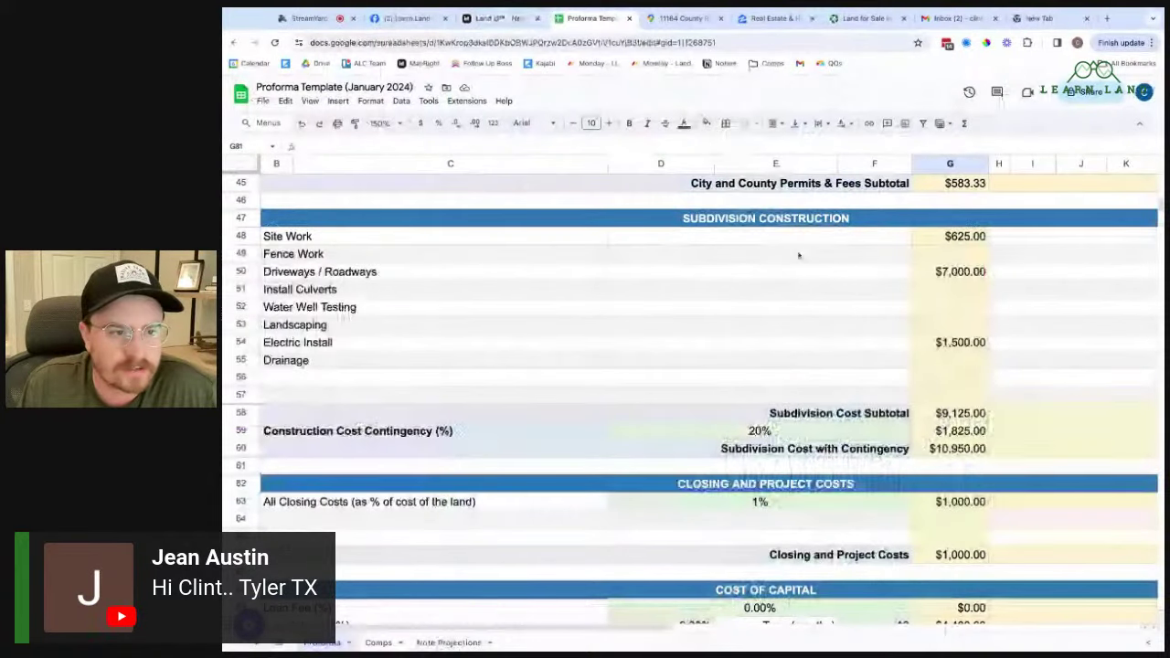
click(241, 272)
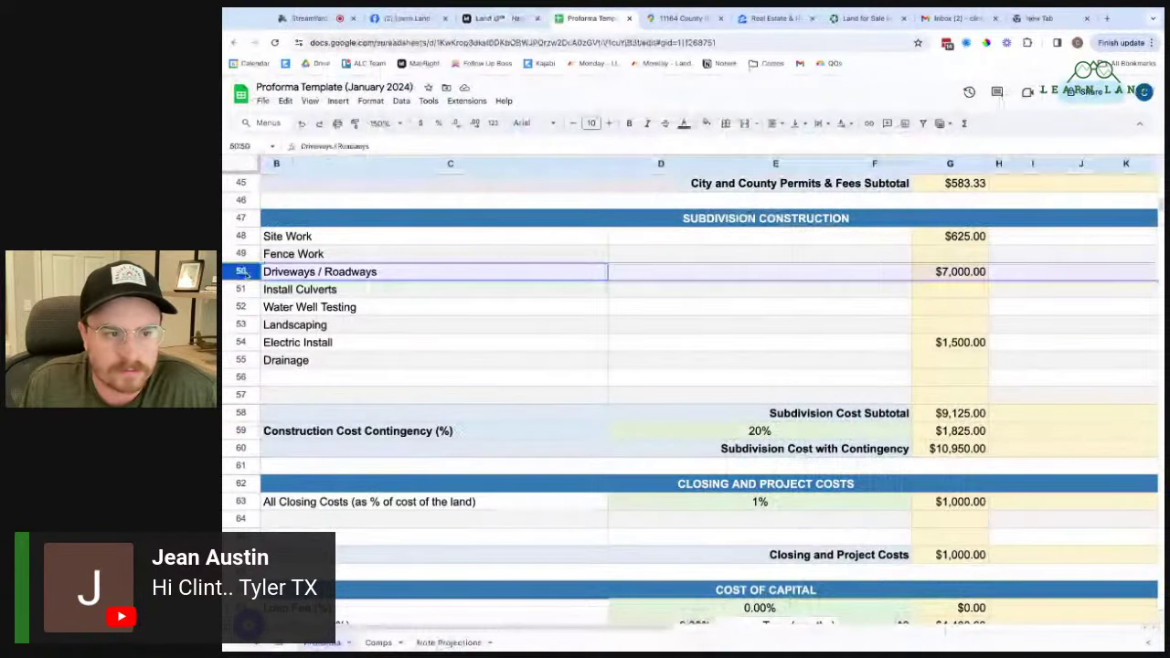
click(329, 289)
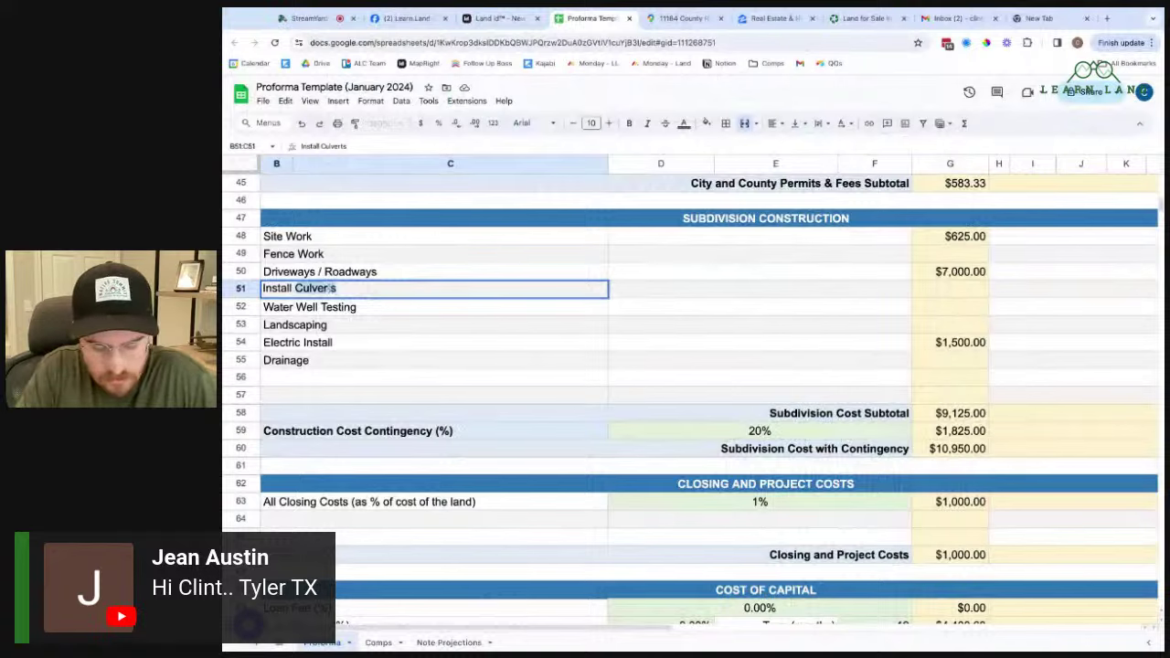
double_click(329, 289)
text(Driveway)
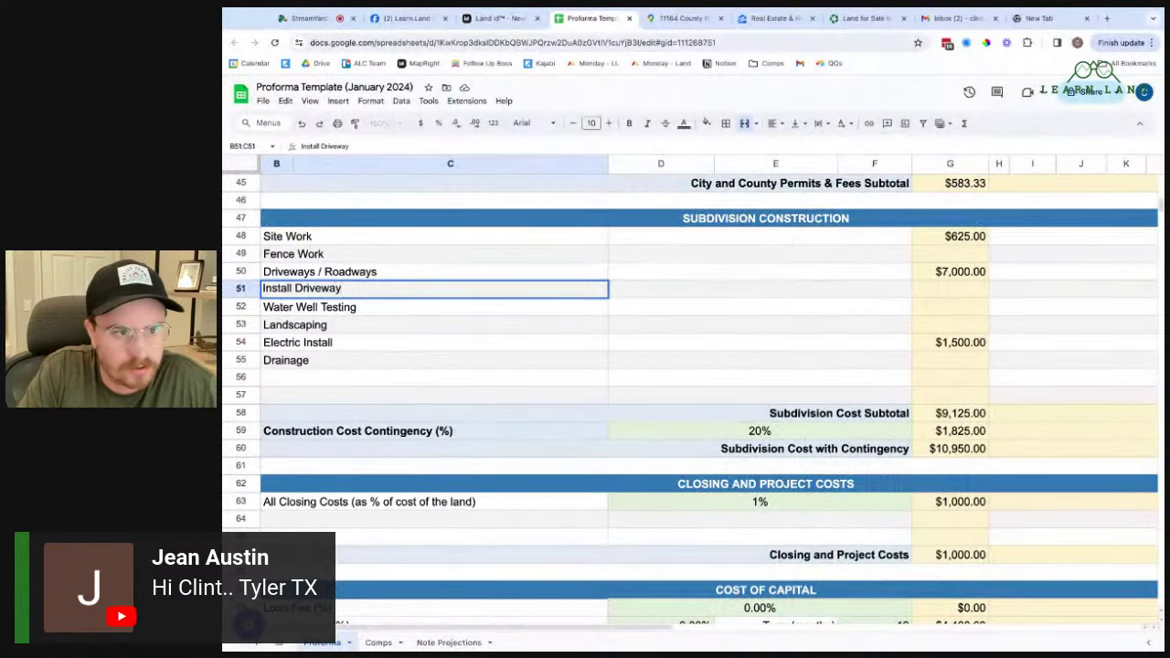
text(s/Culv)
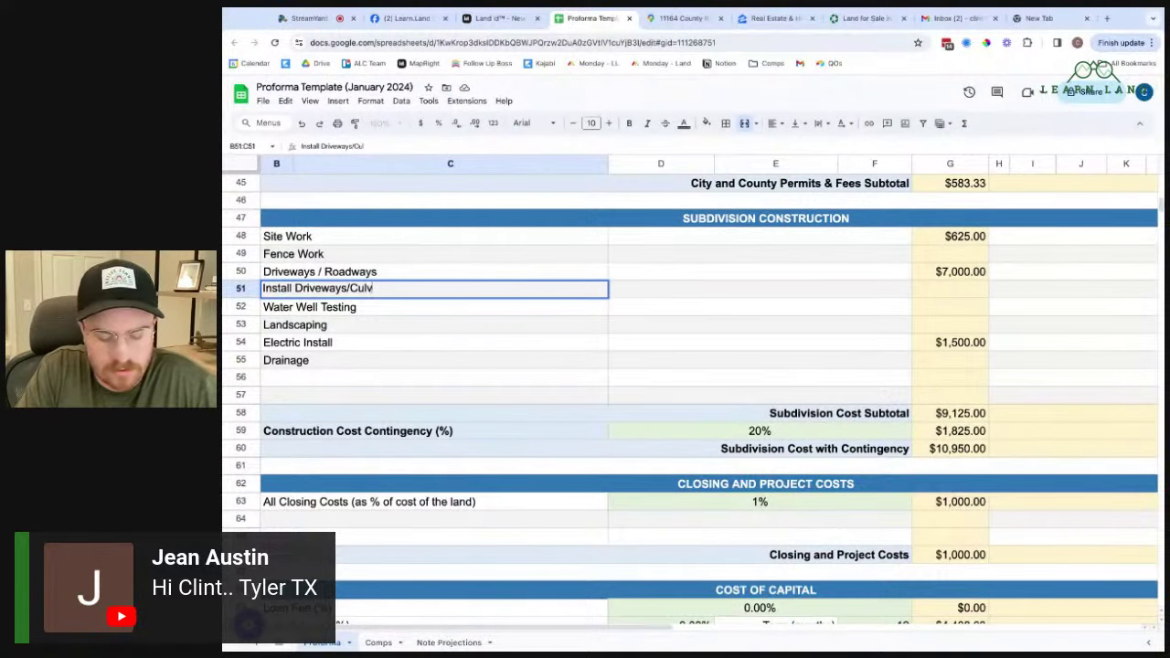
text(erts)
key(Return)
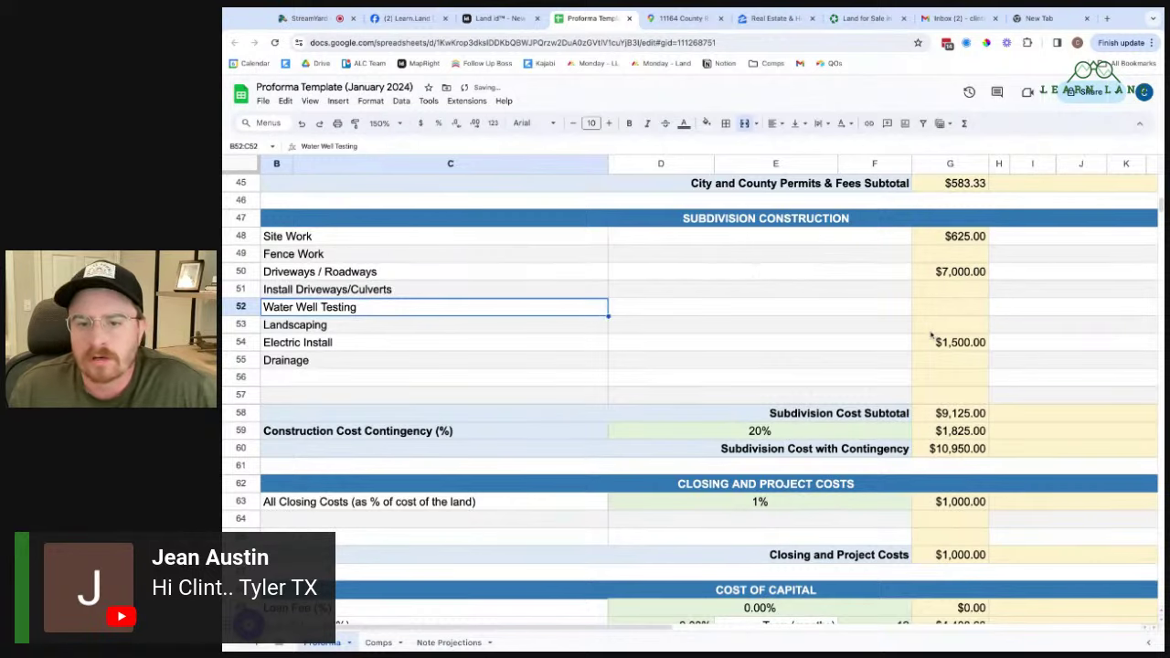
- Try to move the driveway cost amount from the Driveways / Roadways line down to the Install Driveways/Culverts line
scroll(932, 336, right, 5)
click(866, 272)
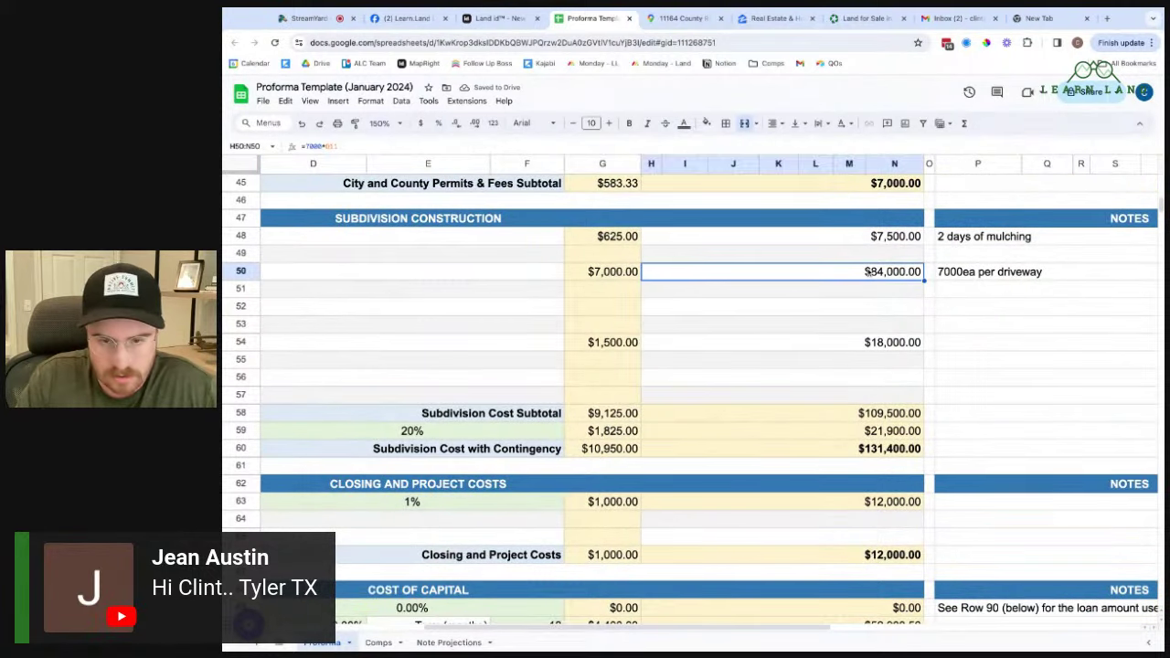
drag(866, 272, 868, 289)
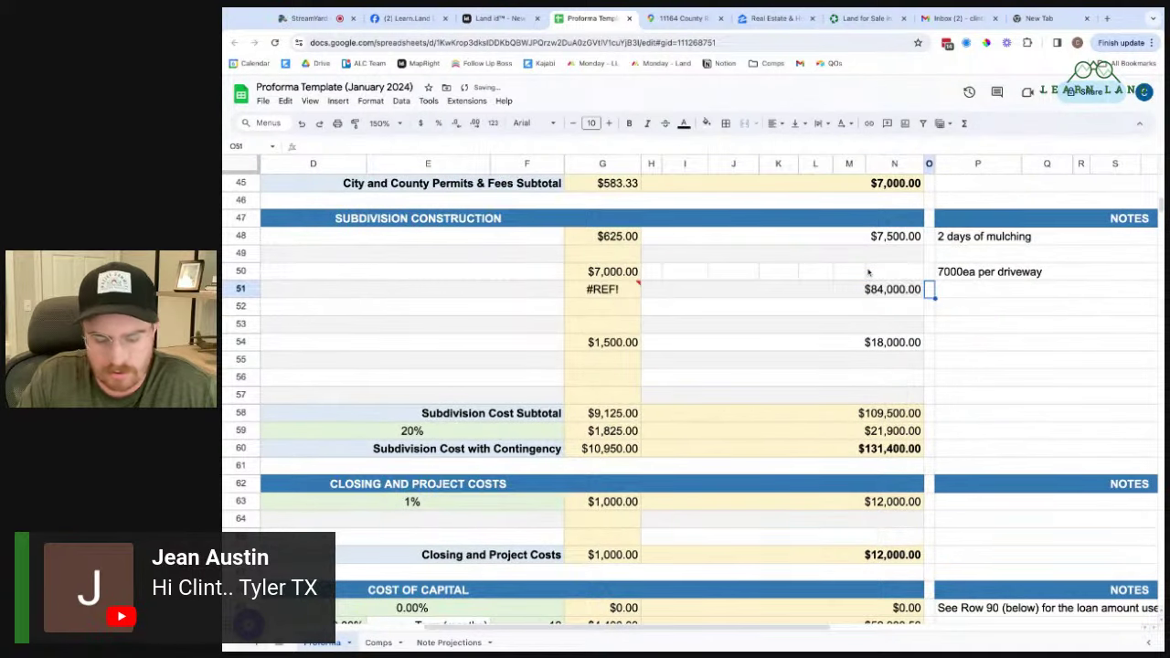
key(ctrl+z)
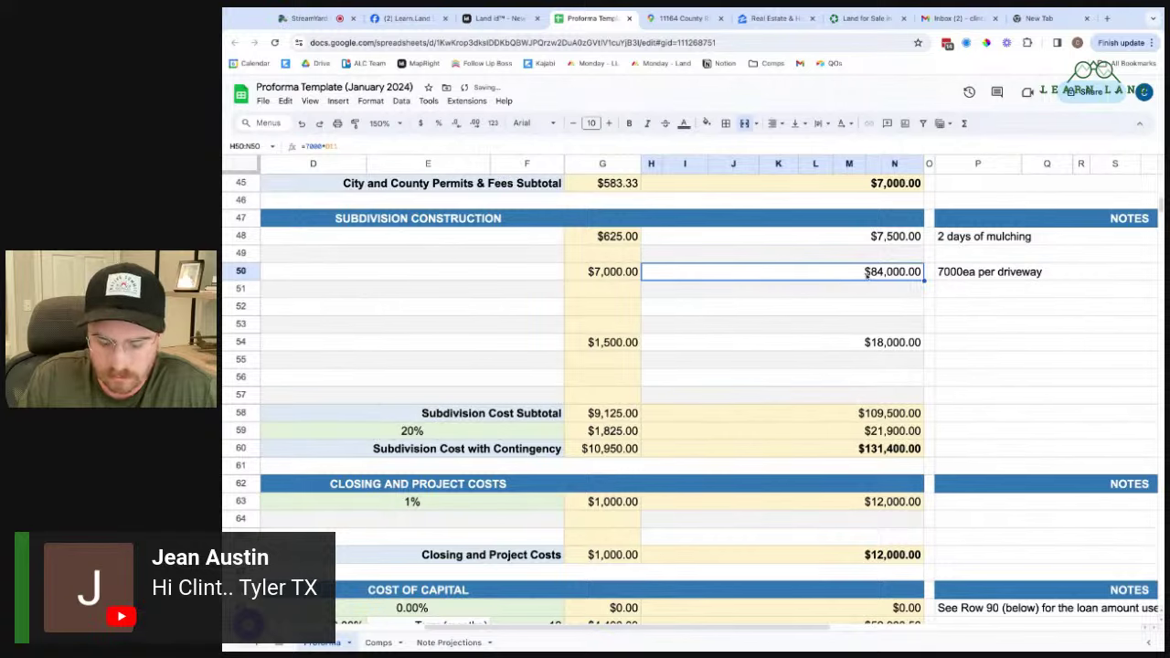
- Clear the Driveways / Roadways amount and enter 84000 as the amount for Install Driveways/Culverts
key(Delete)
key(Down)
text(84)
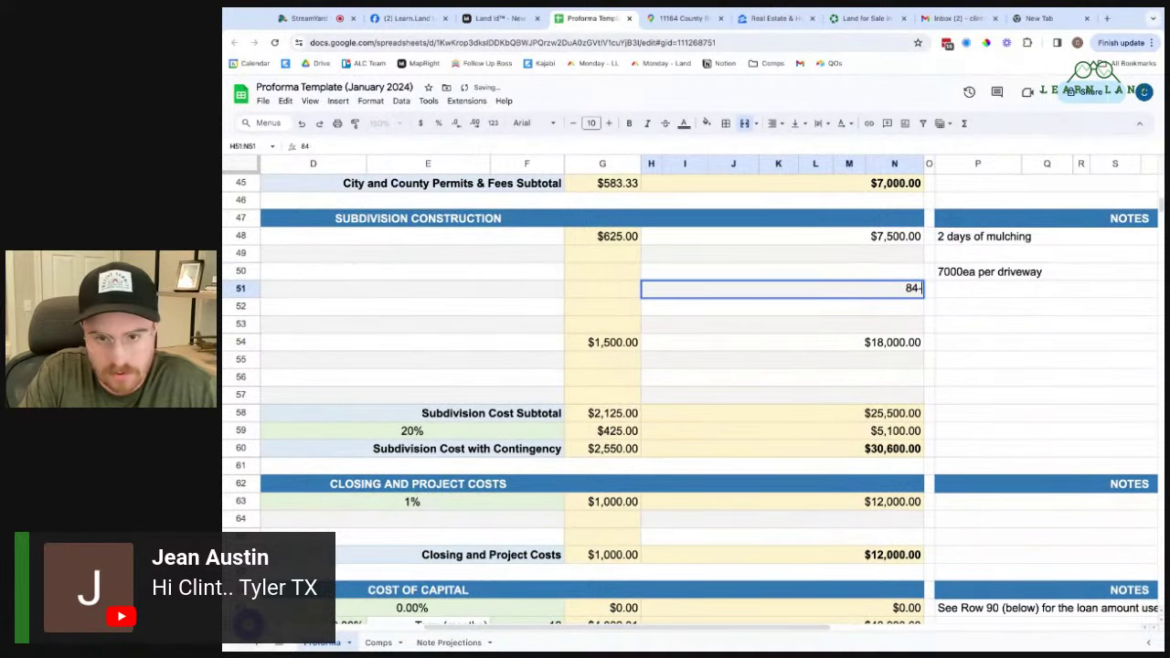
key(BackSpace)
key(BackSpace)
key(Return)
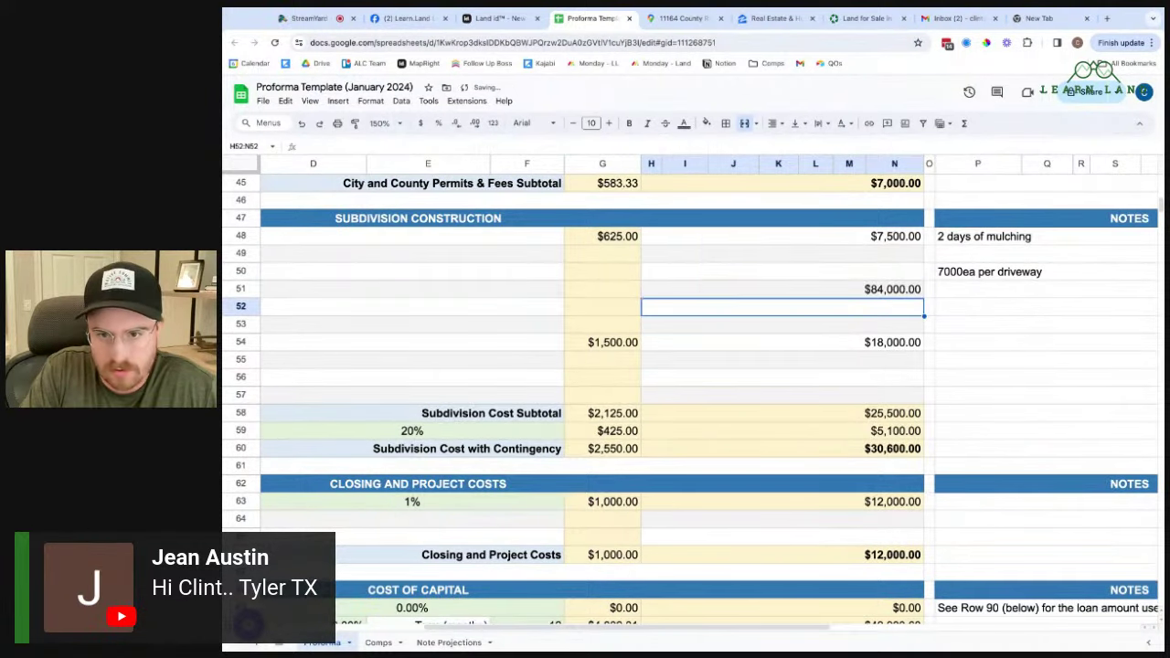
click(782, 289)
click(929, 272)
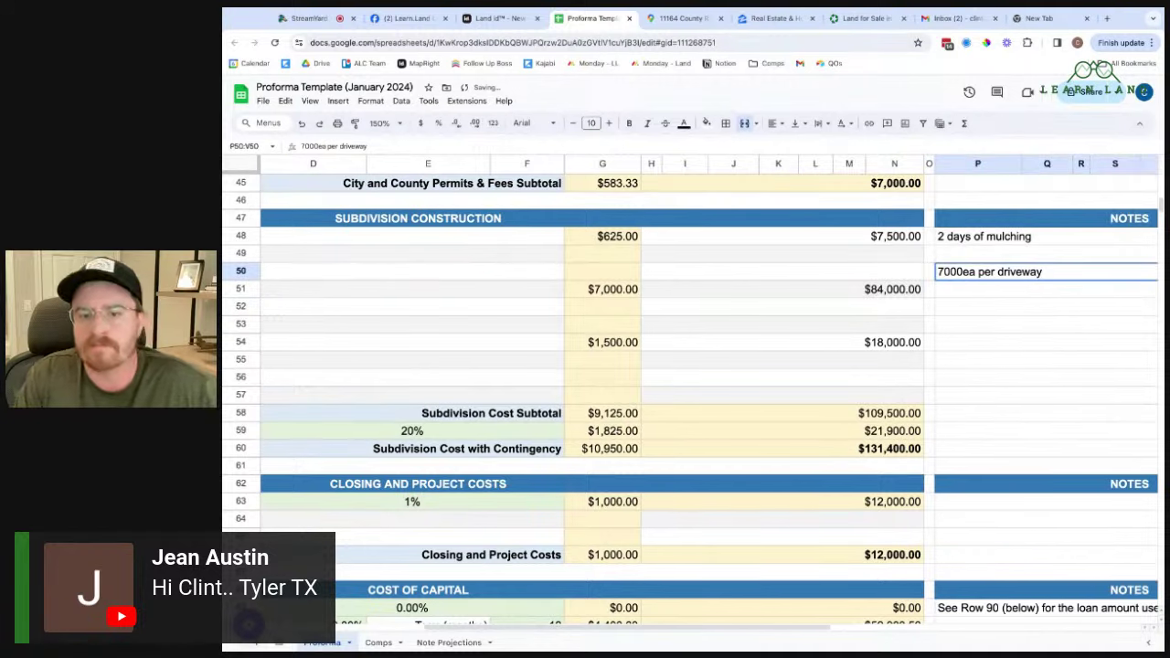
- Check the measured roads on the Land id map, and rename the proforma's Drainage line as "Water Line Extension"
click(498, 18)
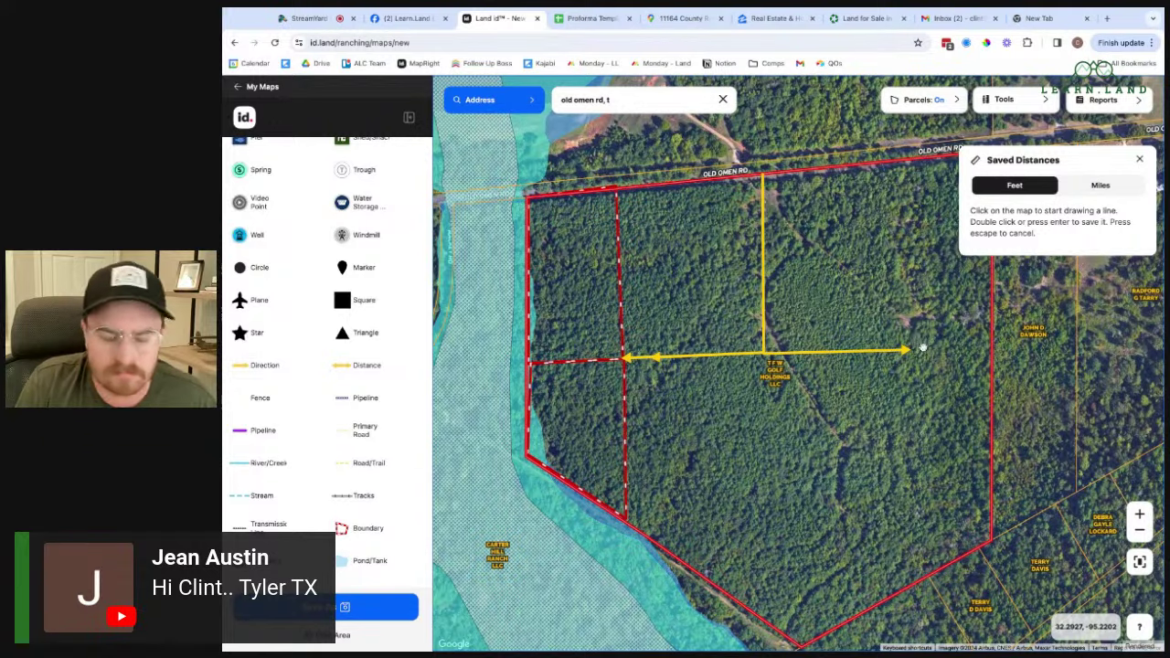
click(595, 19)
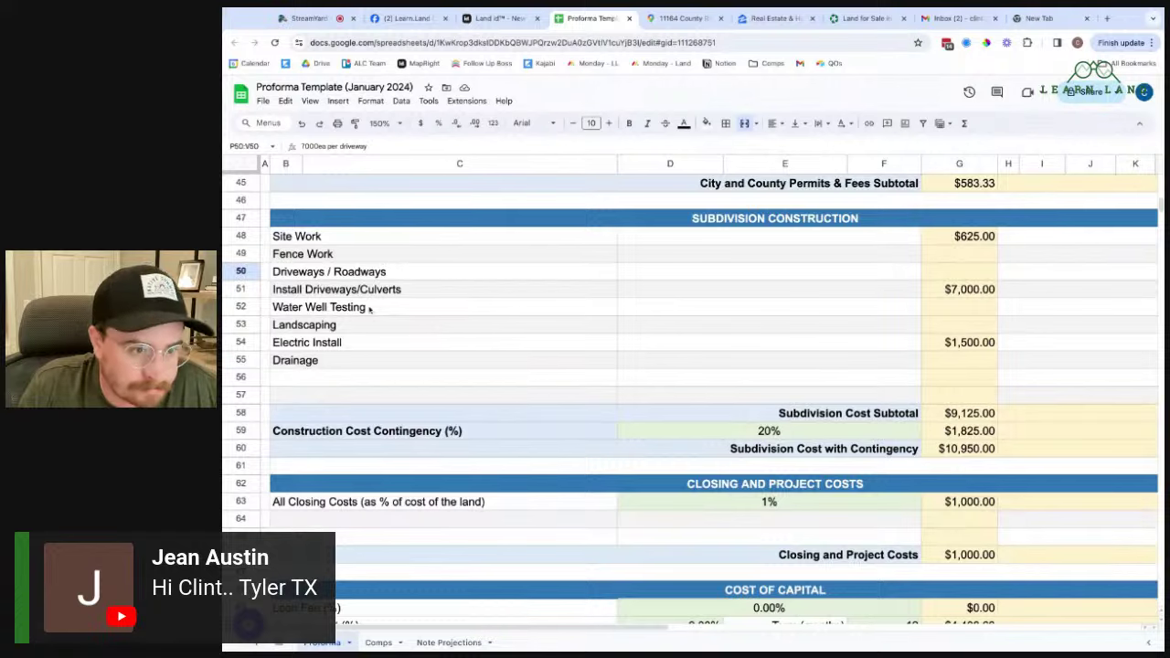
click(326, 362)
text(W)
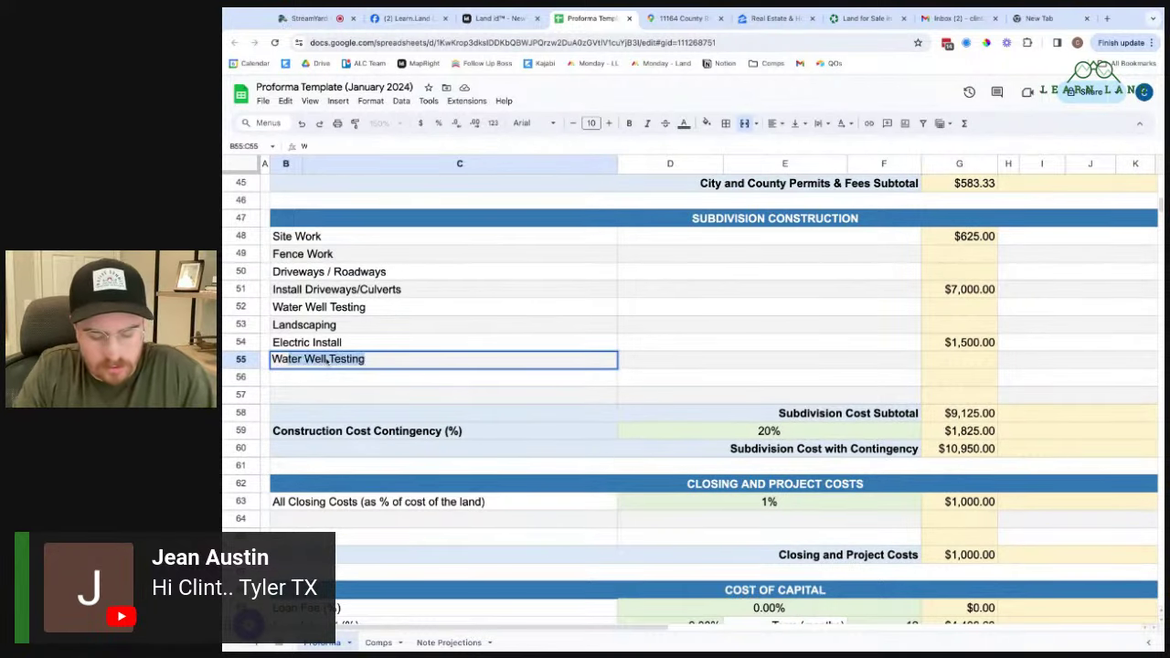
text(ater L)
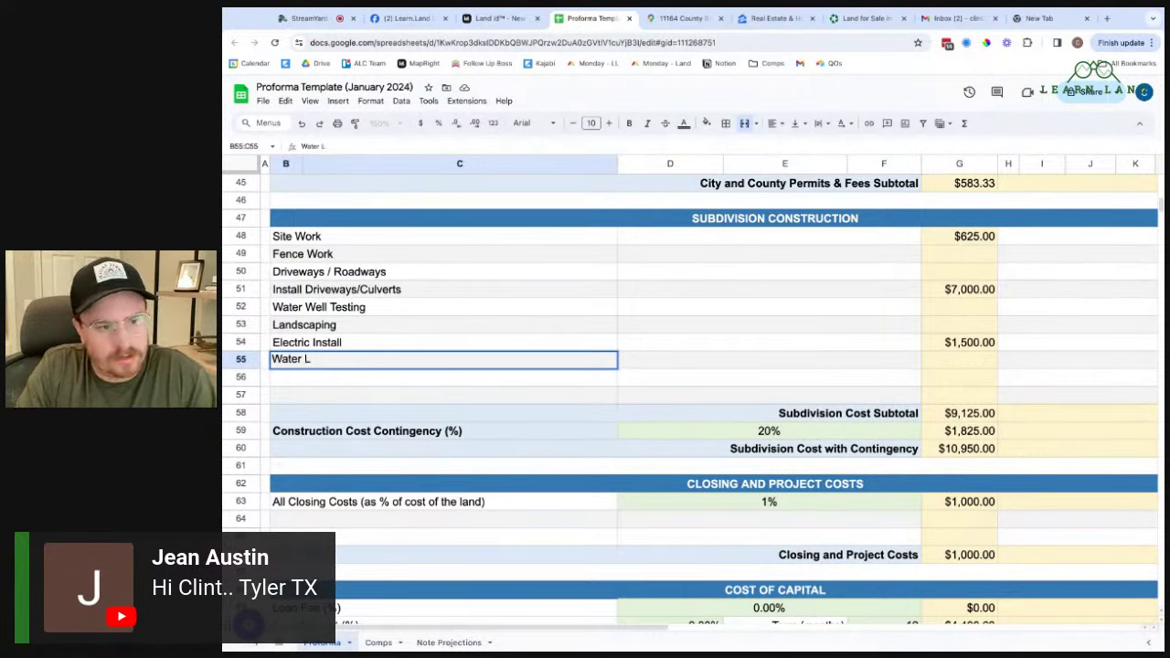
text(Inene Ext)
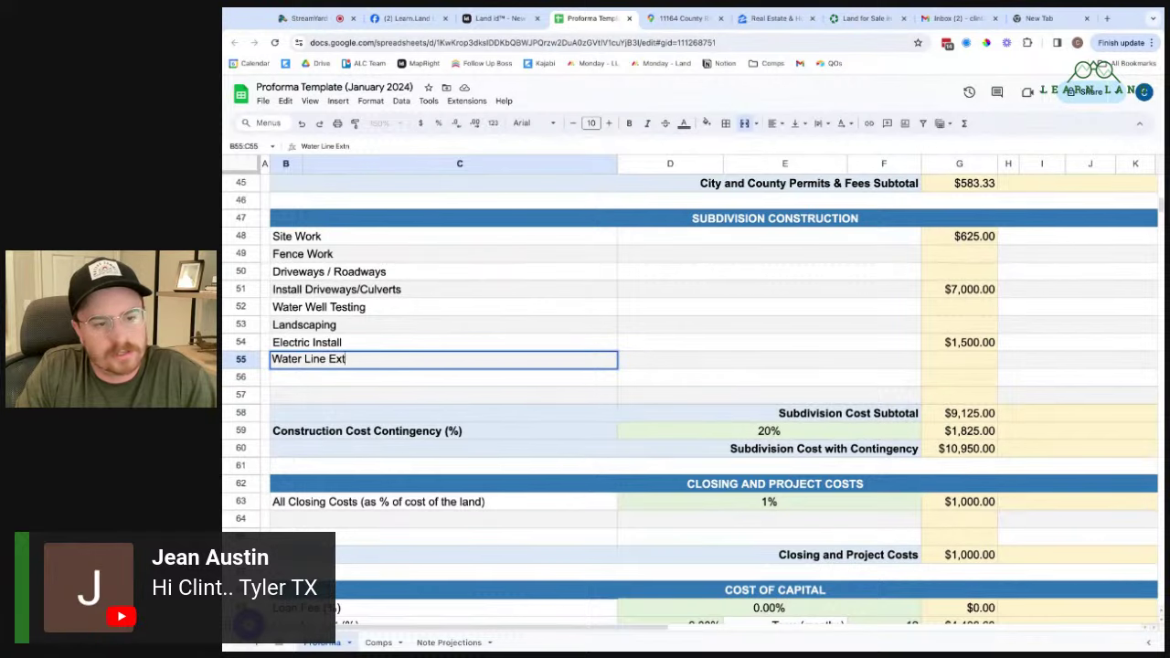
text(ension)
key(Return)
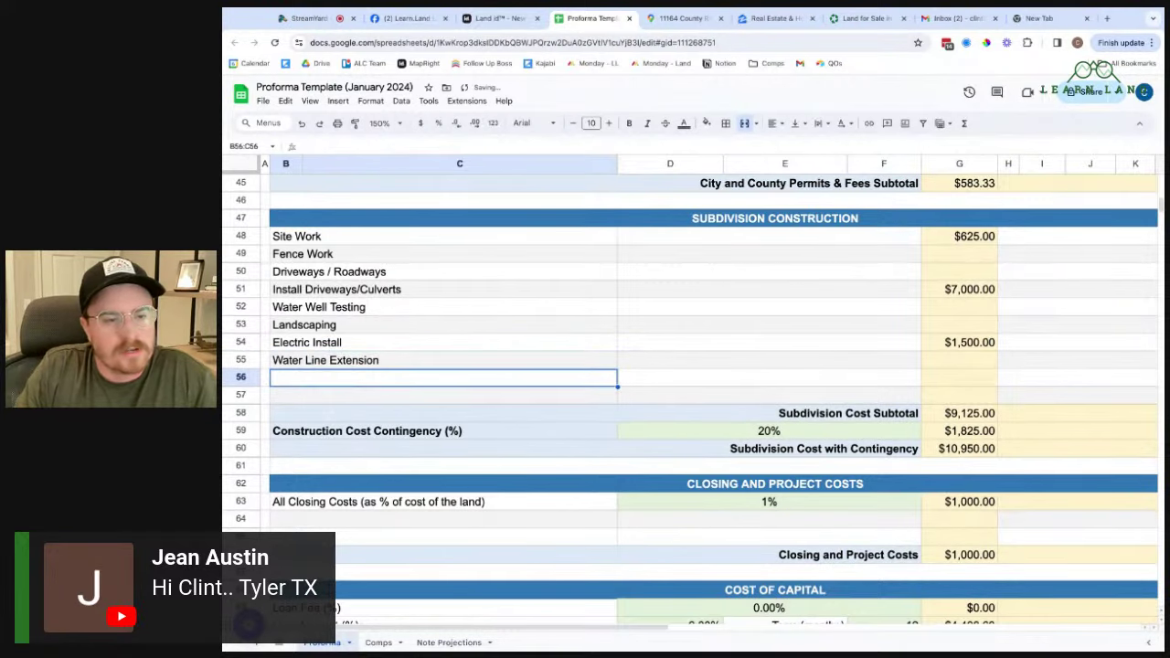
- Add the note "30/ft" to the Water Line Extension line
key(Right)
key(Right)
key(Right)
key(Right)
key(Right)
key(Up)
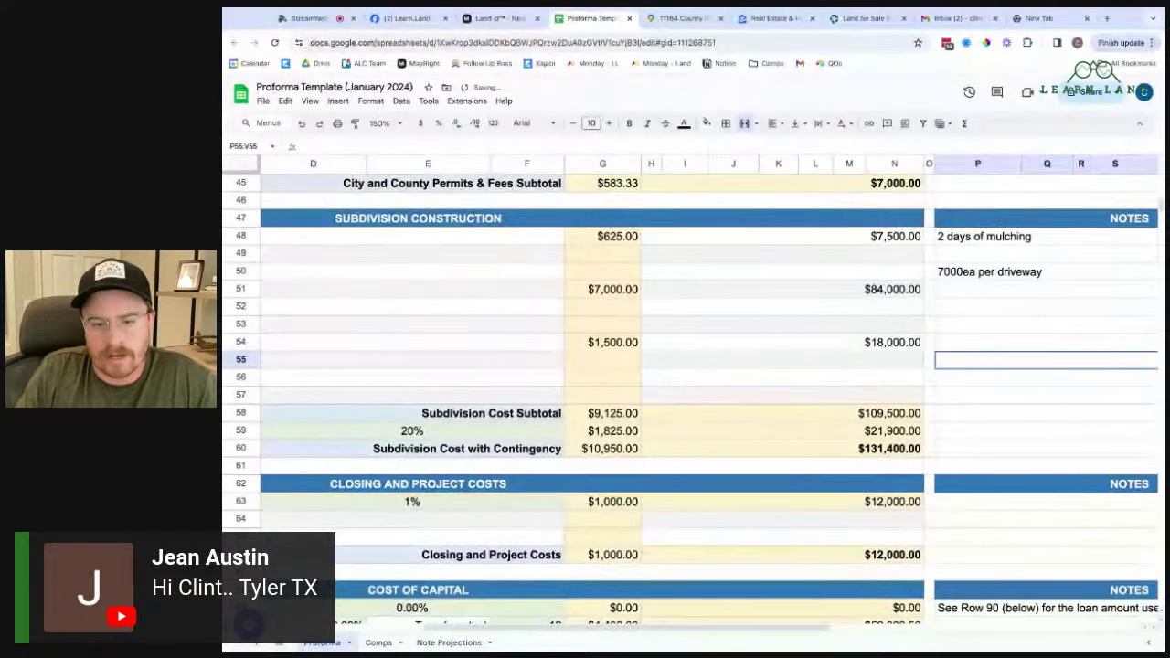
text(30/ft)
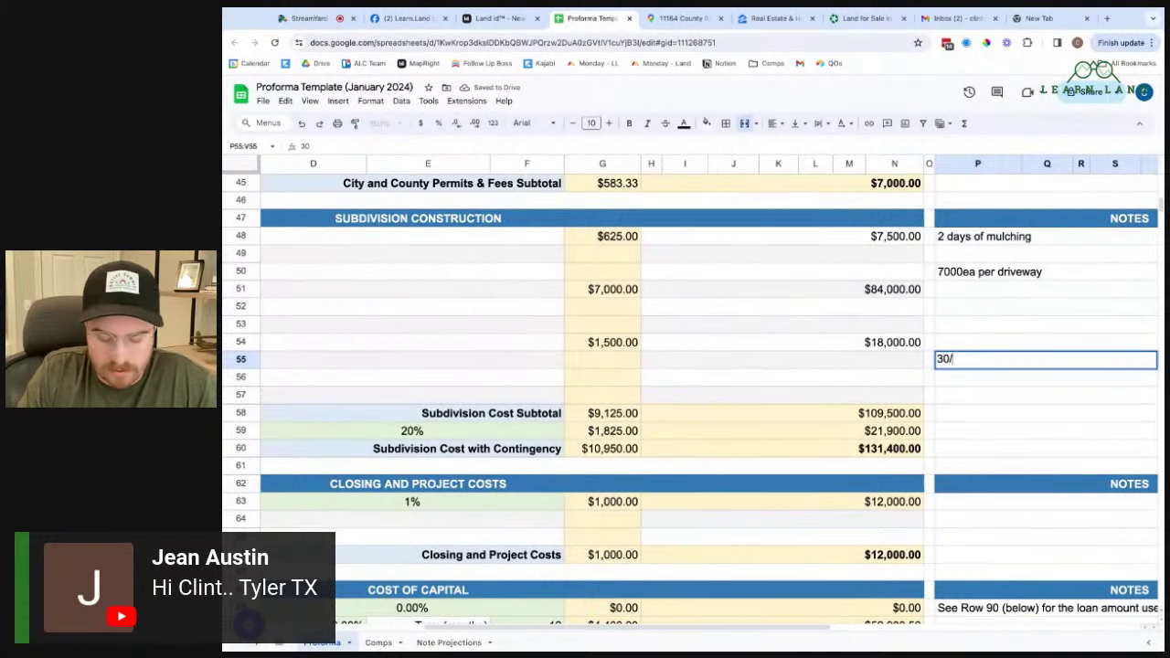
key(Return)
- Enter the formula =1700*30 as the total amount for Water Line Extension
key(Left)
key(Left)
key(Up)
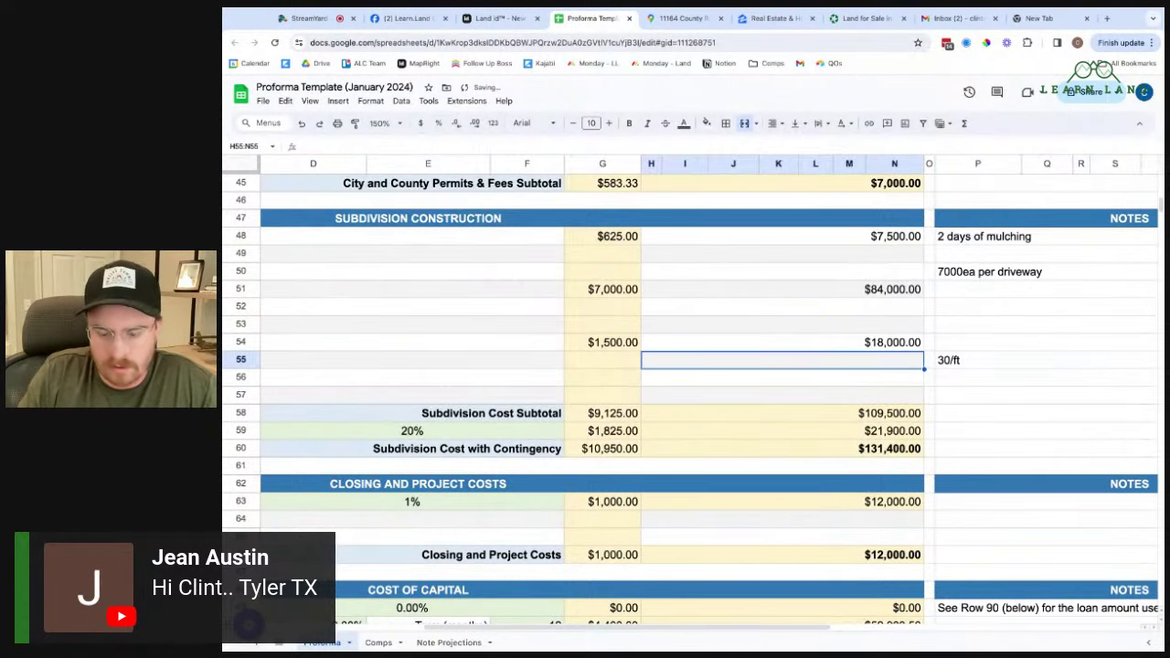
text(=1700)
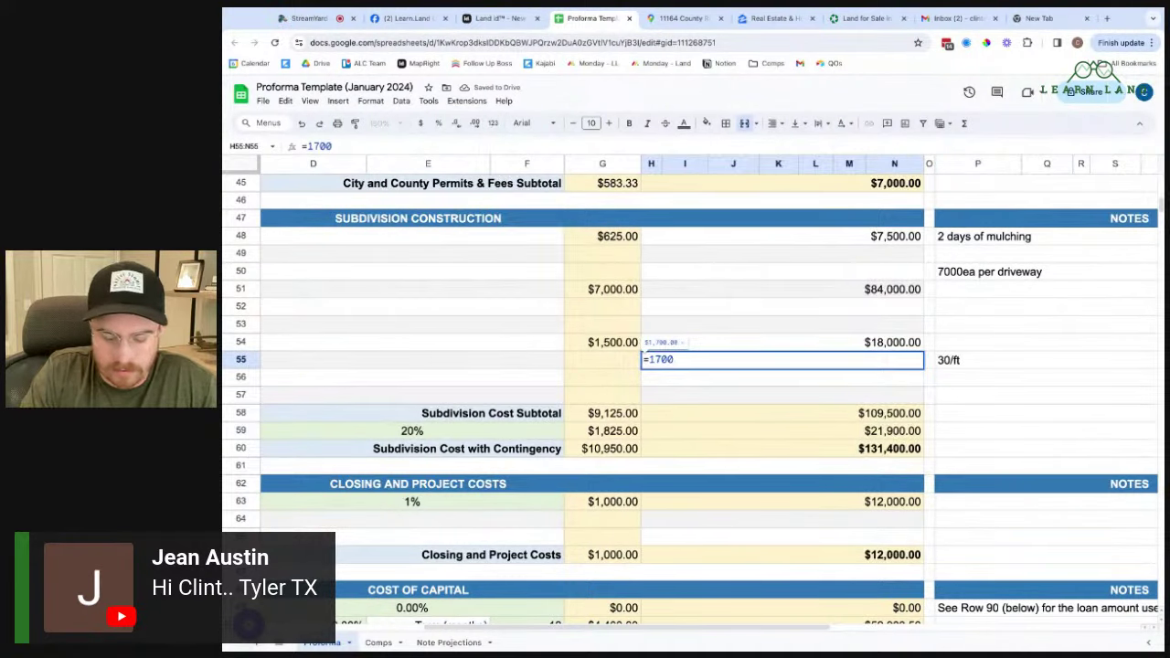
text(*2.5)
key(Return)
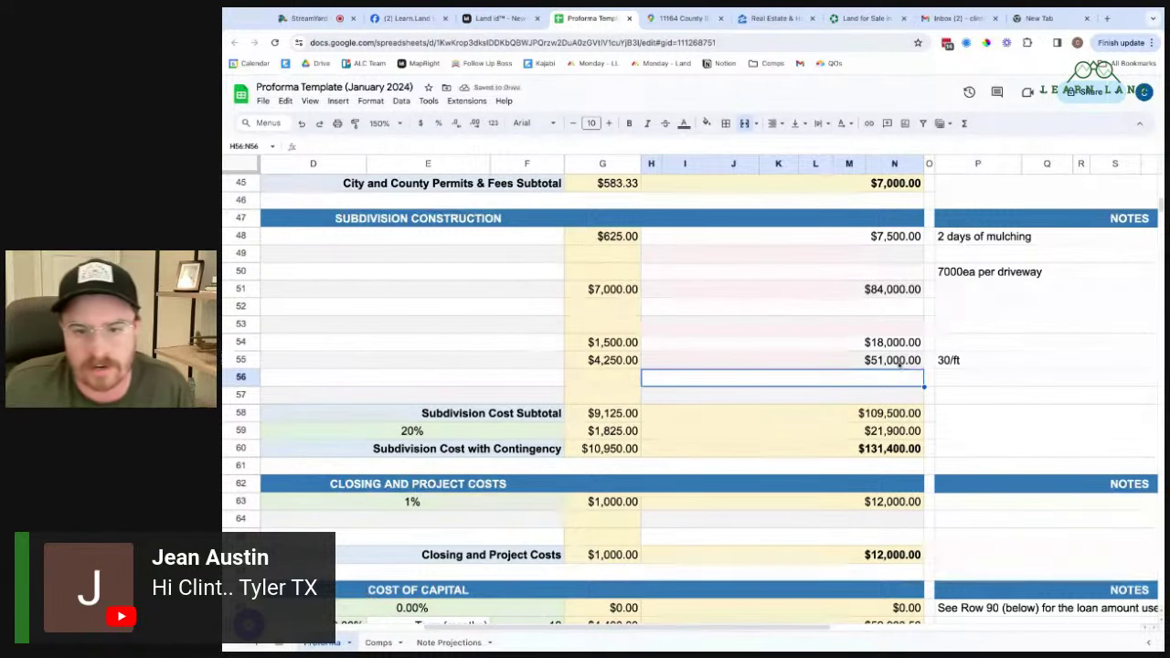
- Enter the formula =30*1700 as the total amount for Driveways / Roadways
scroll(873, 364, left, 5)
scroll(872, 363, right, 5)
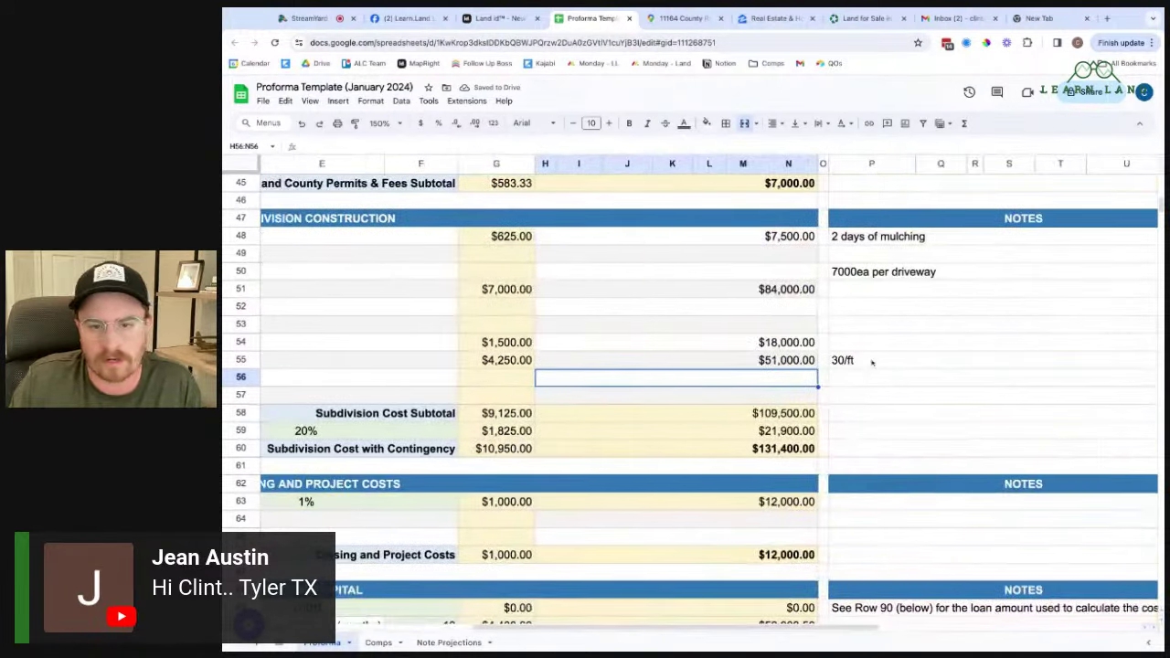
click(768, 271)
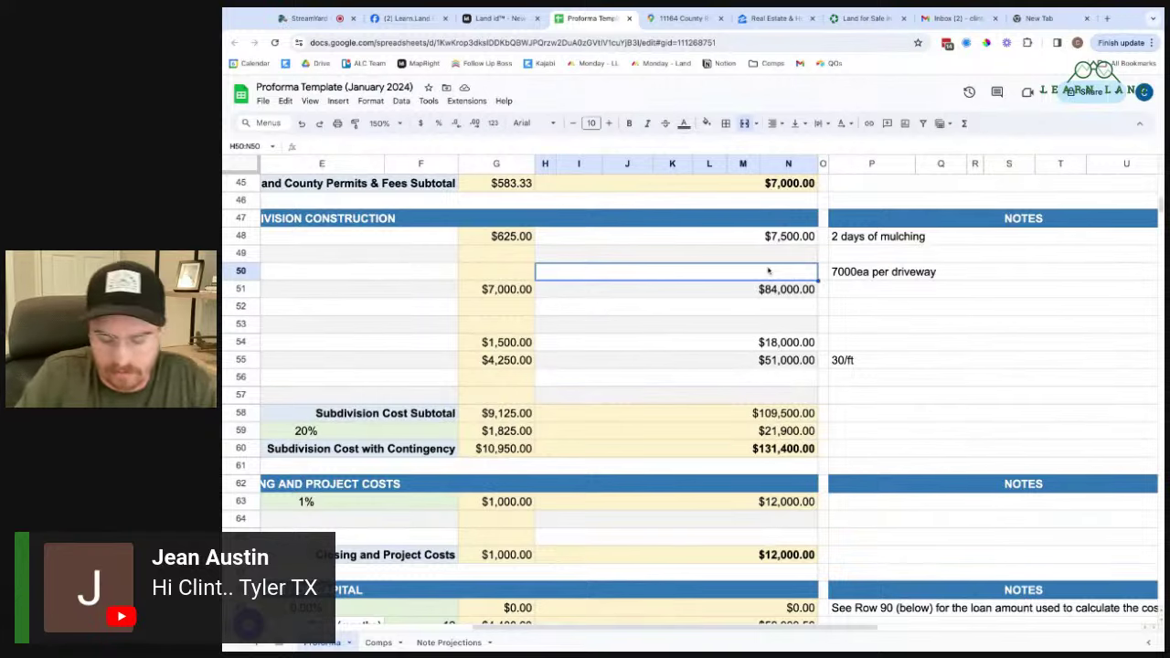
text(=30*)
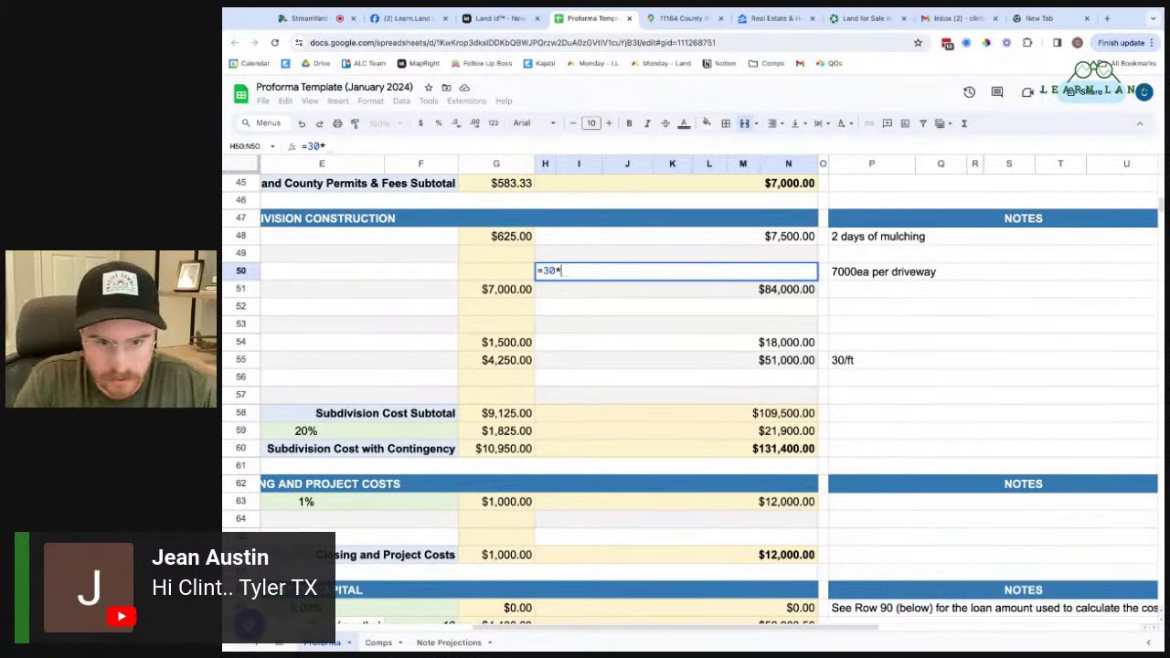
text(1700)
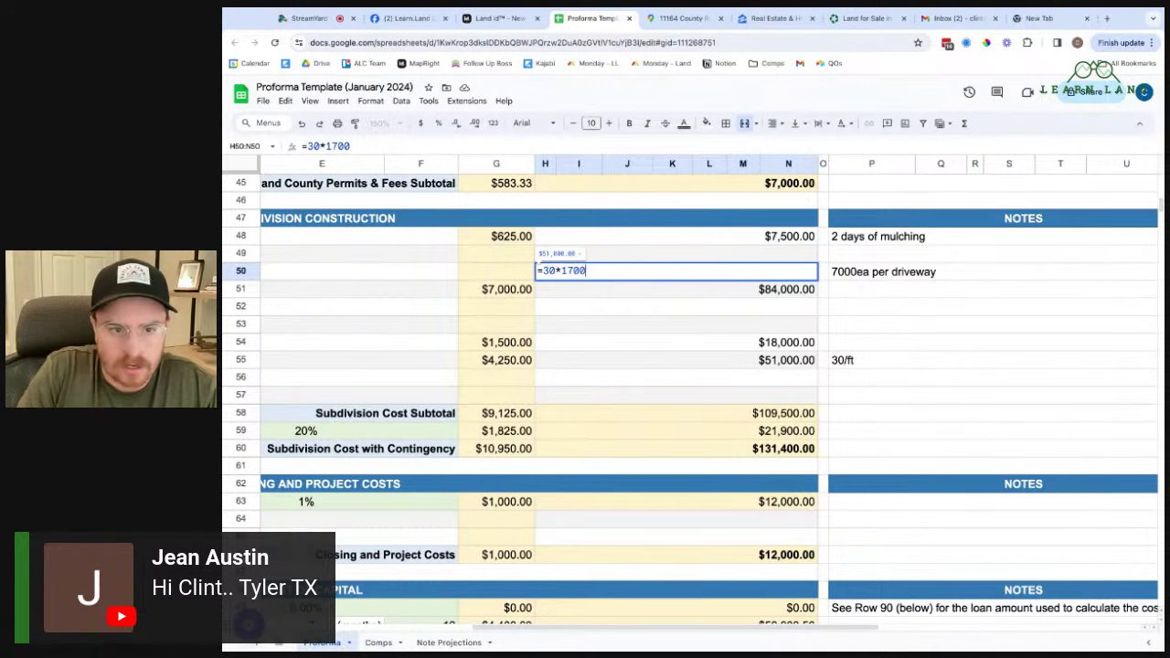
key(Return)
- Compare the Driveways / Roadways and Water Line Extension amounts under Subdivision Construction
scroll(727, 292, left, 6)
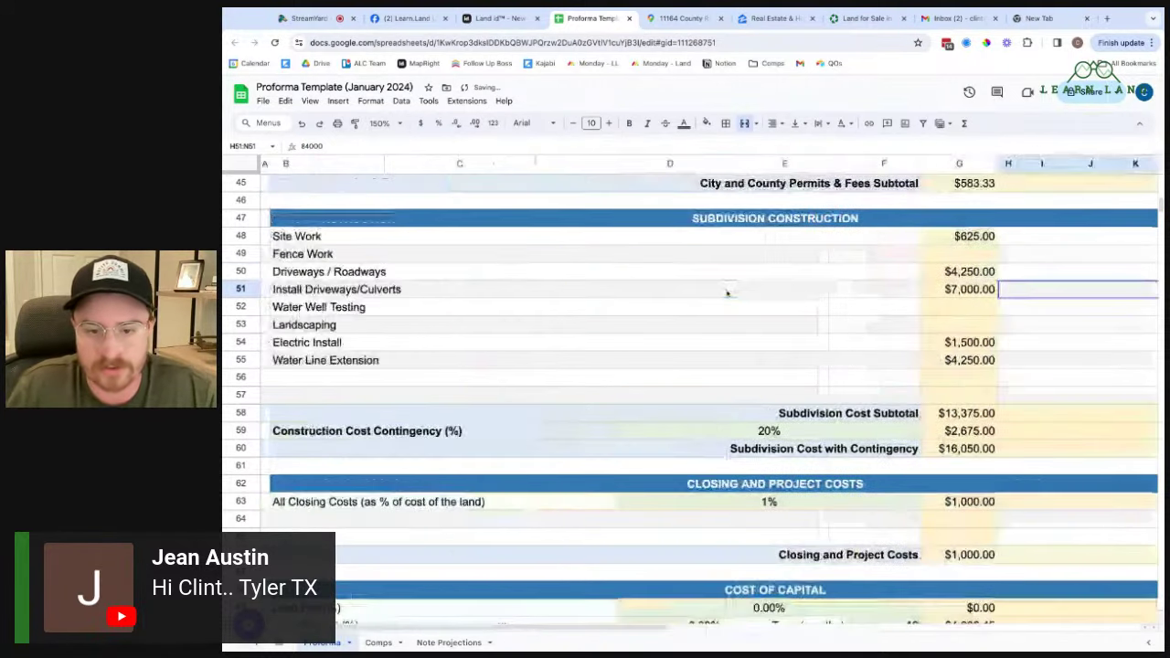
scroll(723, 293, right, 5)
click(837, 277)
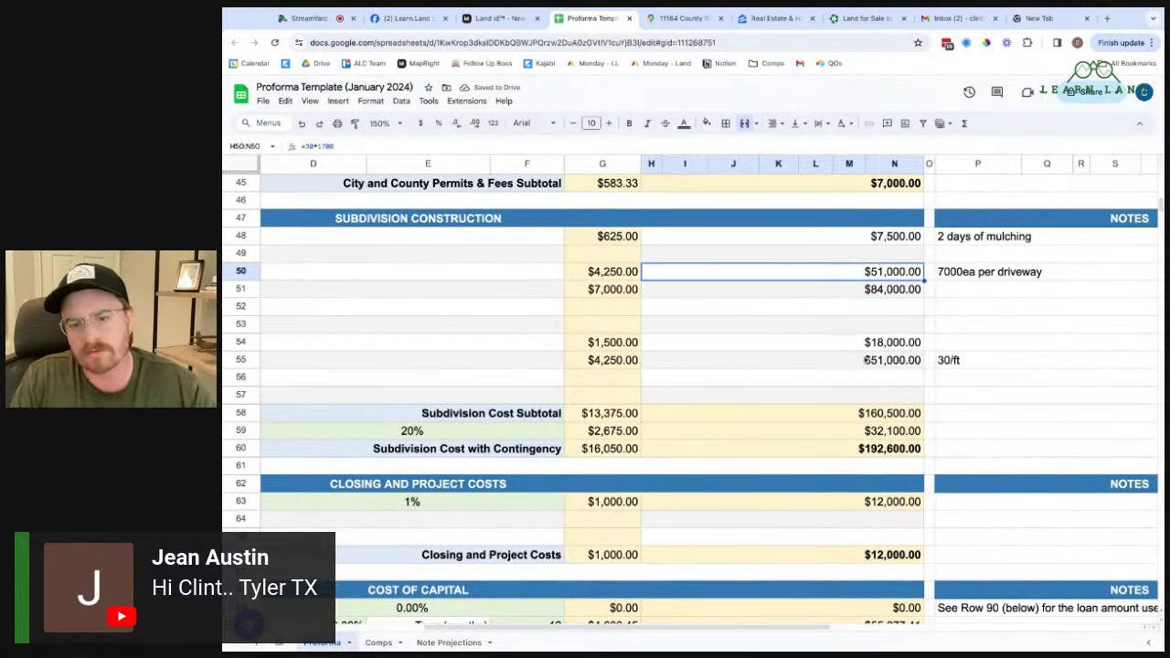
click(866, 363)
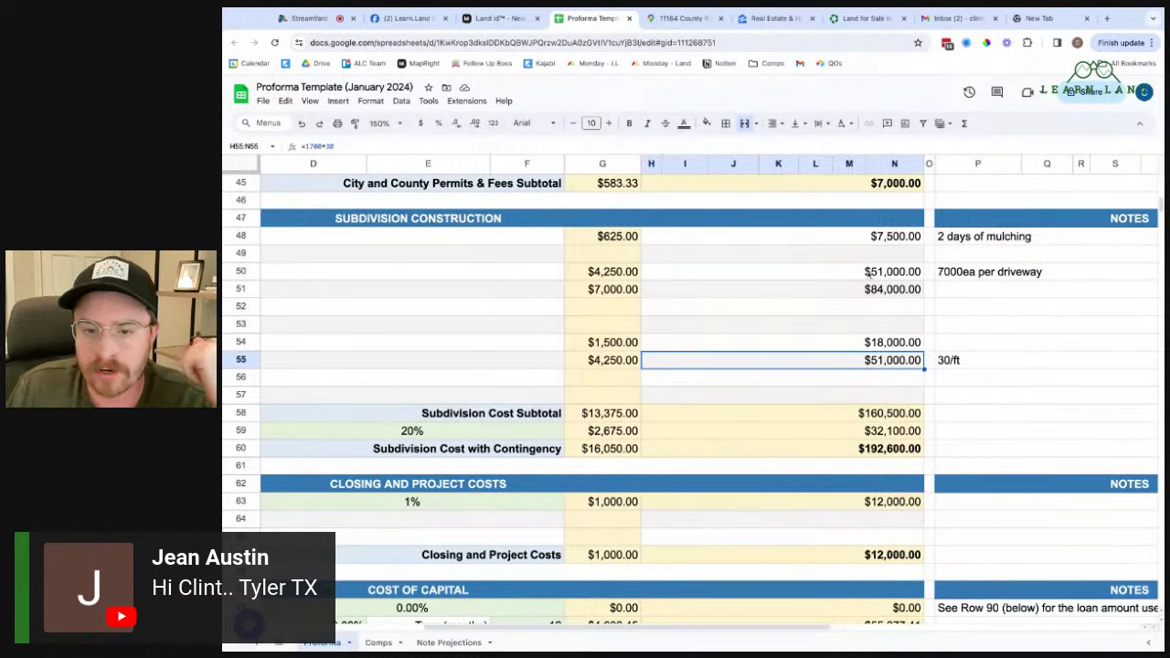
click(860, 272)
click(843, 363)
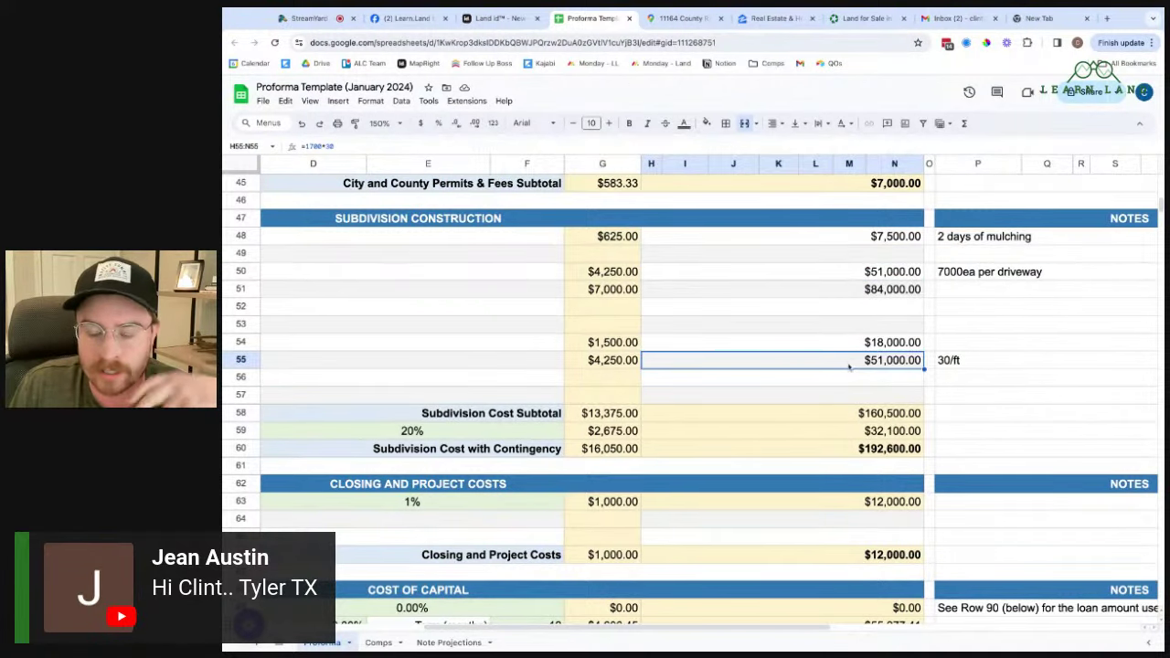
scroll(789, 337, left, 4)
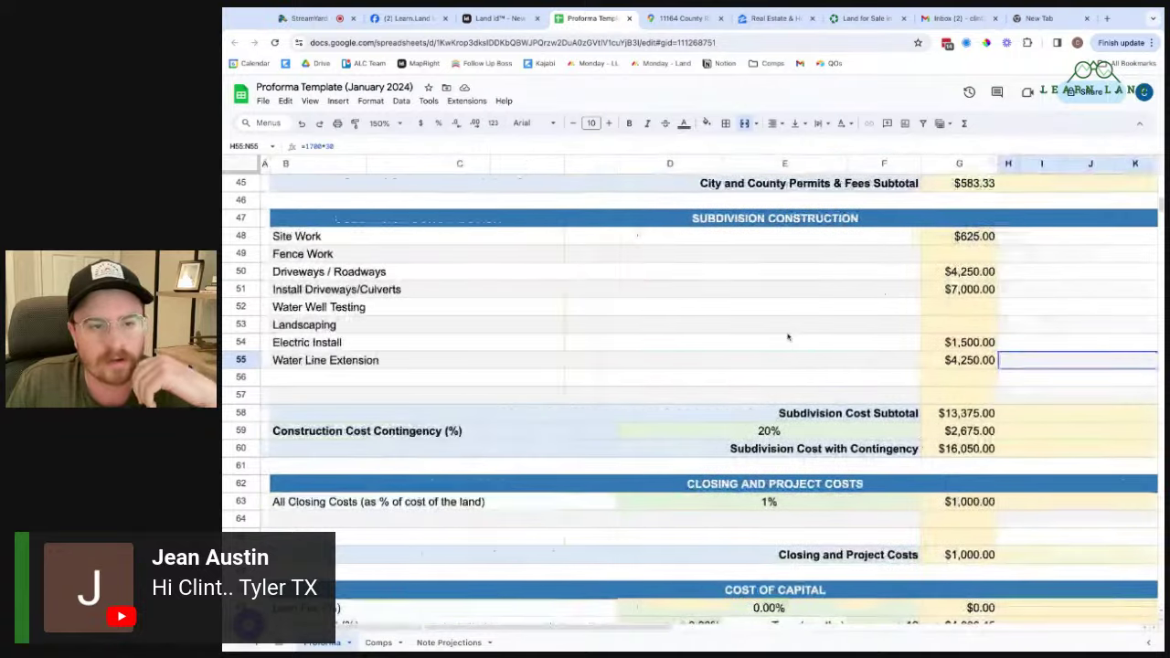
- Examine the Lot Type 1 revenue projection, the profitability analysis and the equity analysis against their targets
scroll(788, 337, down, 6)
click(962, 487)
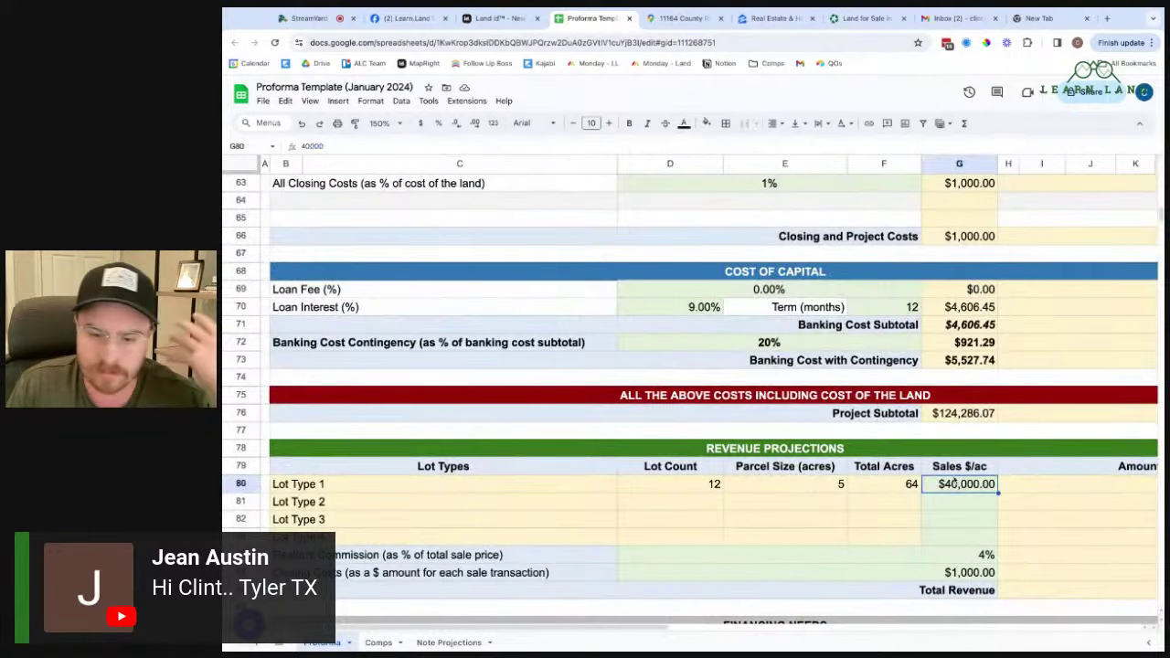
scroll(985, 445, right, 5)
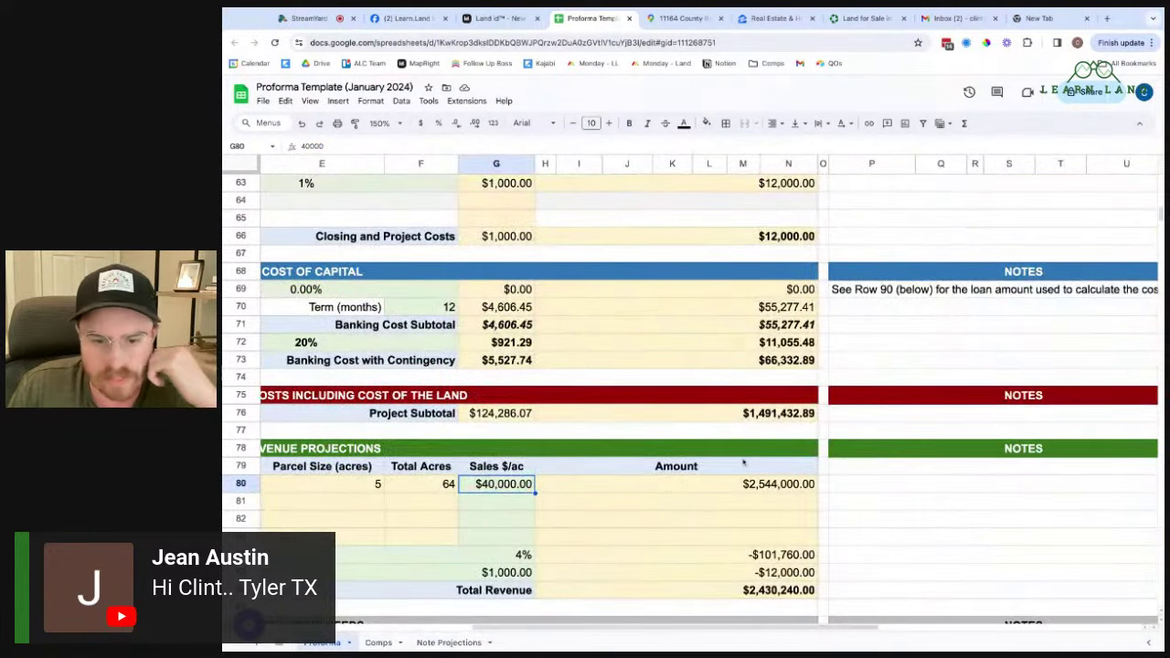
scroll(744, 462, left, 4)
scroll(872, 470, down, 10)
scroll(871, 470, right, 5)
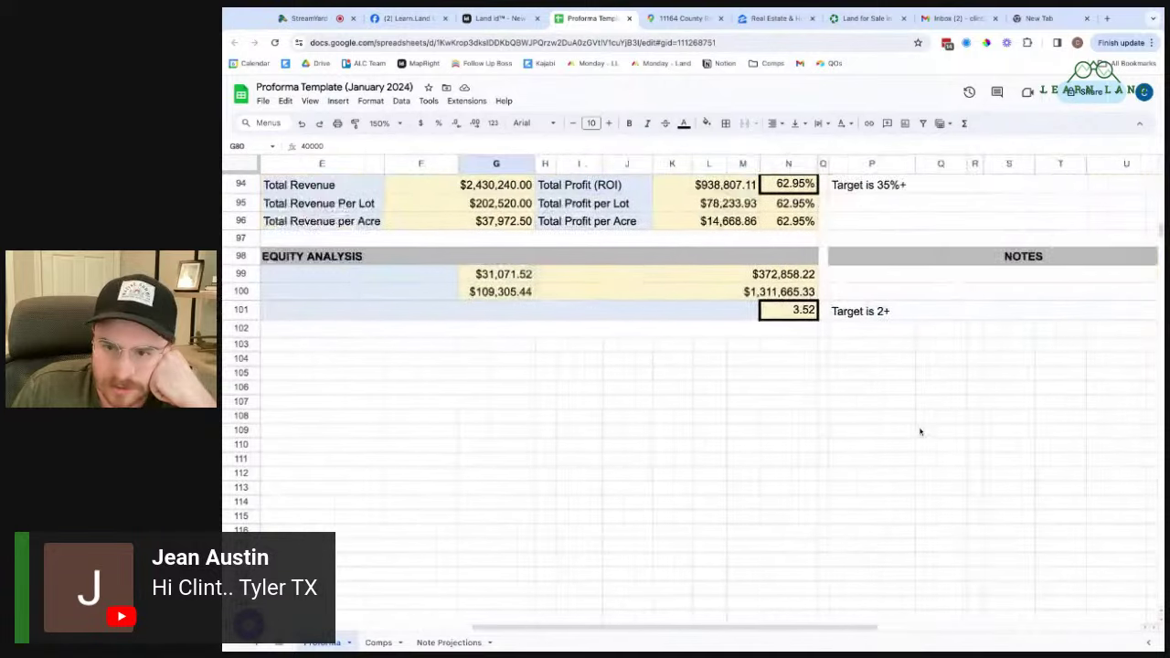
scroll(699, 372, up, 1)
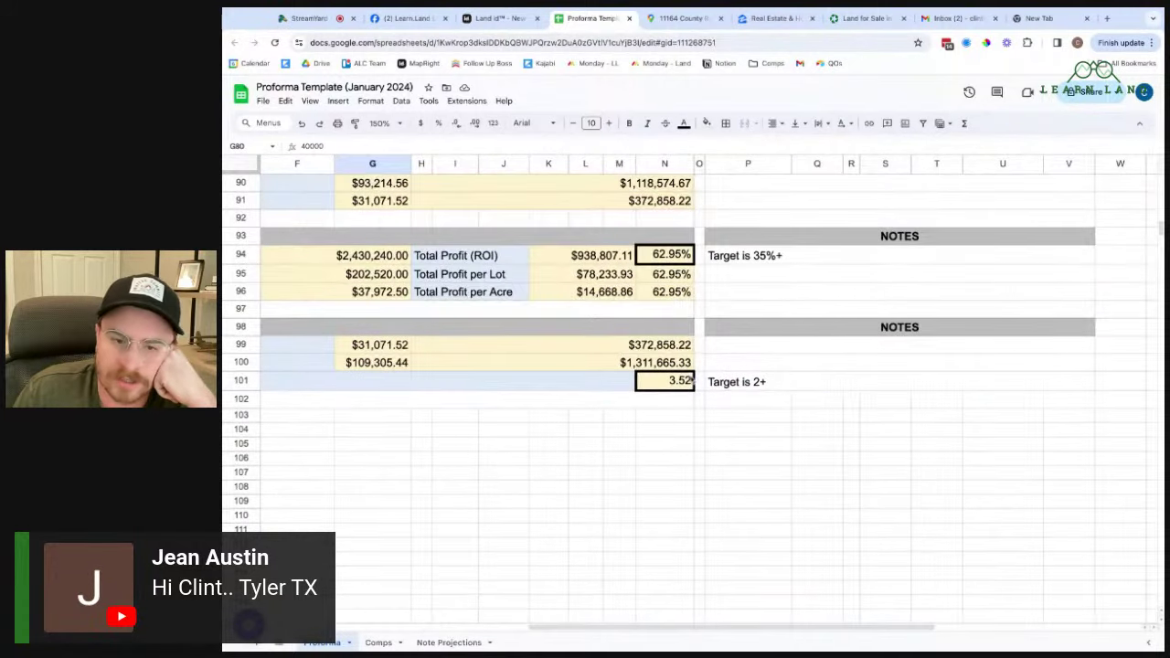
scroll(691, 380, left, 2)
scroll(726, 353, up, 1)
click(754, 368)
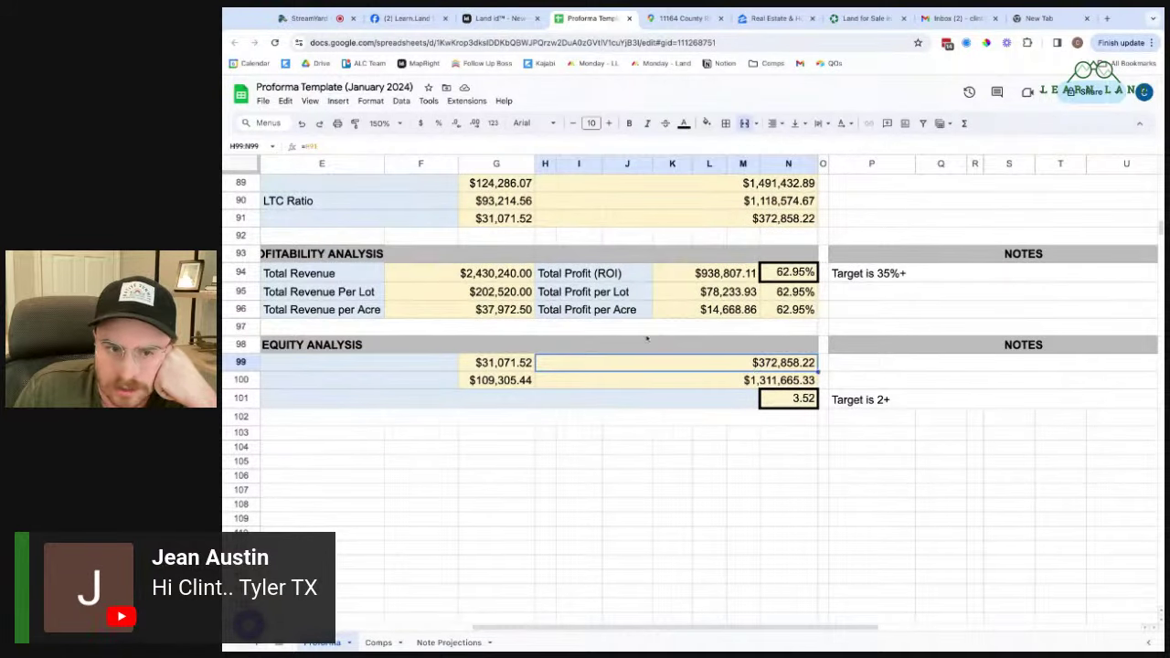
- Set the Cost of Land total to $1,600,000
scroll(647, 338, up, 20)
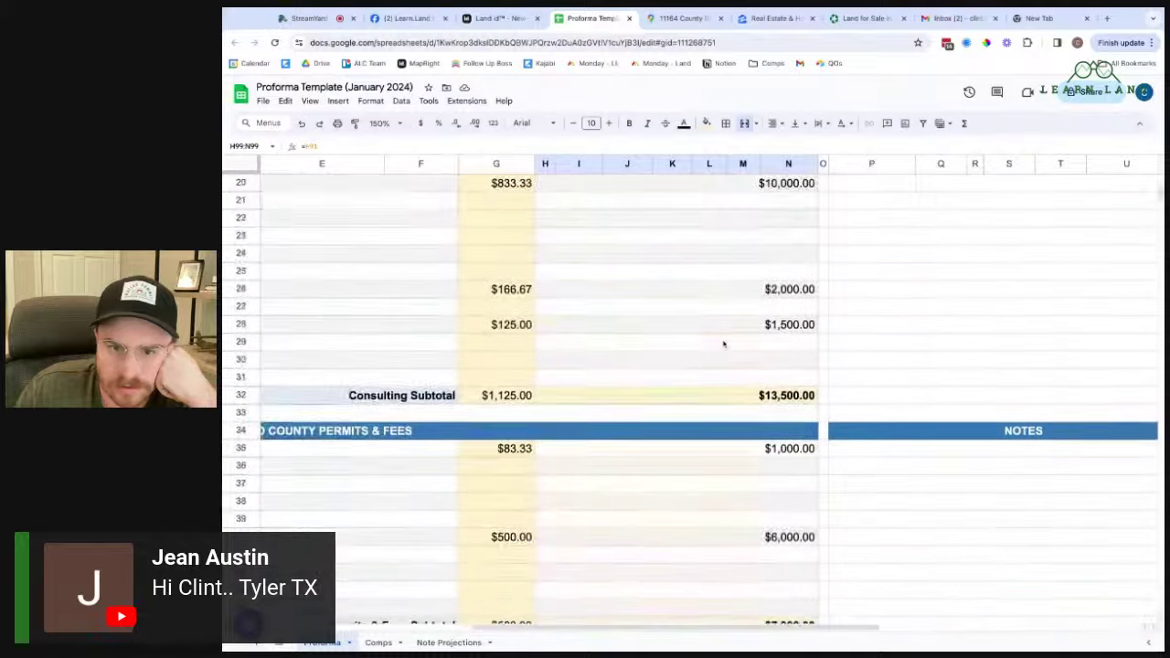
scroll(723, 344, down, 14)
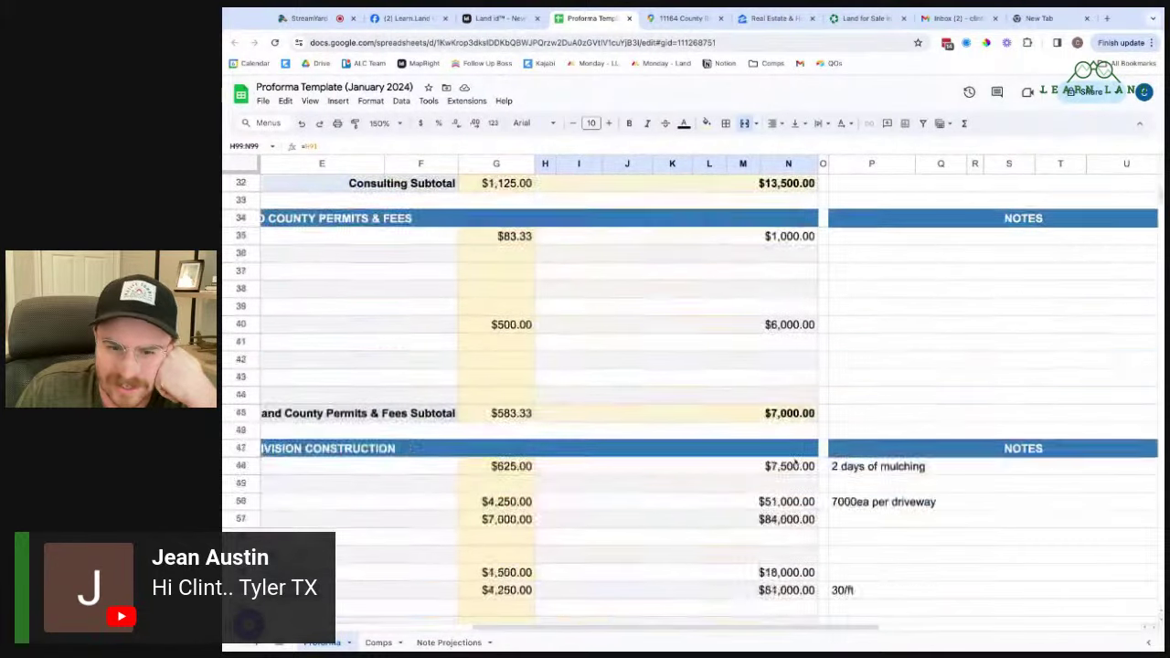
scroll(795, 457, up, 12)
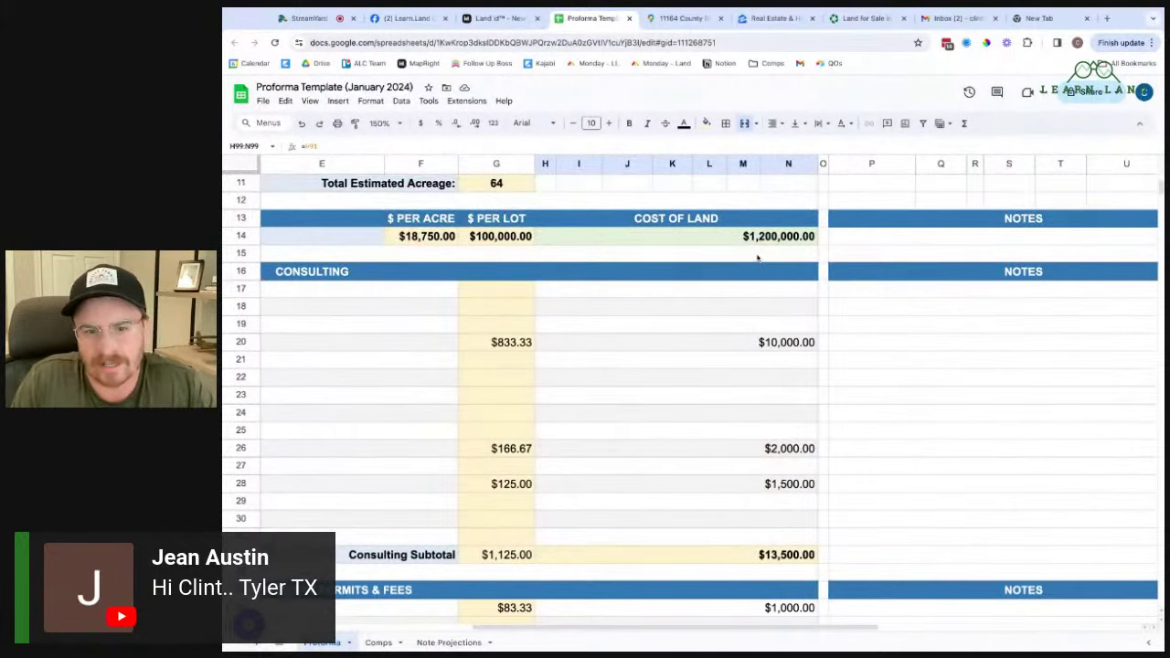
click(757, 241)
text(1600000)
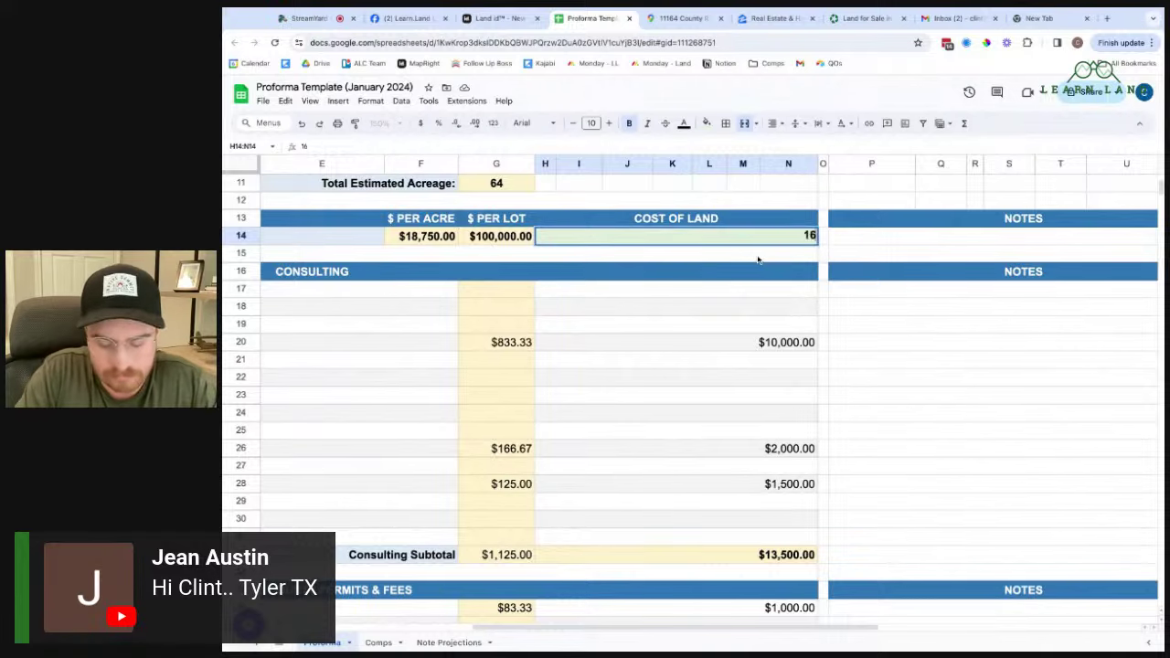
key(Return)
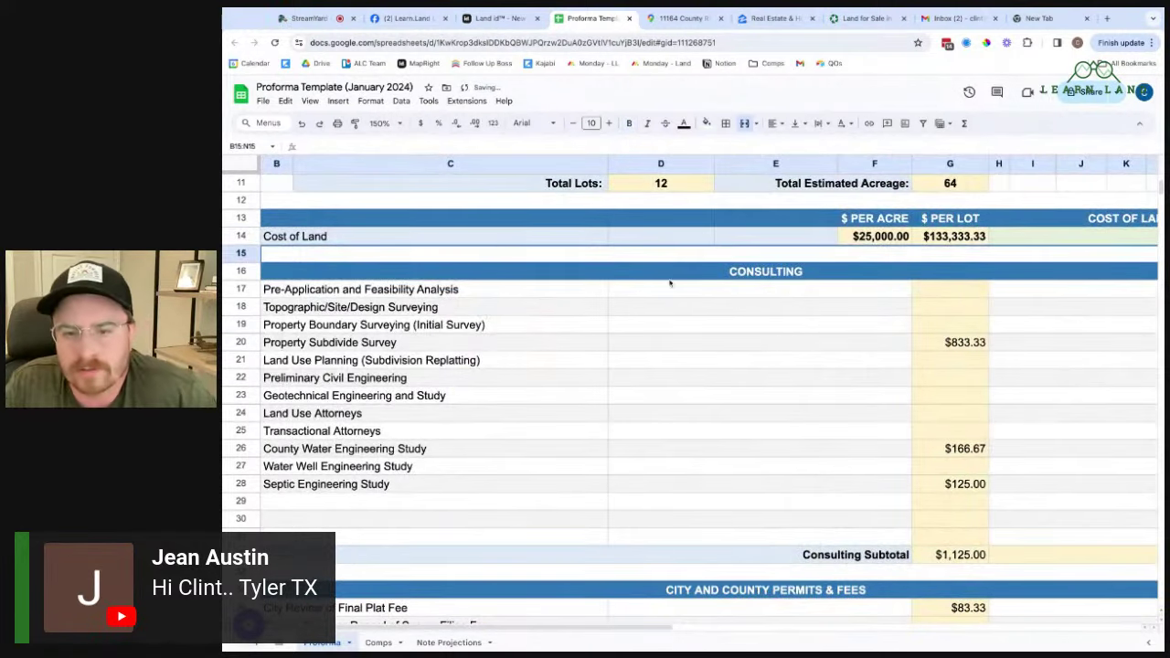
scroll(896, 346, right, 5)
scroll(782, 343, left, 2)
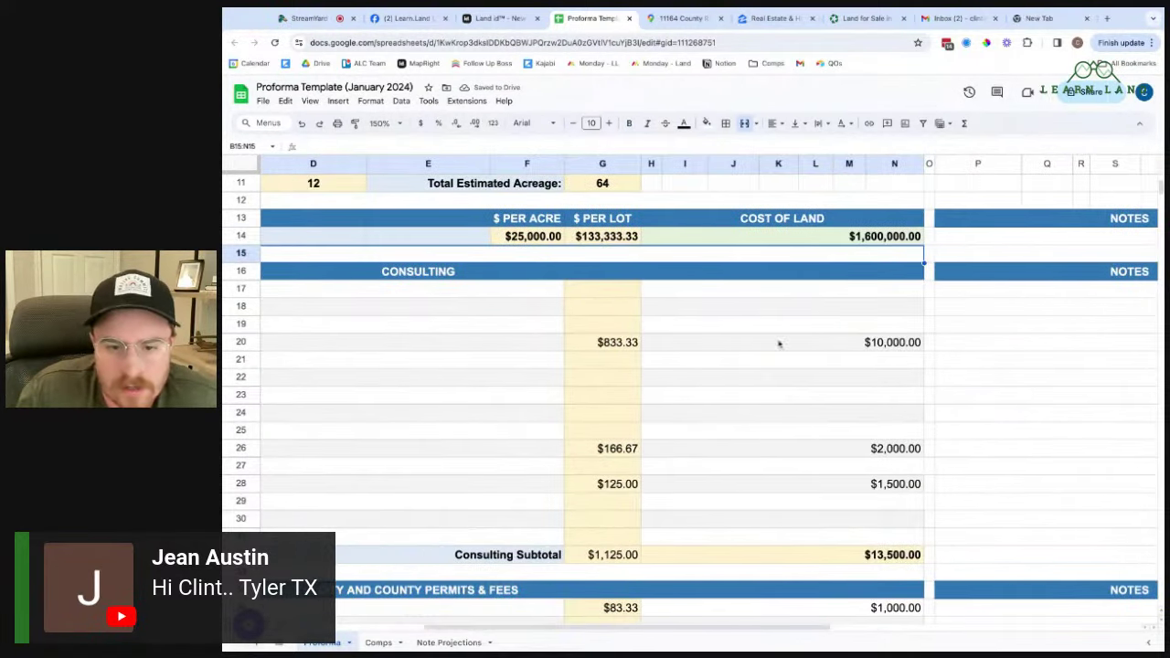
- Examine the project costs, profitability analysis and equity analysis against their targets, and check the Lot Type 1 parcel size and sales price per acre
scroll(786, 330, down, 10)
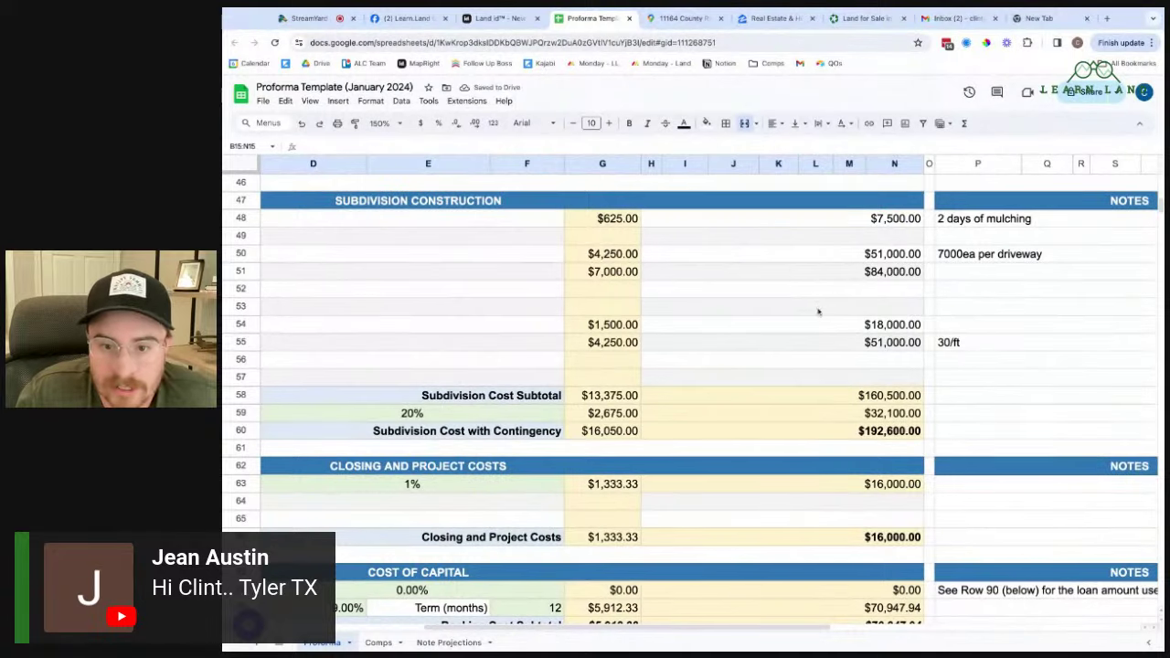
scroll(813, 316, down, 3)
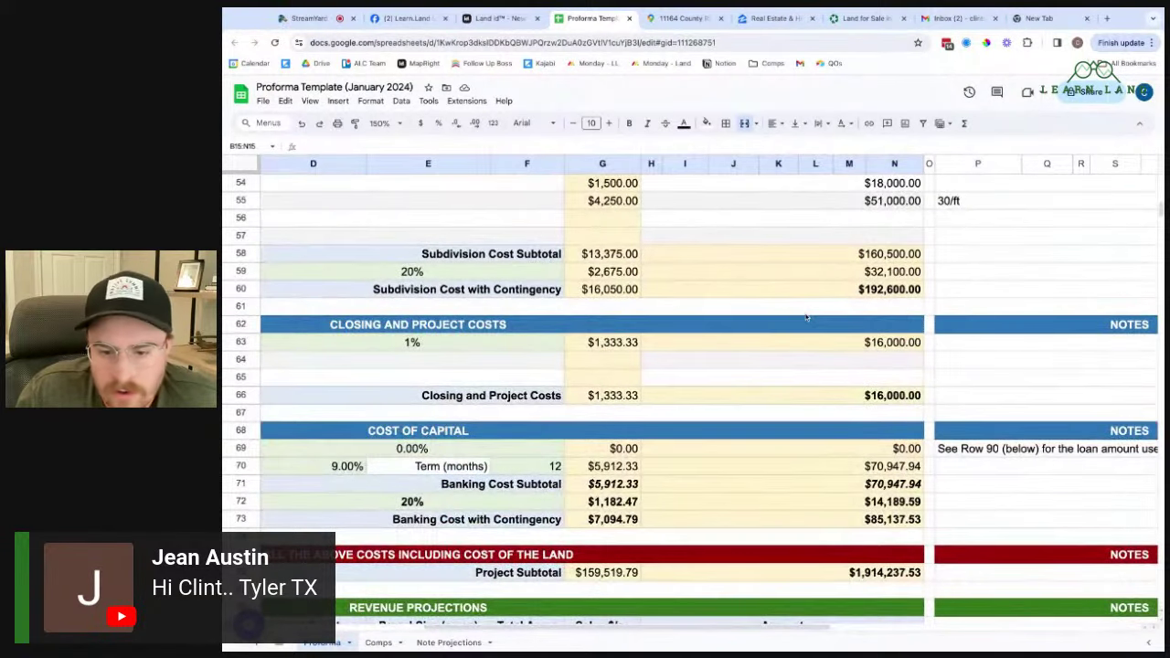
scroll(807, 317, down, 8)
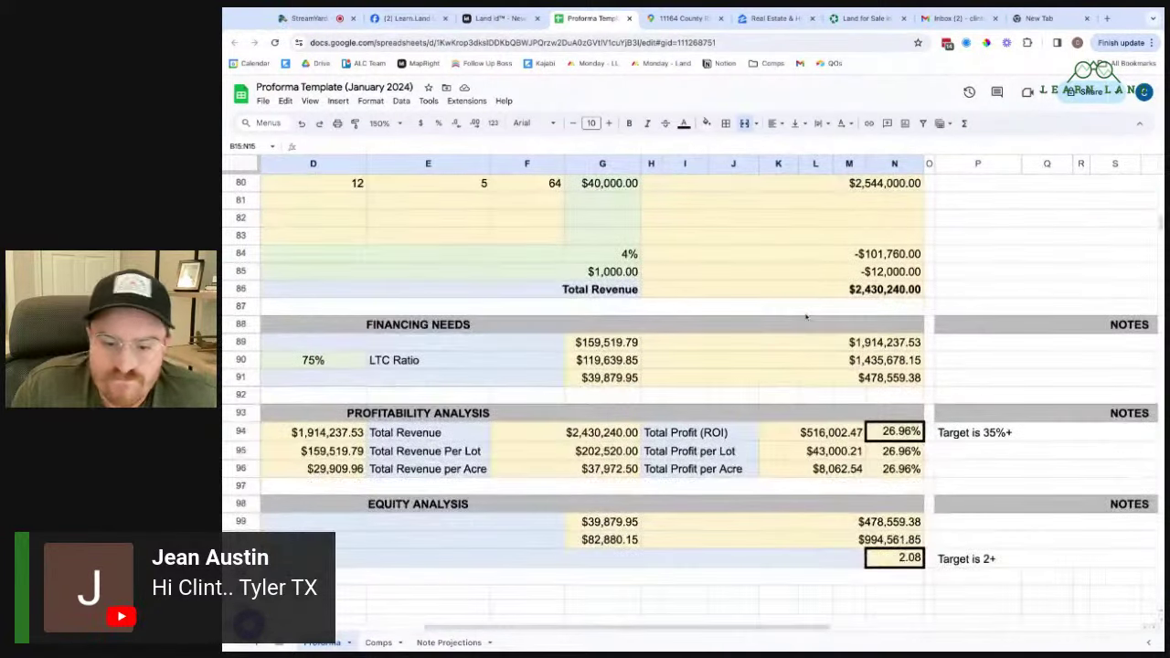
click(866, 526)
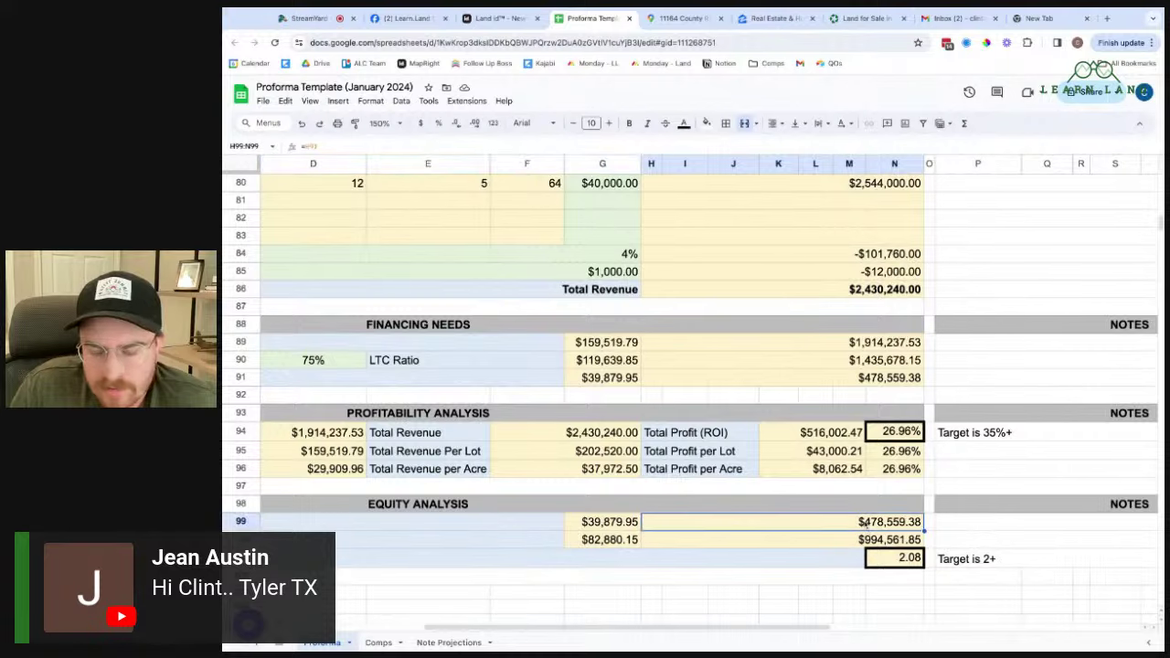
click(869, 539)
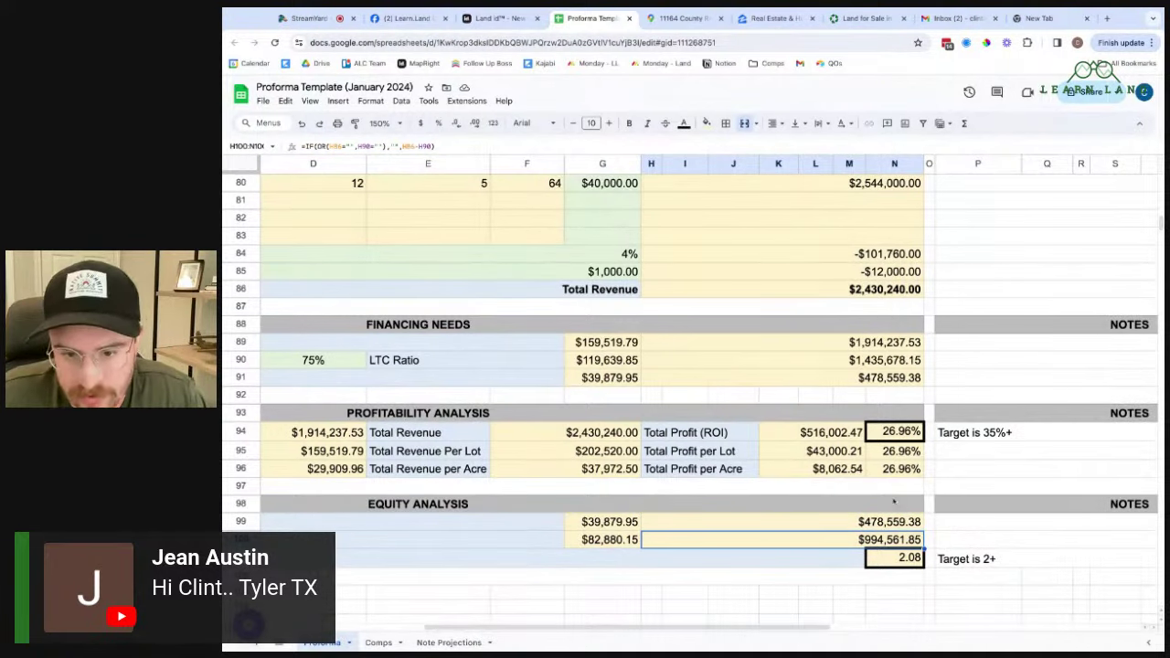
scroll(894, 501, left, 5)
scroll(960, 395, up, 2)
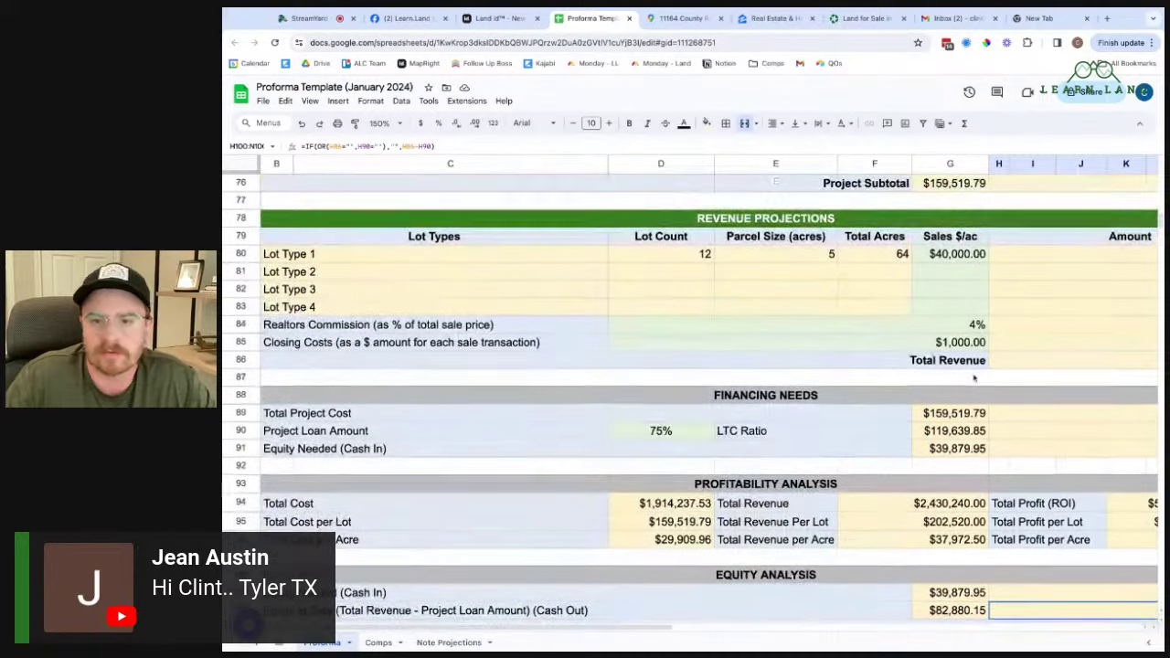
click(788, 251)
click(946, 257)
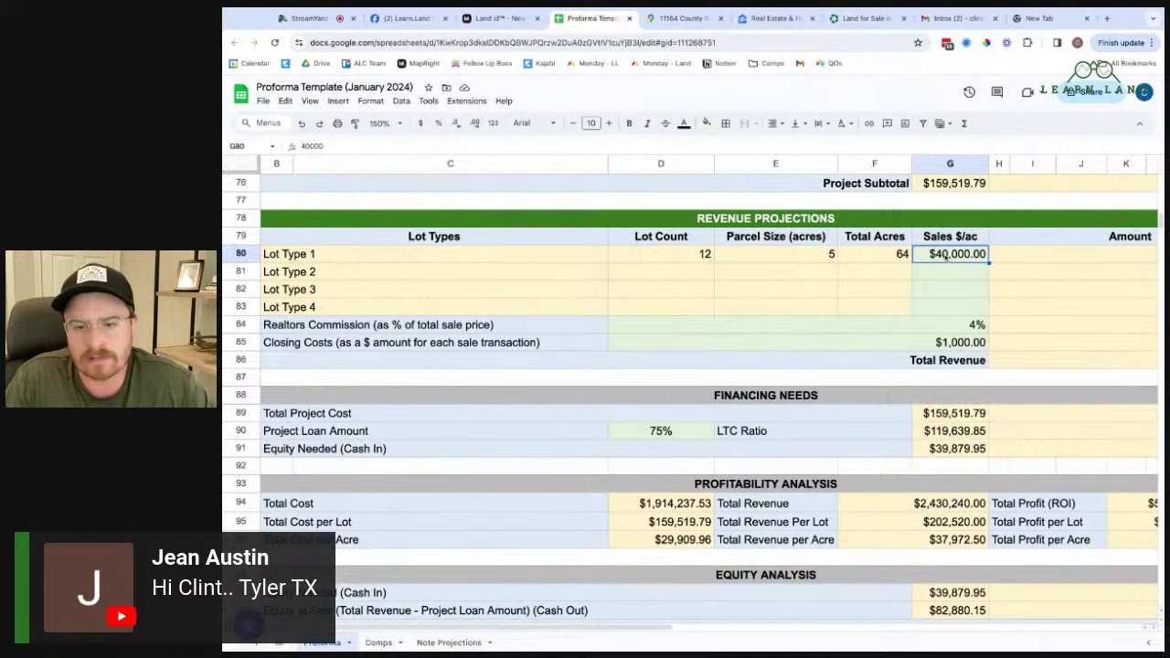
- Switch to the Zillow land search and review the details of the 7.55-acre listing near Old Omen Road
click(779, 19)
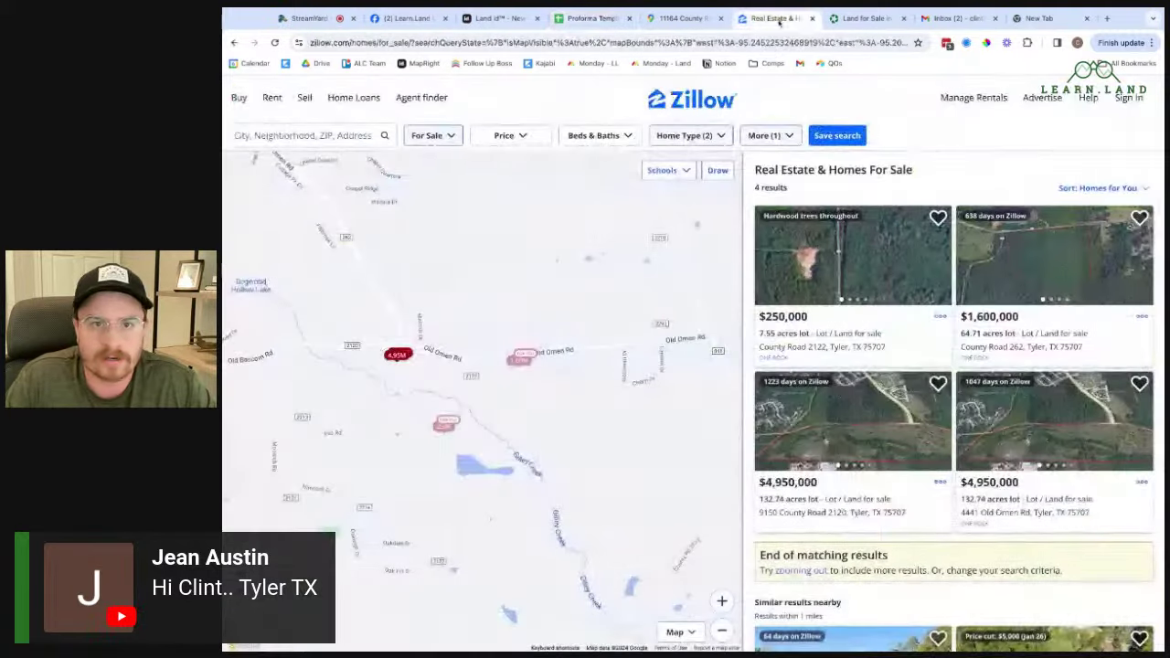
scroll(637, 319, down, 2)
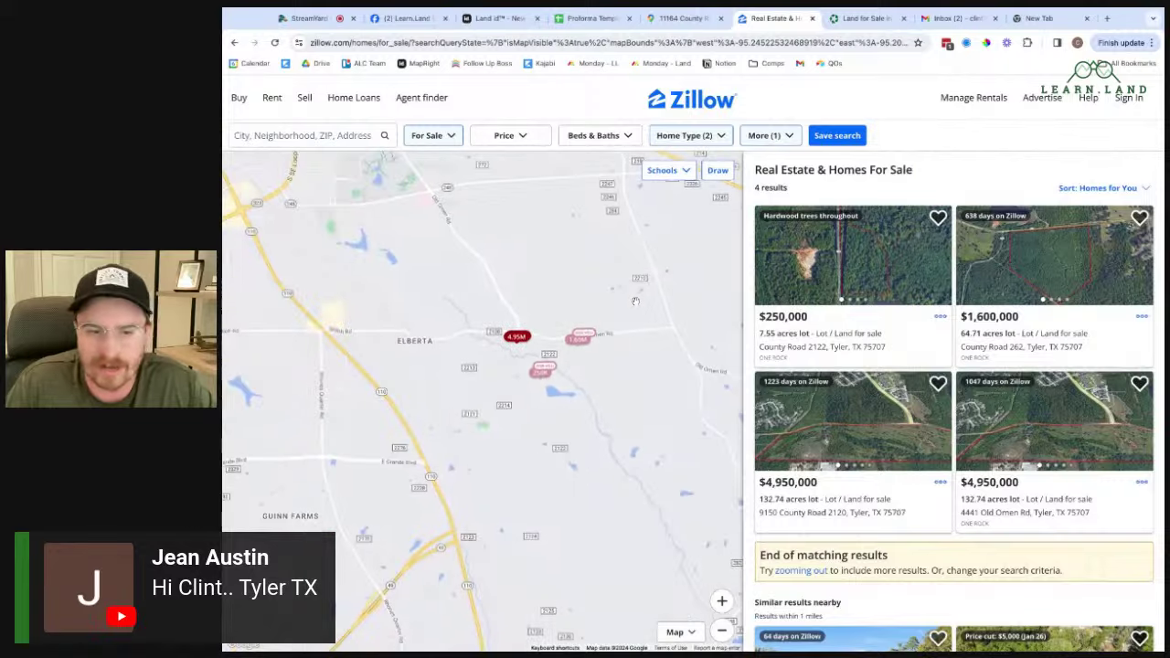
click(835, 327)
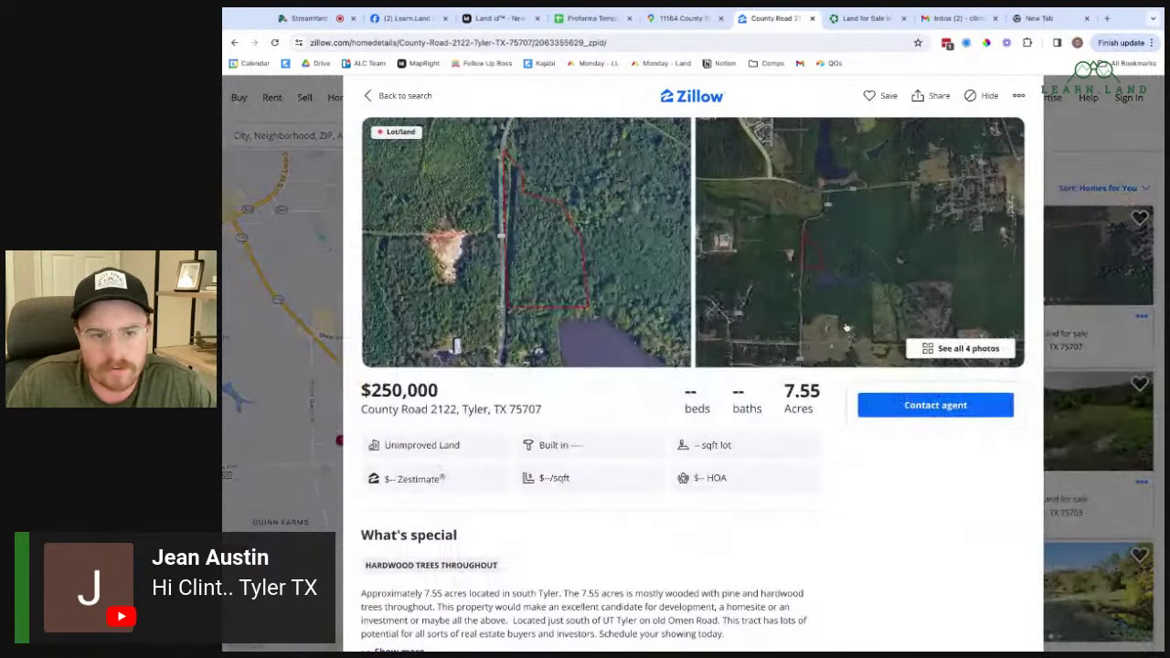
scroll(834, 328, down, 1)
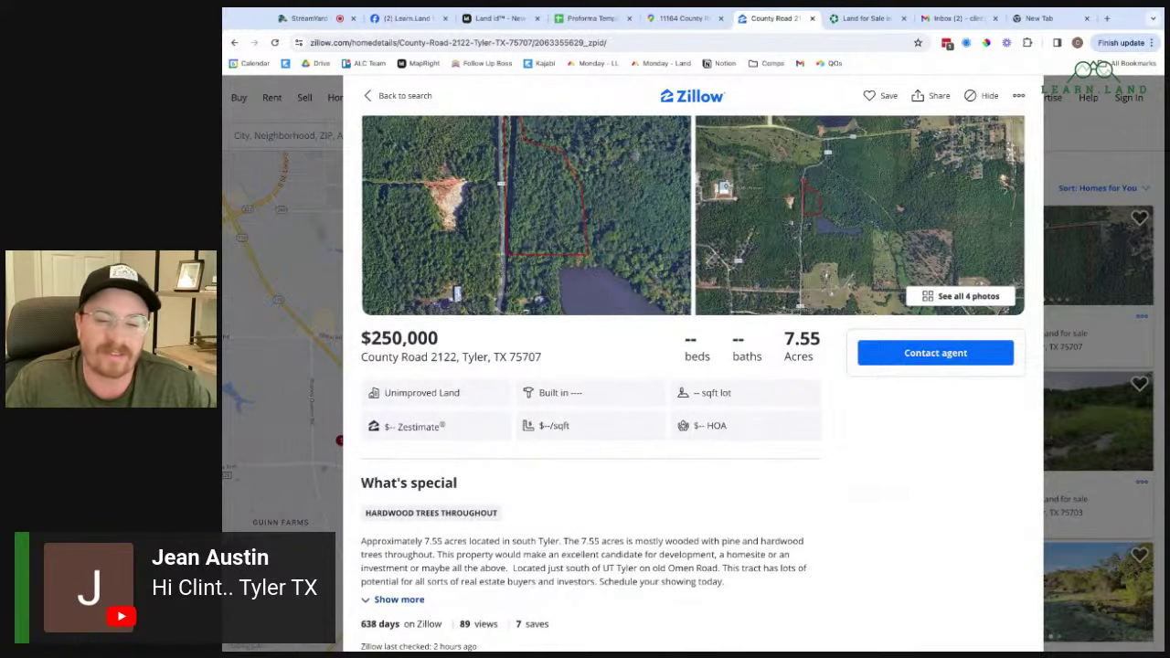
click(1081, 134)
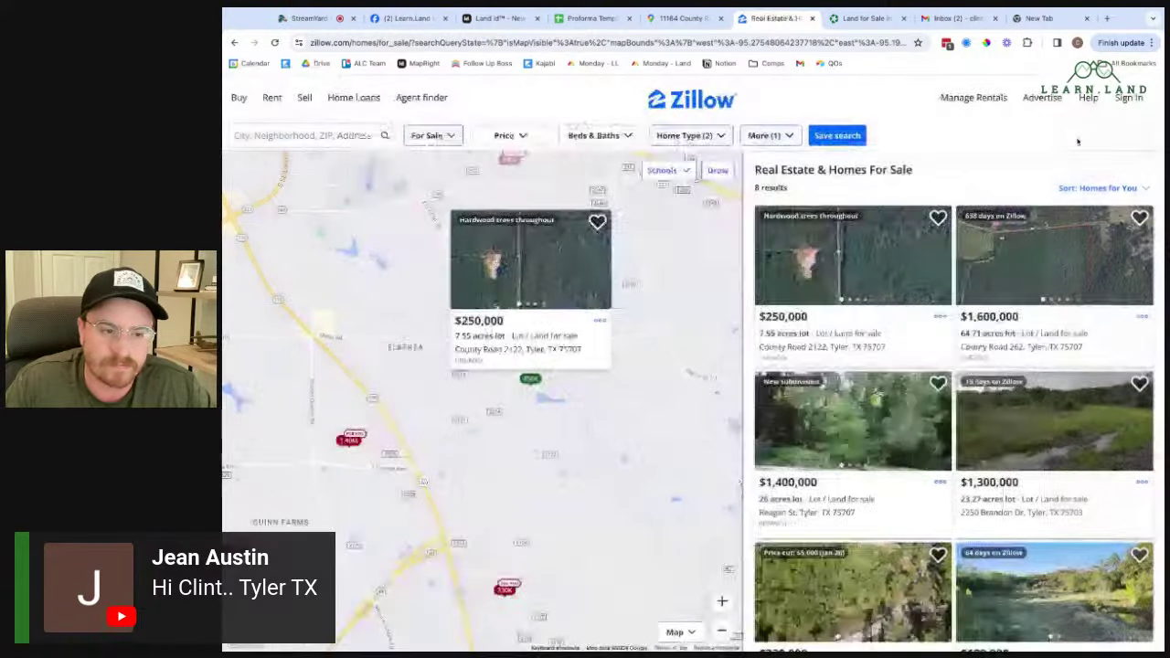
- Preview the 11.32-acre listing on the Zillow map and look over the land listings around Bascom
click(501, 591)
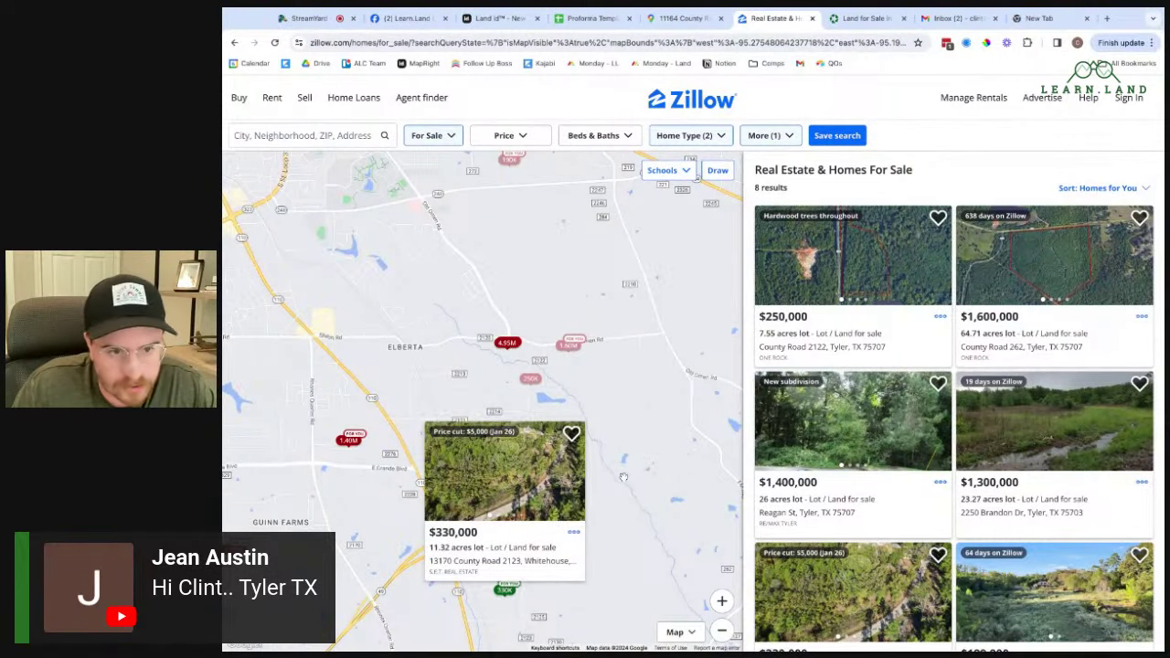
drag(623, 477, 598, 571)
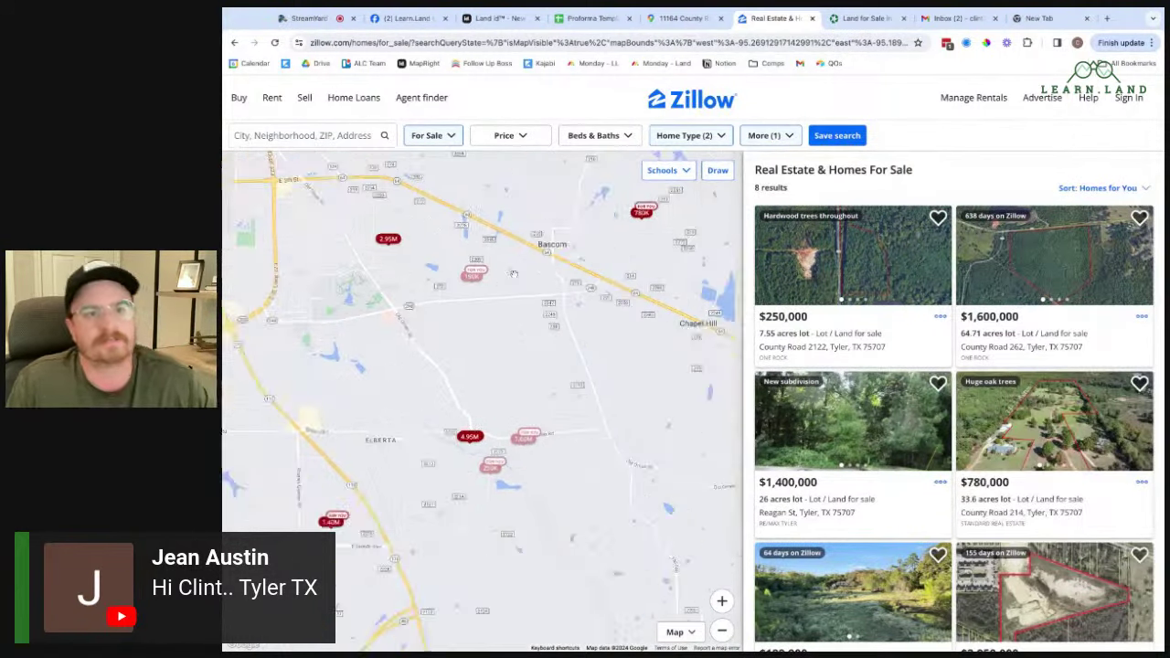
scroll(514, 274, down, 3)
scroll(491, 287, up, 3)
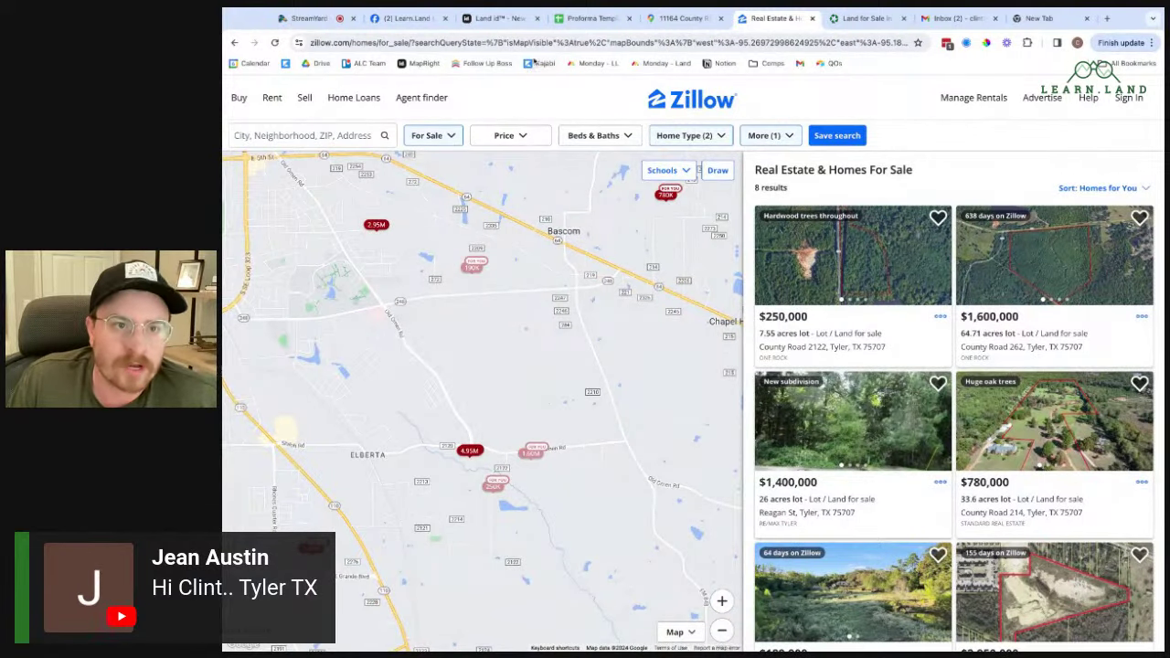
- Back in the proforma spreadsheet, set the Lot Type 1 sales price per acre to $32,500 and check the resulting revenue and profitability
click(578, 21)
scroll(908, 329, up, 5)
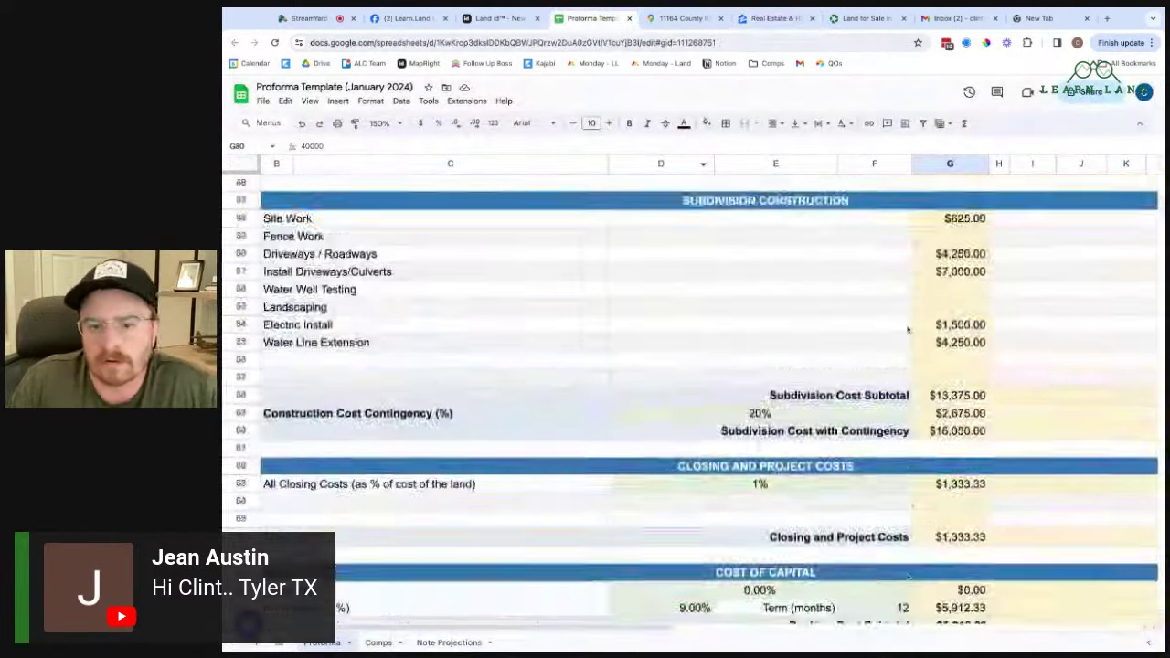
scroll(908, 329, up, 1)
scroll(914, 322, down, 5)
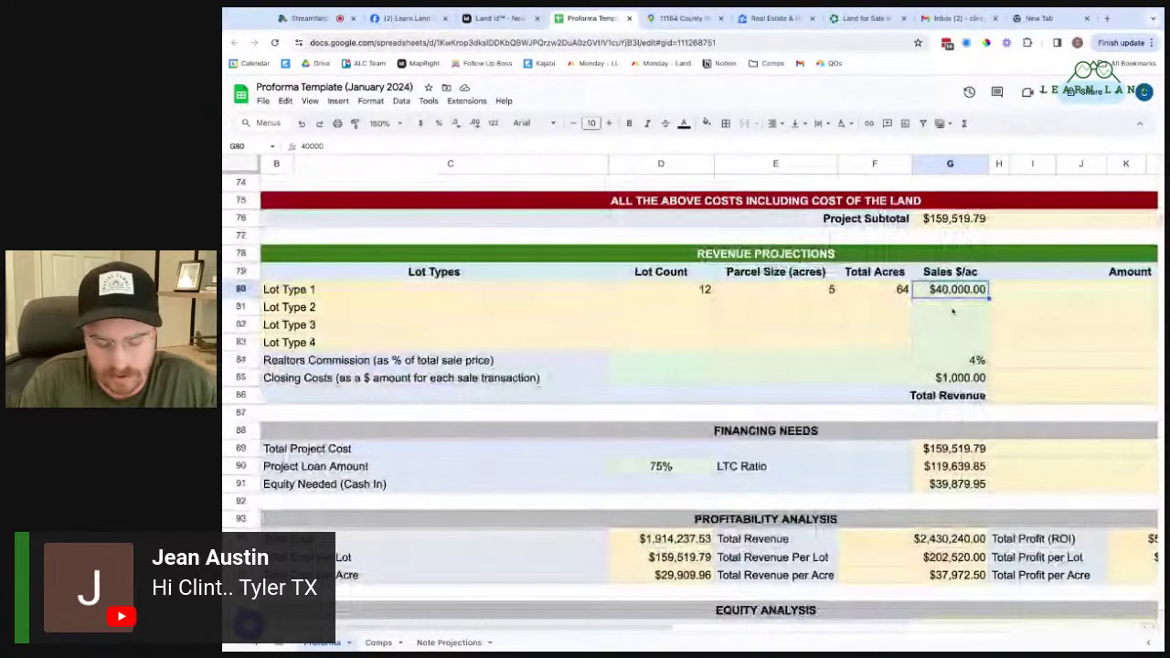
text(3)
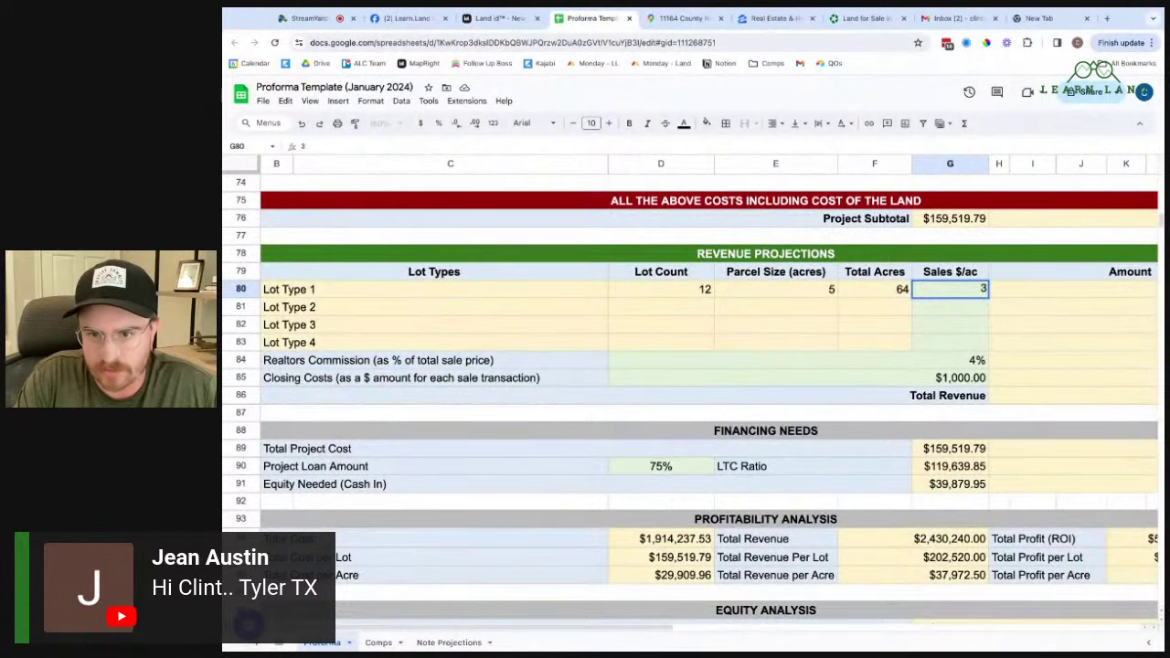
text(2,500)
key(Return)
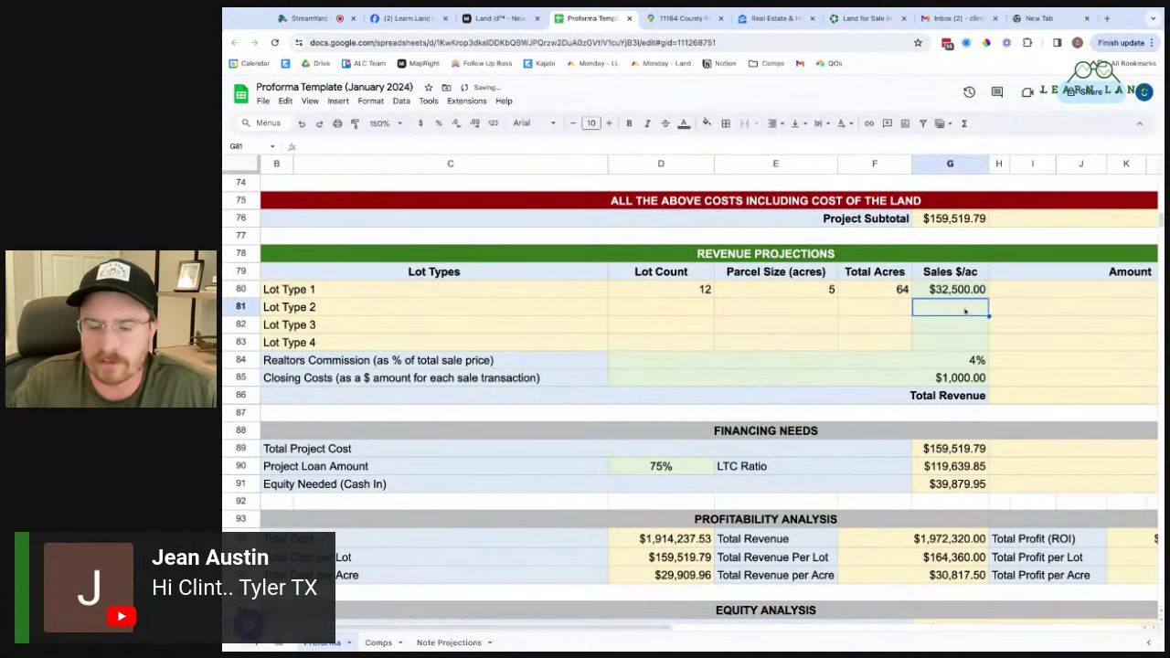
scroll(1028, 325, right, 5)
scroll(901, 316, left, 5)
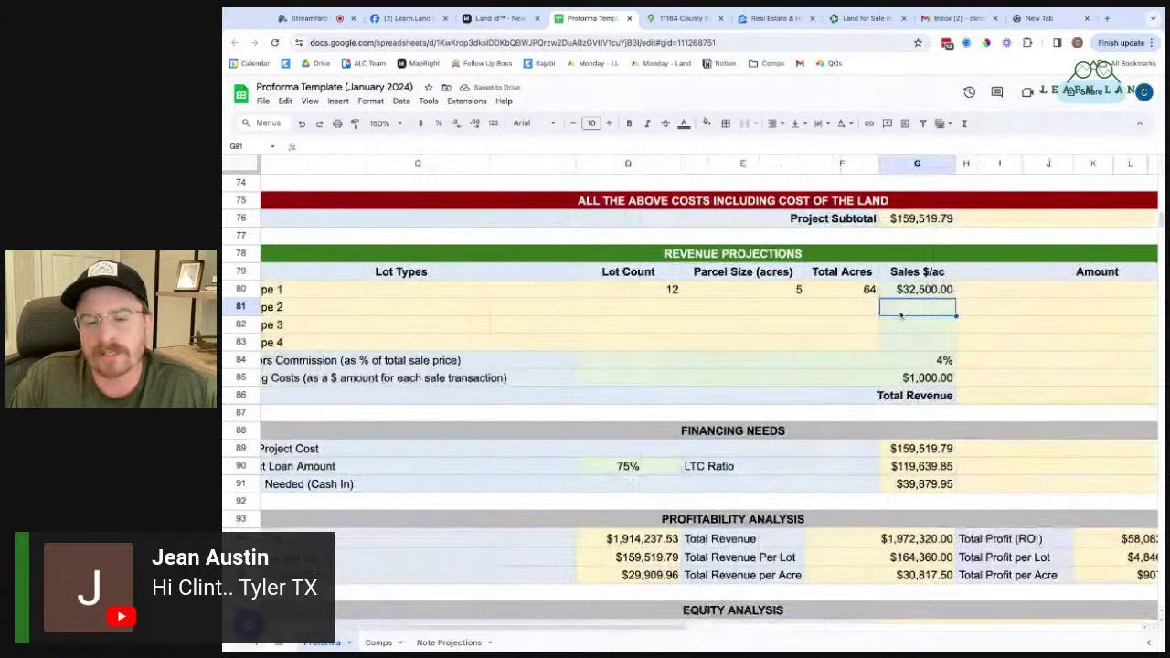
- Switch to the StreamYard studio to view the live stream comments
click(309, 18)
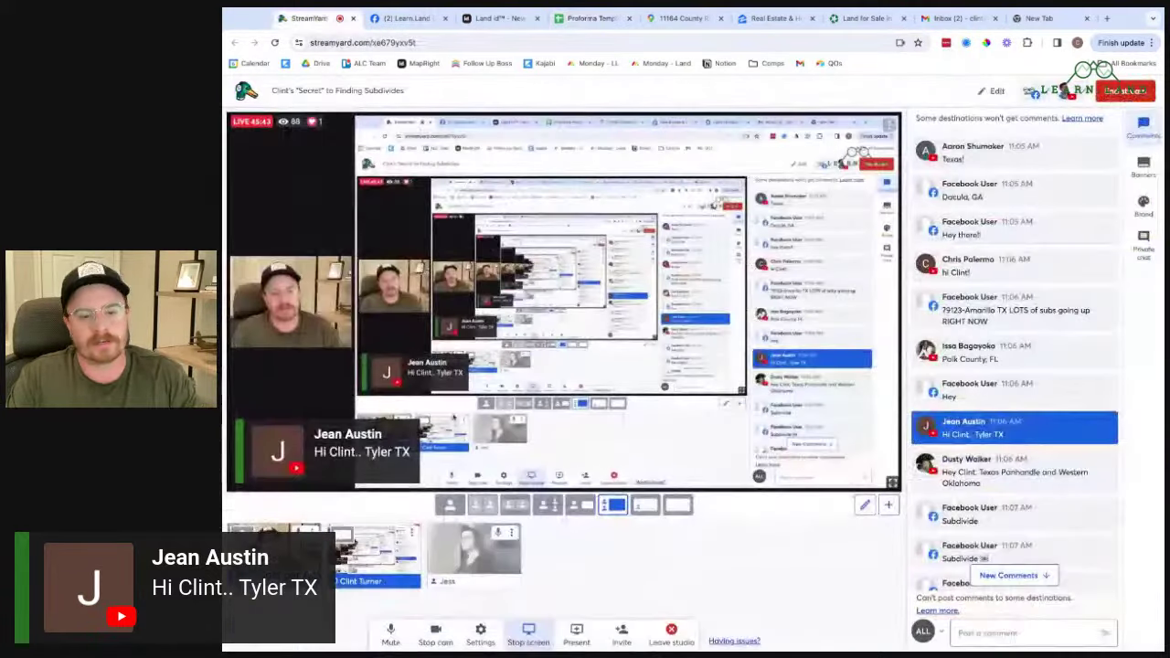